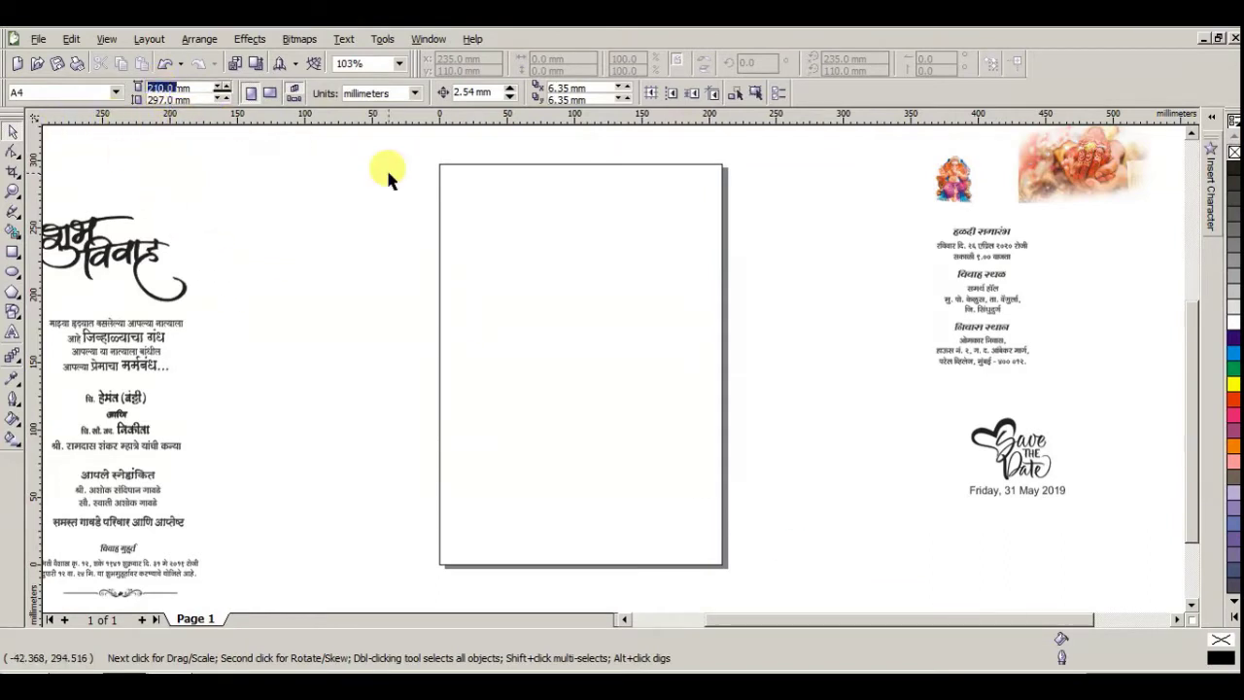
- Set the custom page size to 470 mm wide by 220 mm high
key(Tab)
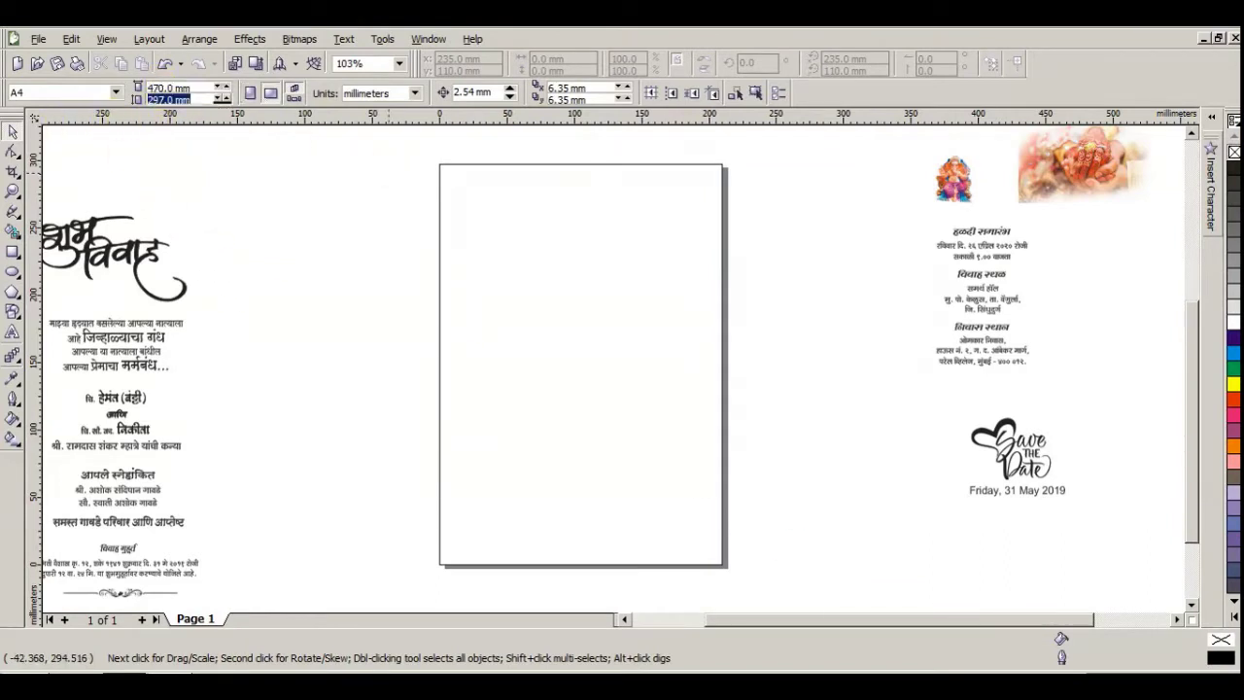
text(220)
key(Return)
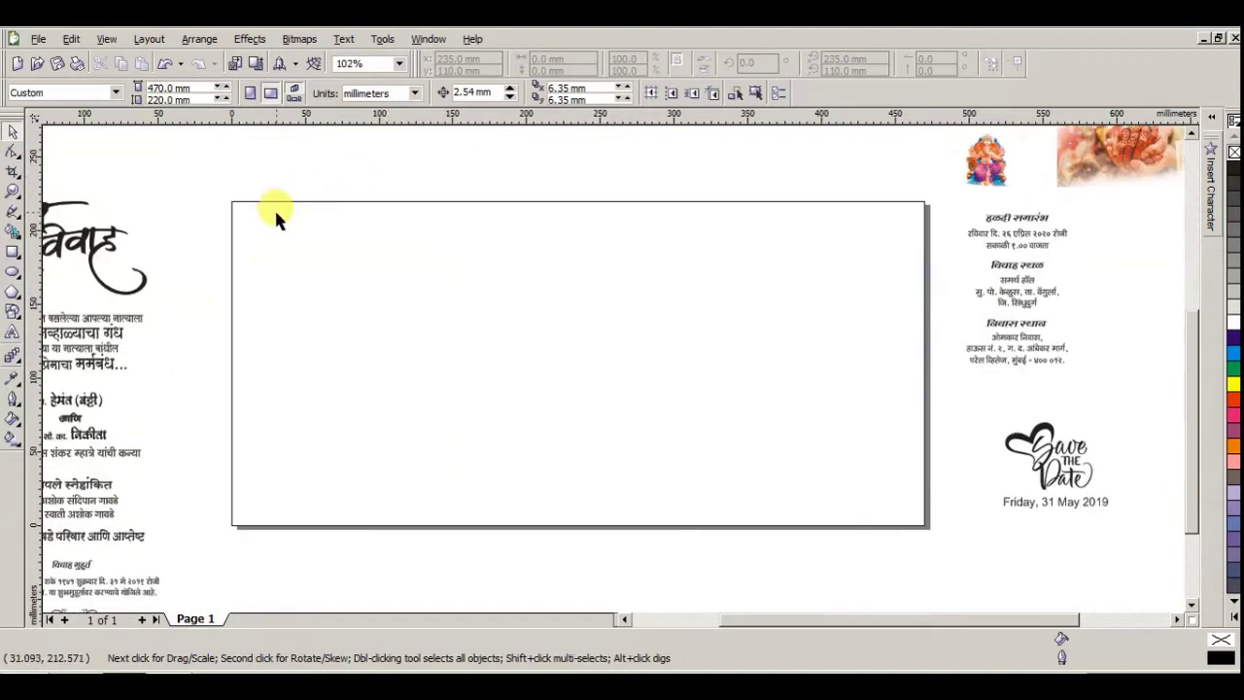
- Move the background picture with the house, tree and pink flowers onto the middle of the page
scroll(939, 518, down, 2)
click(1025, 231)
drag(1025, 231, 785, 426)
key(z)
drag(522, 301, 985, 536)
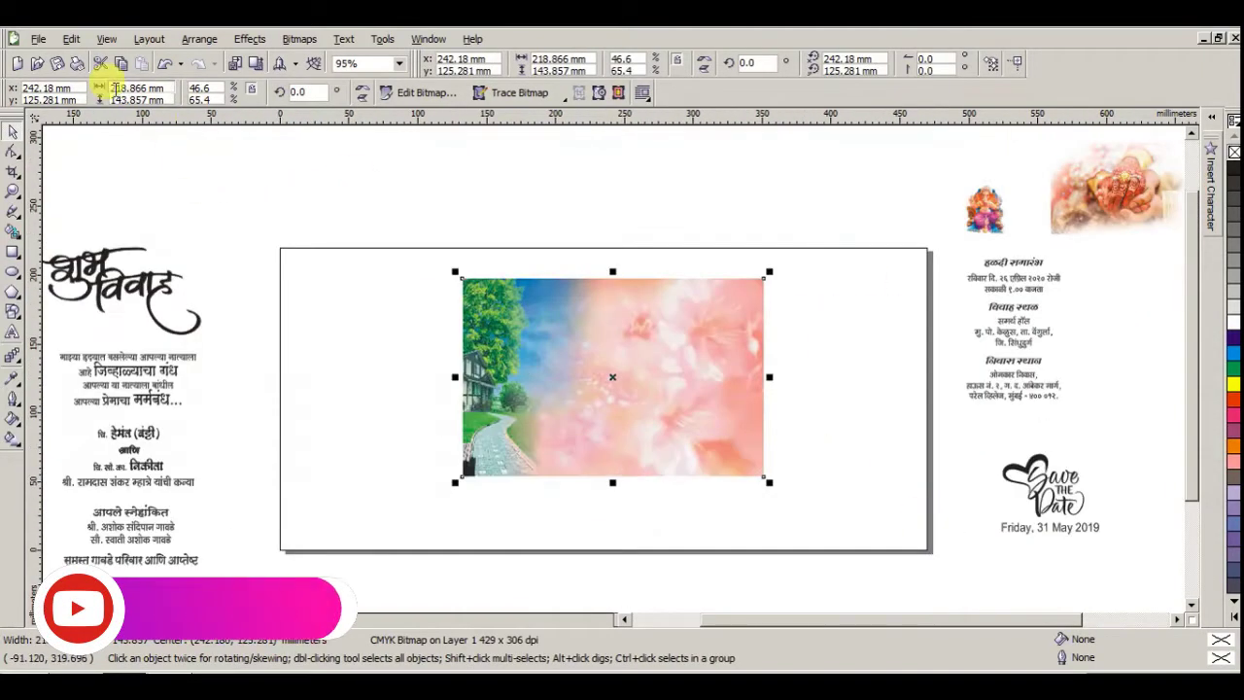
- Resize the background picture to 470 × 220 mm and centre it on the page
click(114, 87)
text(470)
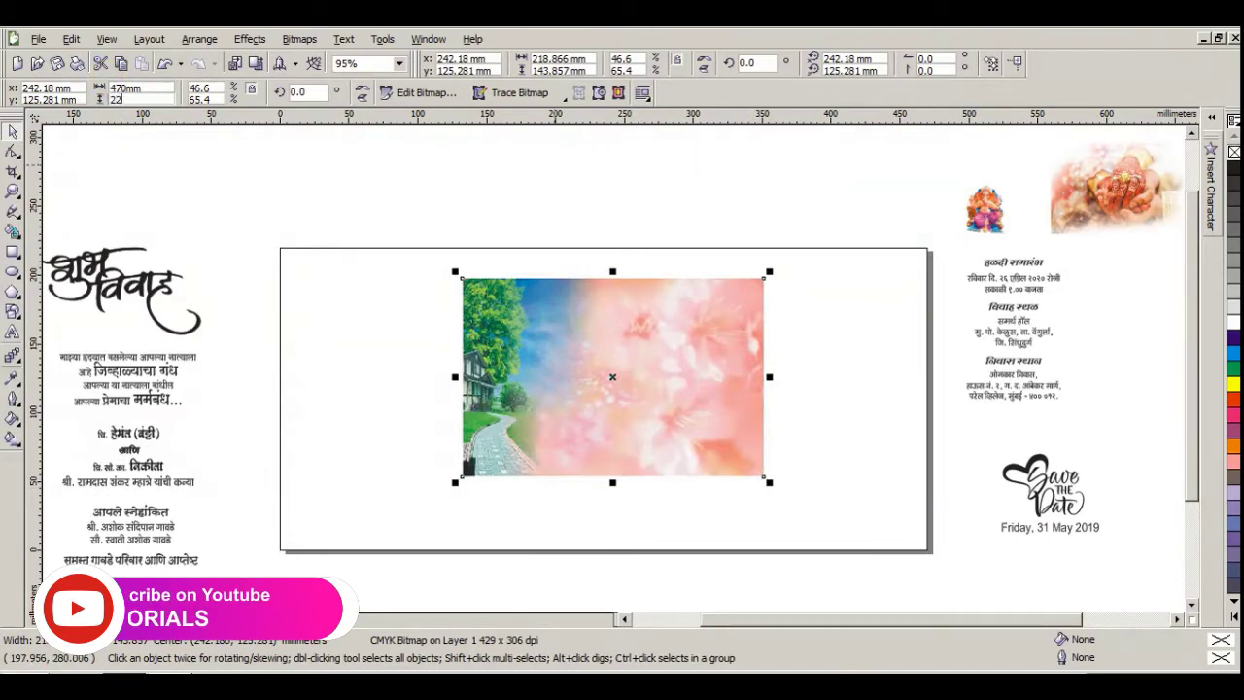
key(Return)
key(p)
- Draw an upright rectangle about 103 × 217 mm over the pink flower area of the background picture
click(1017, 467)
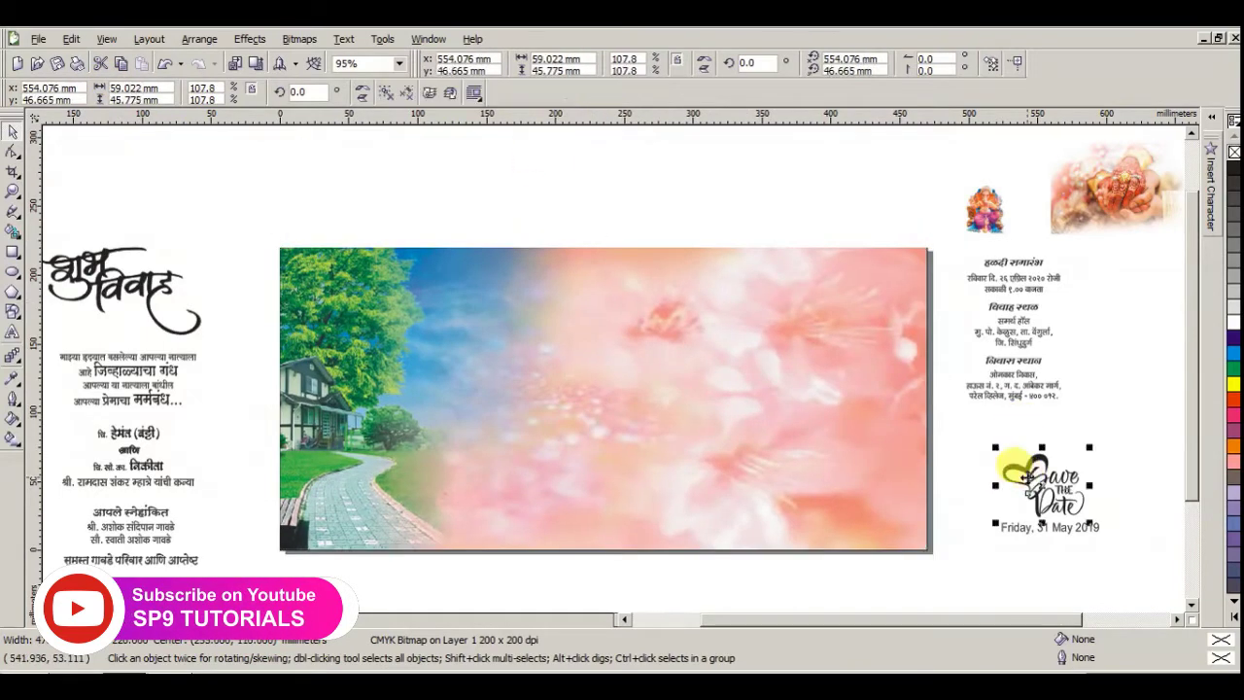
key(F3)
key(F2)
drag(192, 191, 889, 502)
click(844, 533)
key(F2)
drag(277, 212, 844, 500)
click(842, 528)
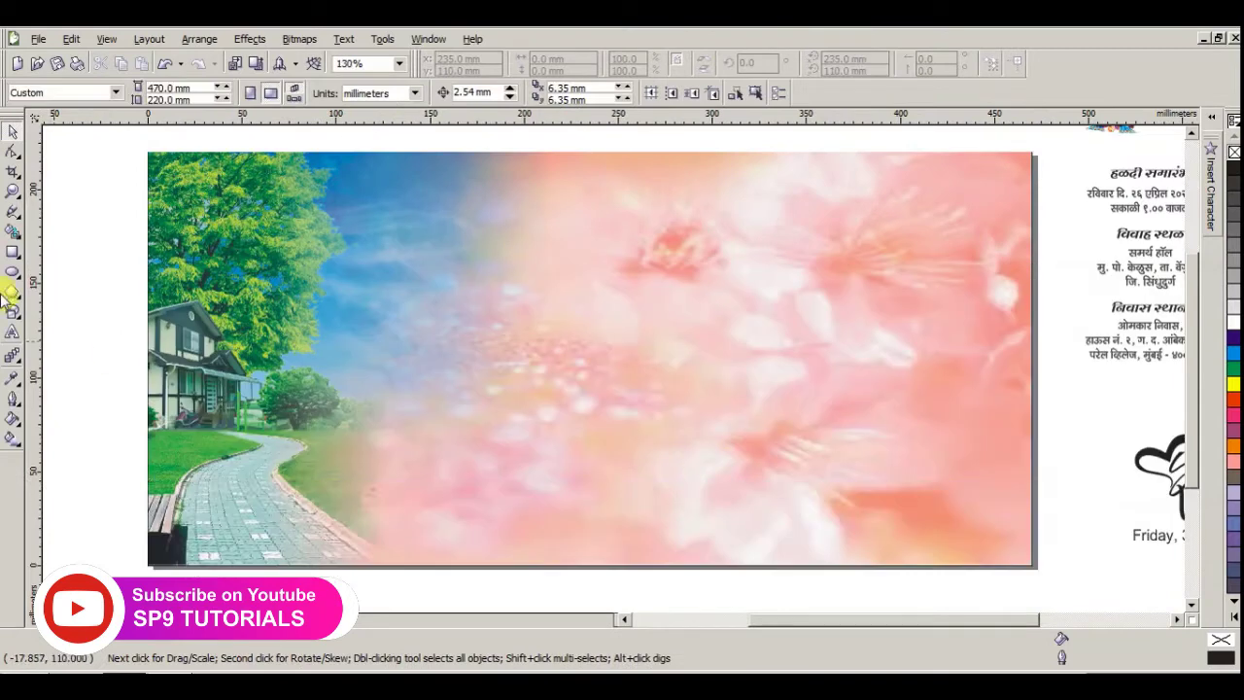
click(12, 252)
drag(709, 160, 902, 566)
key(space)
- Set the rectangle's size to 102 × 220 mm and align its vertical position with the background picture
double_click(137, 87)
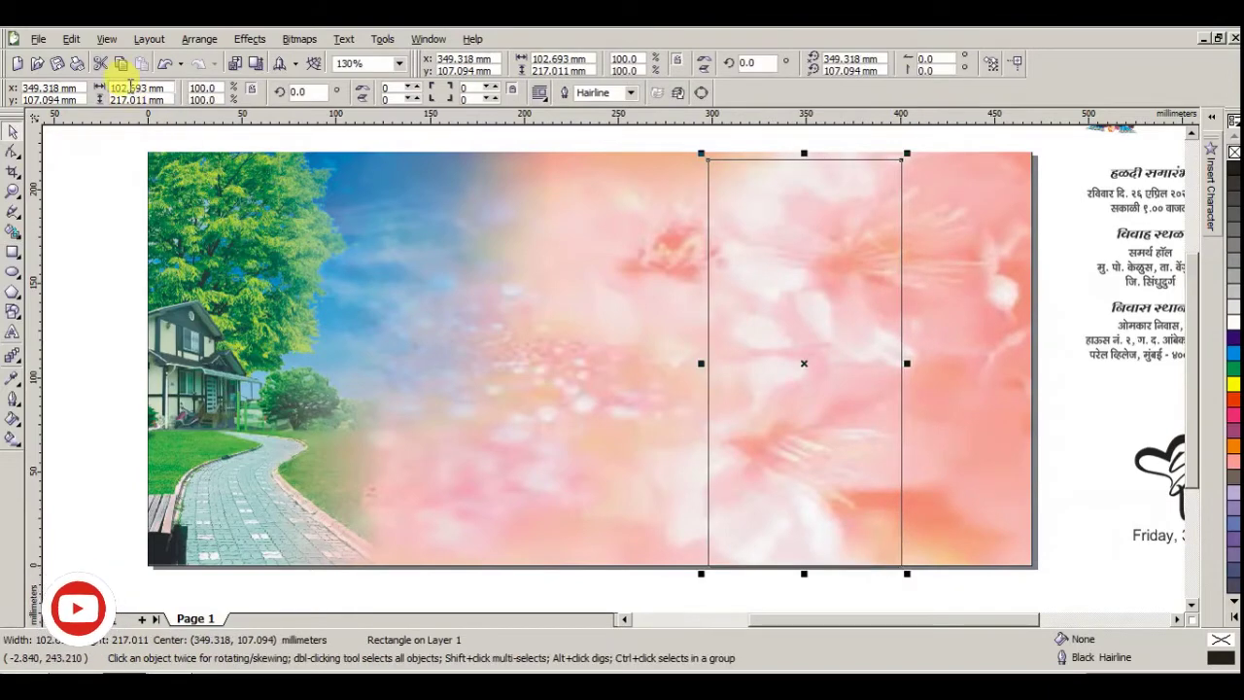
text(102)
key(Return)
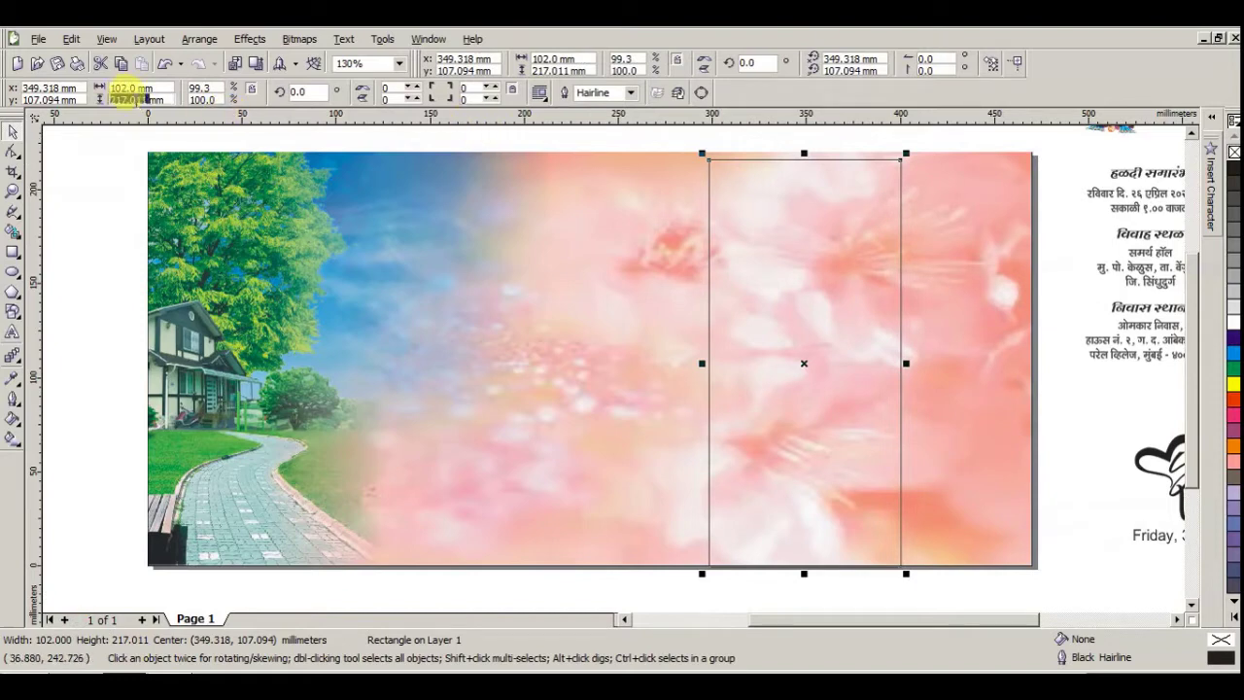
shift+click(884, 251)
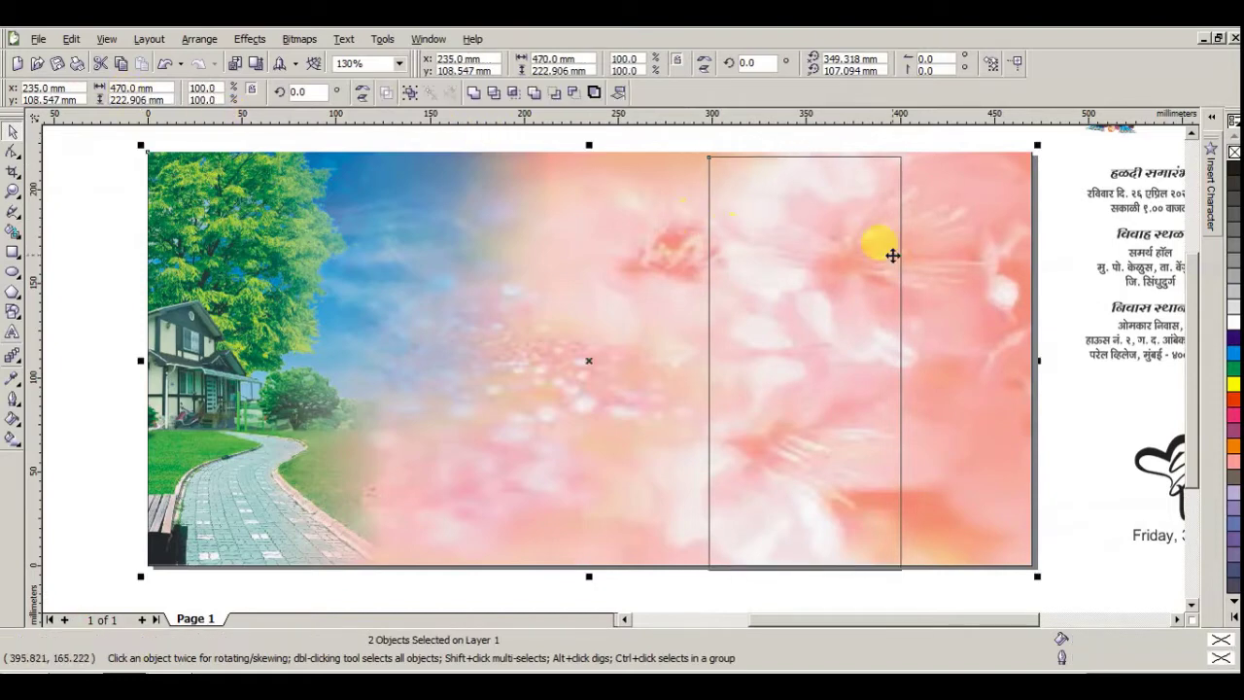
key(c)
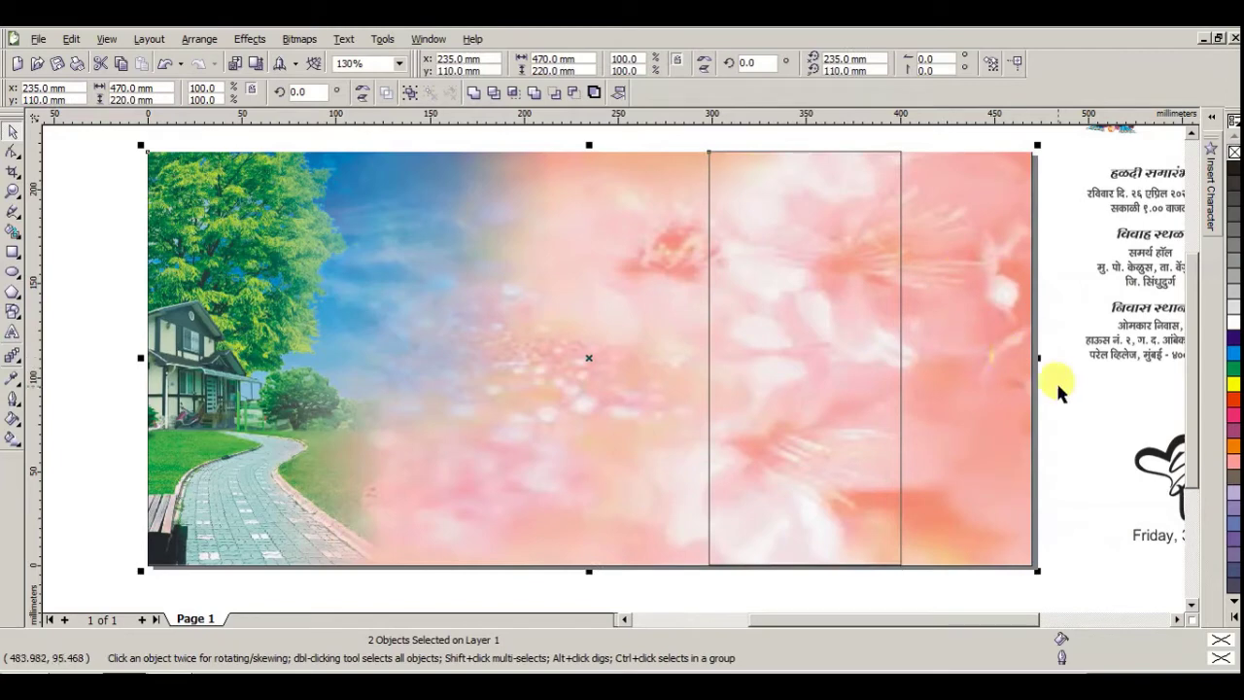
key(Escape)
- Remove the rectangle's outline and fill it with the dark purple C40 M100 Y0 K30
click(899, 279)
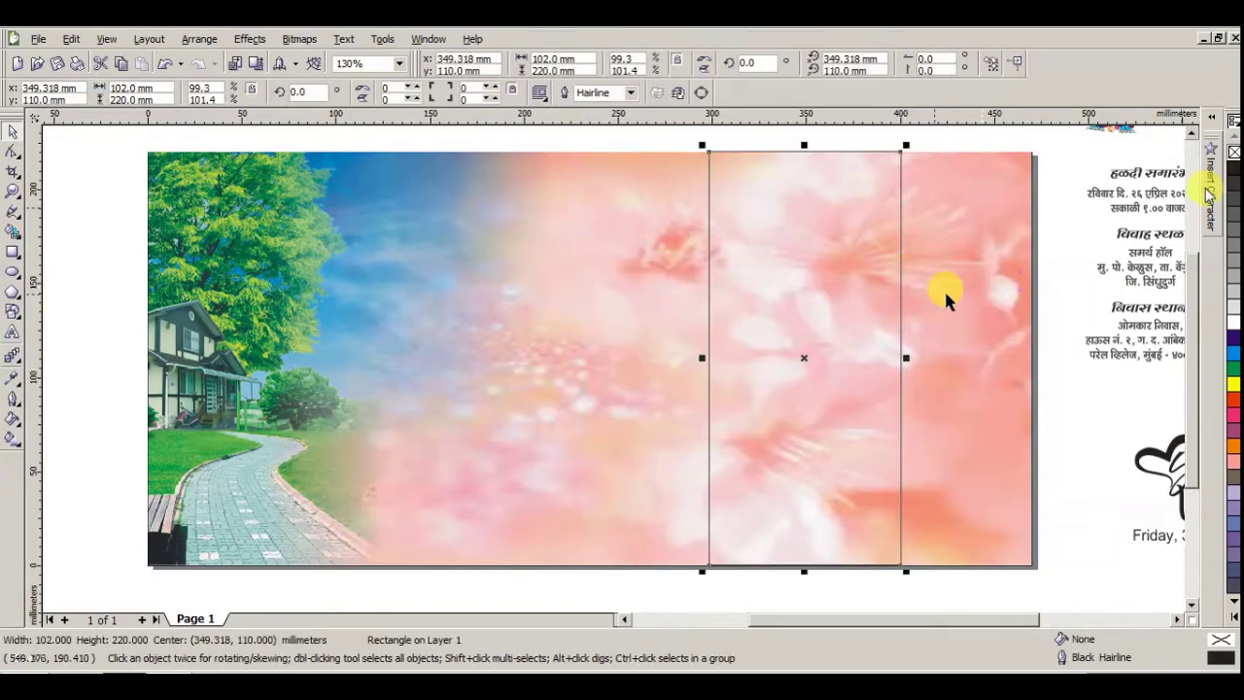
right_click(1233, 152)
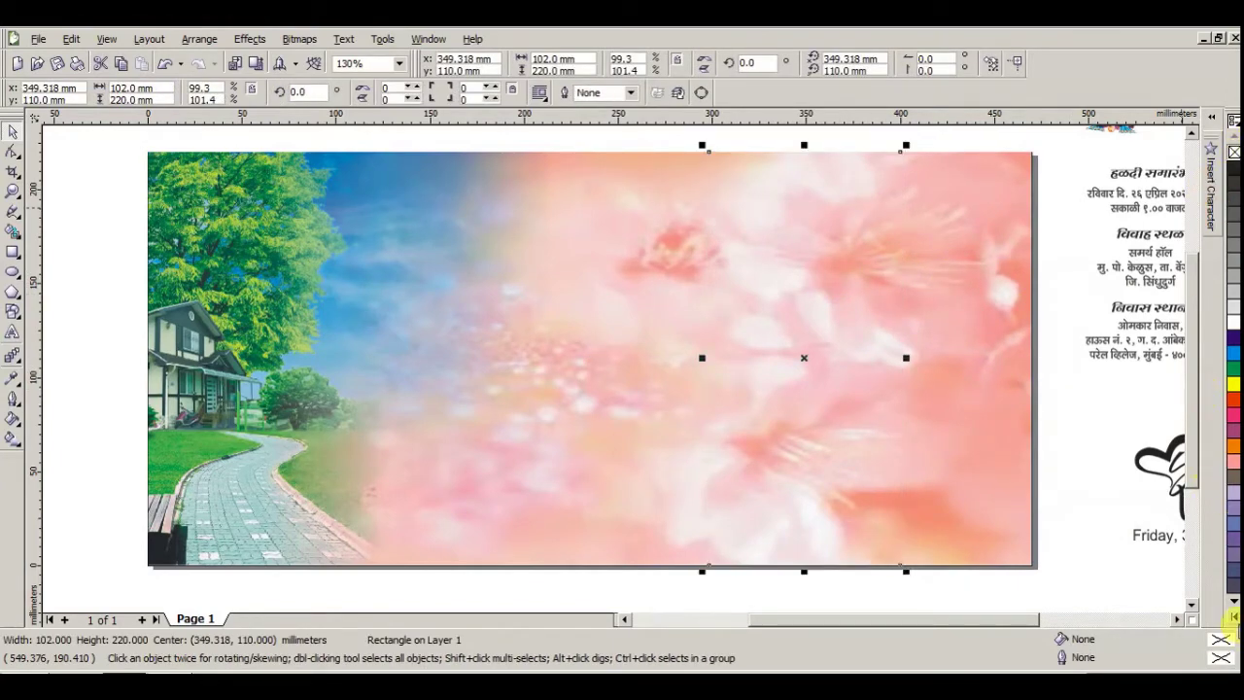
click(1232, 616)
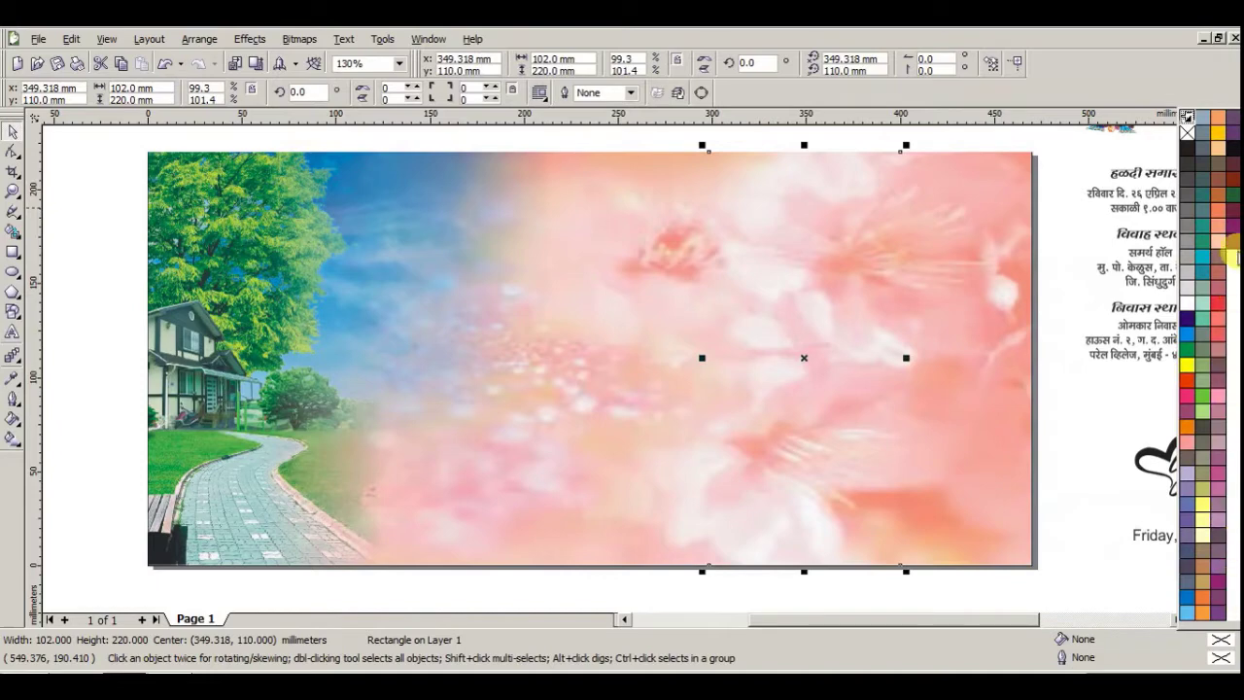
click(1233, 235)
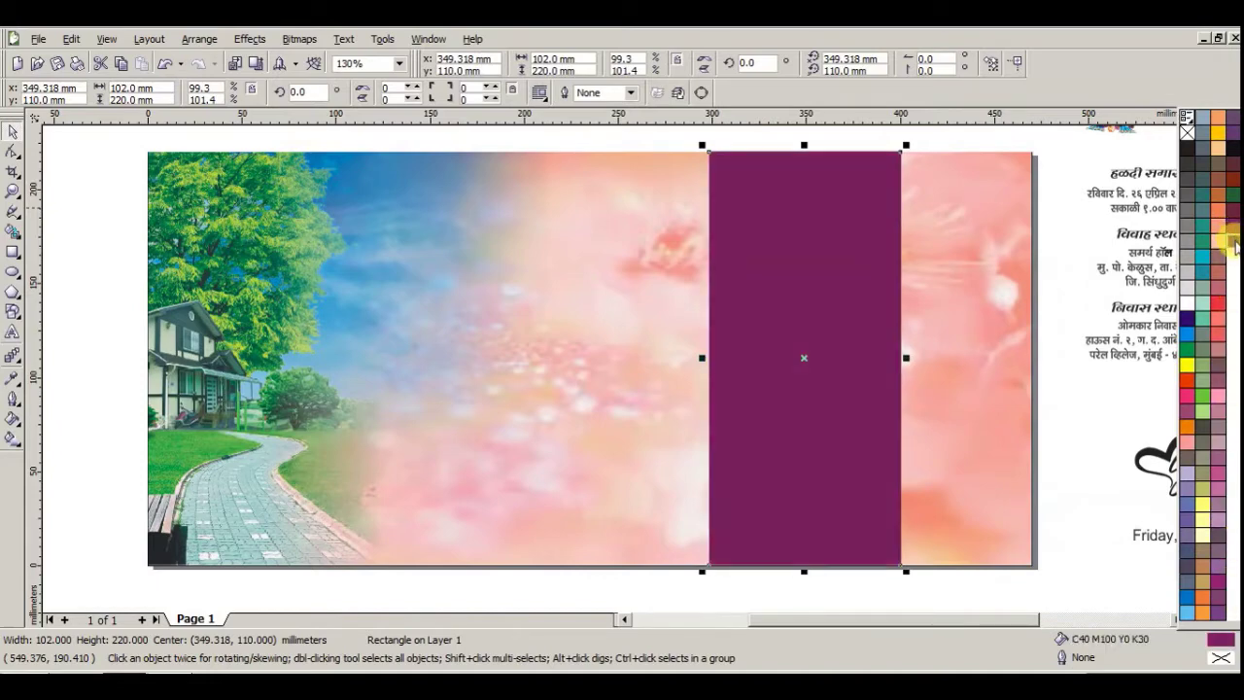
click(826, 373)
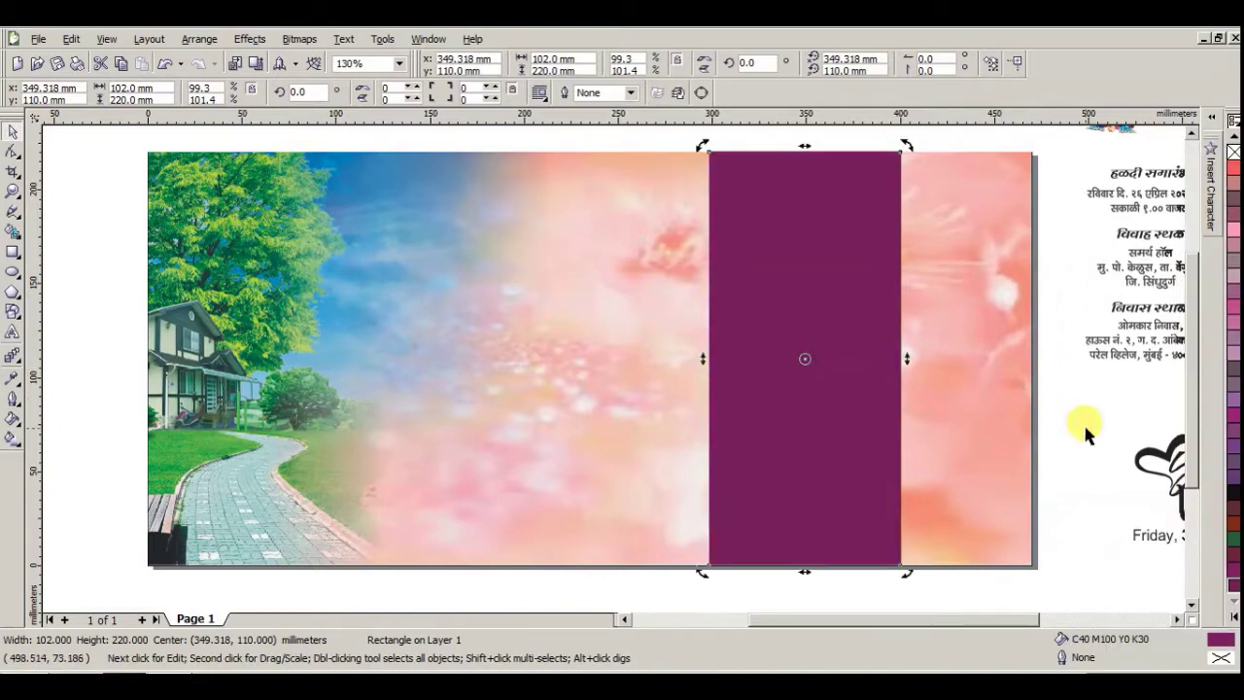
double_click(1194, 640)
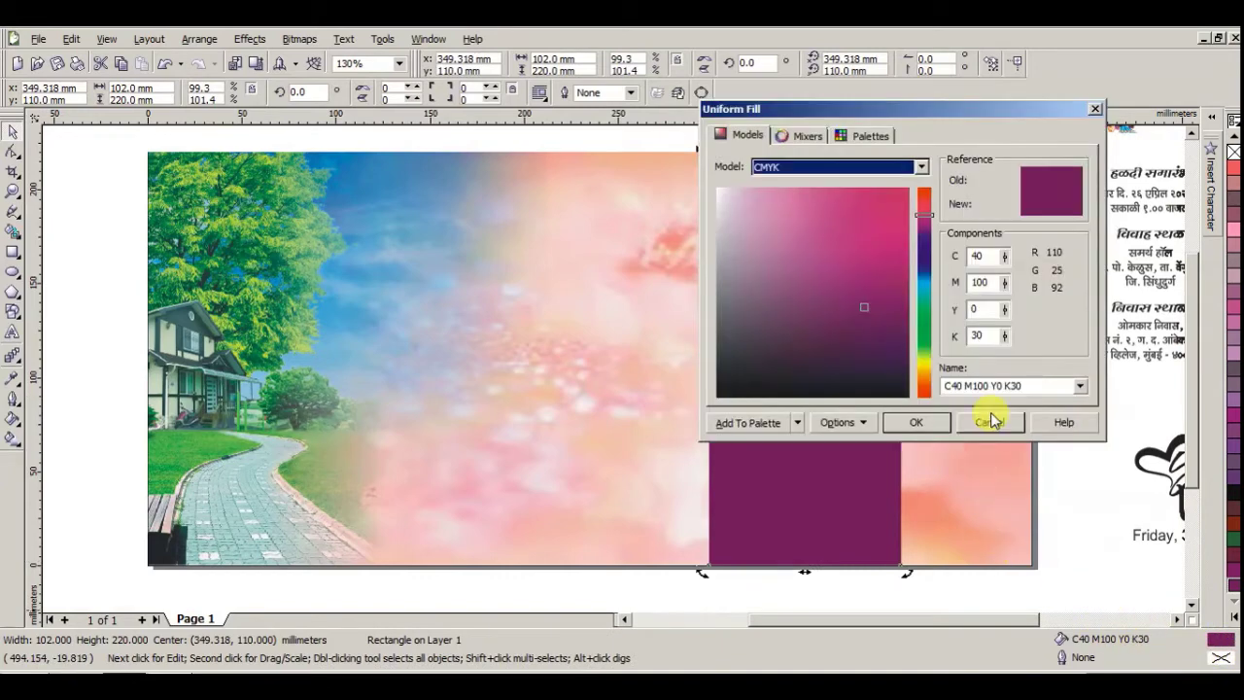
click(980, 257)
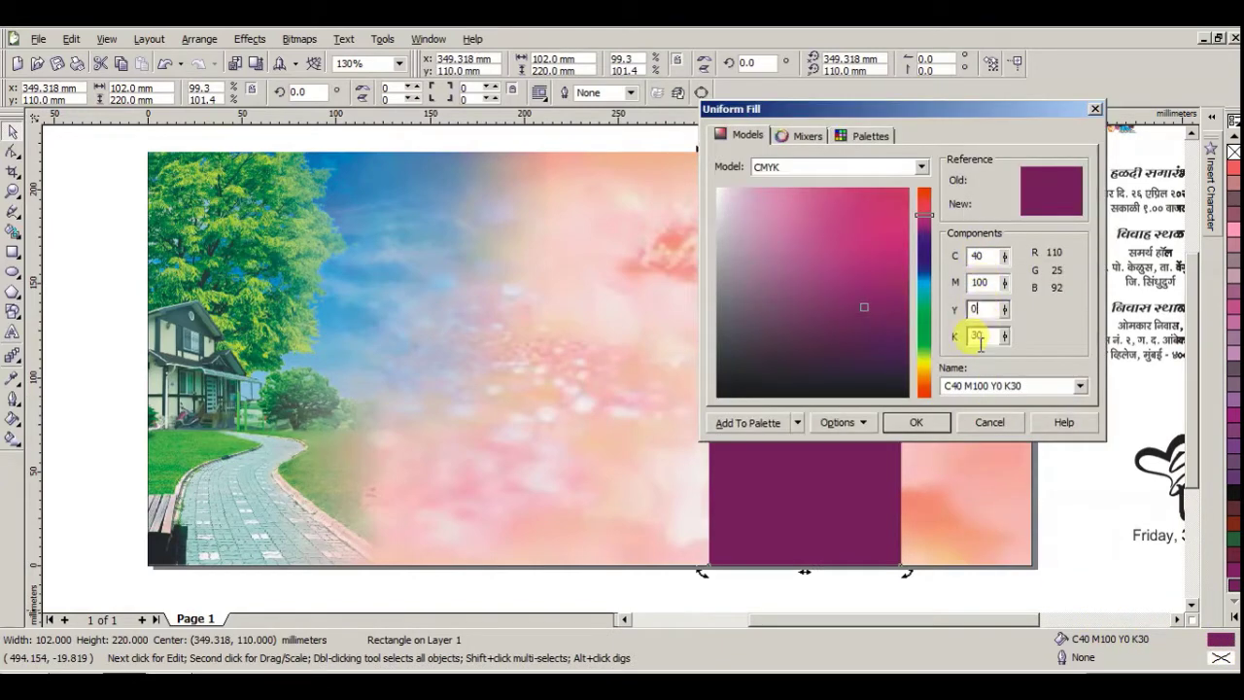
click(914, 422)
click(1060, 456)
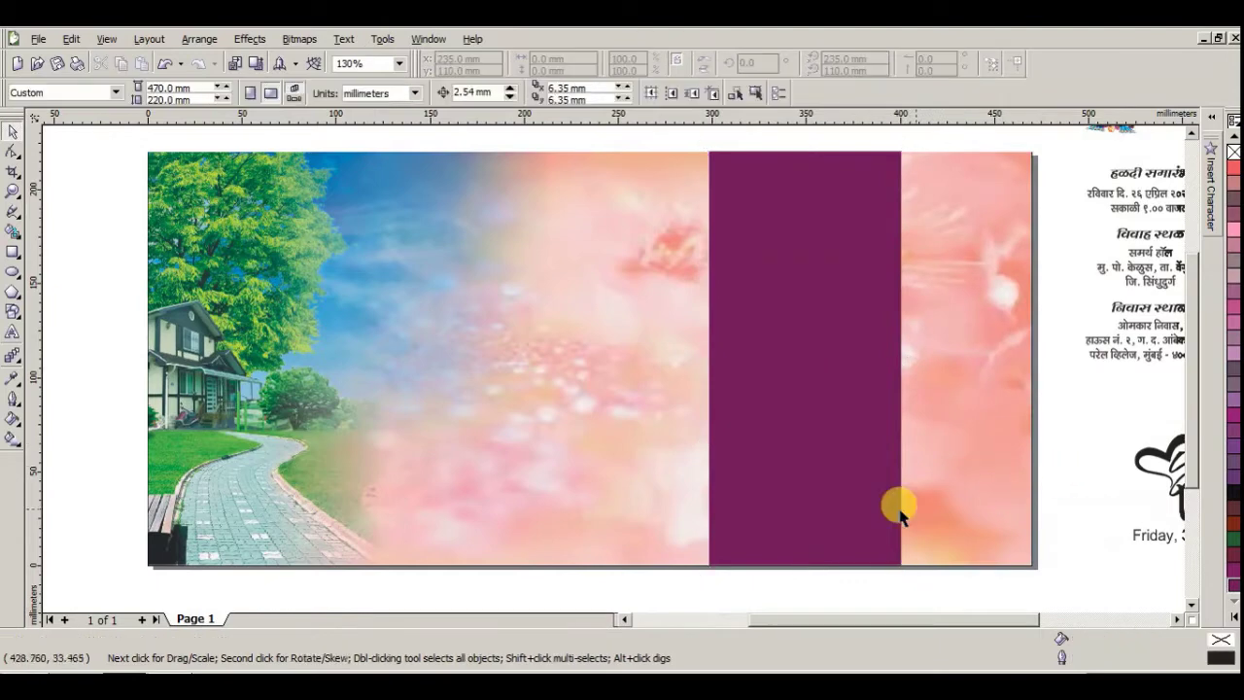
- Move the purple rectangle sideways, leaving a strip of background about 30 mm wide at the page's right edge
click(853, 484)
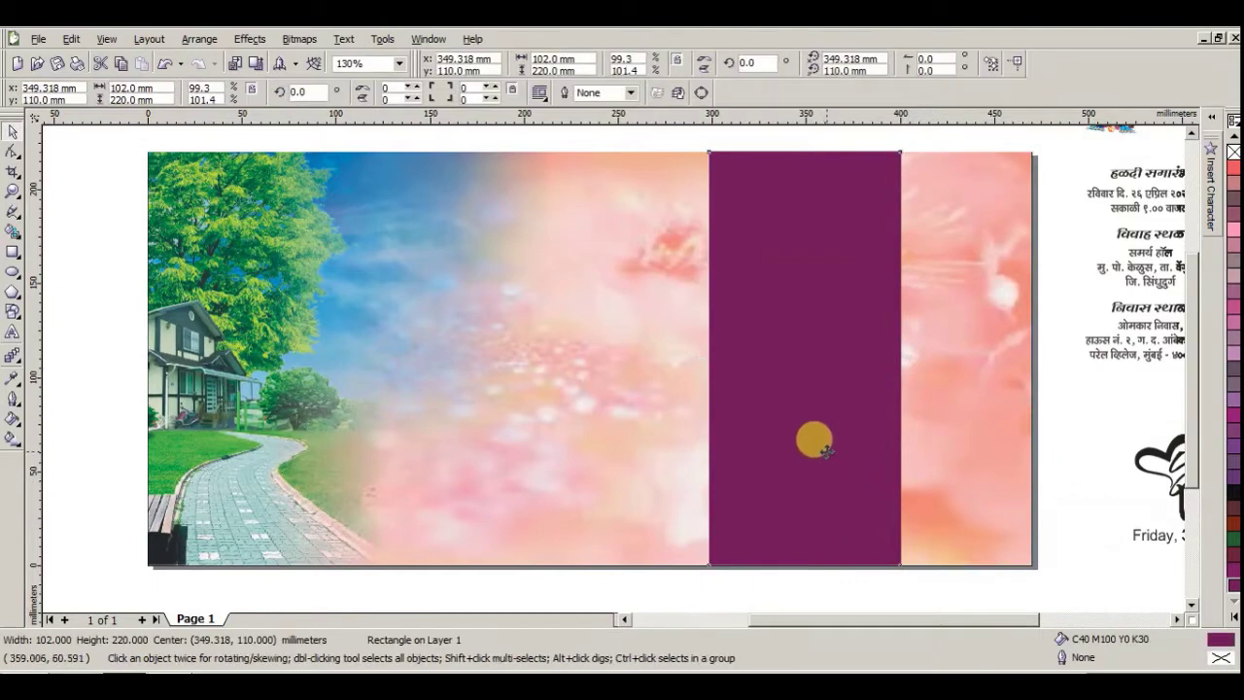
drag(826, 450, 942, 494)
click(1041, 522)
- Place a copy of the heart-shaped ornament at the page's lower edge, just left of the purple rectangle
scroll(389, 243, down, 3)
key(F2)
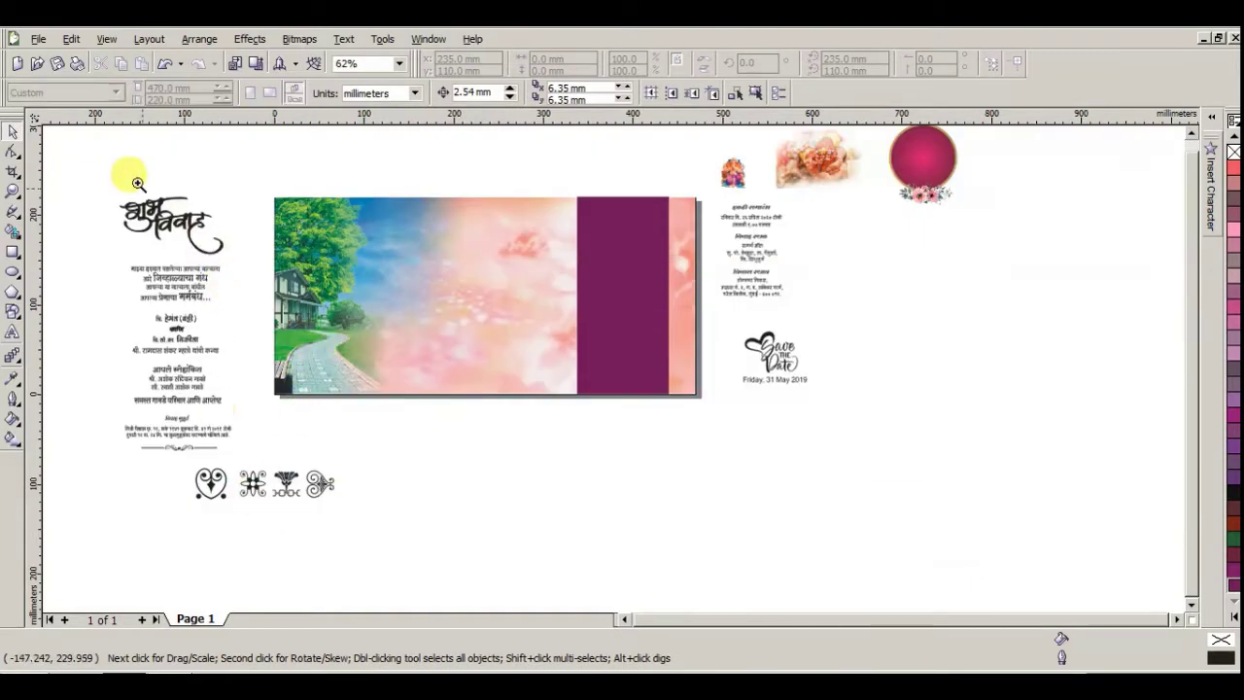
drag(126, 165, 750, 535)
key(F2)
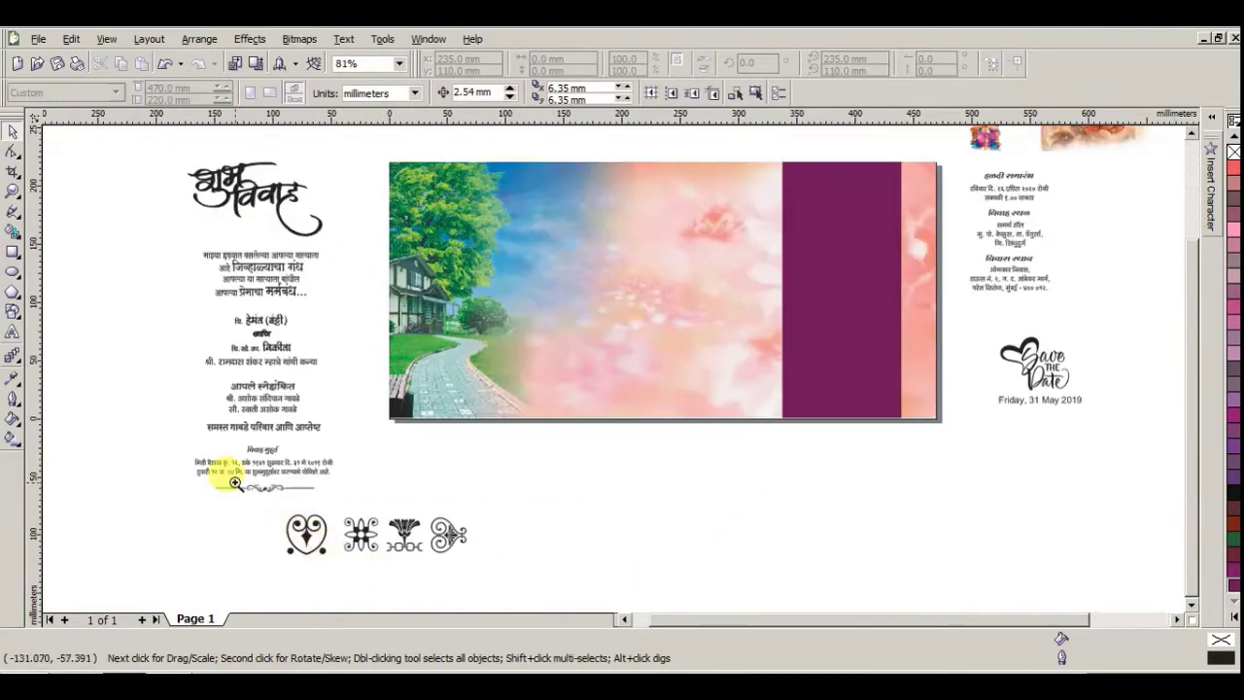
drag(223, 474, 550, 571)
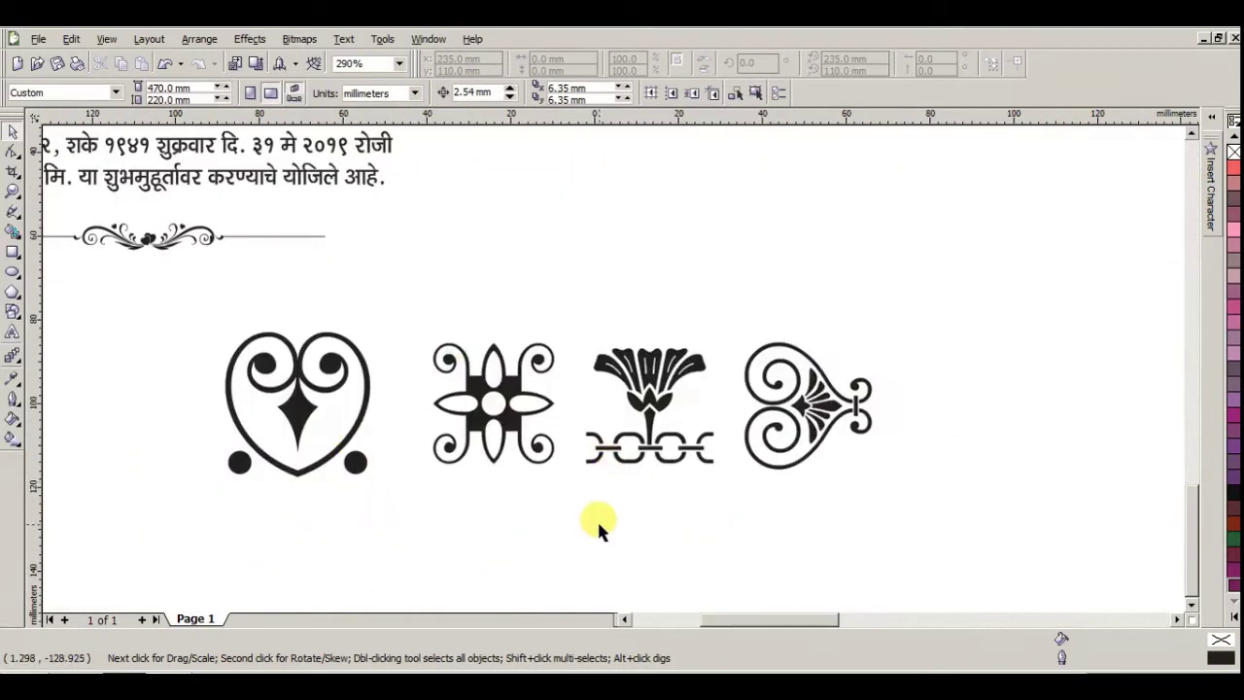
key(F4)
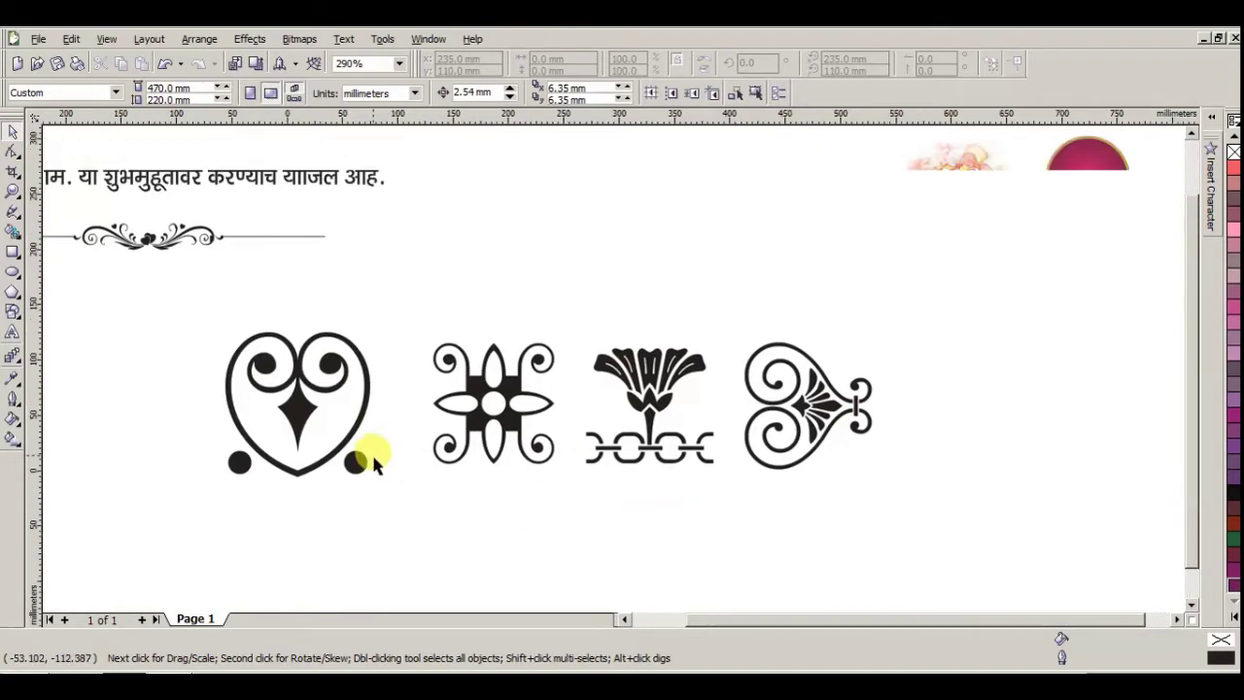
click(208, 581)
drag(208, 581, 631, 453)
key(F2)
drag(500, 340, 780, 520)
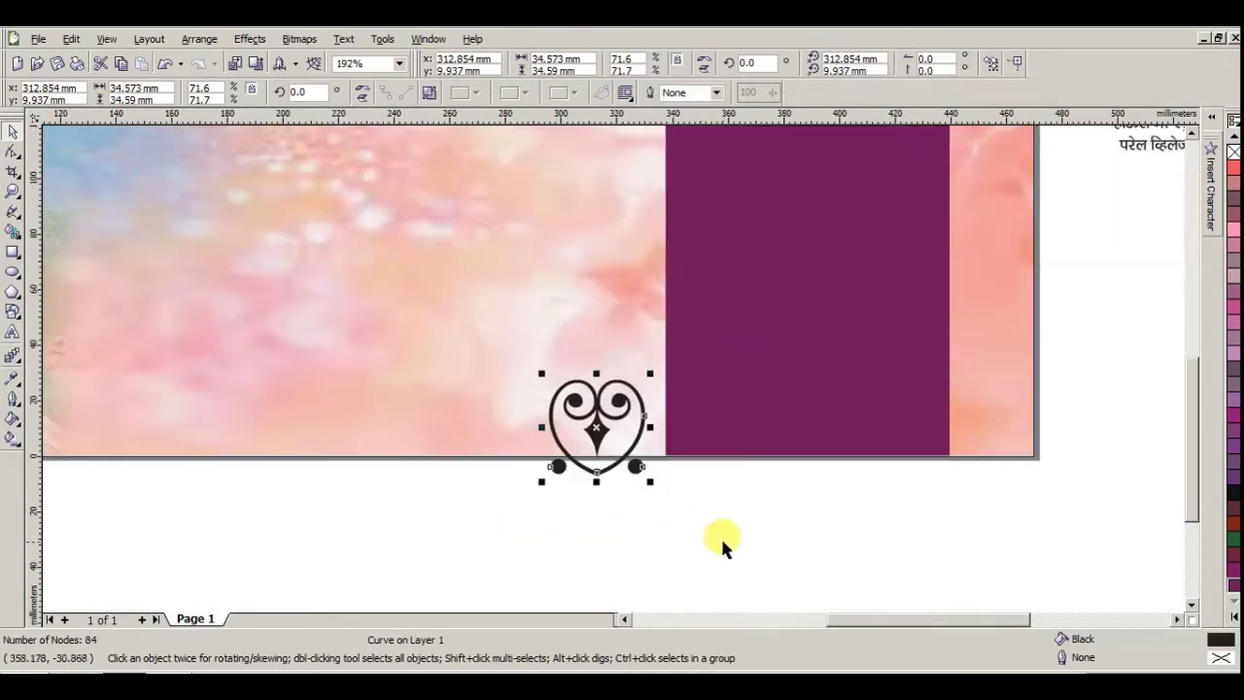
- Mirror the ornament copy vertically and scale it down to about 10 × 10 mm in the corner beside the purple rectangle
drag(652, 374, 624, 414)
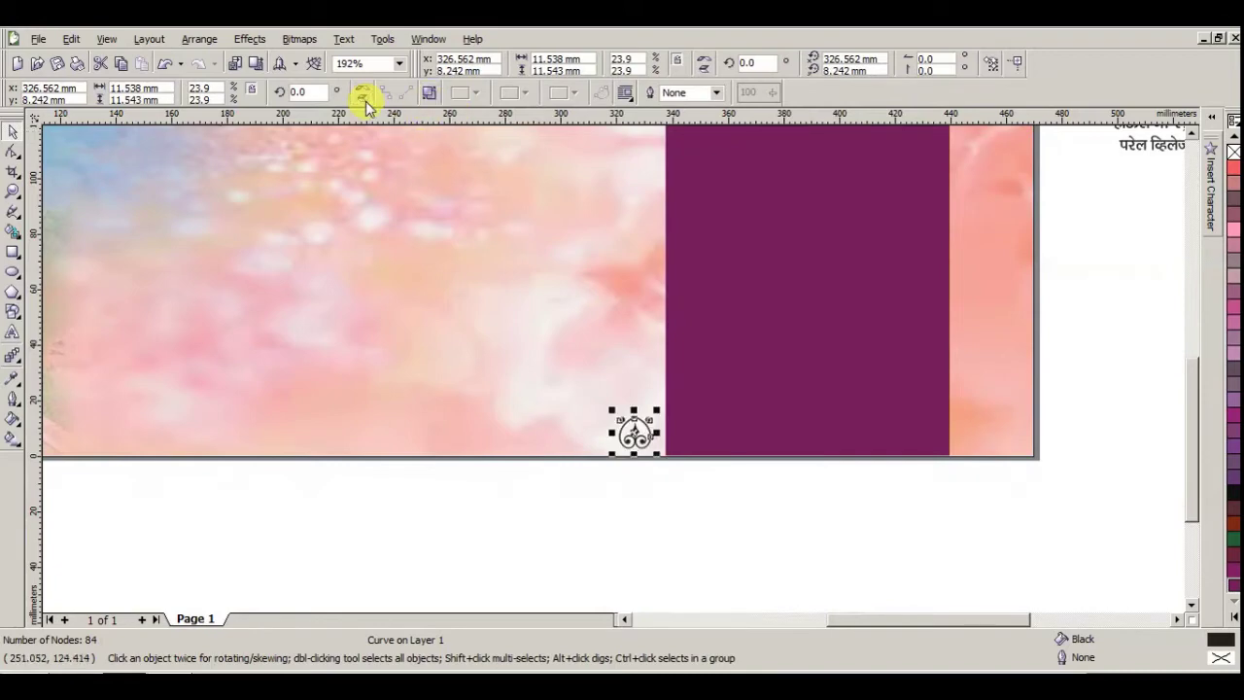
click(623, 470)
scroll(616, 350, down, 5)
key(F2)
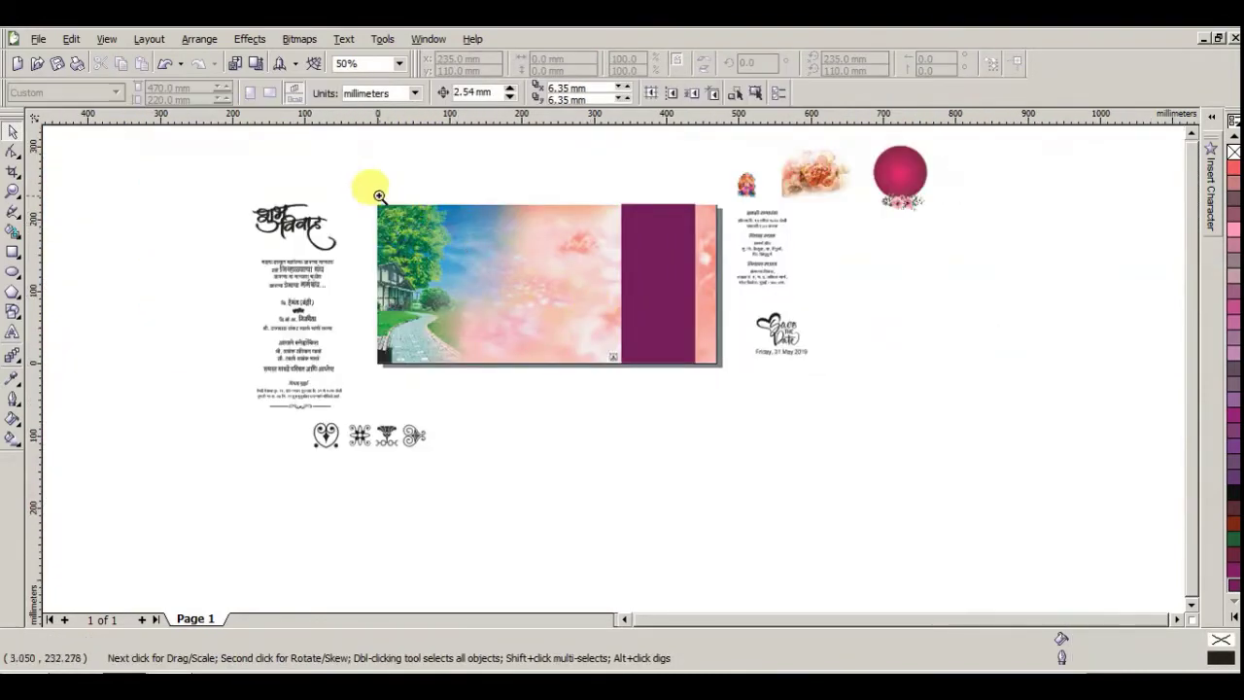
drag(373, 194, 727, 374)
click(728, 533)
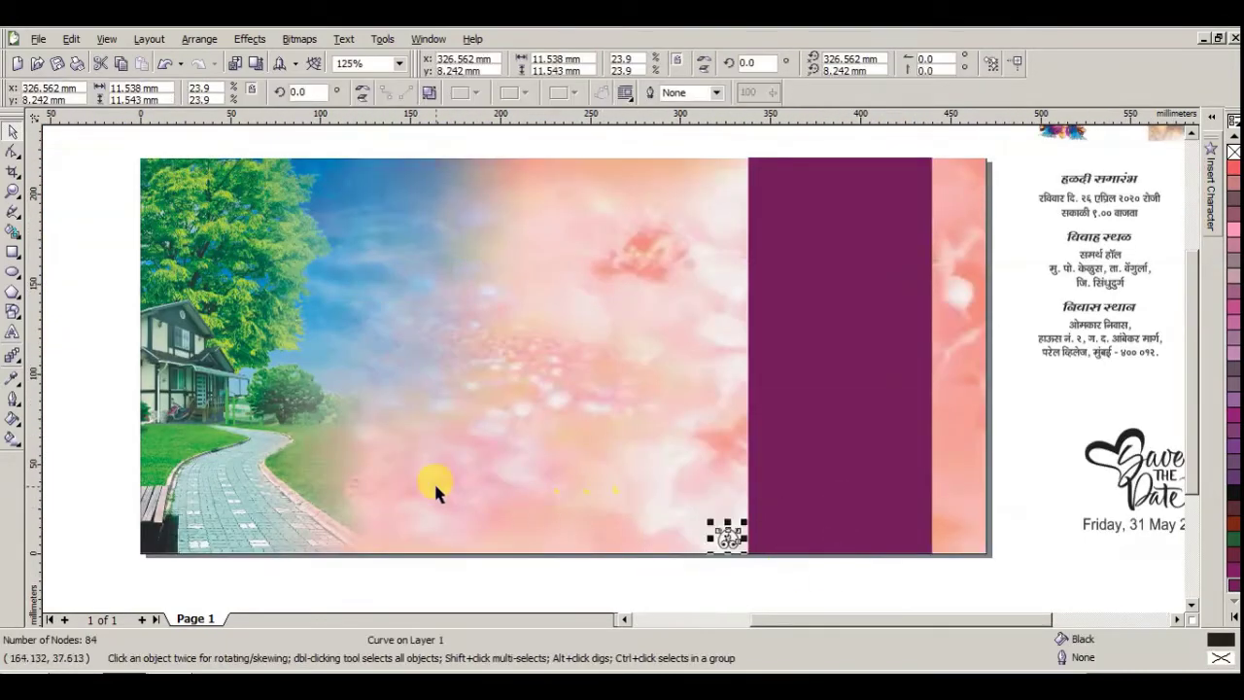
key(F2)
drag(614, 472, 847, 555)
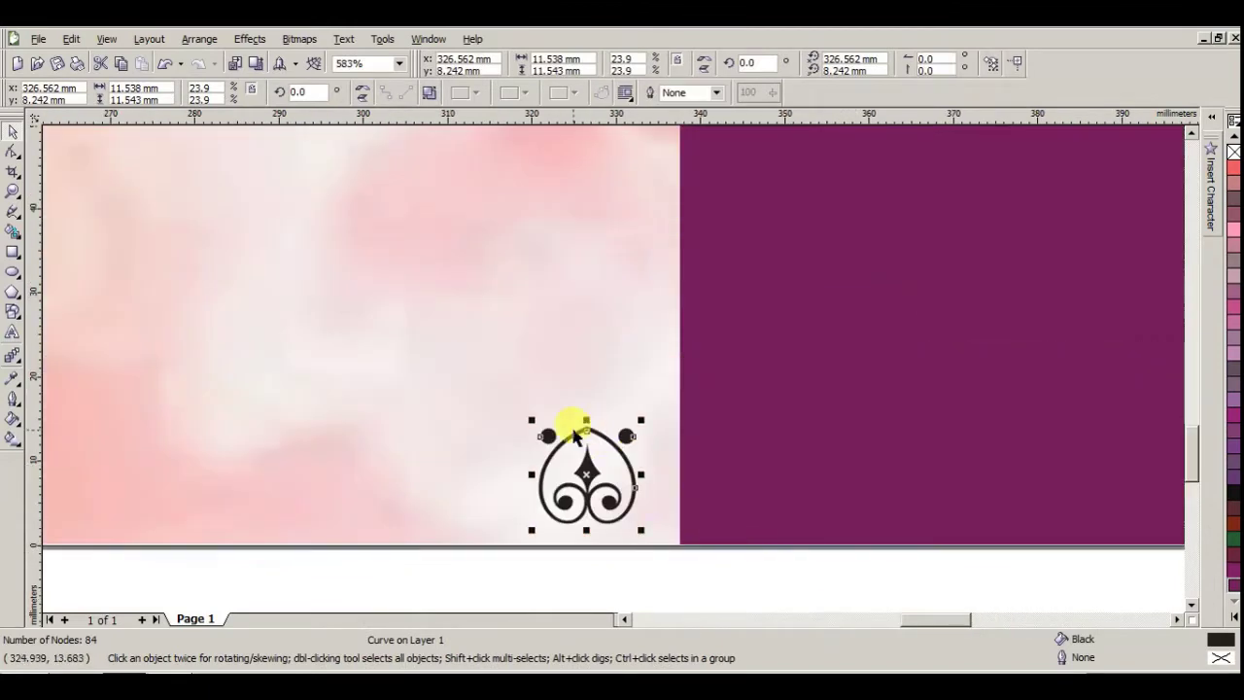
drag(531, 416, 542, 428)
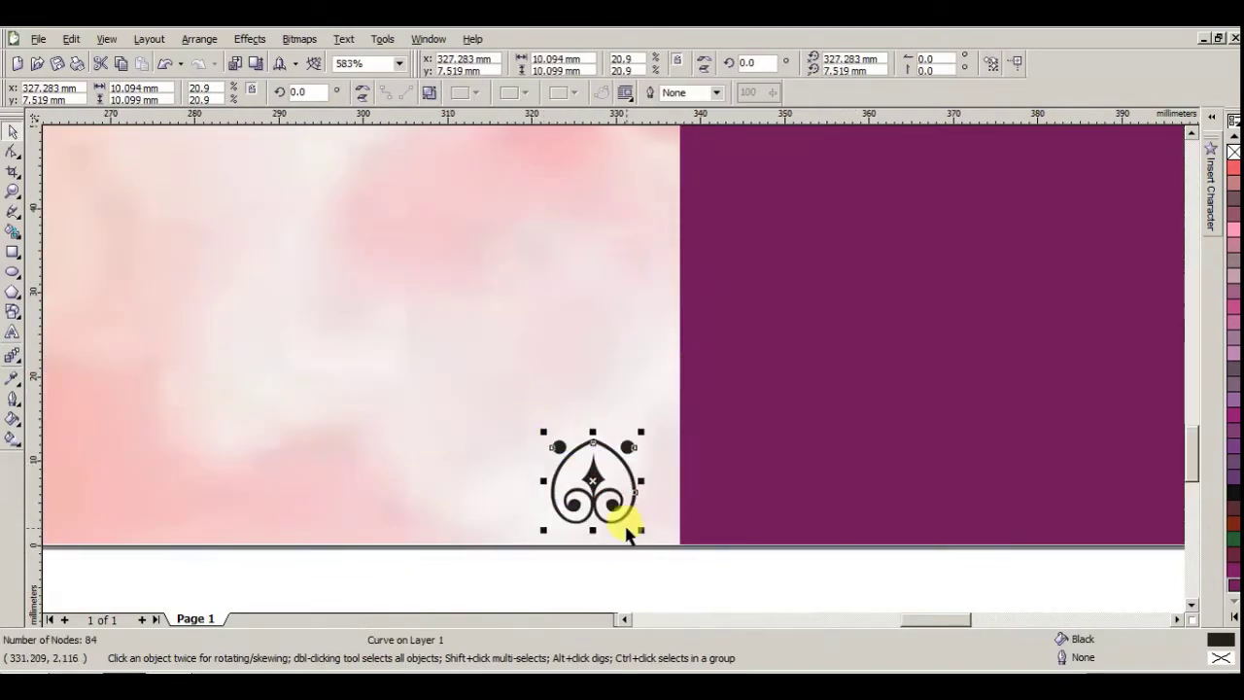
- Fill the small ornament beside the rectangle with the purple C40 M100 Y0 K30
key(F4)
key(F2)
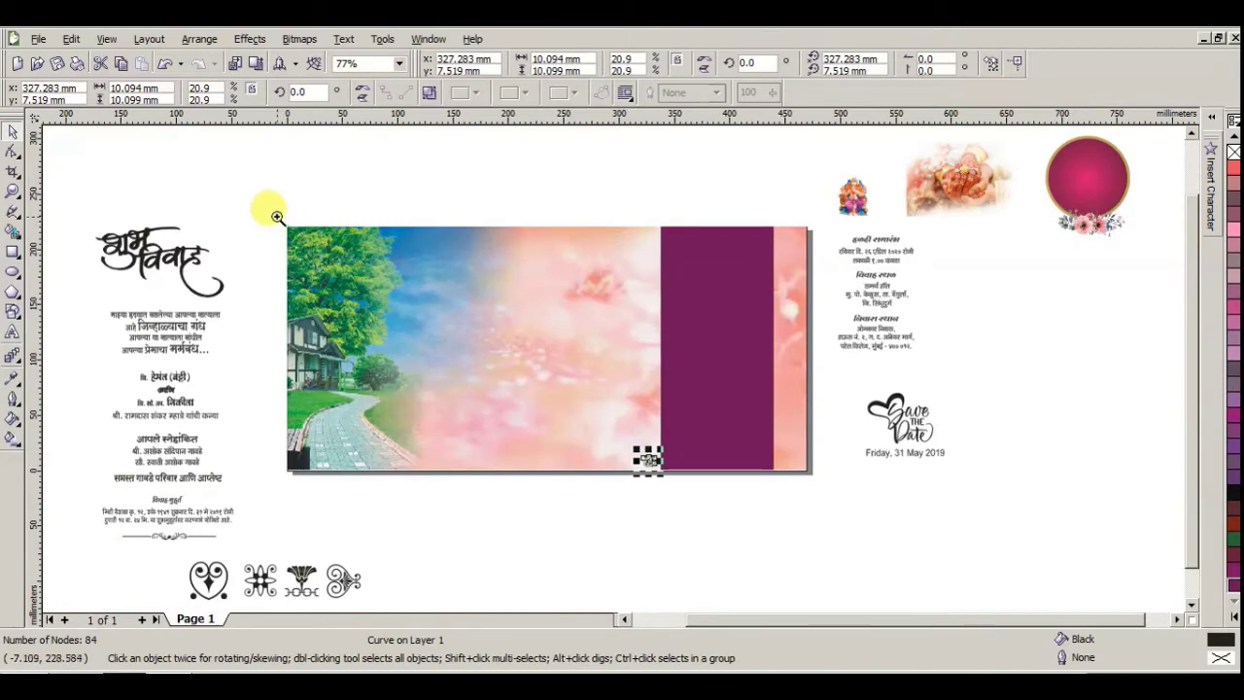
drag(269, 208, 806, 499)
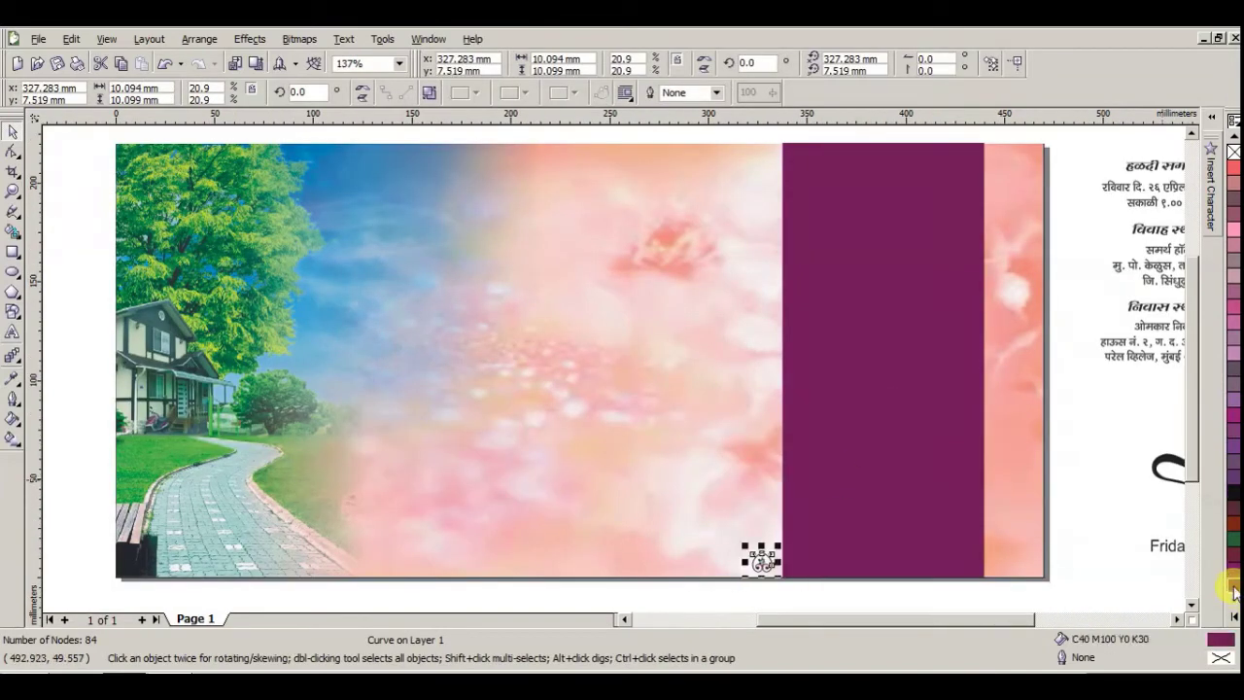
- Step and Repeat the small ornament upward as 25 copies with 0.5 mm vertical spacing between objects and no horizontal offset
click(104, 39)
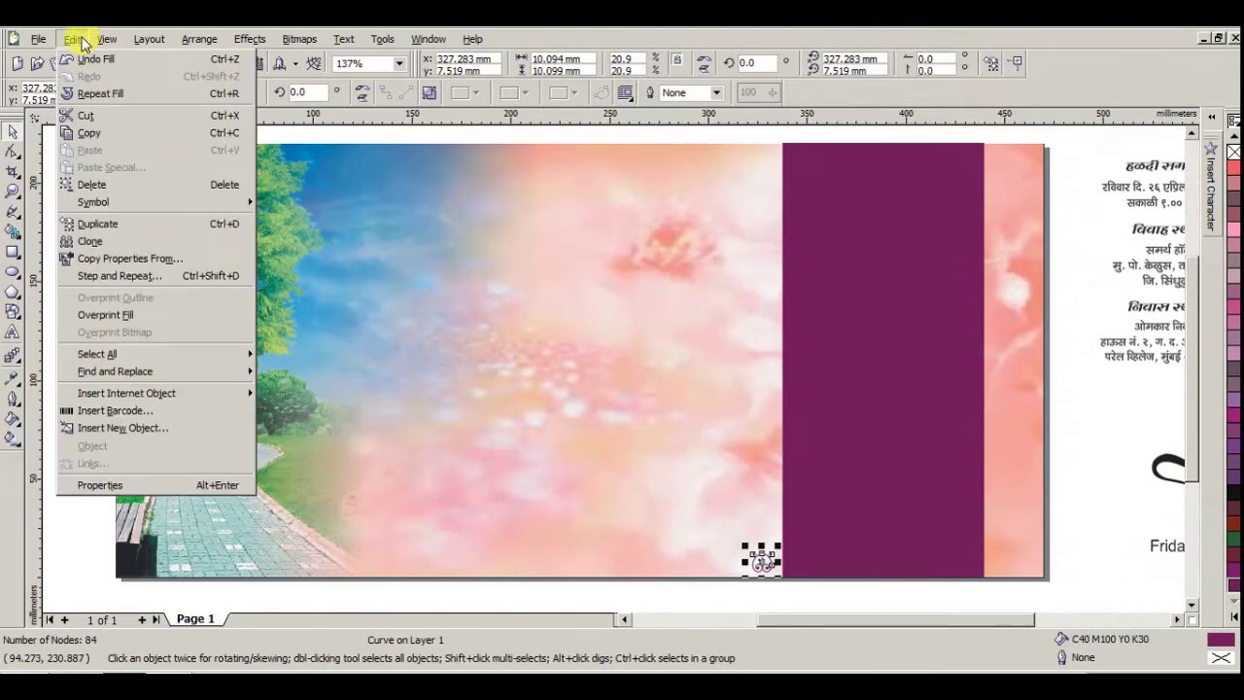
click(243, 275)
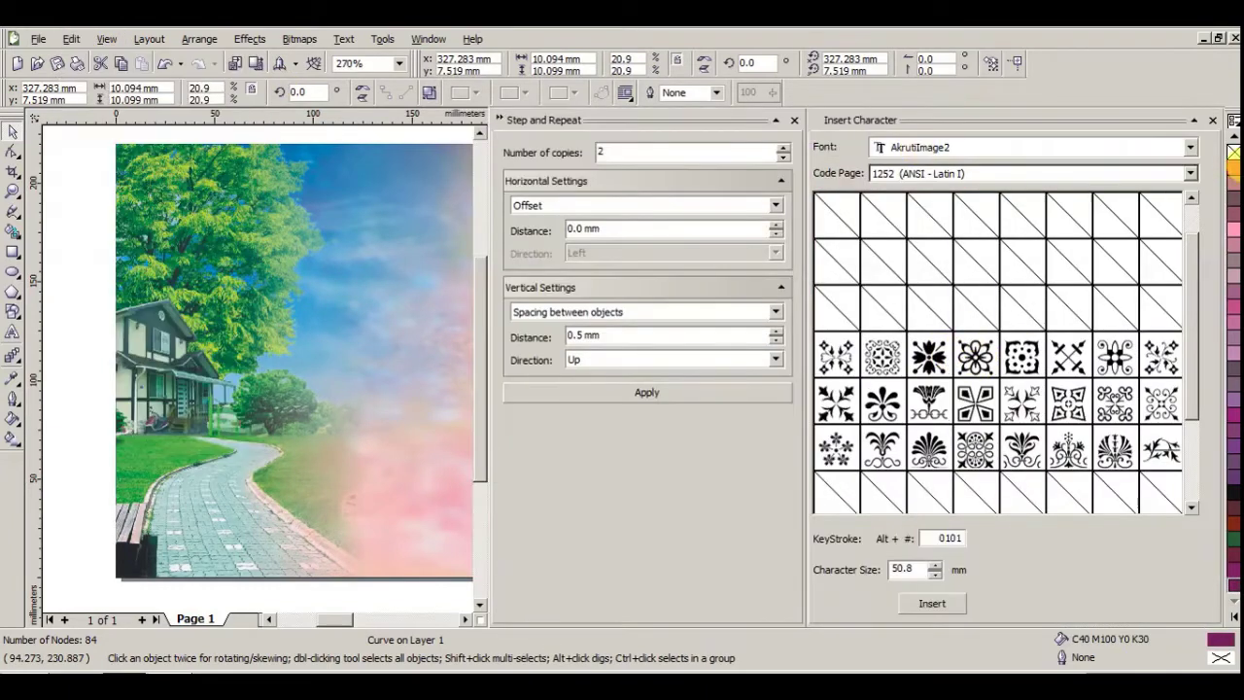
click(1213, 120)
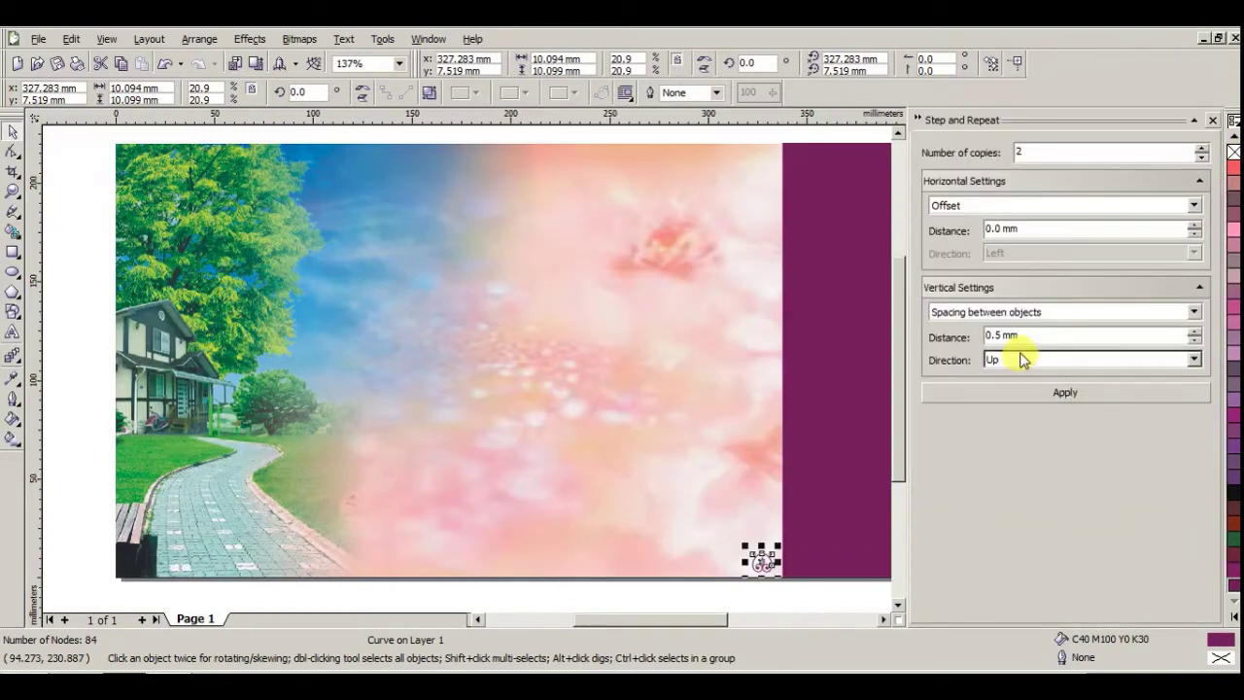
click(1032, 311)
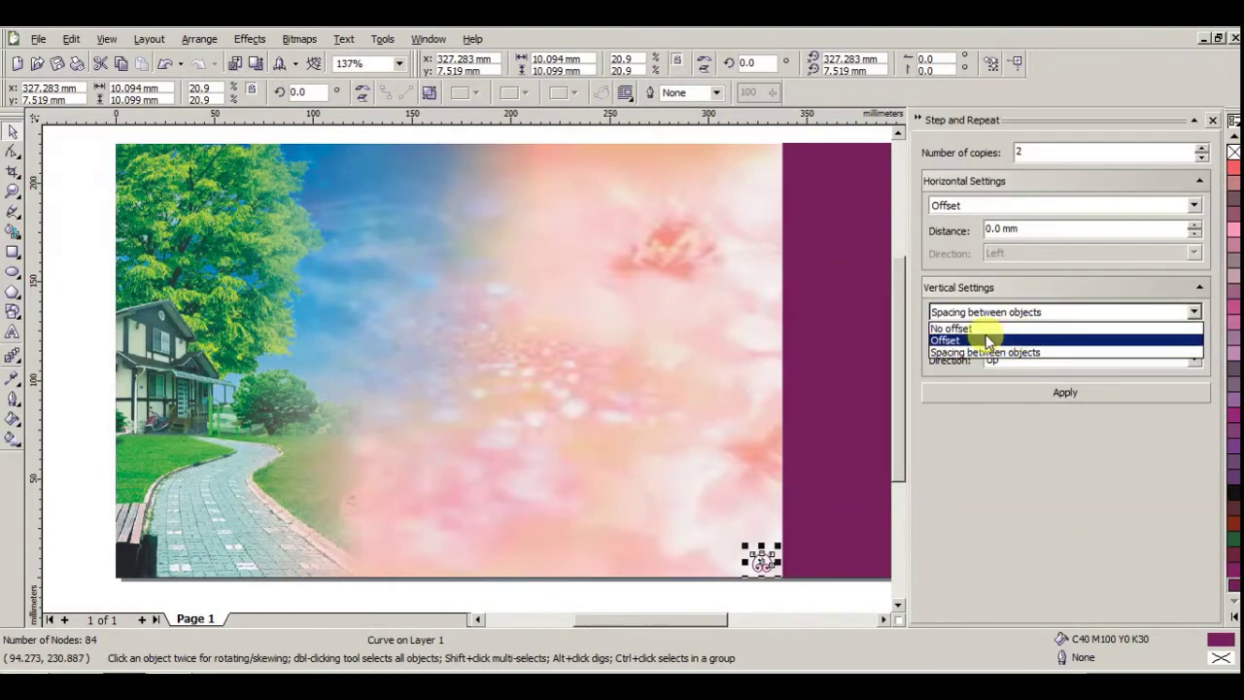
click(963, 352)
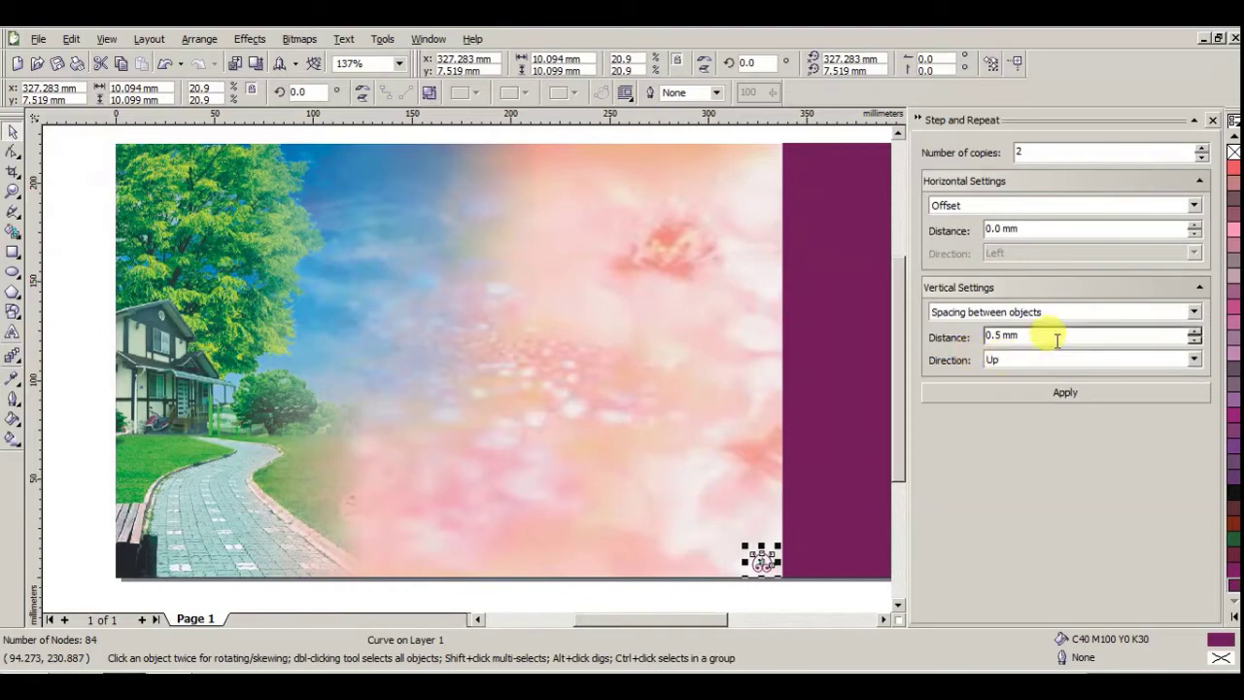
click(1011, 358)
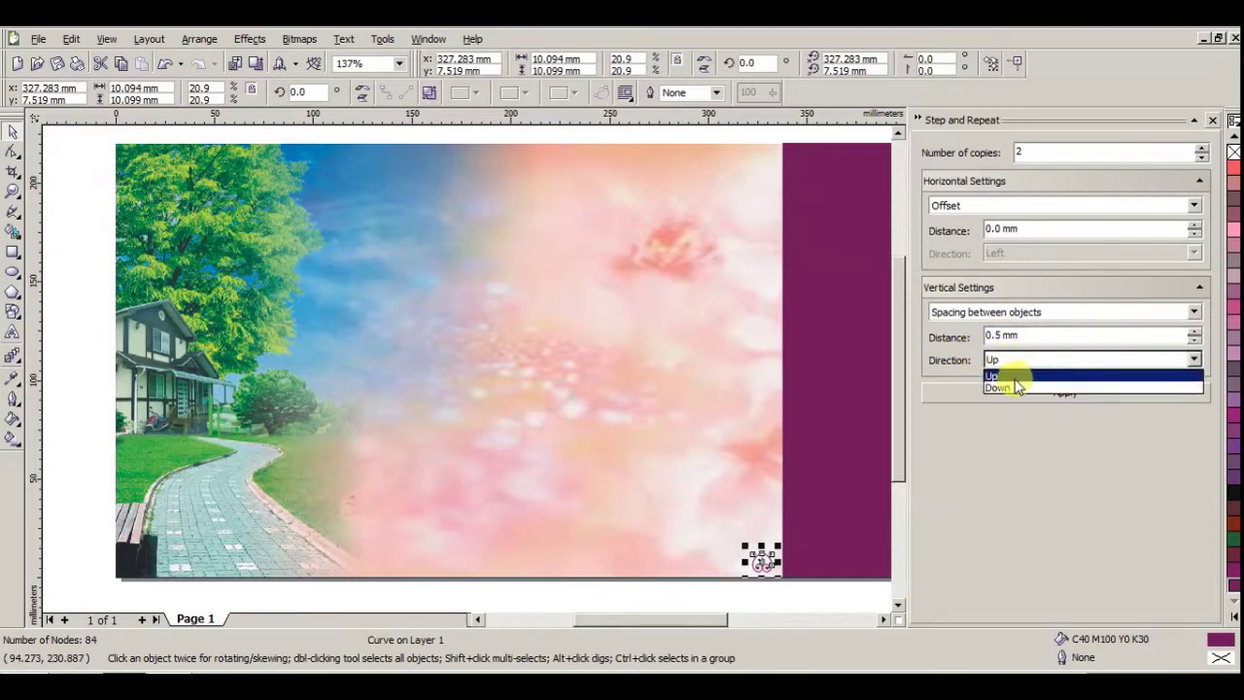
click(1004, 385)
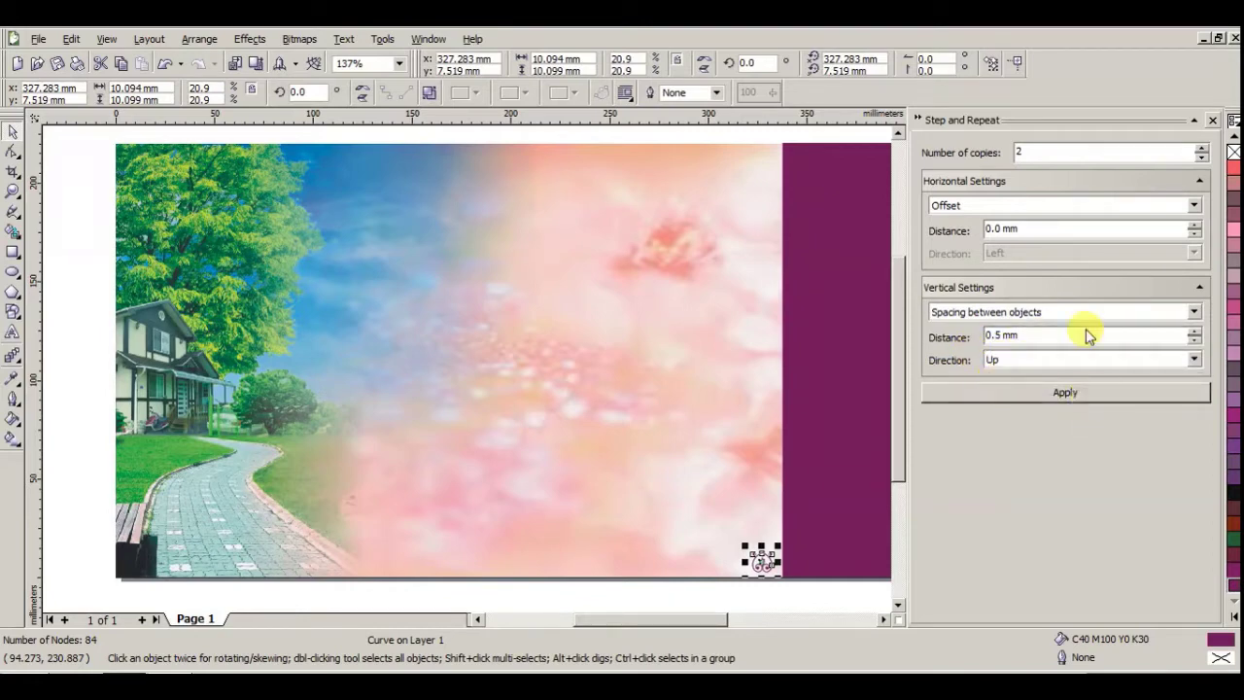
click(1051, 151)
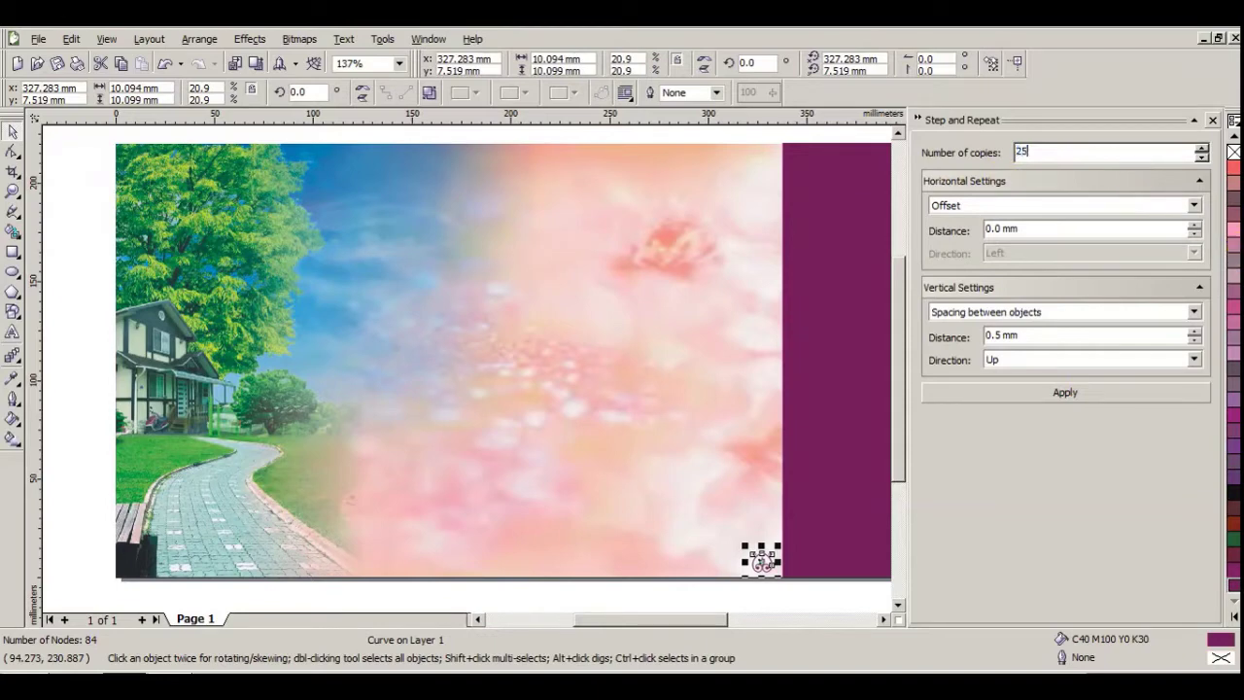
click(1088, 393)
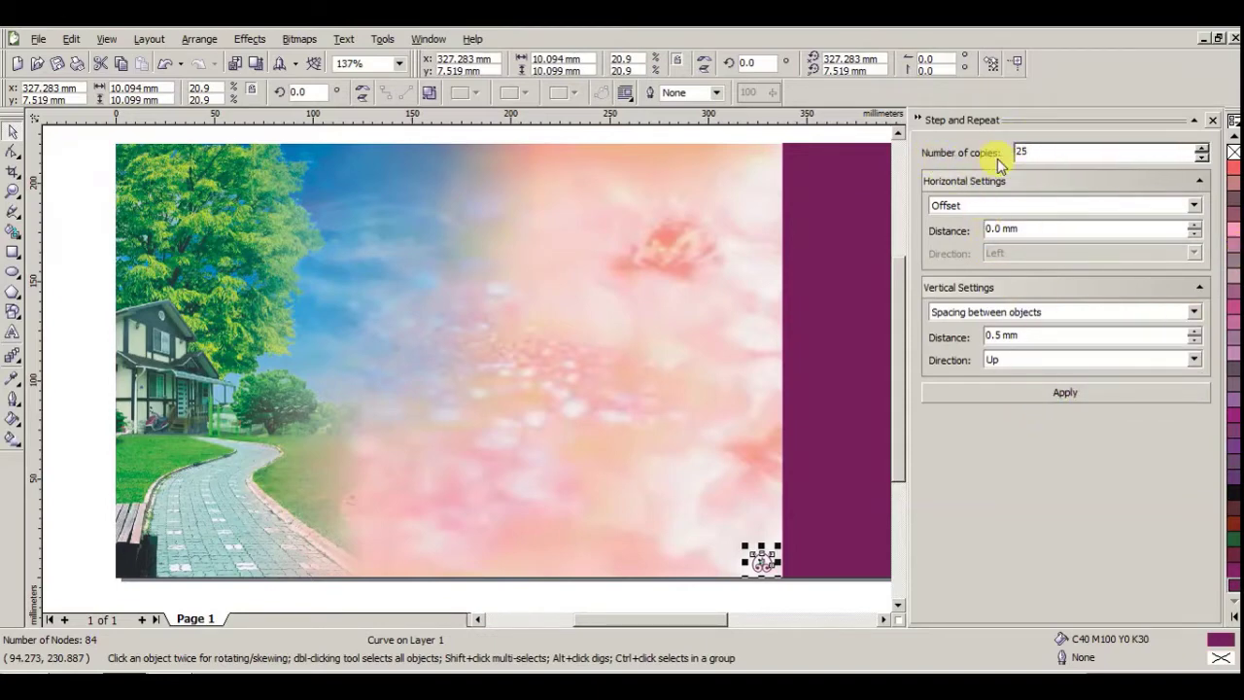
click(1062, 394)
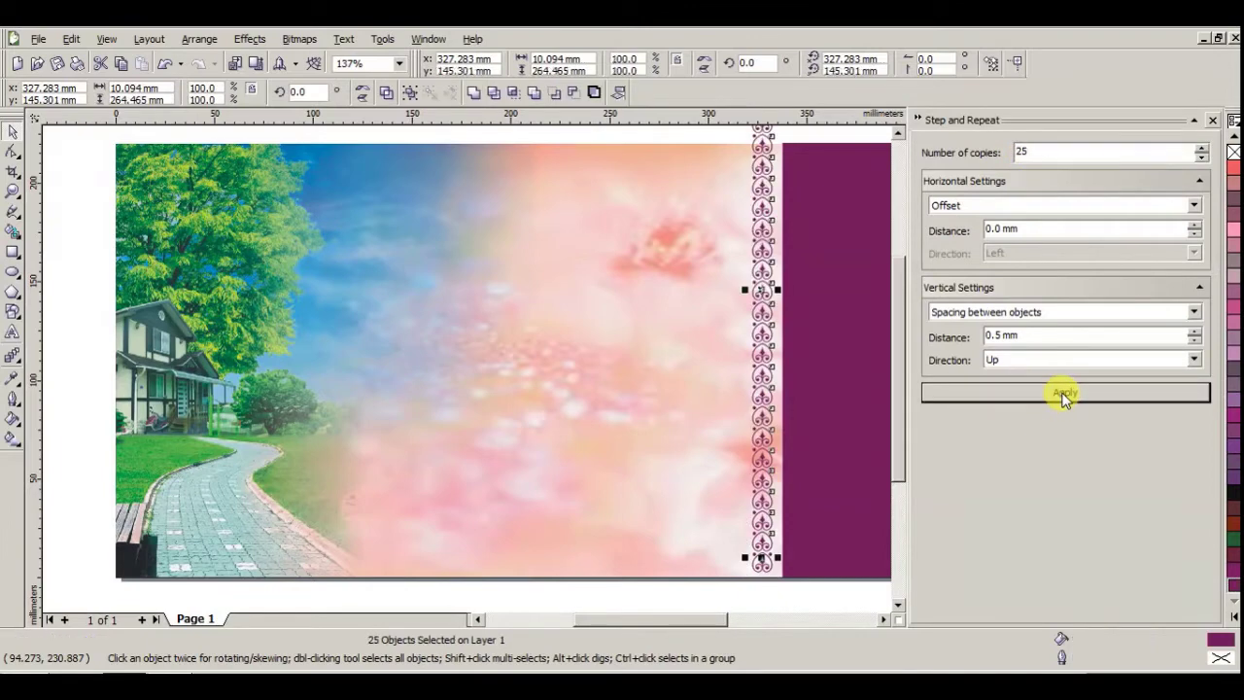
click(918, 119)
- Delete the top three ornaments of the column that extends above the page
scroll(450, 278, up, 4)
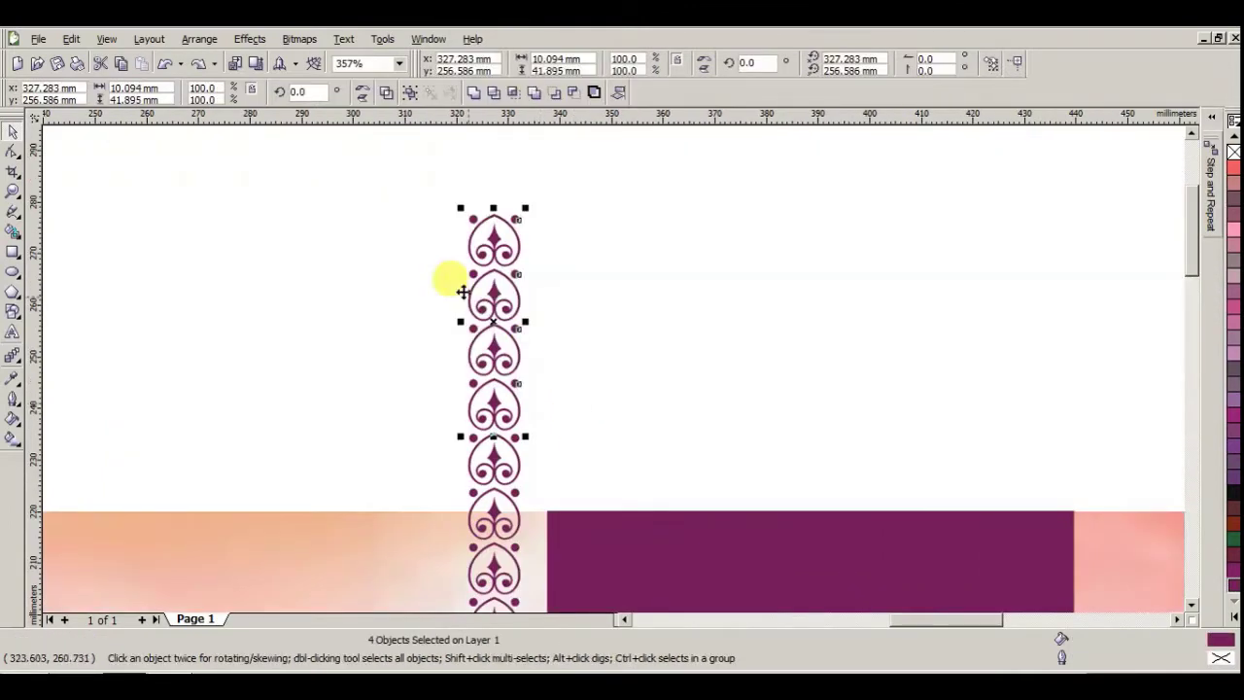
drag(408, 183, 632, 395)
key(Delete)
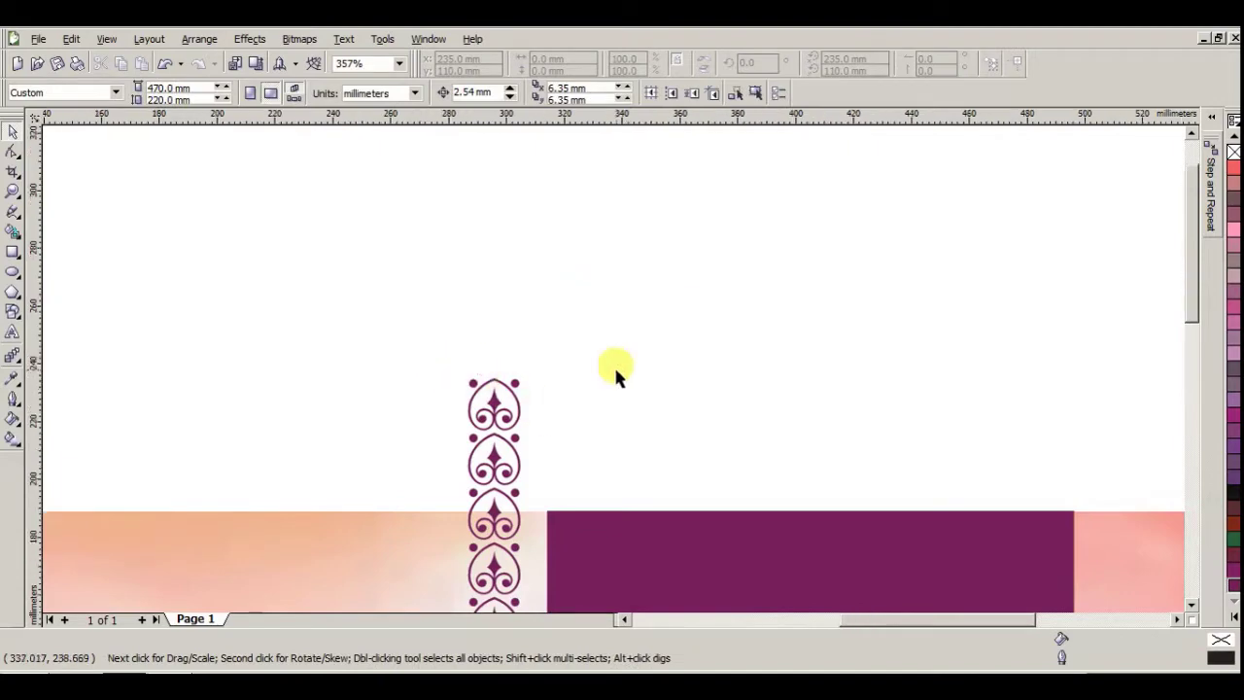
- Group all remaining ornaments of the vertical column beside the purple rectangle
scroll(613, 368, down, 3)
scroll(572, 345, down, 2)
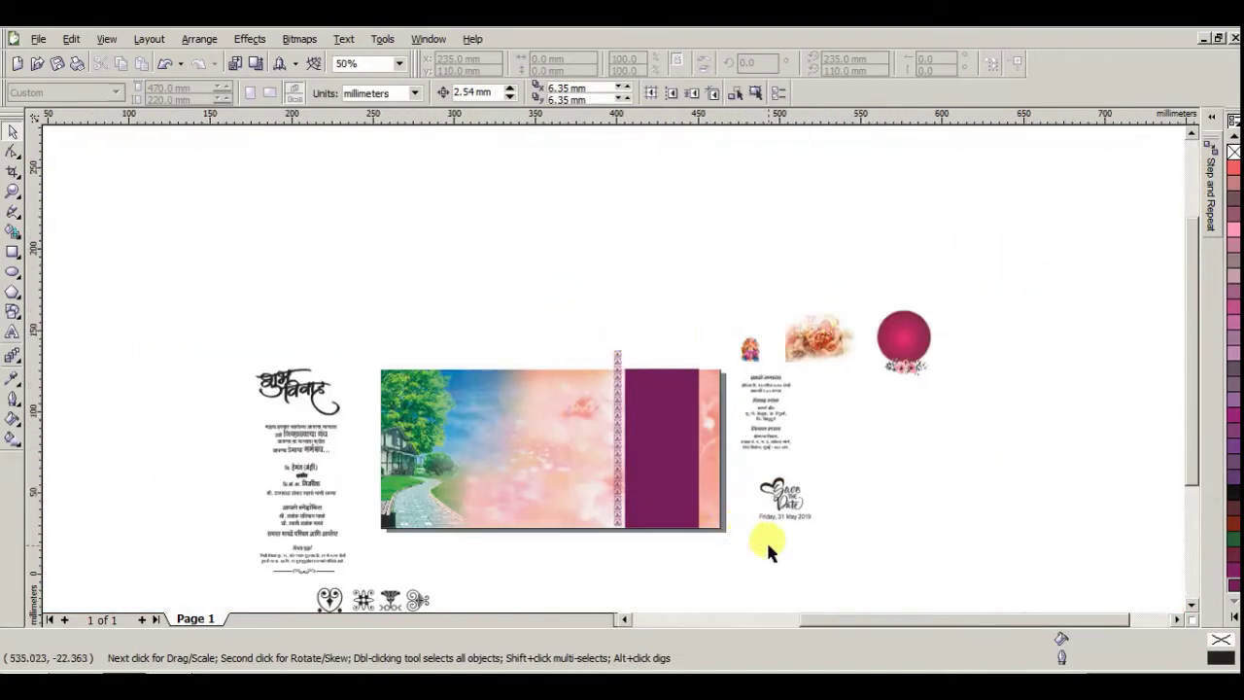
scroll(772, 547, up, 2)
drag(428, 150, 542, 601)
key(ctrl+g)
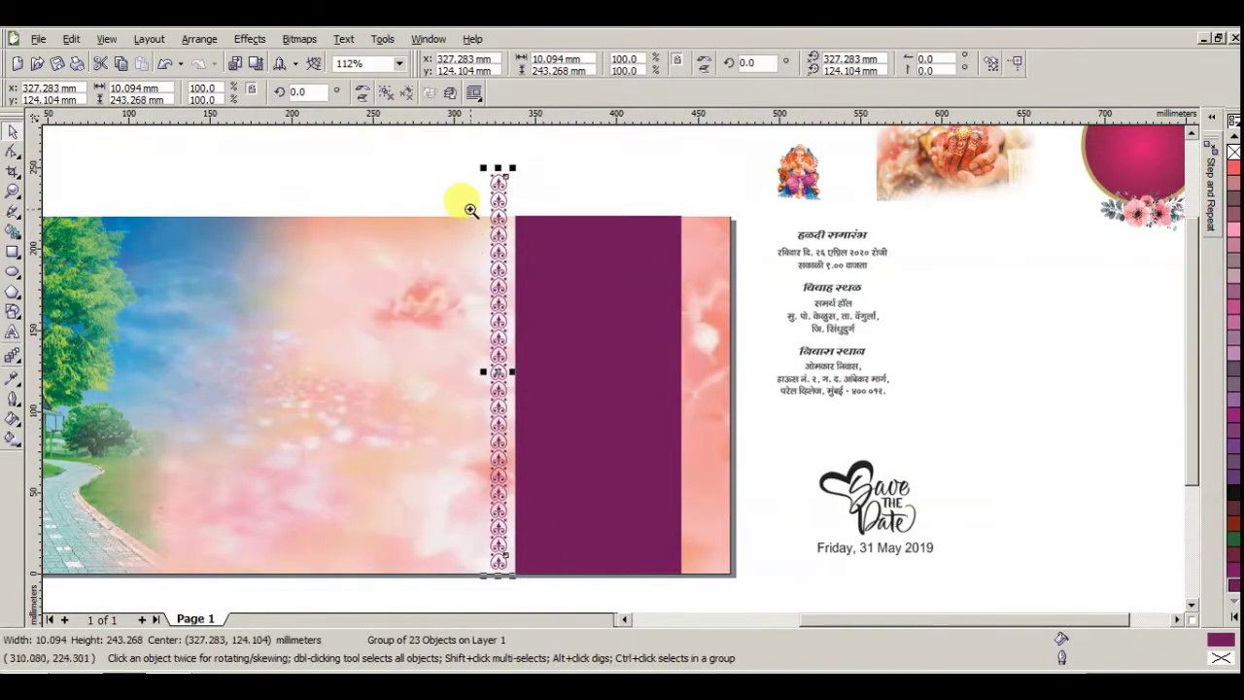
- Scale the ornament column proportionally to about 9 × 217 mm and centre it vertically on the page
key(F2)
drag(431, 153, 617, 269)
drag(473, 203, 483, 215)
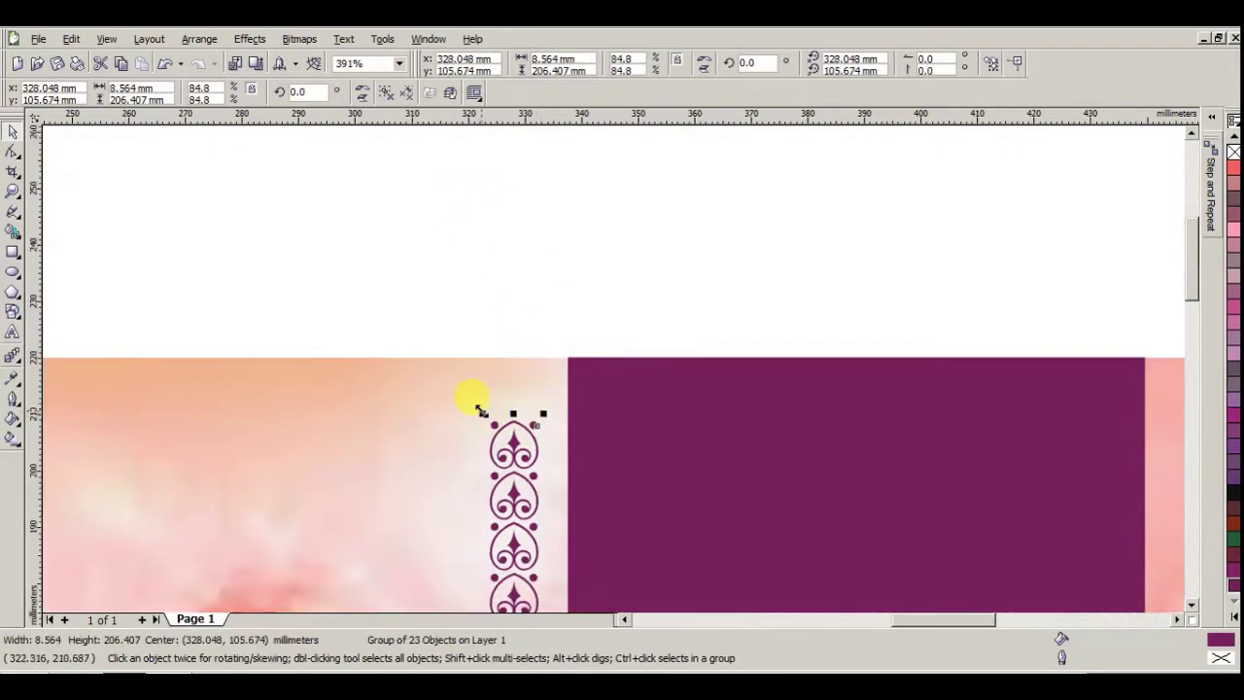
drag(479, 409, 465, 358)
shift+click(423, 410)
click(557, 281)
- Place a level copy of the ornament column on the narrow background strip at the purple rectangle's opposite side
scroll(703, 453, down, 3)
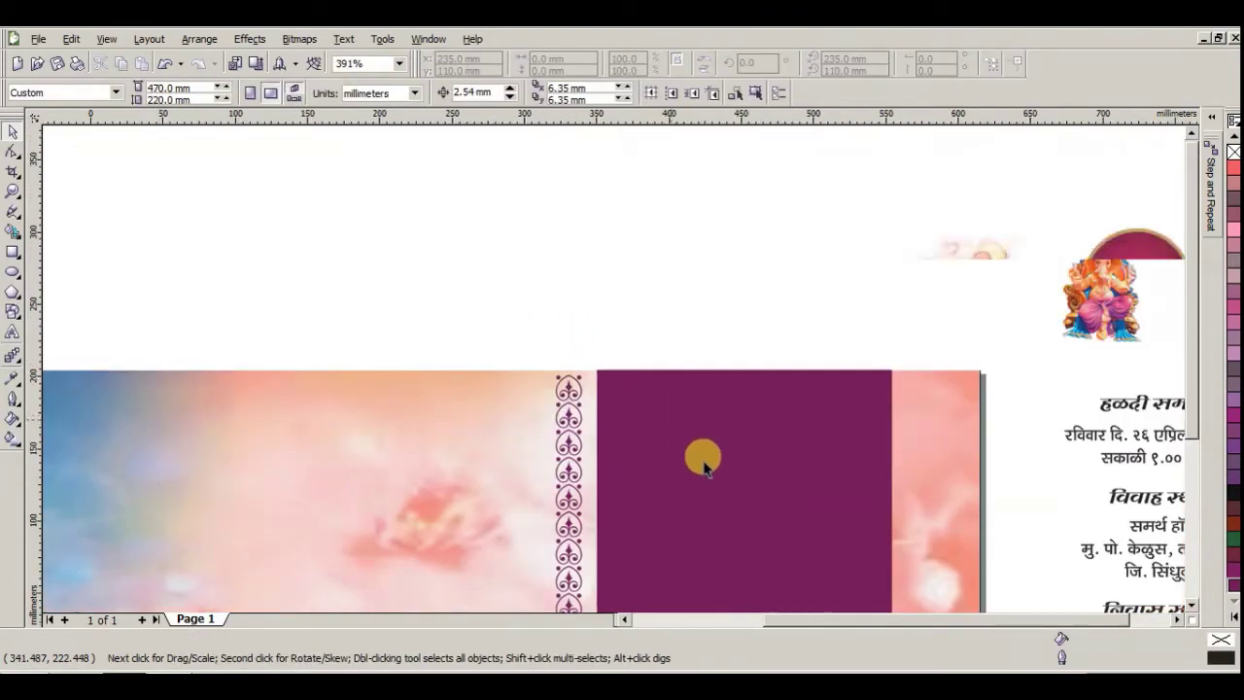
drag(553, 301, 644, 421)
key(F2)
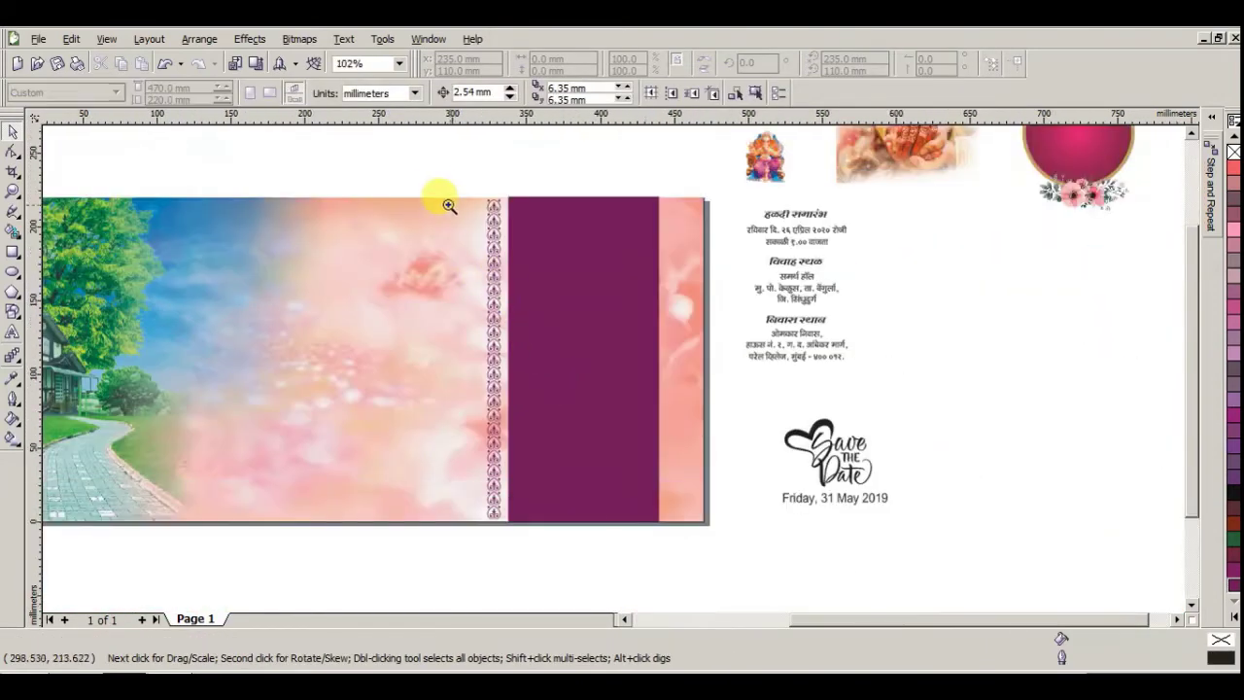
drag(446, 189, 777, 566)
click(457, 416)
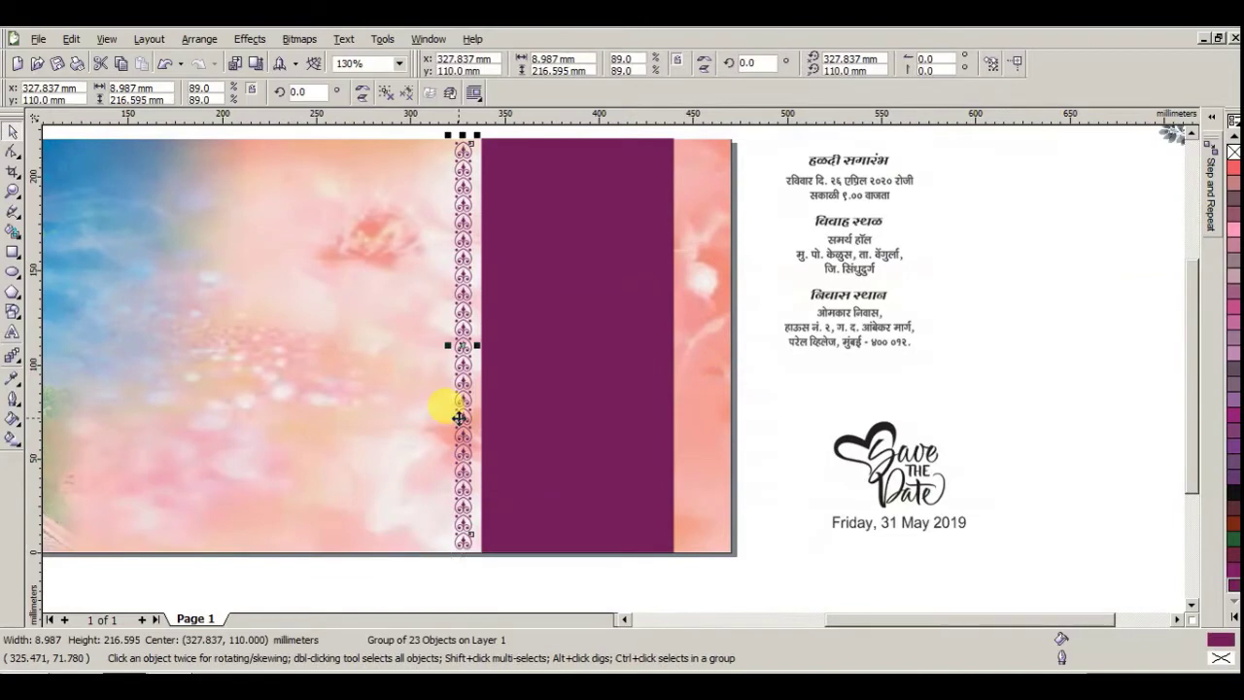
drag(455, 416, 684, 429)
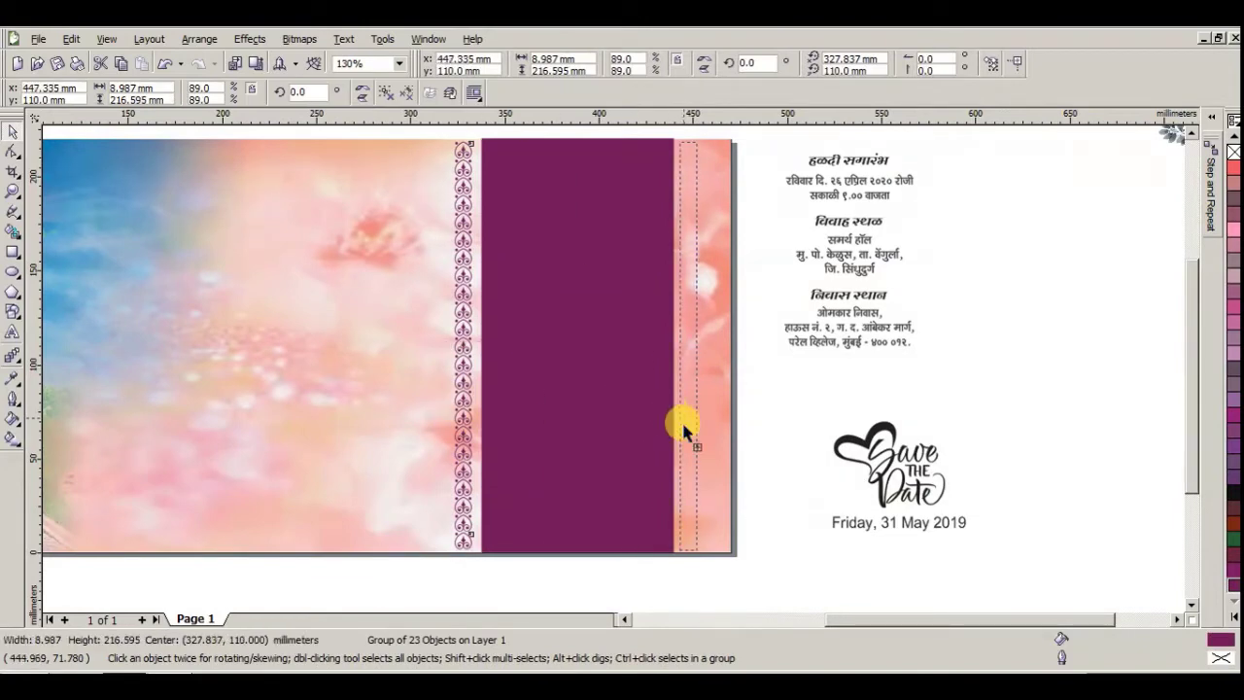
shift+click(455, 445)
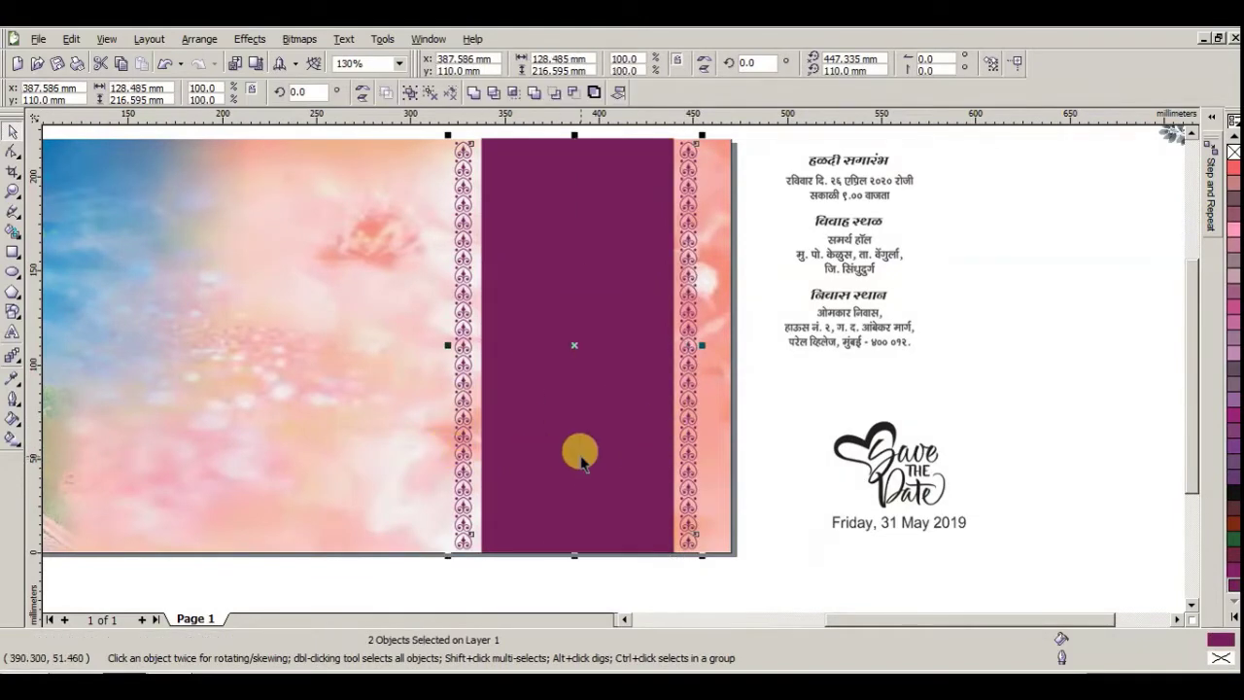
click(746, 464)
- Move the four-line Marathi verse onto the page's upper area, just left of the first ornament column
scroll(472, 319, down, 3)
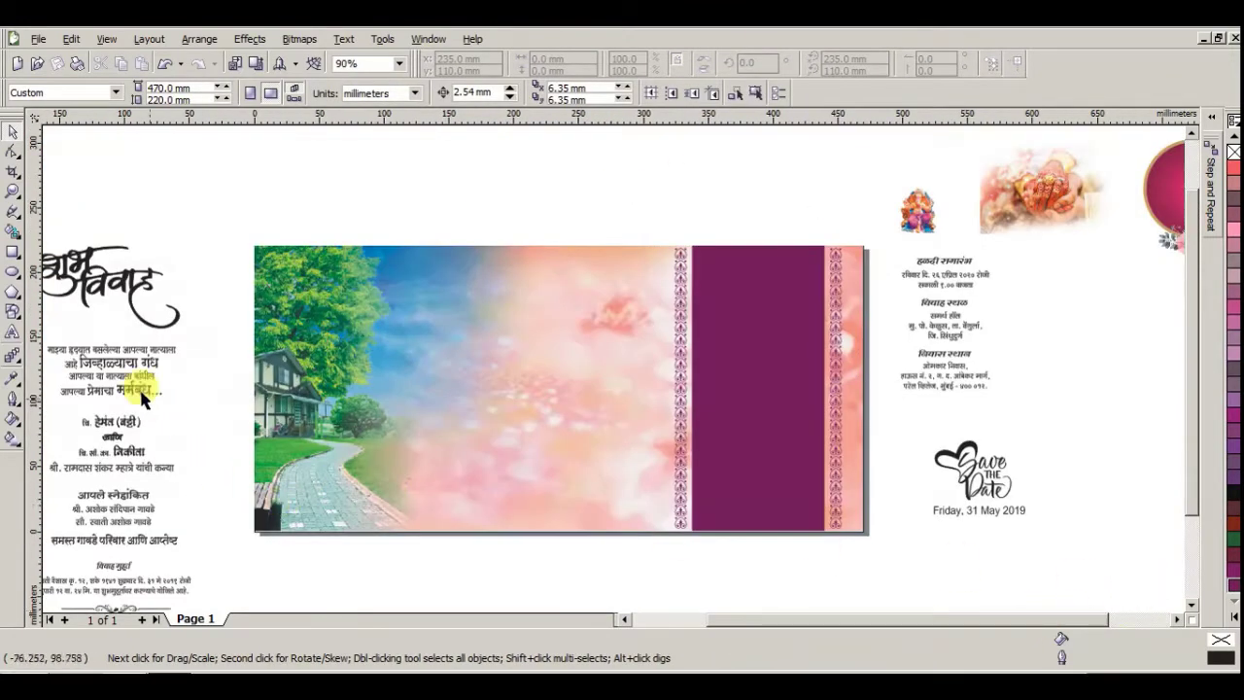
click(80, 264)
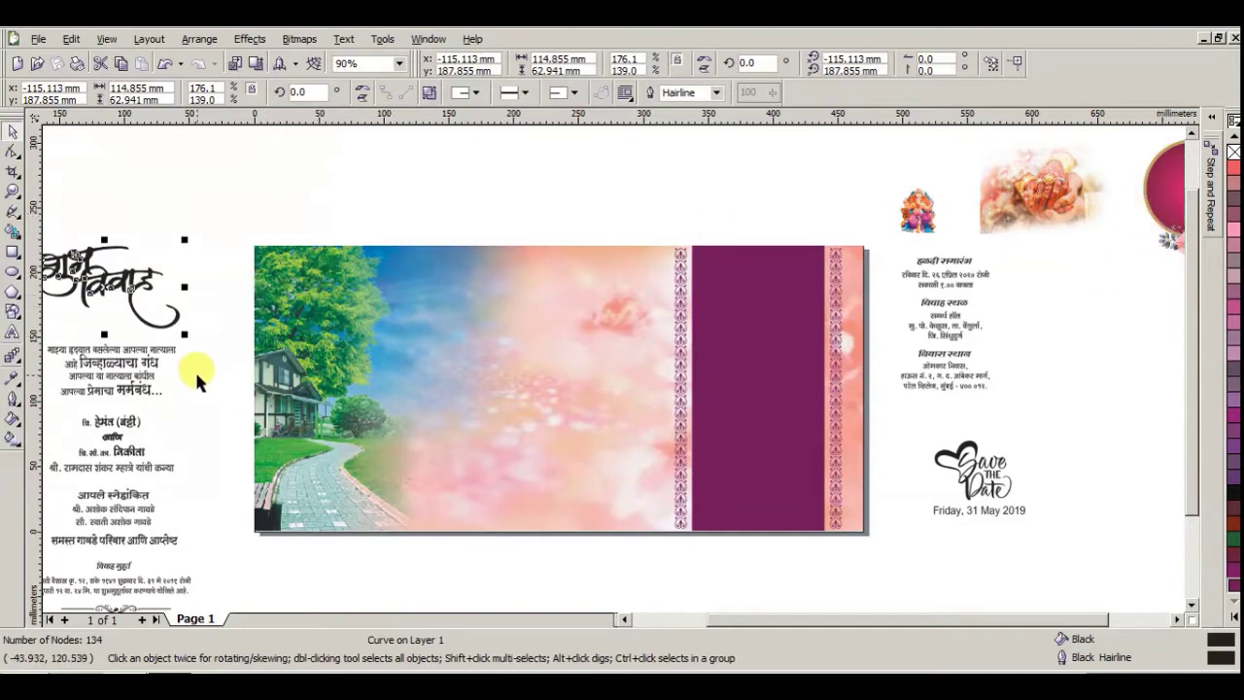
drag(155, 355, 638, 269)
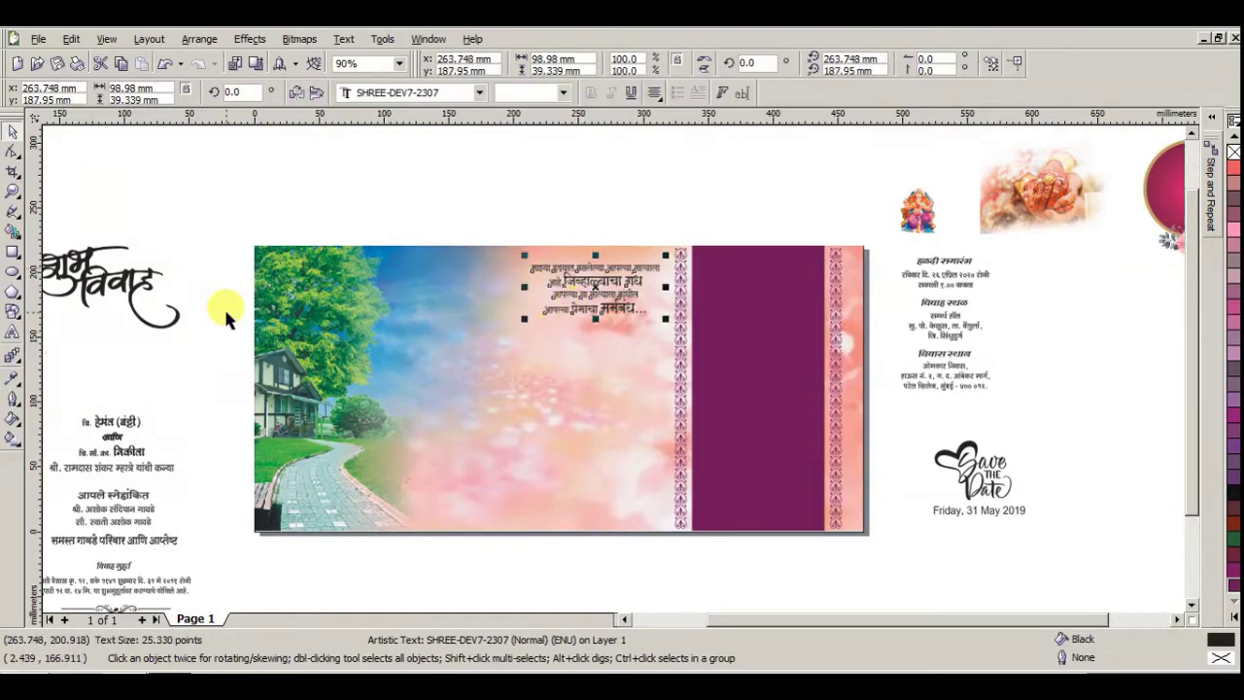
- Move the शुभ विवाह calligraphy onto the page left of the verse and scale it to about 107 × 59 mm
click(129, 288)
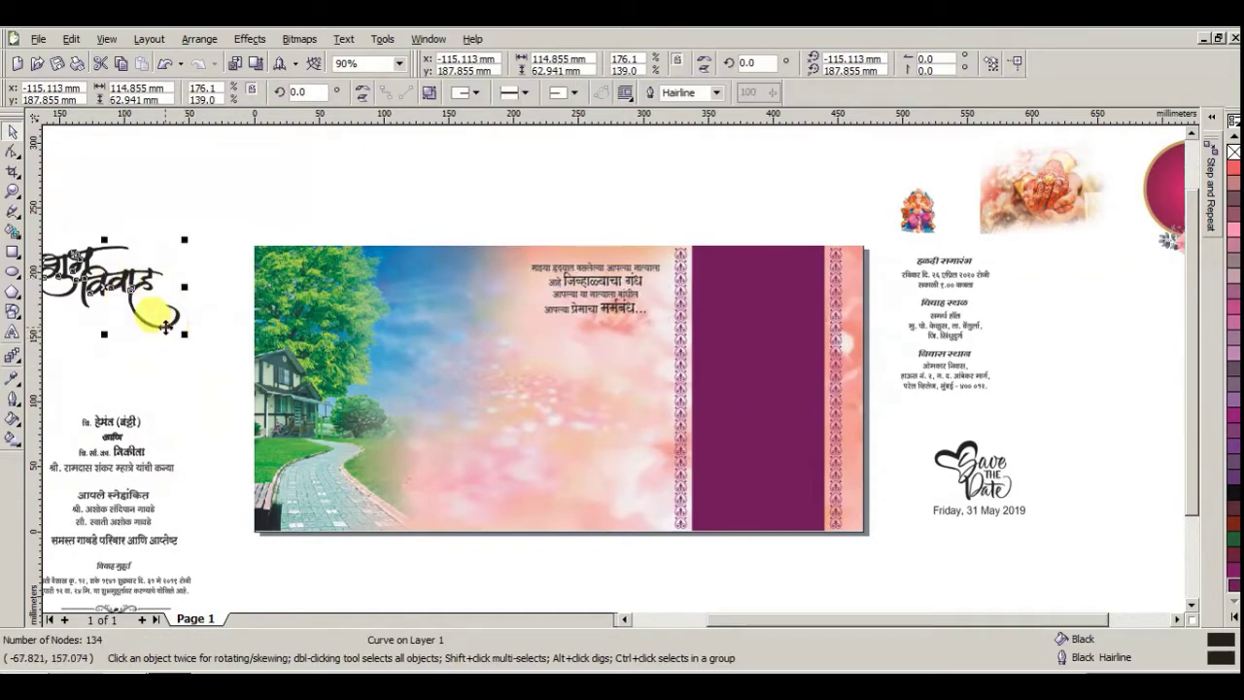
drag(166, 328, 553, 383)
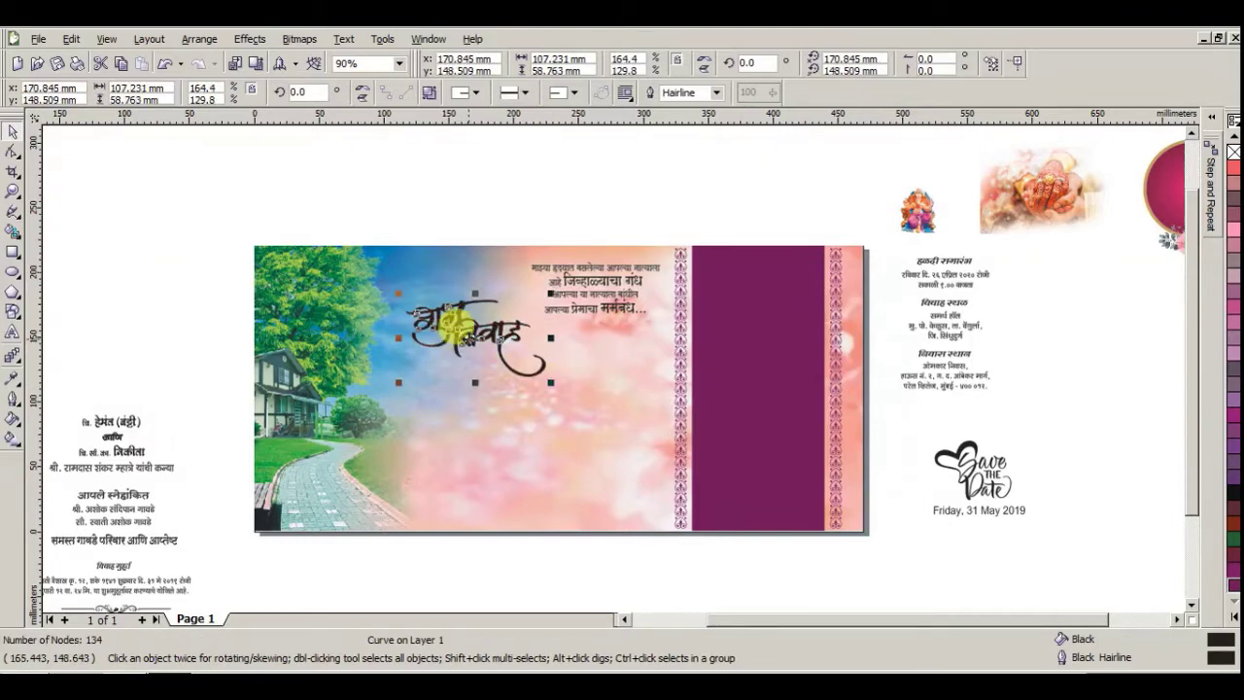
drag(470, 337, 477, 335)
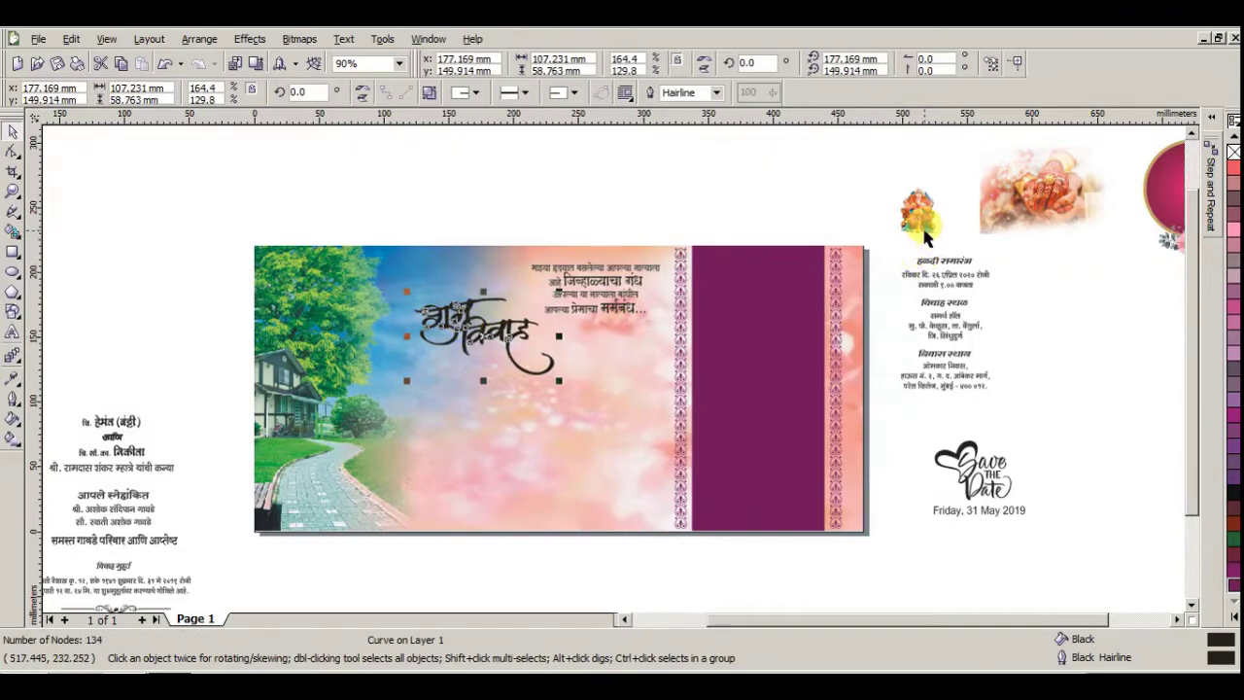
- Place the Ganesha image above the शुभ विवाह calligraphy and shift both down about 7 mm together
drag(925, 238, 472, 300)
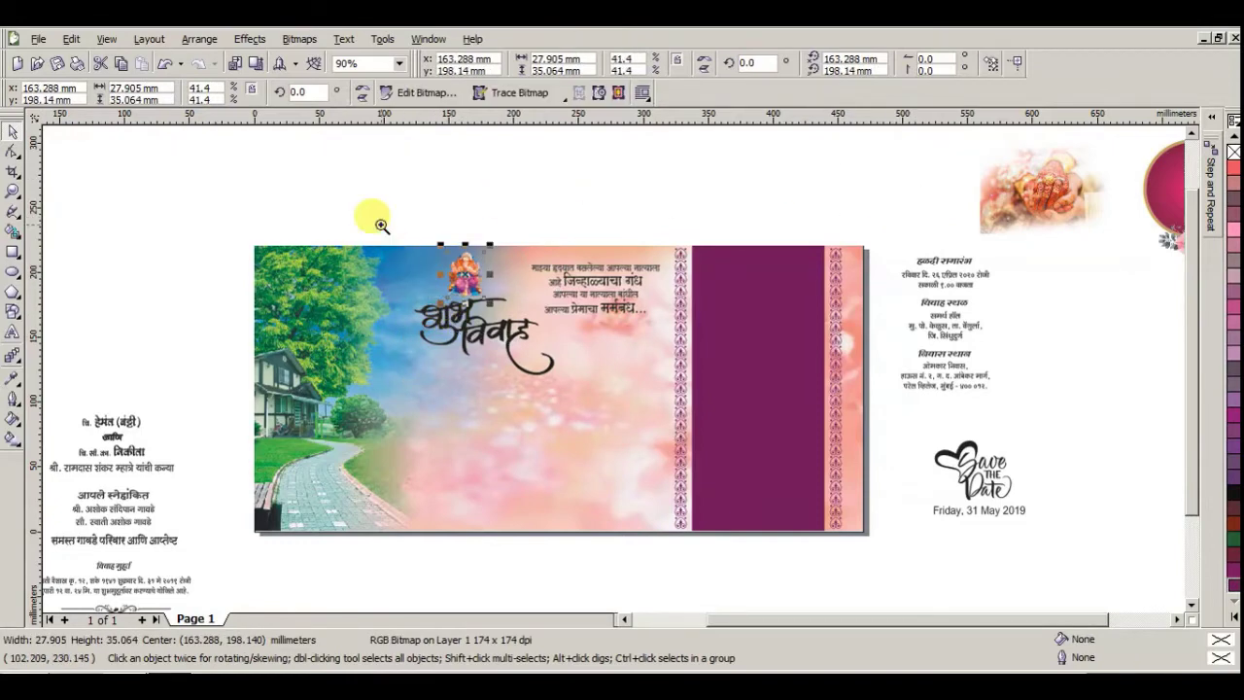
drag(381, 225, 661, 395)
shift+click(498, 394)
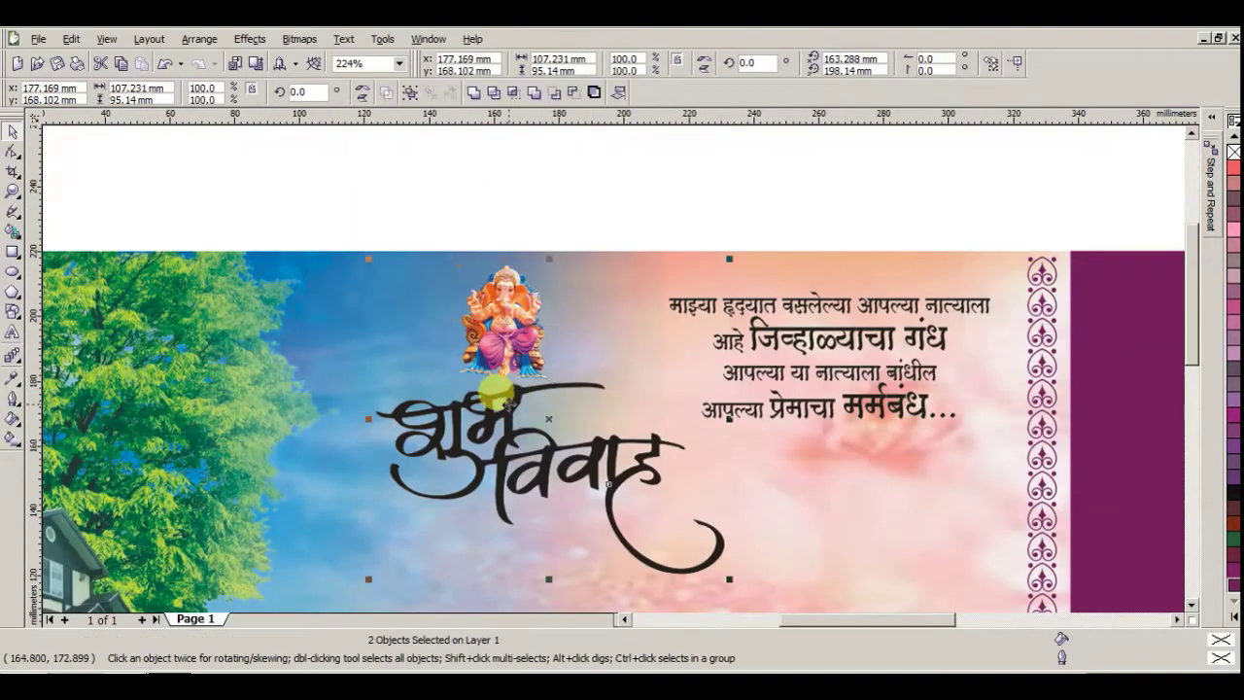
drag(505, 404, 506, 426)
- Enlarge the Ganesha image to about 31 × 38 mm and adjust its sideways position above the calligraphy
click(540, 392)
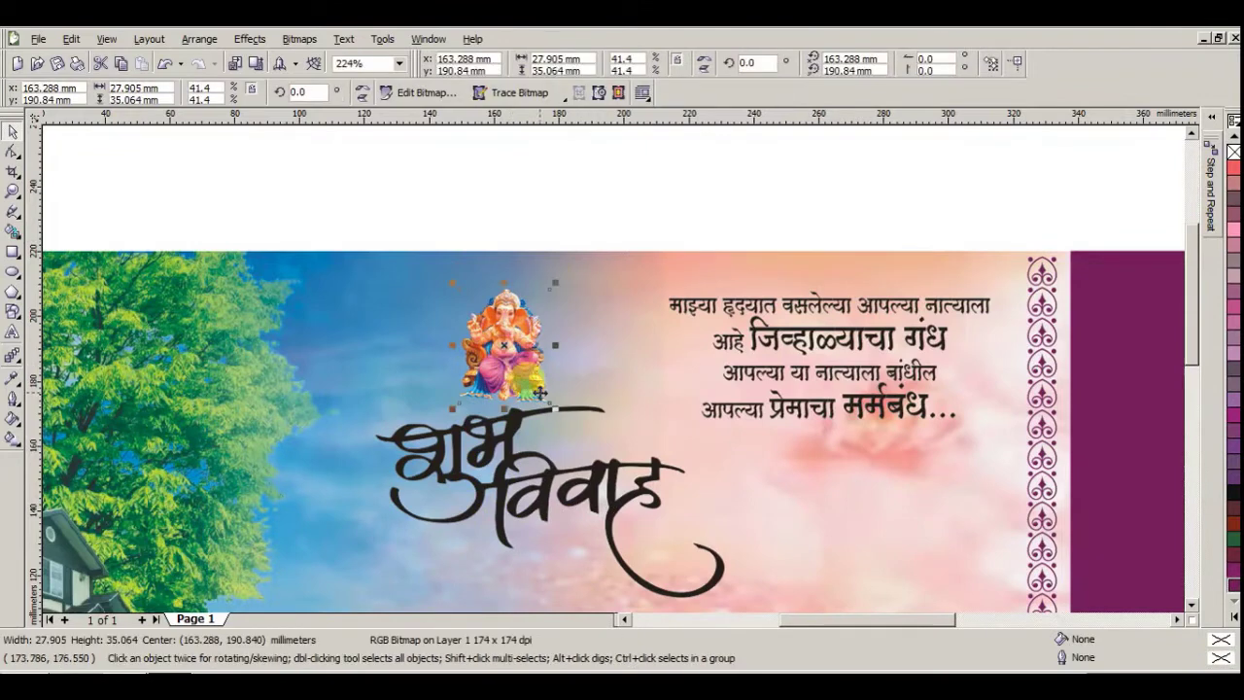
mouse_move(552, 283)
mouse_down()
mouse_move(555, 259)
mouse_move(558, 275)
mouse_up()
shift+click(498, 425)
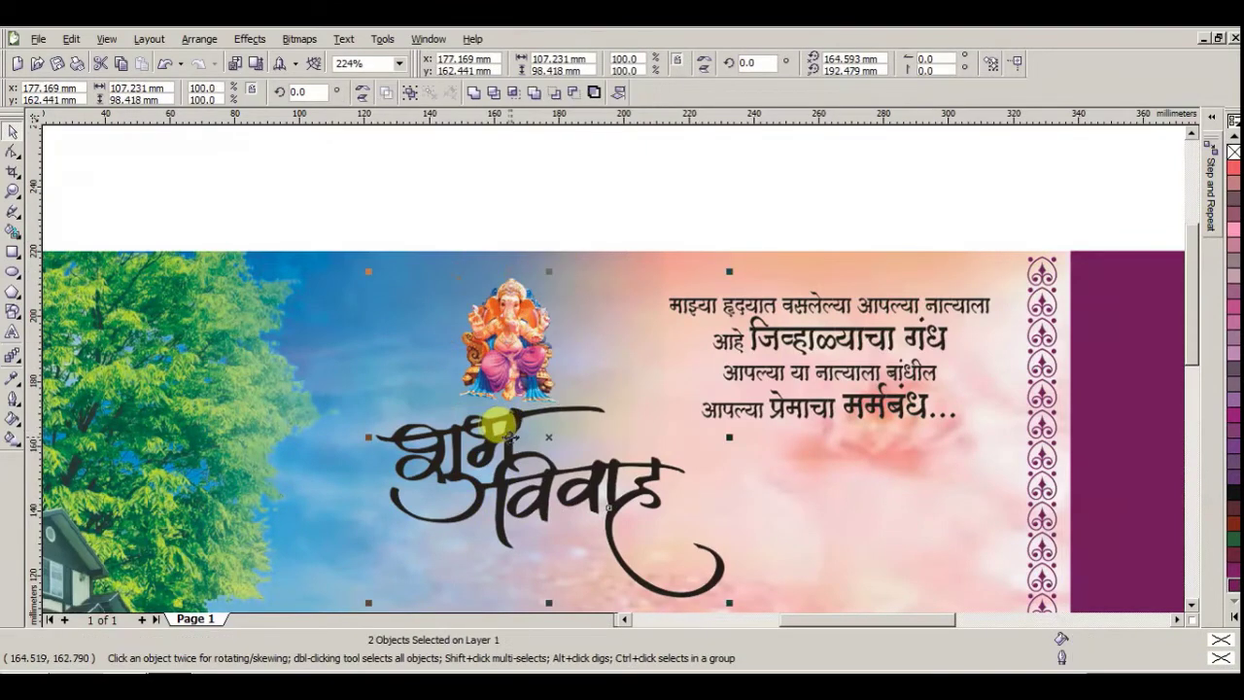
click(644, 208)
scroll(673, 466, down, 2)
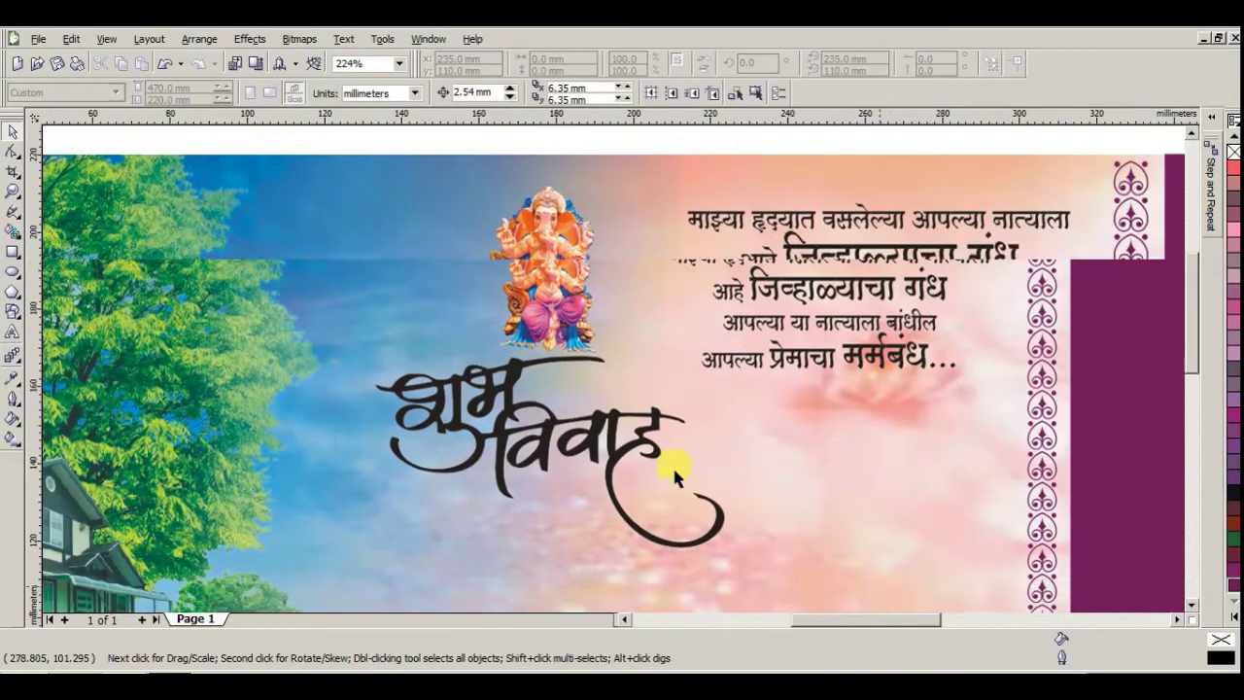
drag(540, 272, 434, 449)
- Draw a circle about 51 mm in diameter around the Ganesha image
click(13, 272)
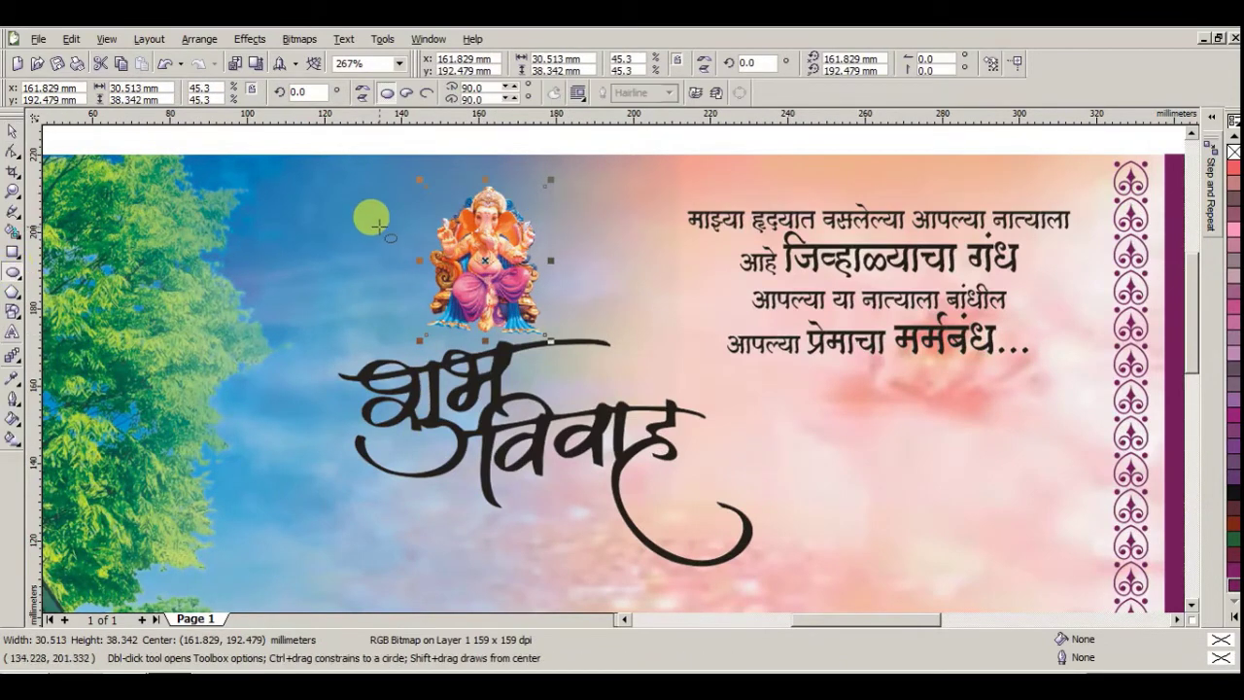
drag(390, 176, 540, 374)
key(space)
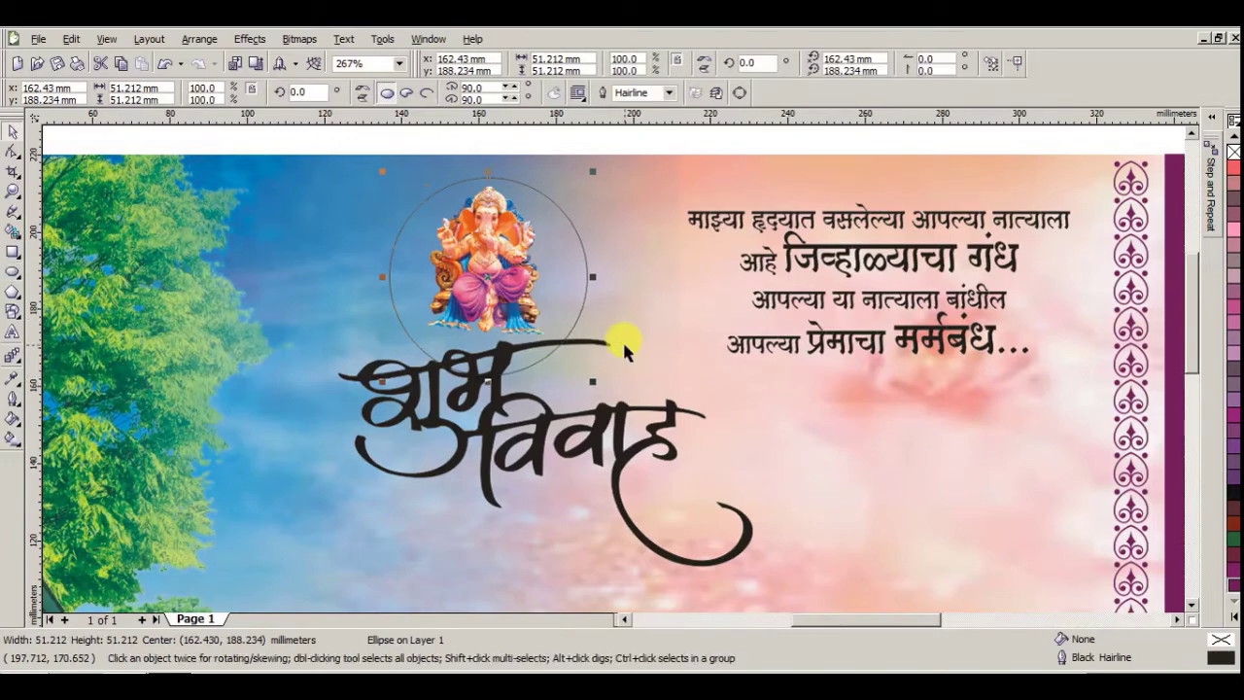
- Fill the circle over the Ganesha image with white and remove its outline
click(1232, 615)
click(1187, 303)
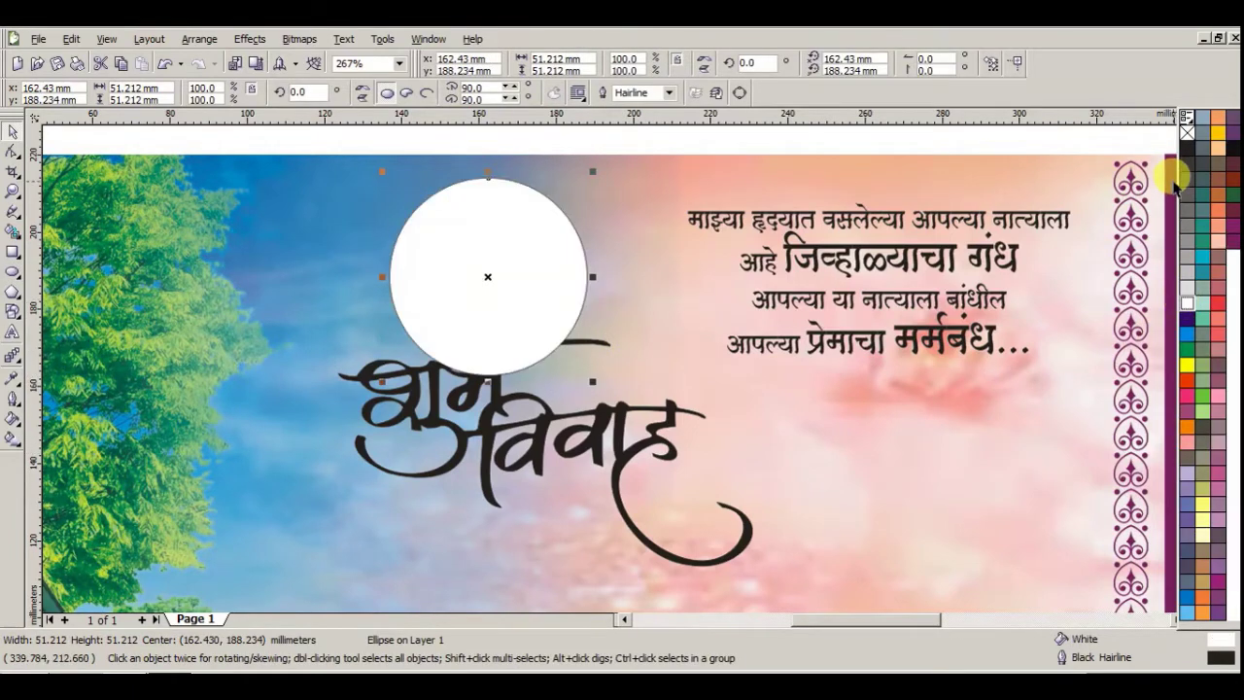
right_click(1186, 132)
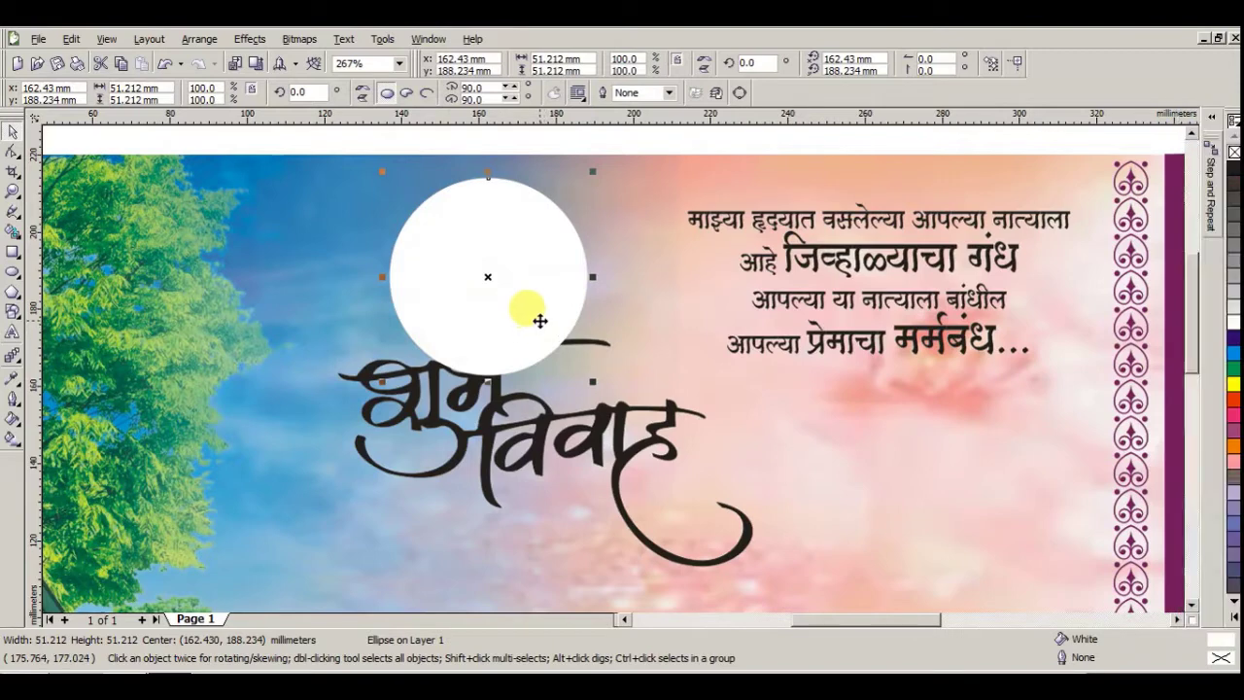
- Raise the white circle slightly and bring the Ganesha image in front of it
drag(539, 319, 540, 313)
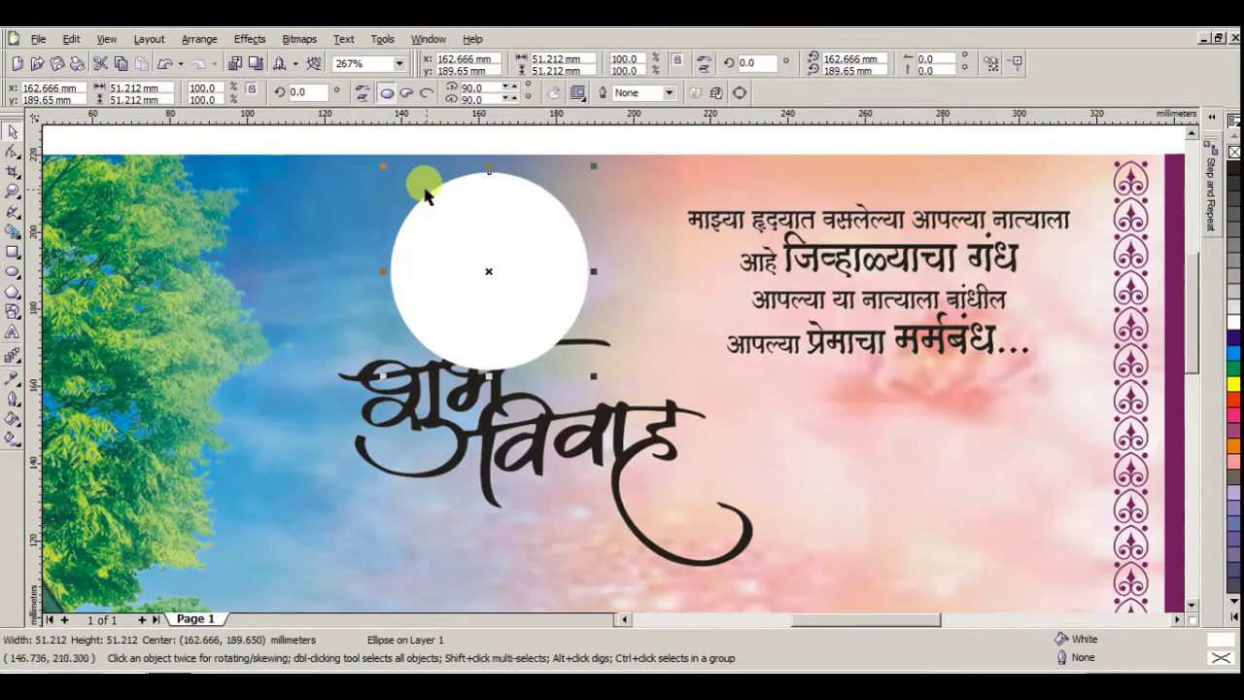
drag(387, 139, 574, 418)
key(shift+Page_Up)
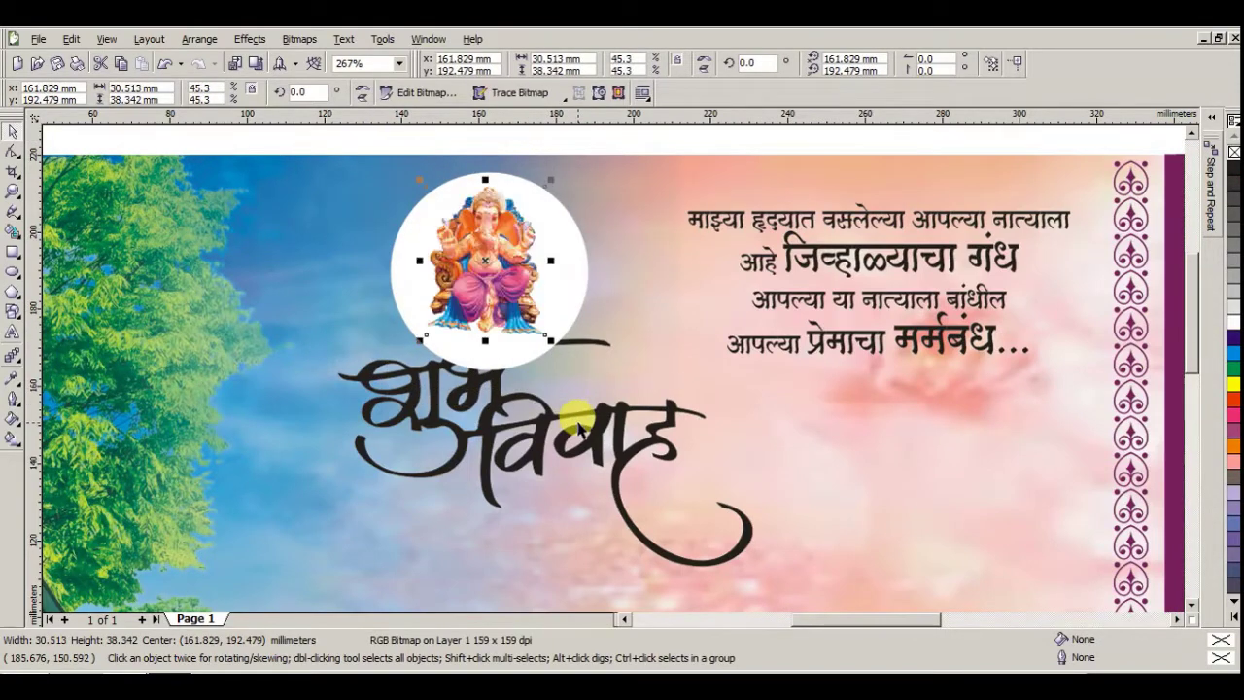
- Apply a linear transparency to the white circle so it fades out downward behind the Ganesha image's base
click(507, 370)
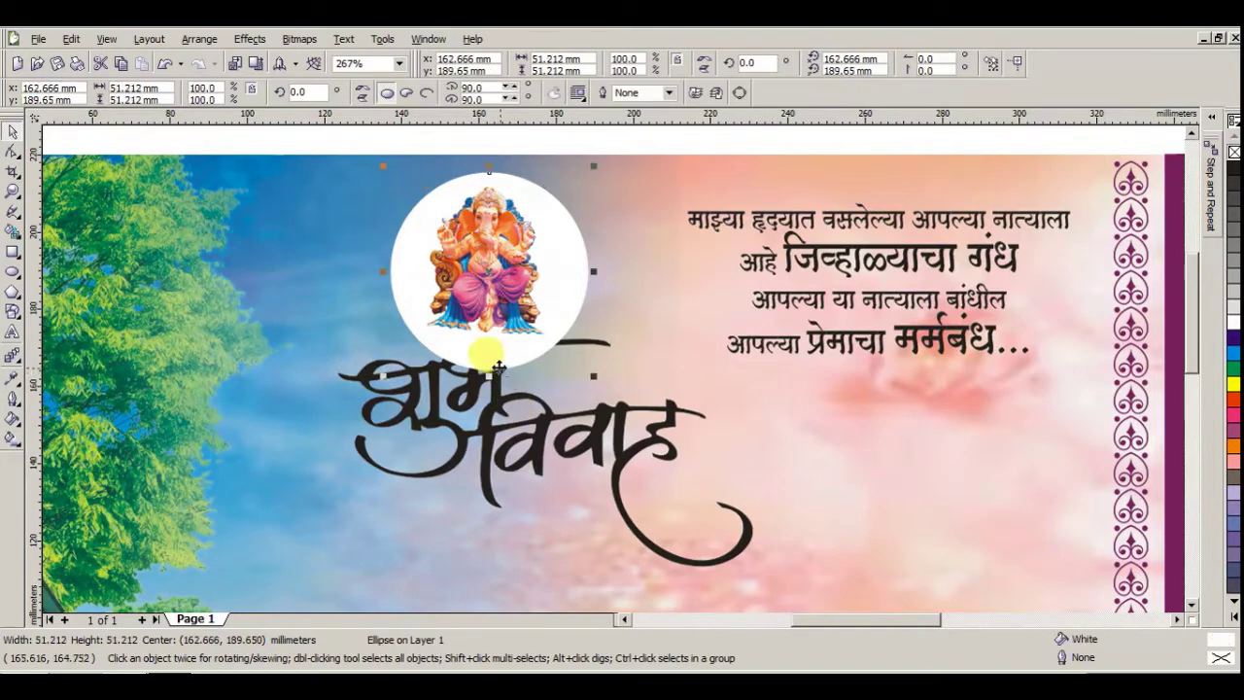
click(10, 357)
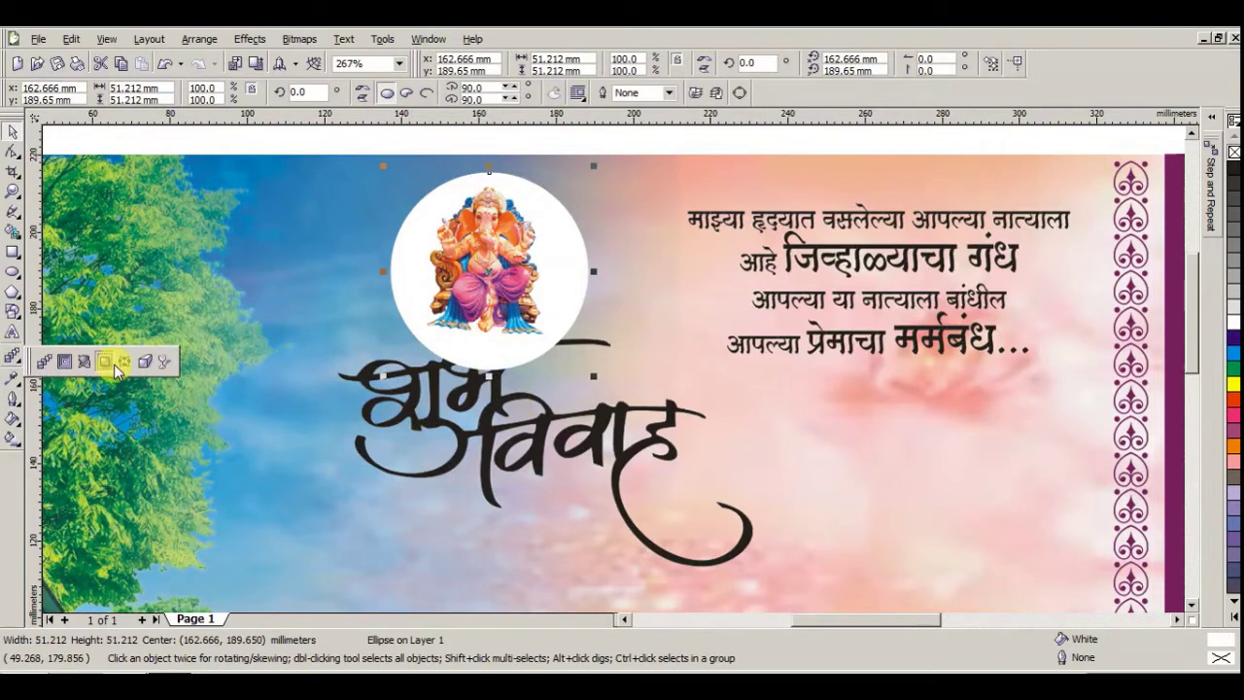
click(165, 365)
drag(484, 185, 500, 347)
drag(484, 187, 484, 216)
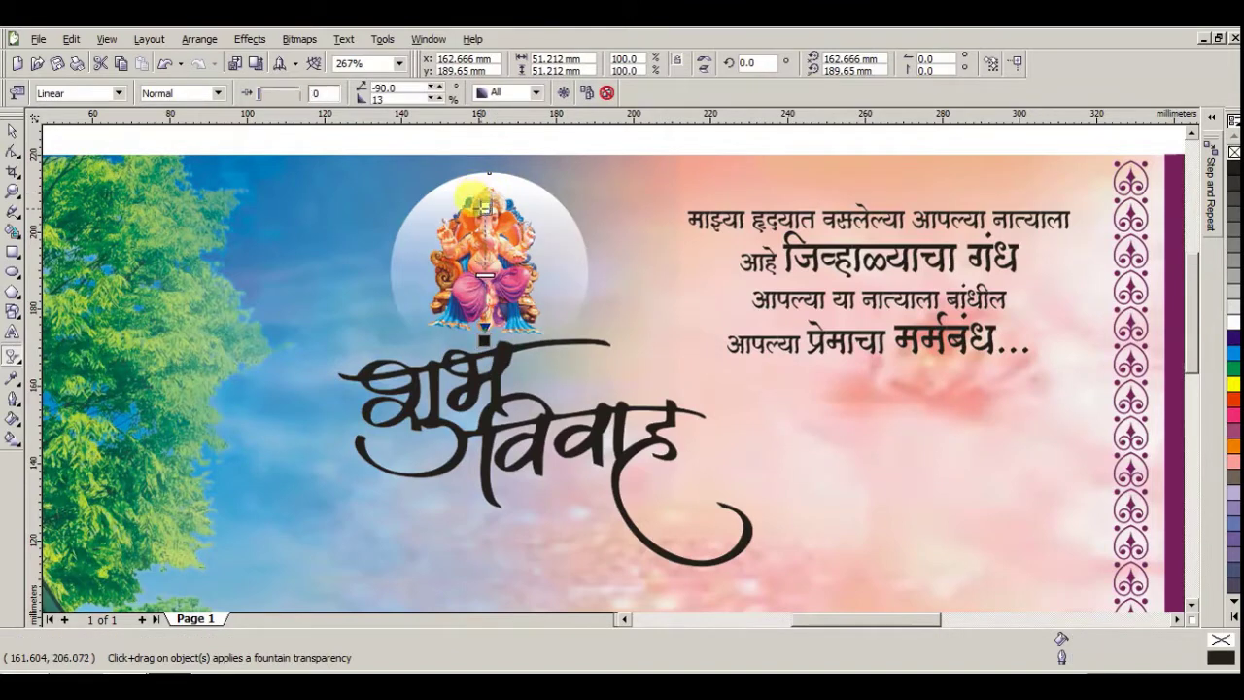
mouse_move(484, 333)
mouse_down()
mouse_move(486, 285)
mouse_move(490, 354)
mouse_up()
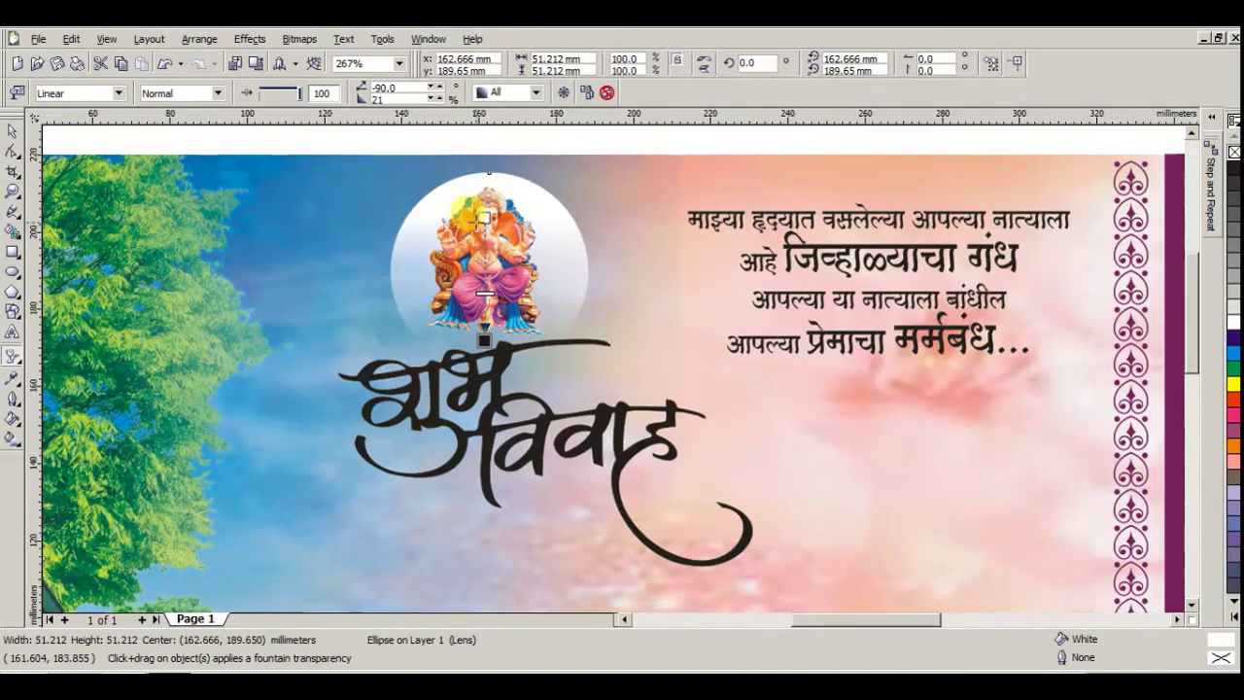
click(488, 326)
drag(483, 335, 499, 338)
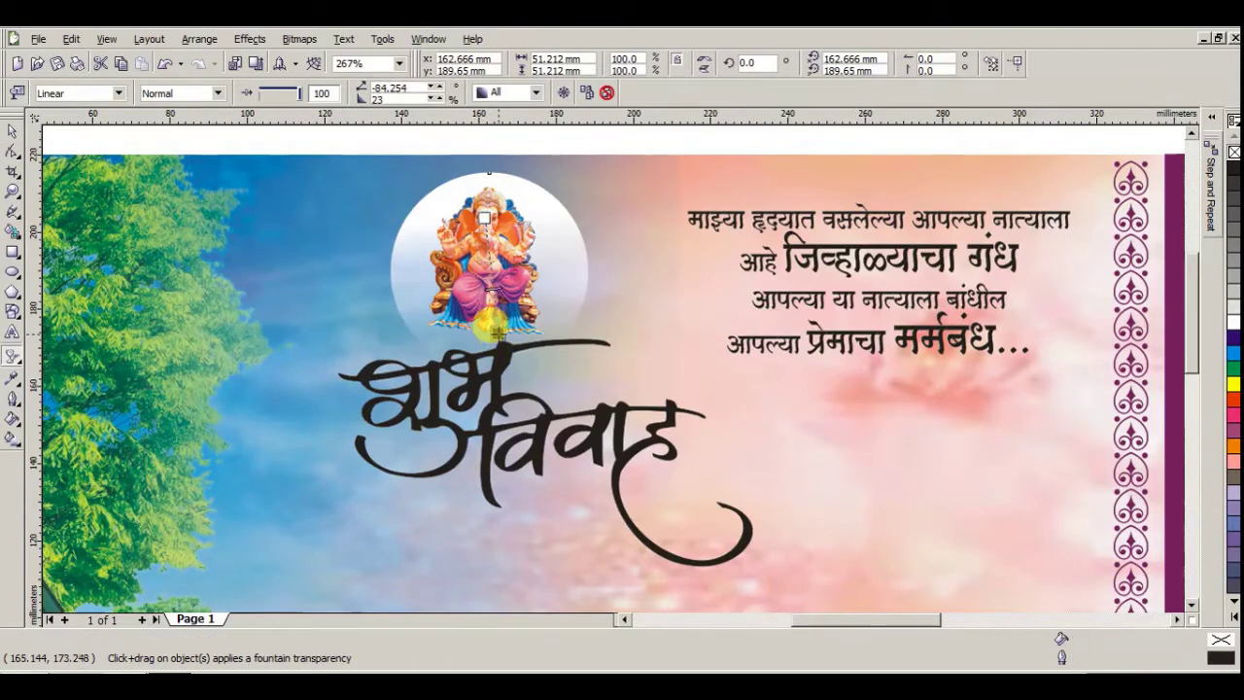
key(space)
- Colour the शुभ विवाह calligraphy's fill and outline red, then group the Ganesha image with its circle and lower them about 3 mm
click(498, 381)
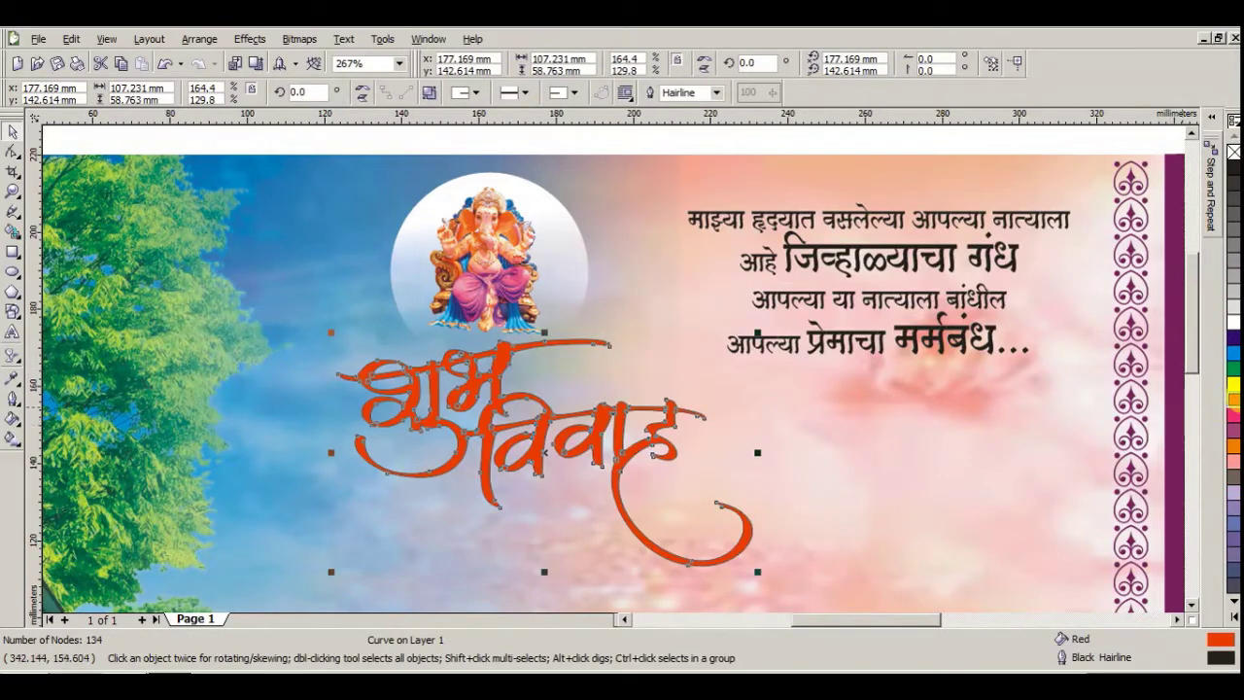
click(818, 483)
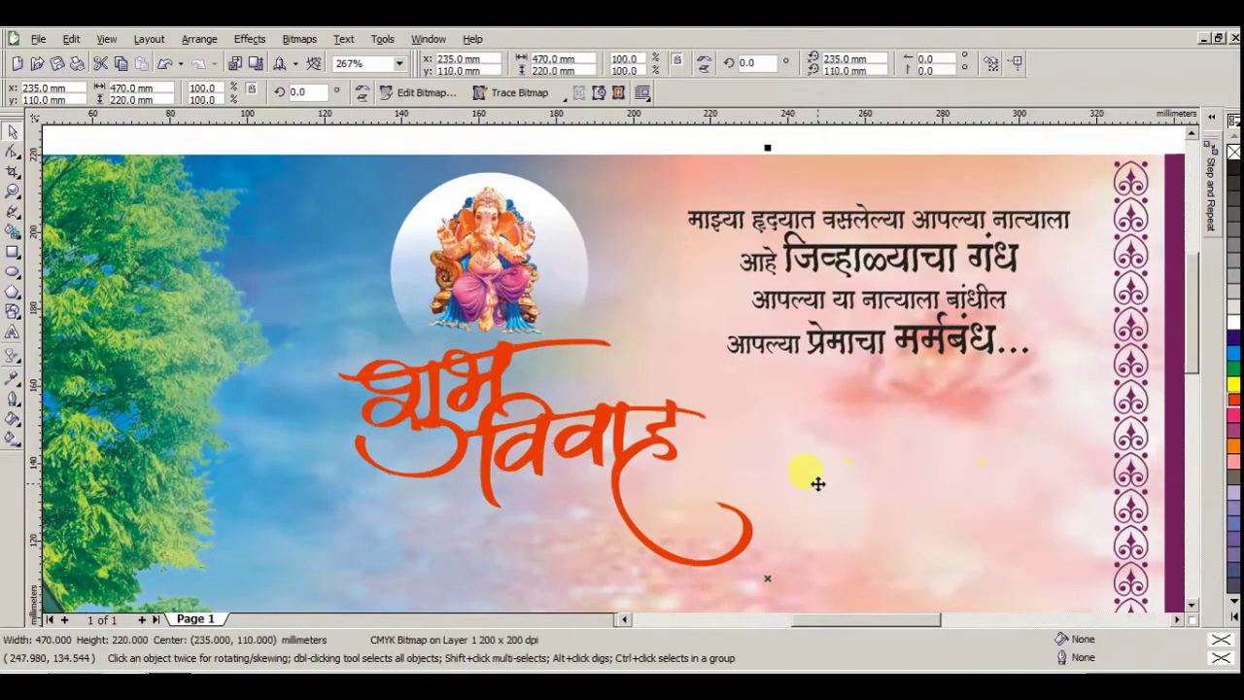
click(543, 316)
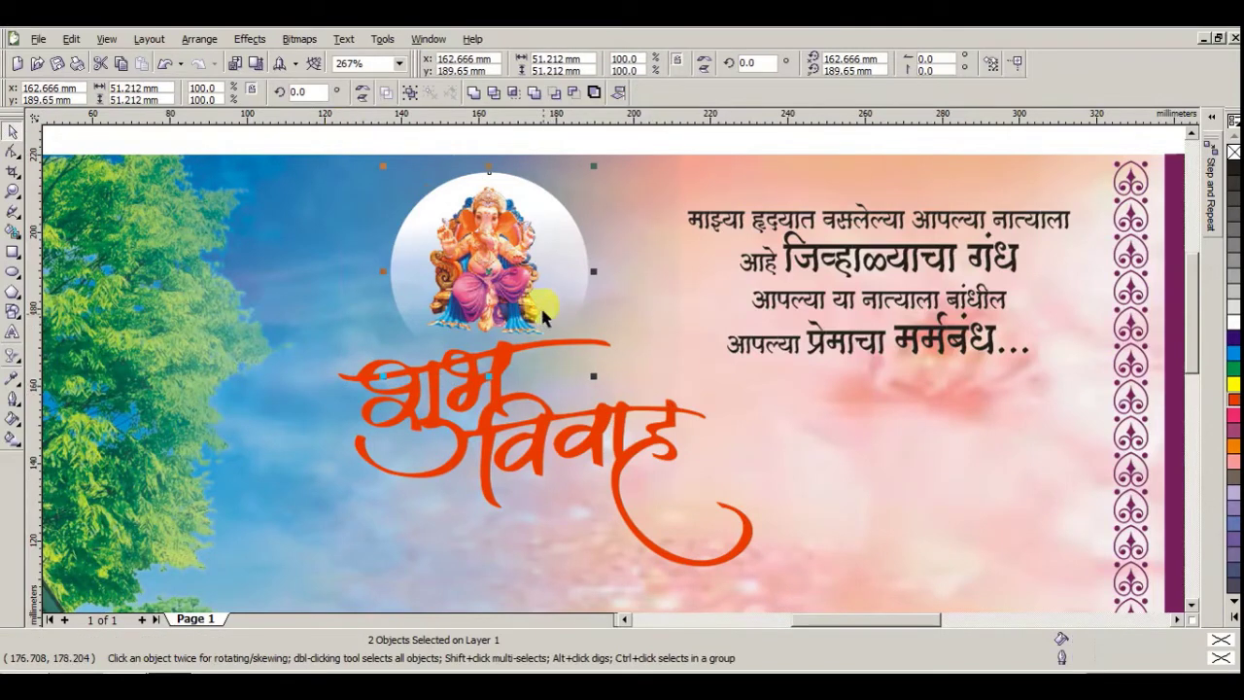
drag(505, 273, 494, 296)
click(486, 455)
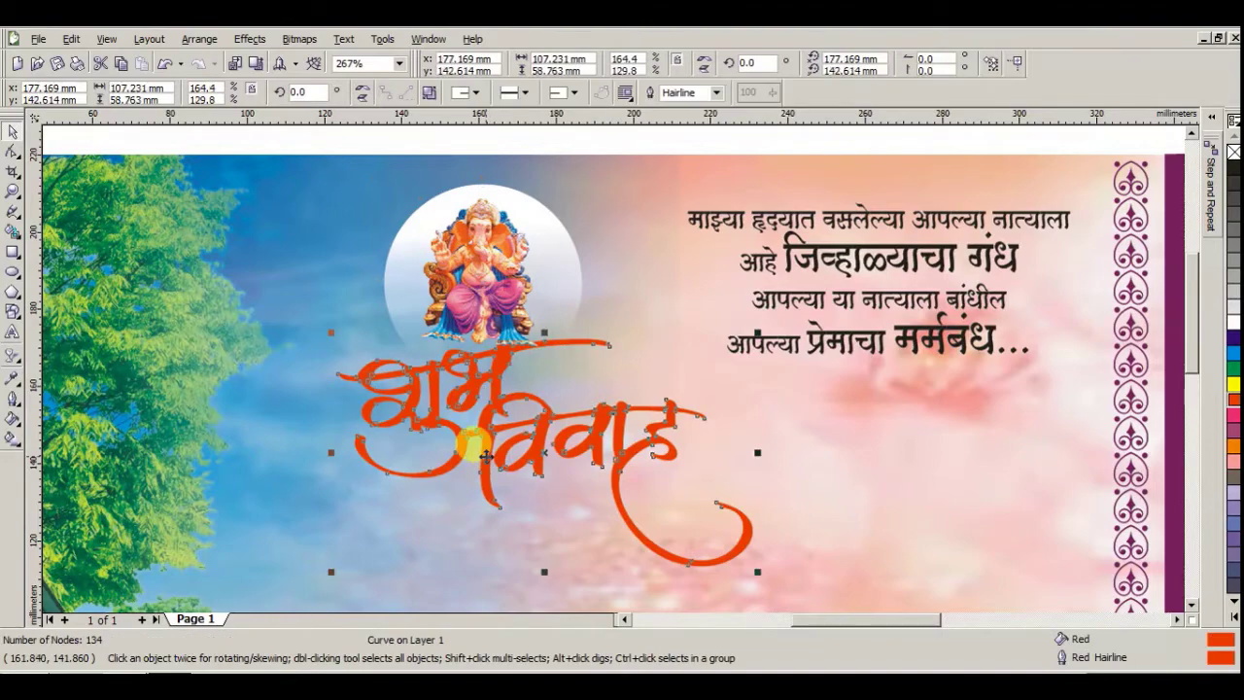
- Colour the words जिव्हाळ्याचा गंध in the verse magenta
scroll(486, 455, down, 5)
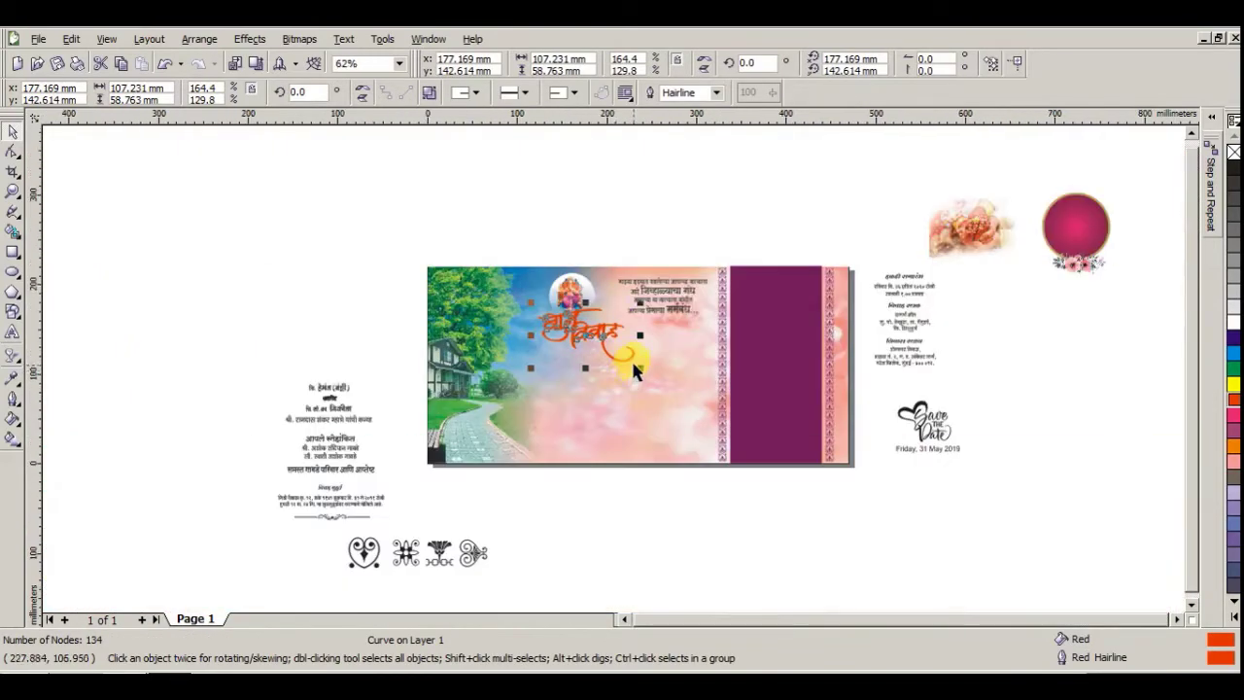
scroll(668, 299, up, 5)
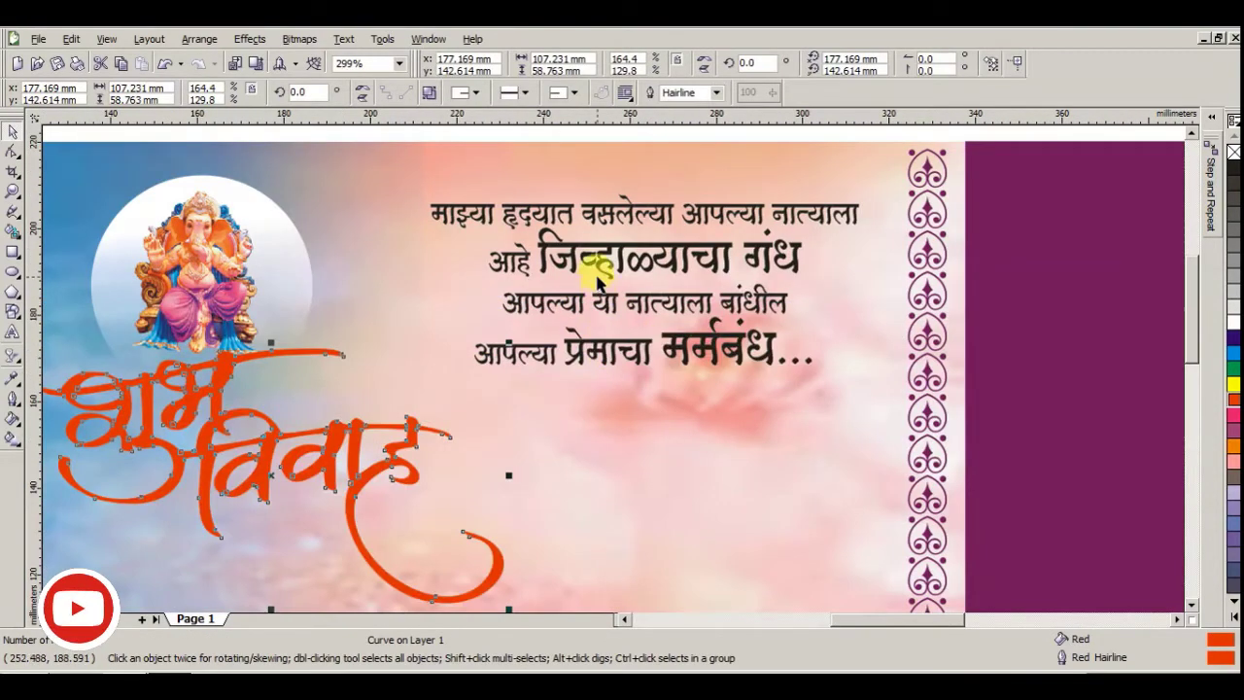
click(575, 246)
click(538, 245)
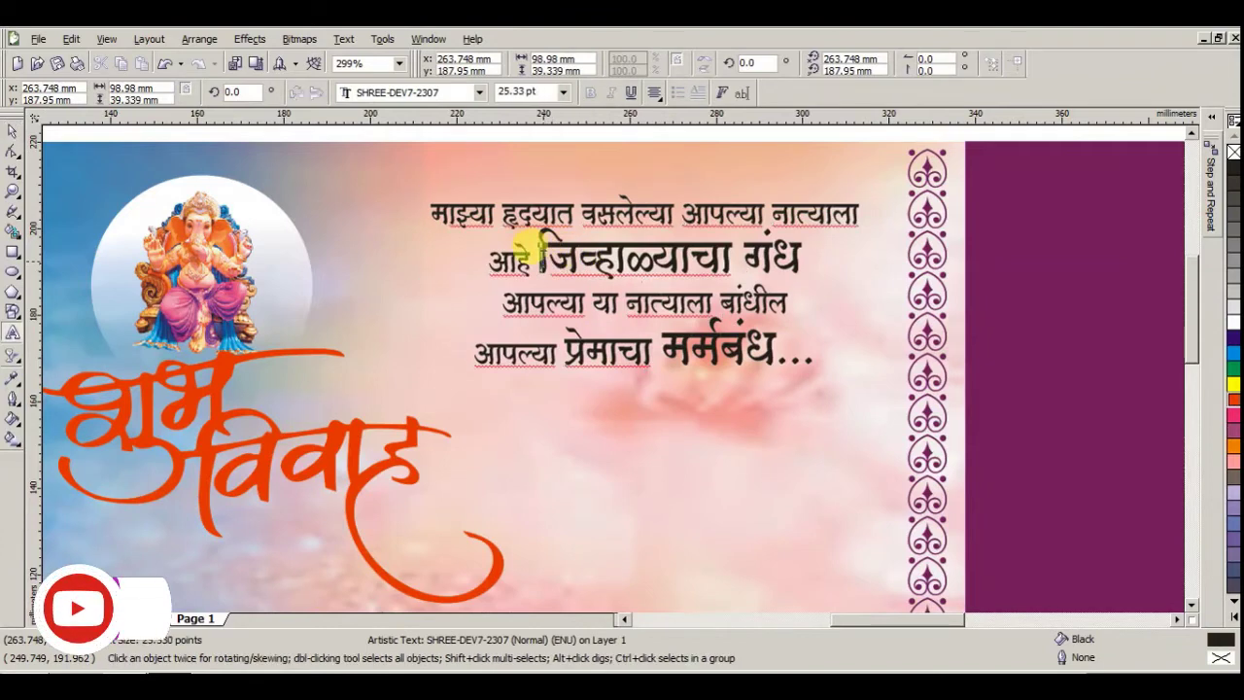
drag(538, 245, 802, 258)
click(1233, 416)
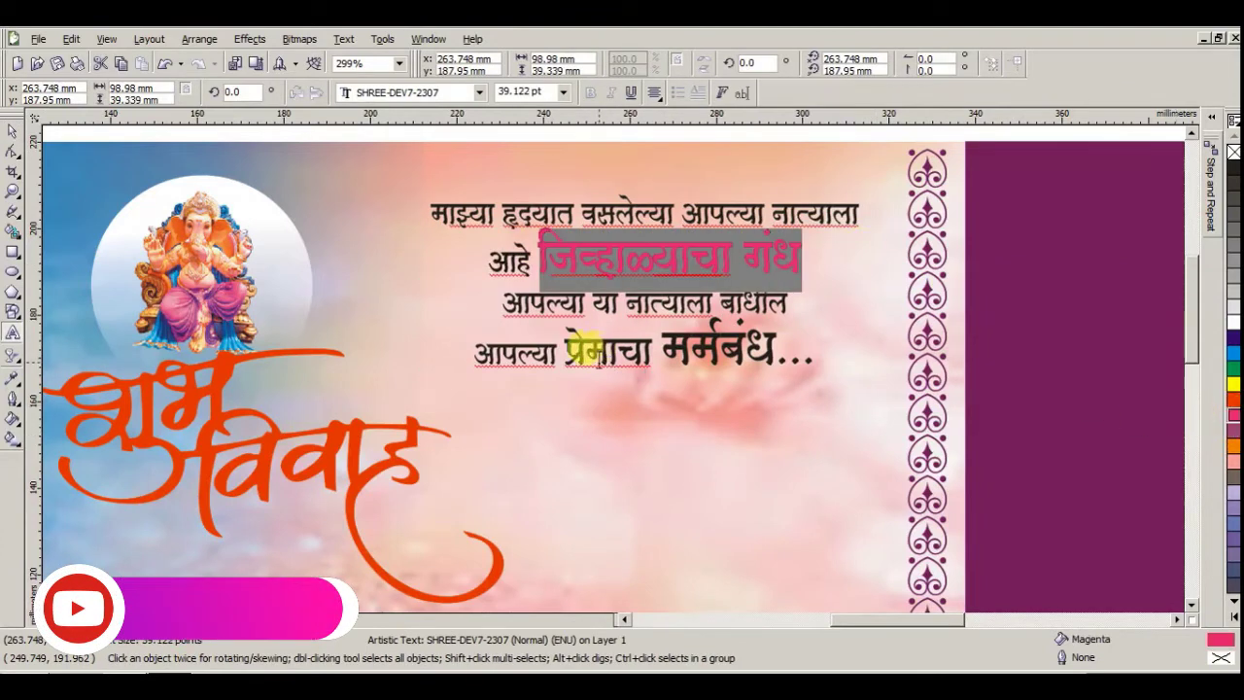
- Colour the words प्रेमाचा मर्मबंध... in the verse's last line Blue Purple
drag(567, 353, 814, 355)
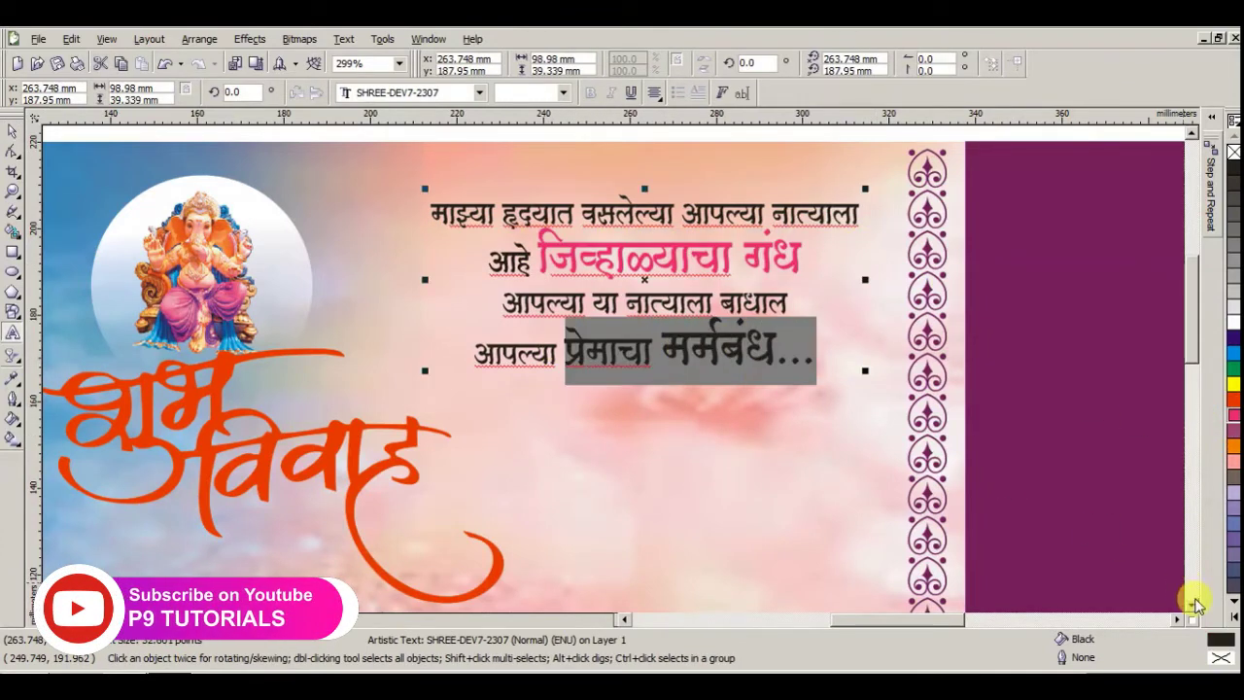
click(1199, 599)
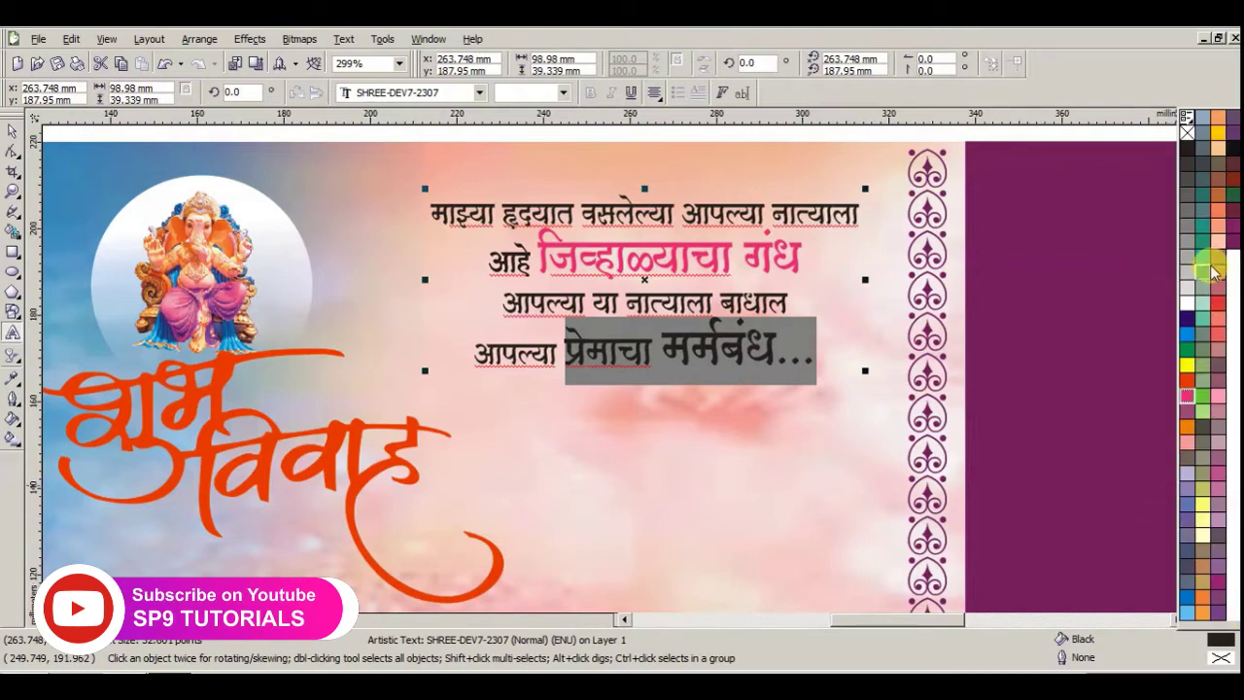
click(1221, 586)
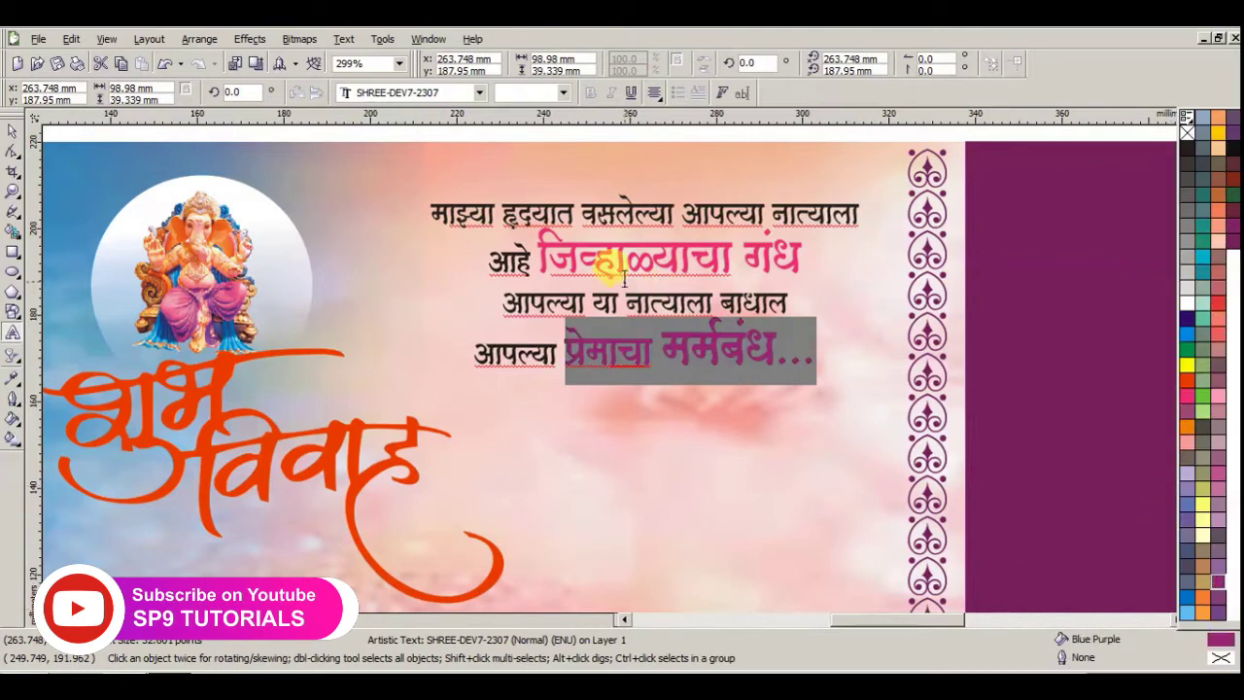
click(647, 365)
- Place the couple's names and the bride's parentage line on the invitation's pink area below the verse
scroll(613, 366, down, 2)
scroll(612, 366, down, 2)
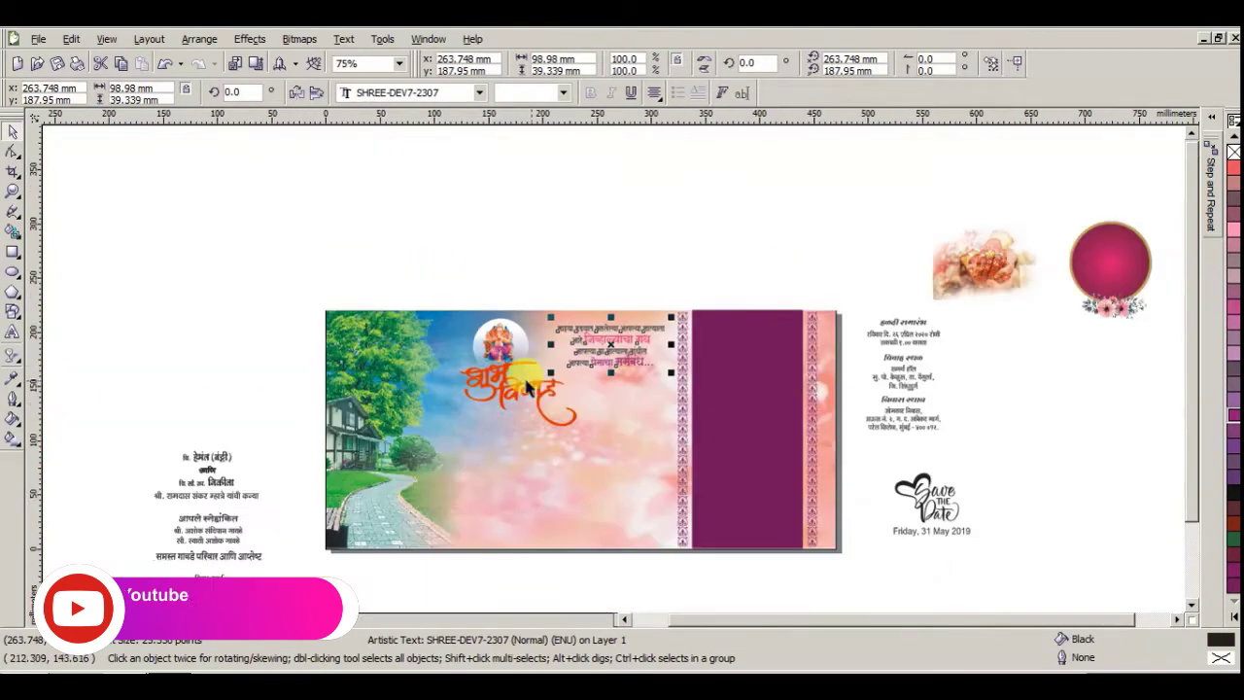
scroll(719, 561, up, 2)
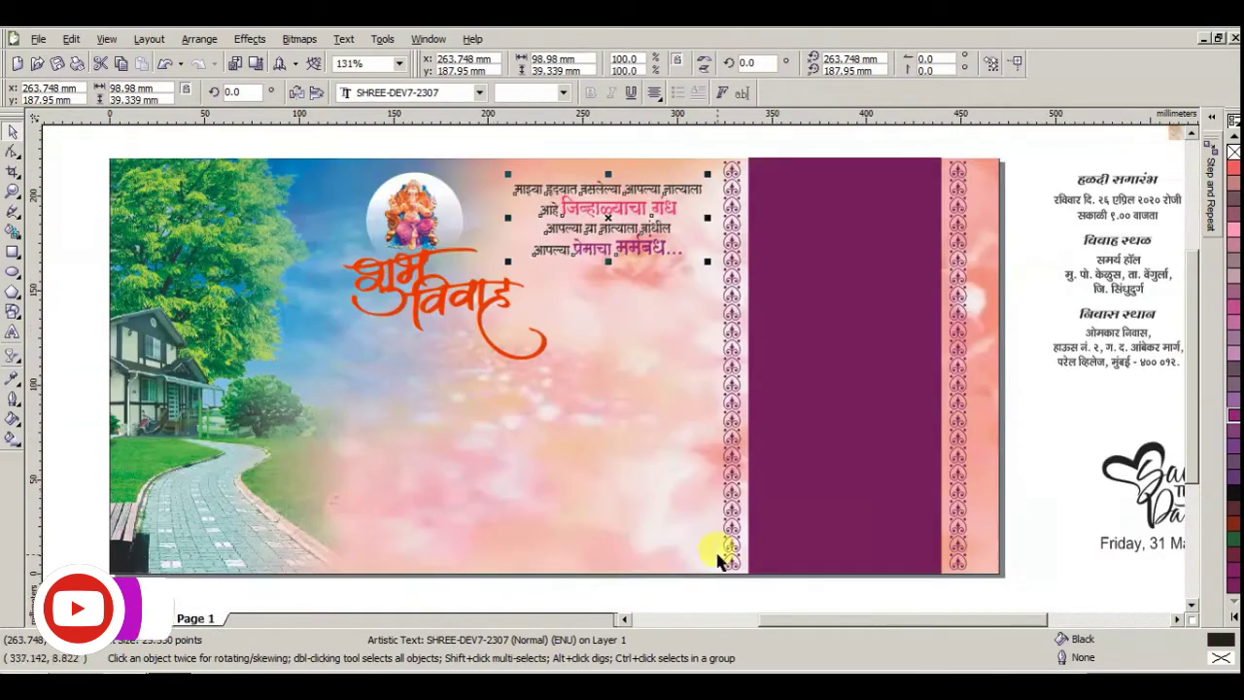
click(353, 518)
scroll(603, 358, down, 2)
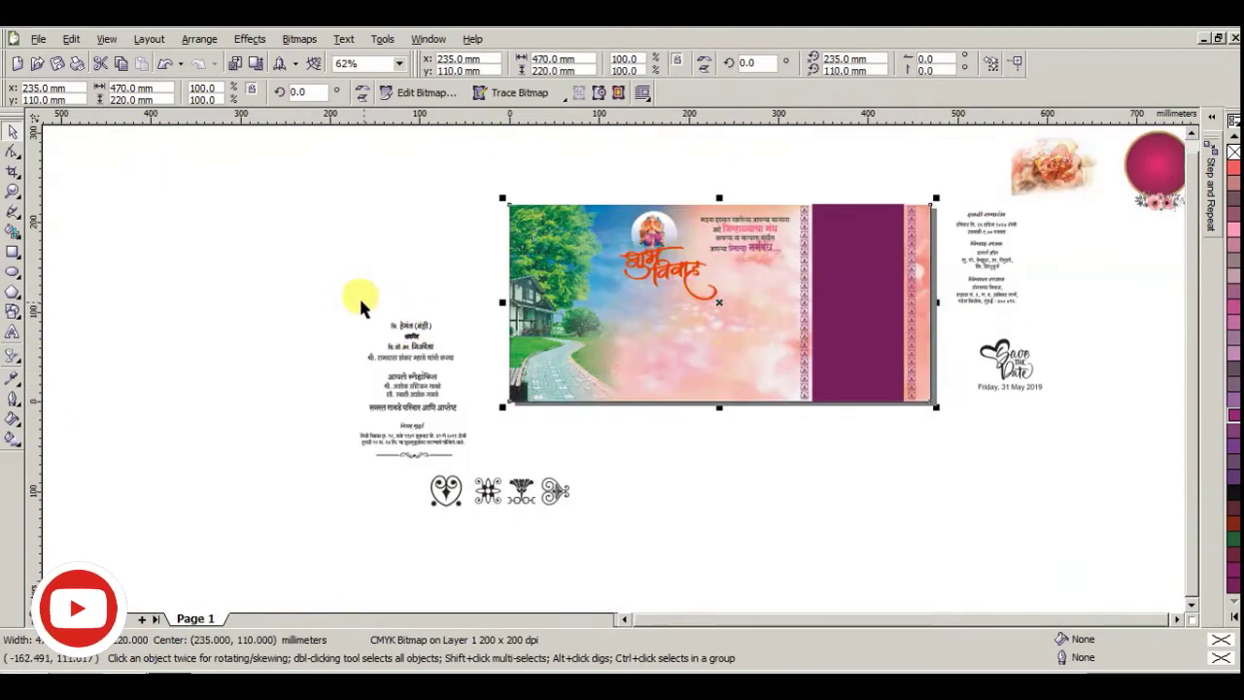
click(457, 347)
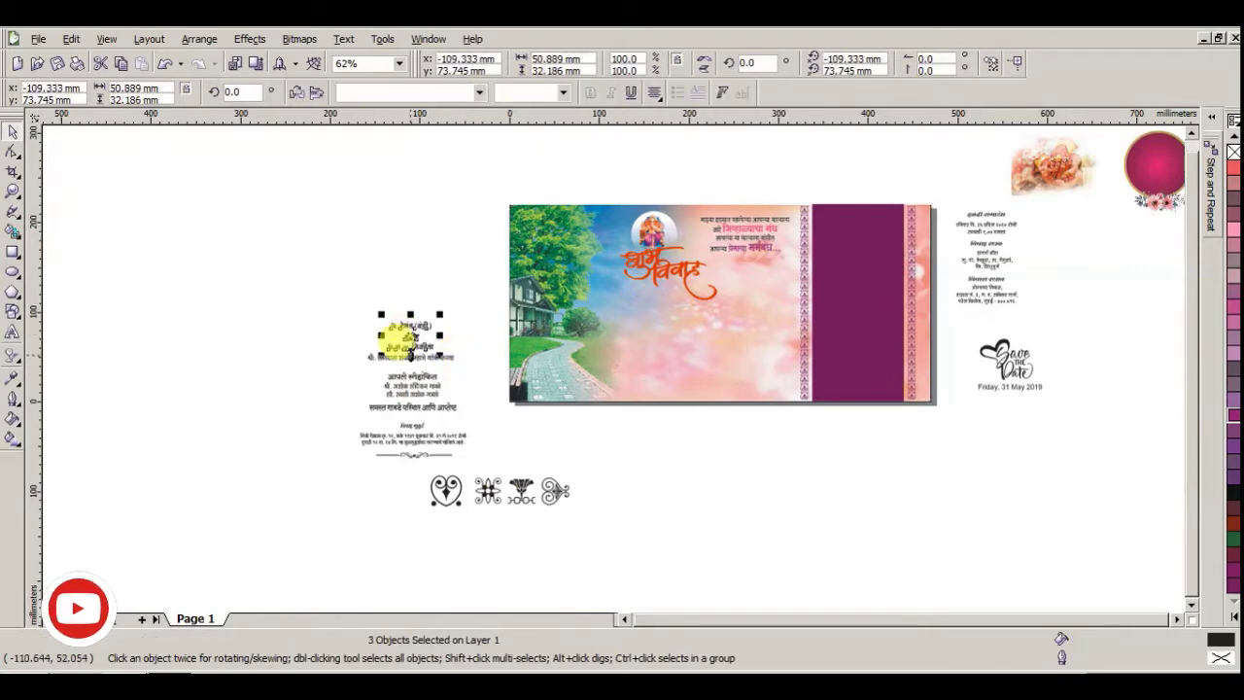
drag(423, 365, 753, 345)
drag(489, 186, 874, 436)
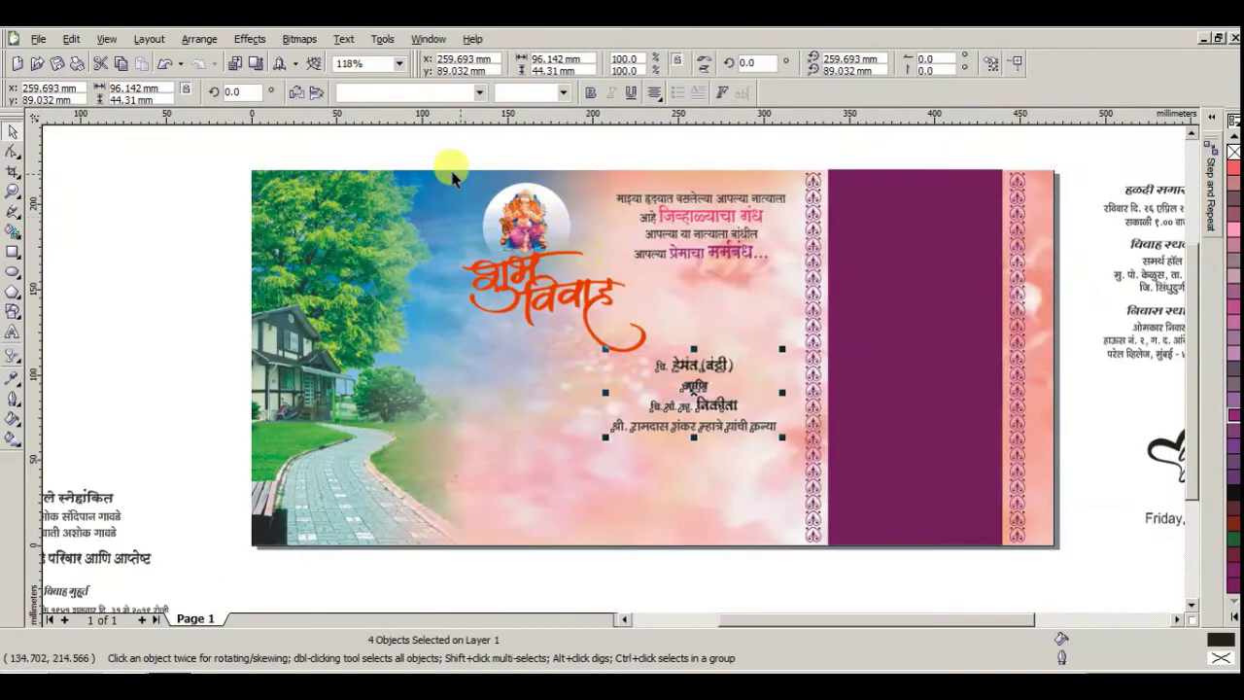
- Shift the Ganesha image and calligraphy about 5 mm left and enlarge the verse to about 111 × 44 mm
mouse_move(619, 374)
mouse_down()
mouse_move(653, 381)
mouse_move(620, 350)
mouse_up()
click(630, 229)
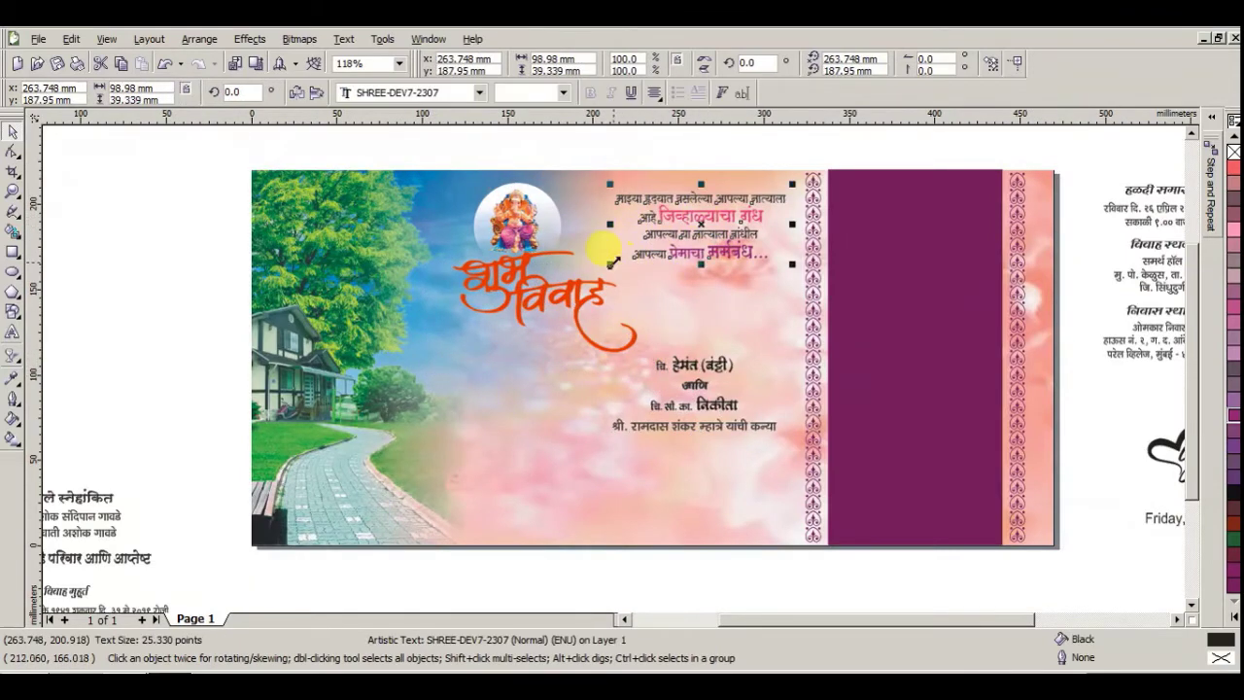
drag(612, 261, 584, 293)
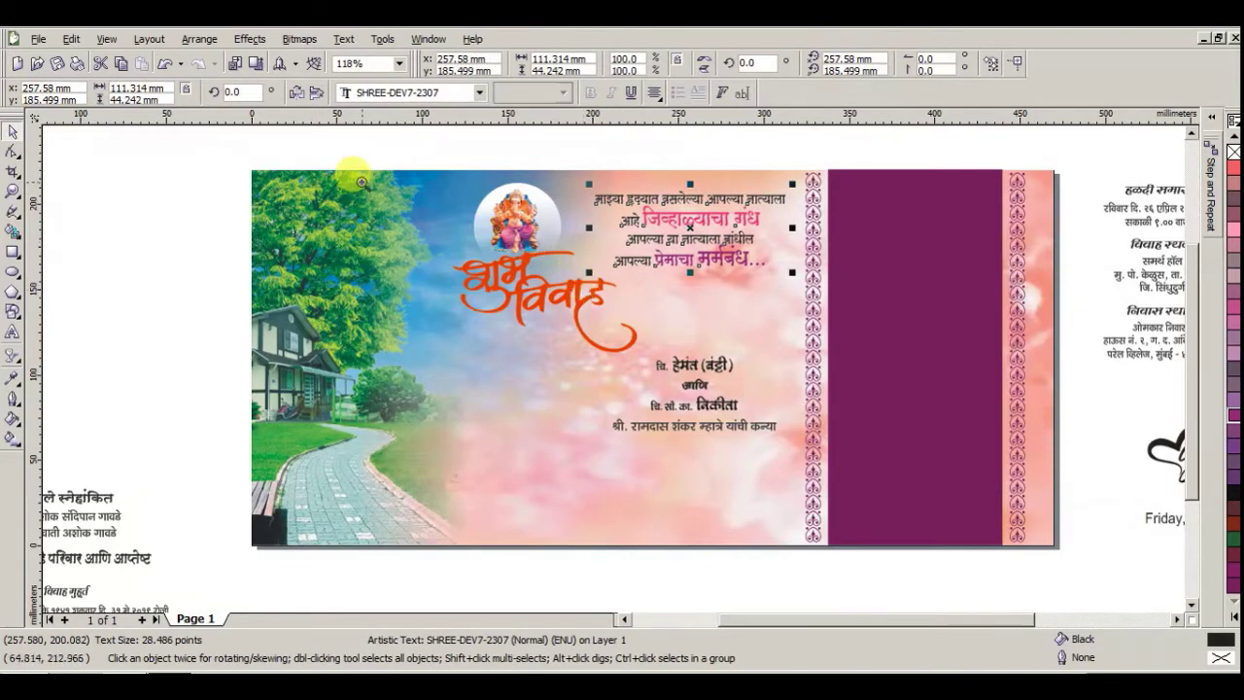
- Enlarge the three lines with the couple's names to about 94 × 59 mm and position them above the parentage line
scroll(776, 427, up, 2)
click(729, 416)
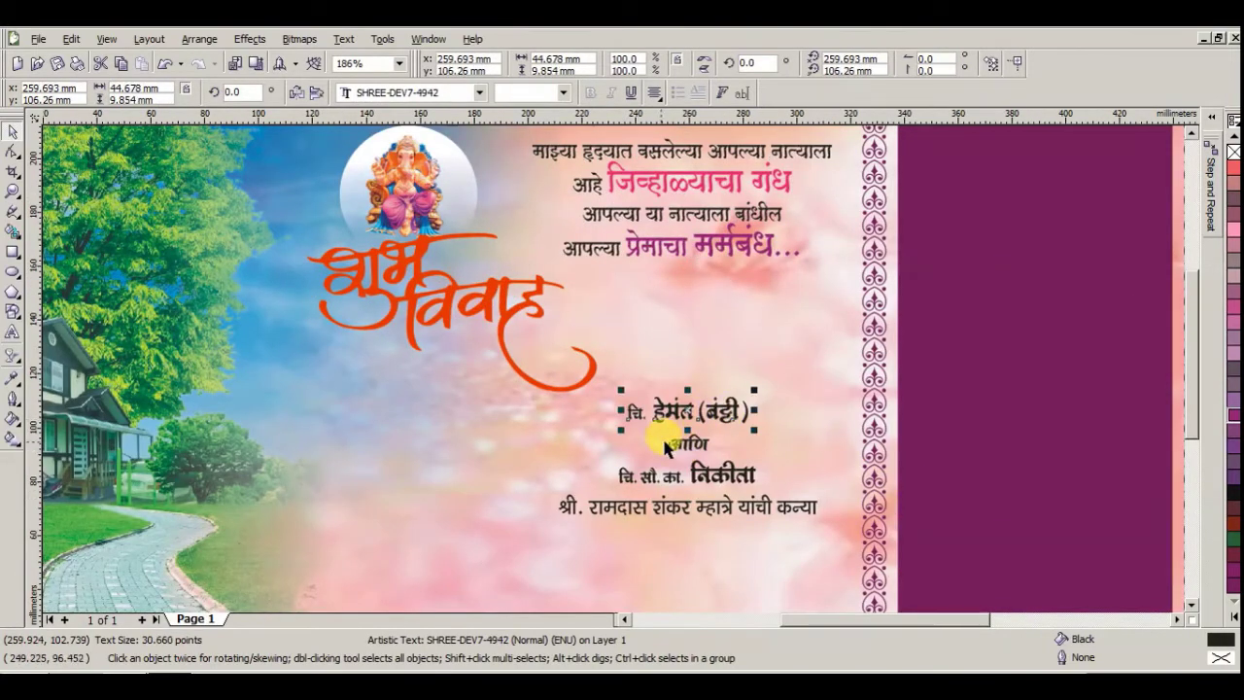
shift+click(687, 443)
shift+click(720, 474)
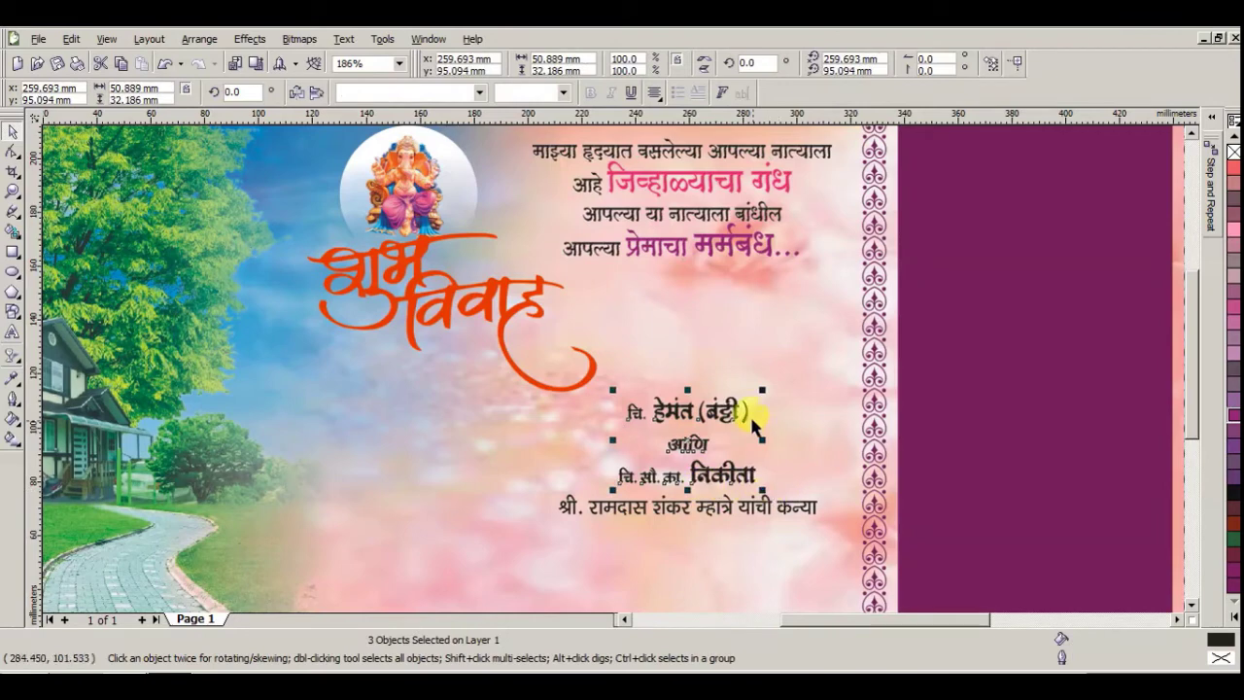
drag(763, 390, 841, 339)
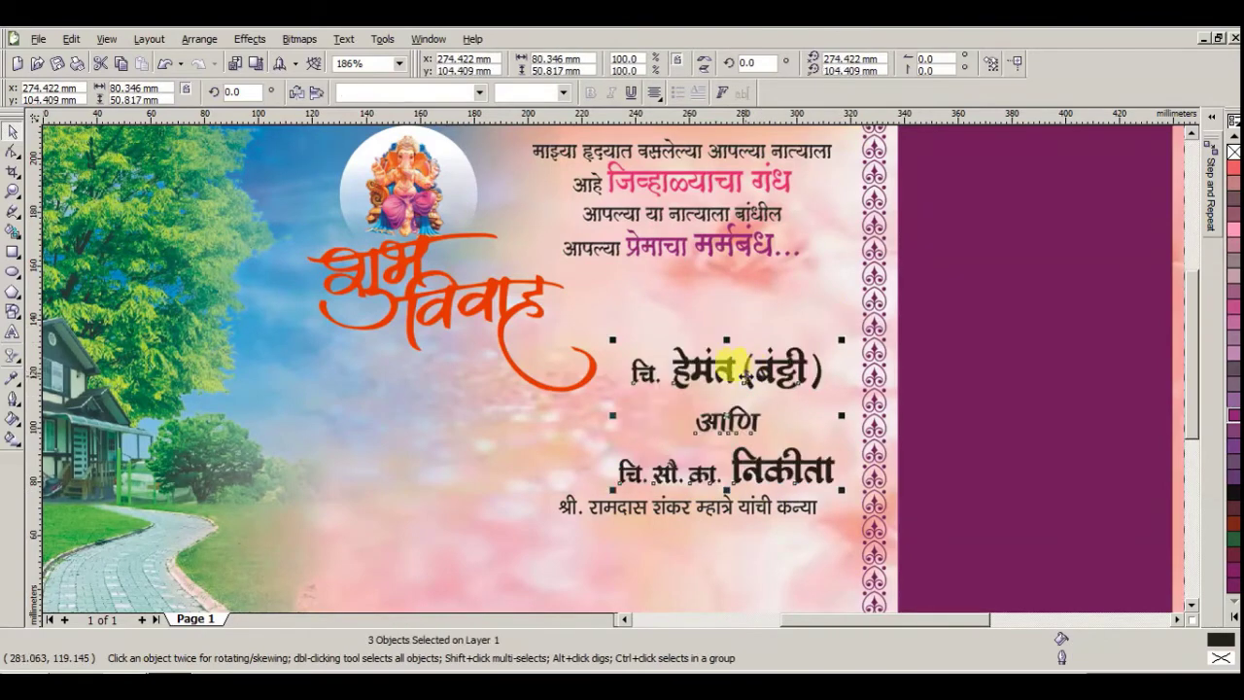
drag(720, 361, 702, 339)
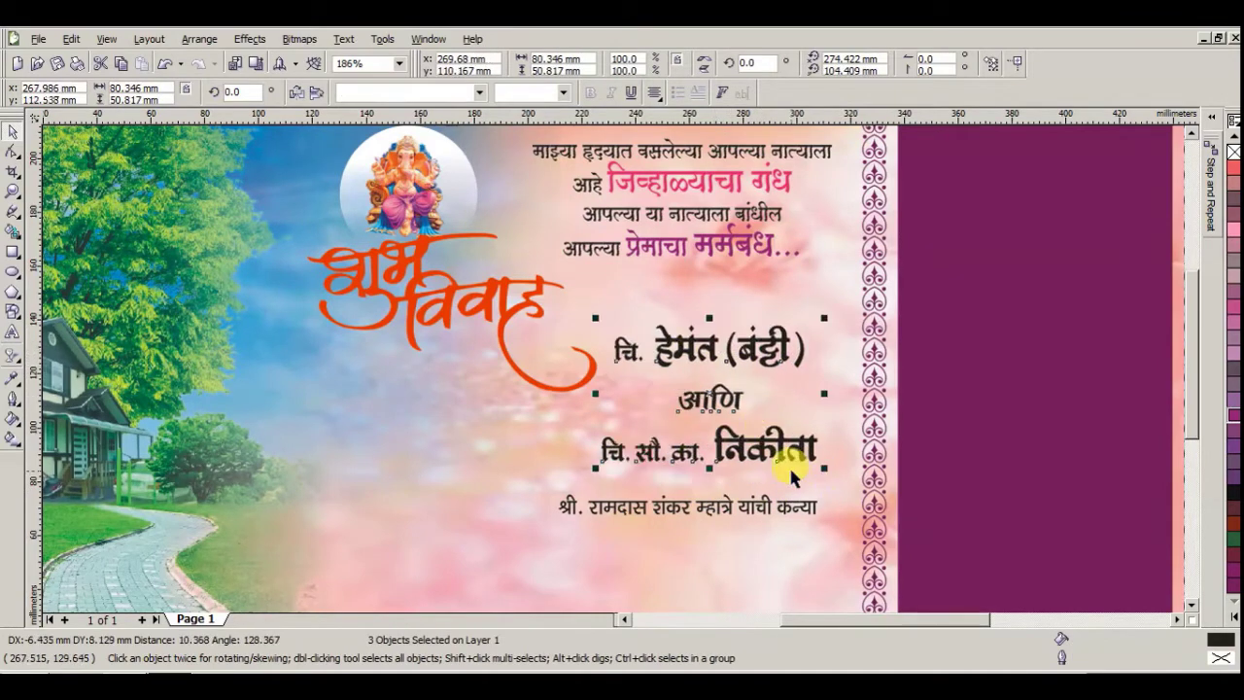
drag(824, 473, 842, 478)
- Move the Ganesha group and the शुभ विवाह calligraphy together about 2 mm left
click(412, 250)
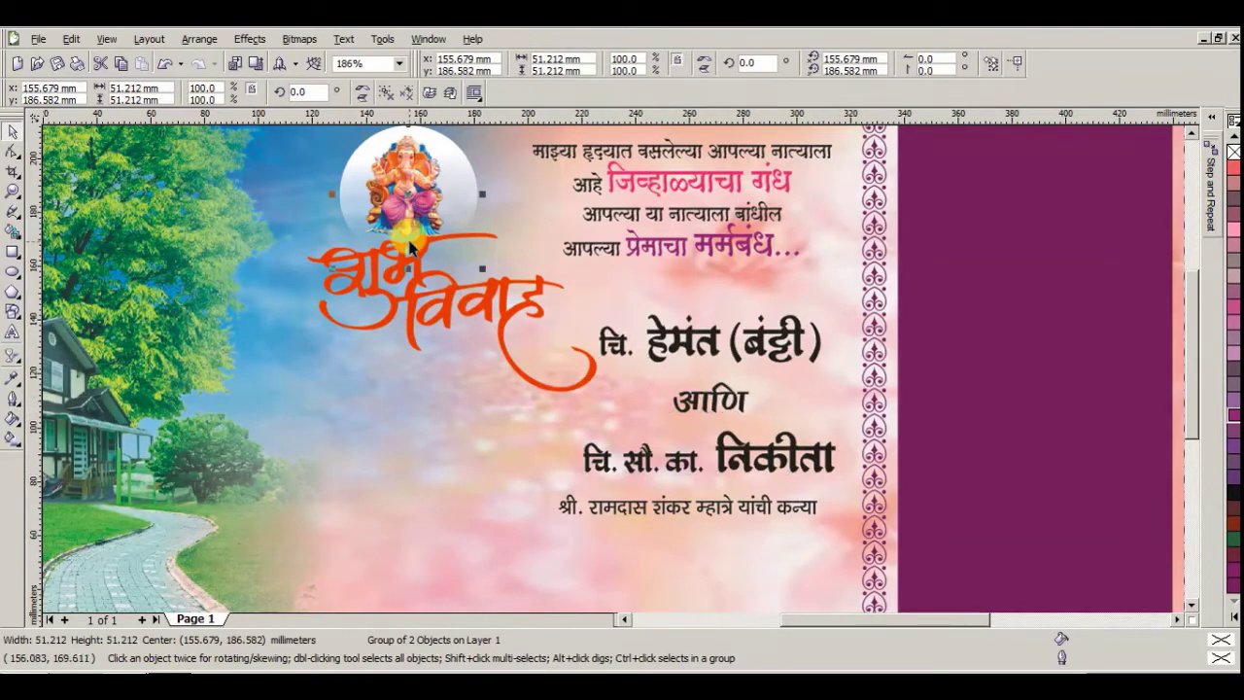
click(418, 260)
drag(418, 253, 412, 253)
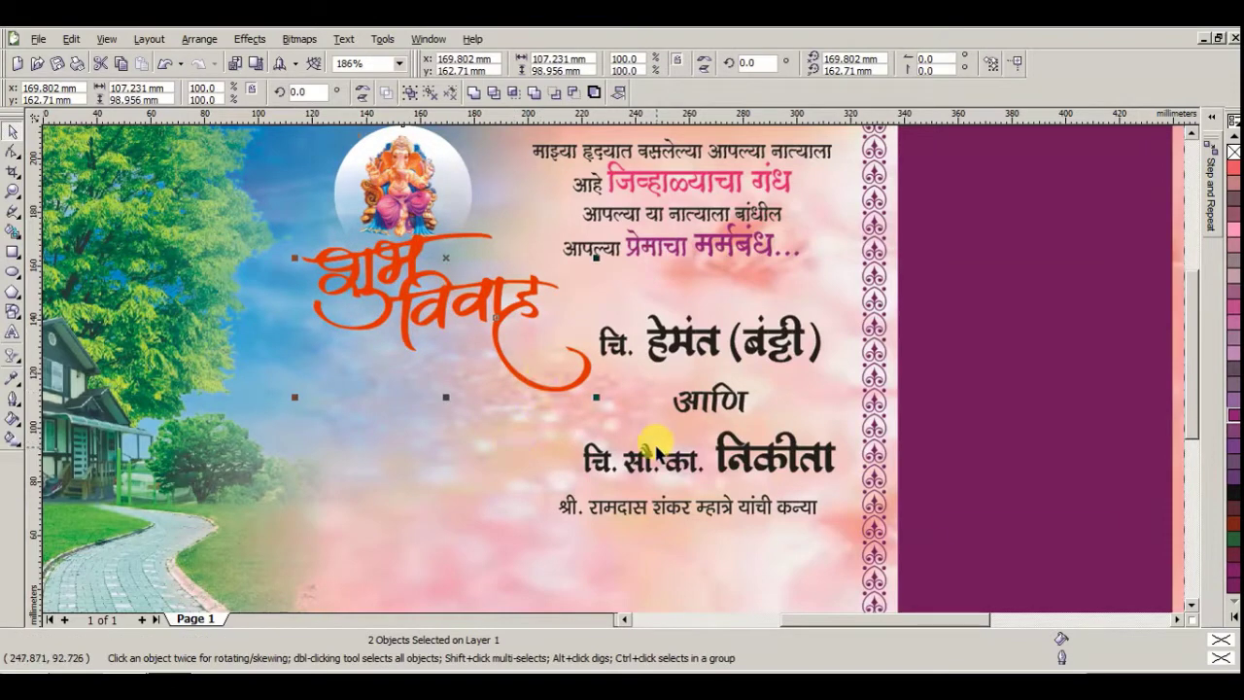
- Raise the three lines with the couple's names about 4 mm and enlarge them slightly
click(708, 401)
shift+click(686, 333)
shift+click(680, 473)
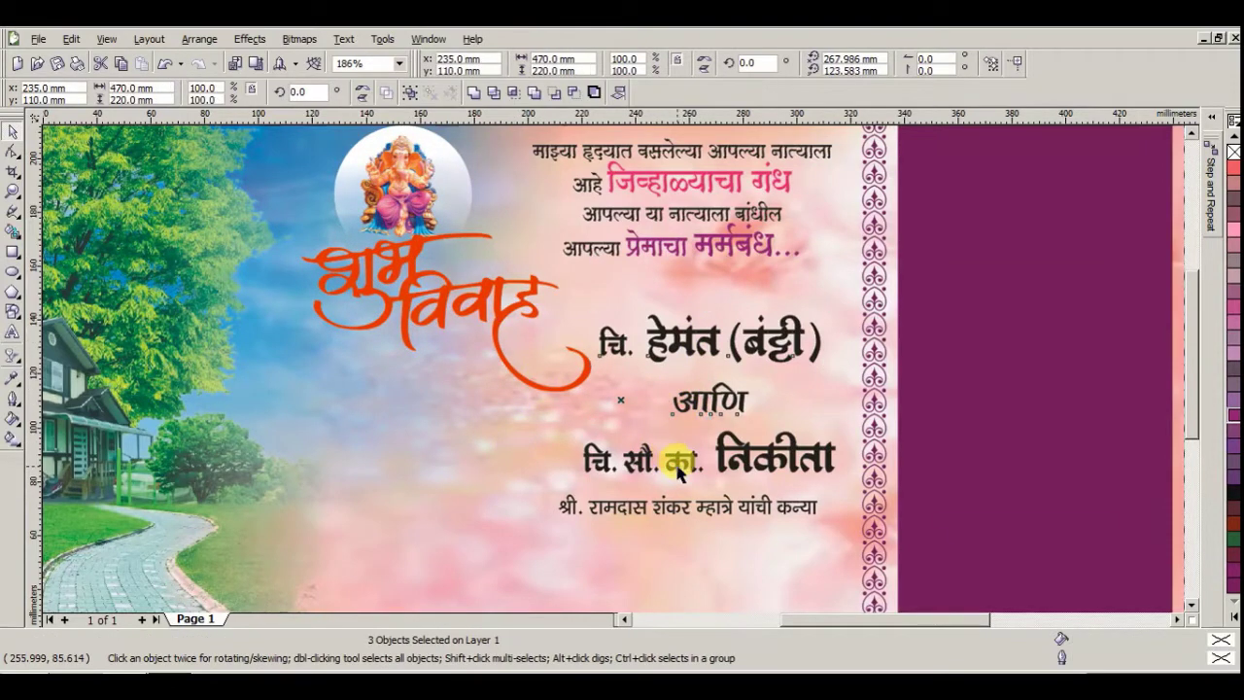
shift+click(657, 456)
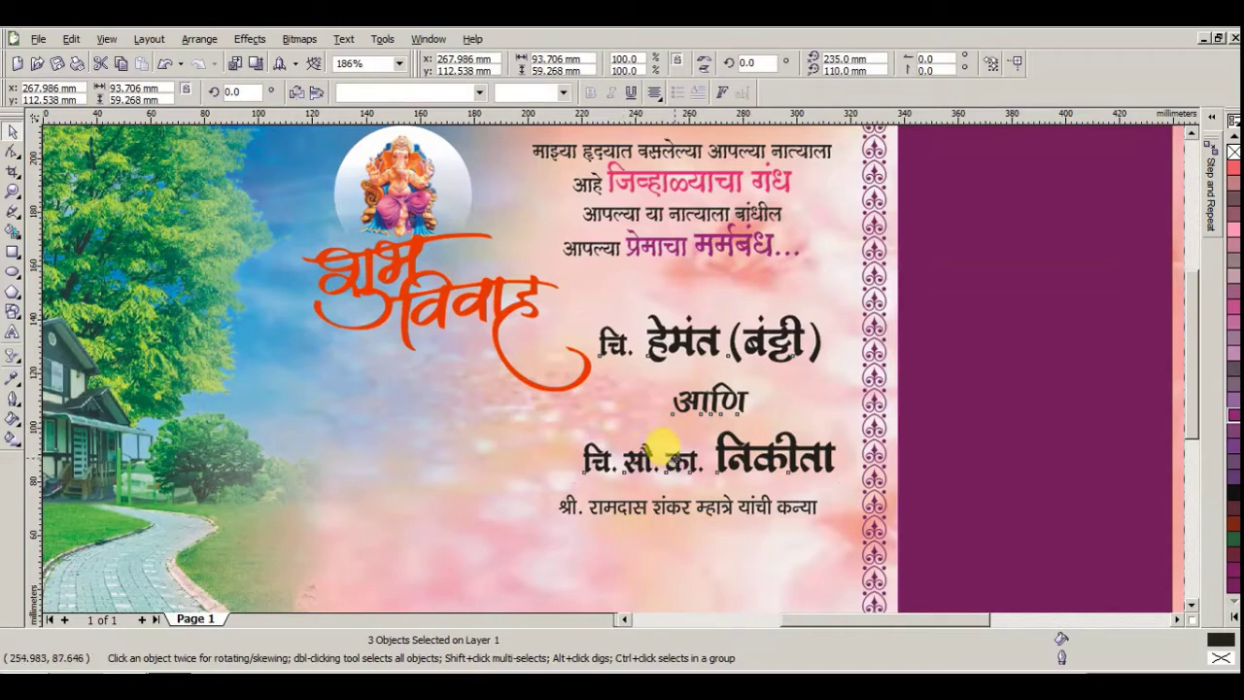
key(Up)
key(Up)
key(Up)
key(Up)
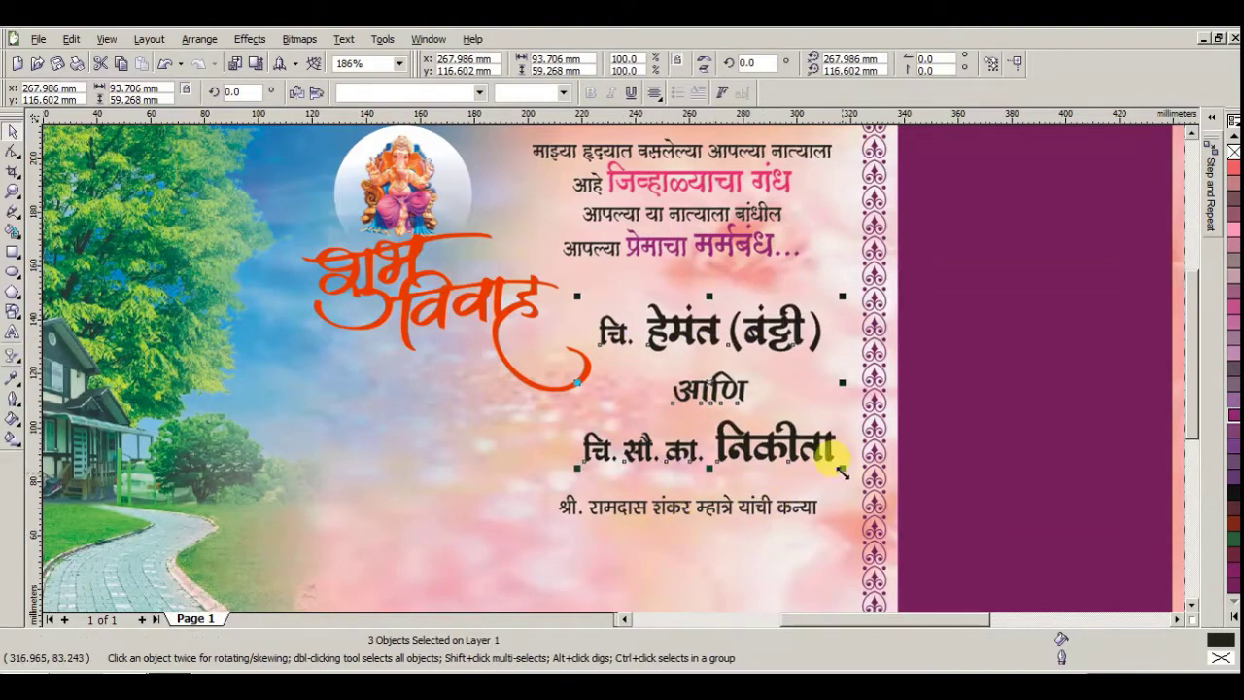
mouse_move(841, 471)
mouse_down()
mouse_move(847, 444)
mouse_move(852, 486)
mouse_up()
click(819, 508)
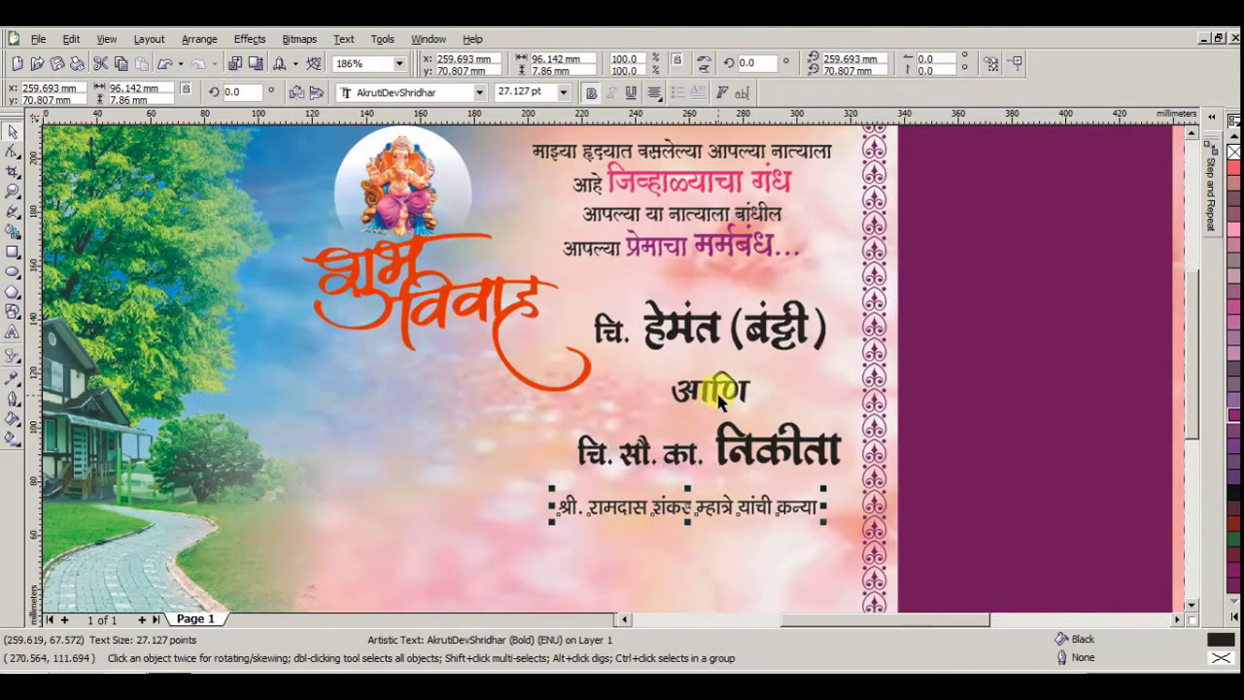
- Colour the two lines with the groom's and bride's names red and the word आणि between them dark blue
click(719, 400)
click(677, 328)
shift+click(725, 449)
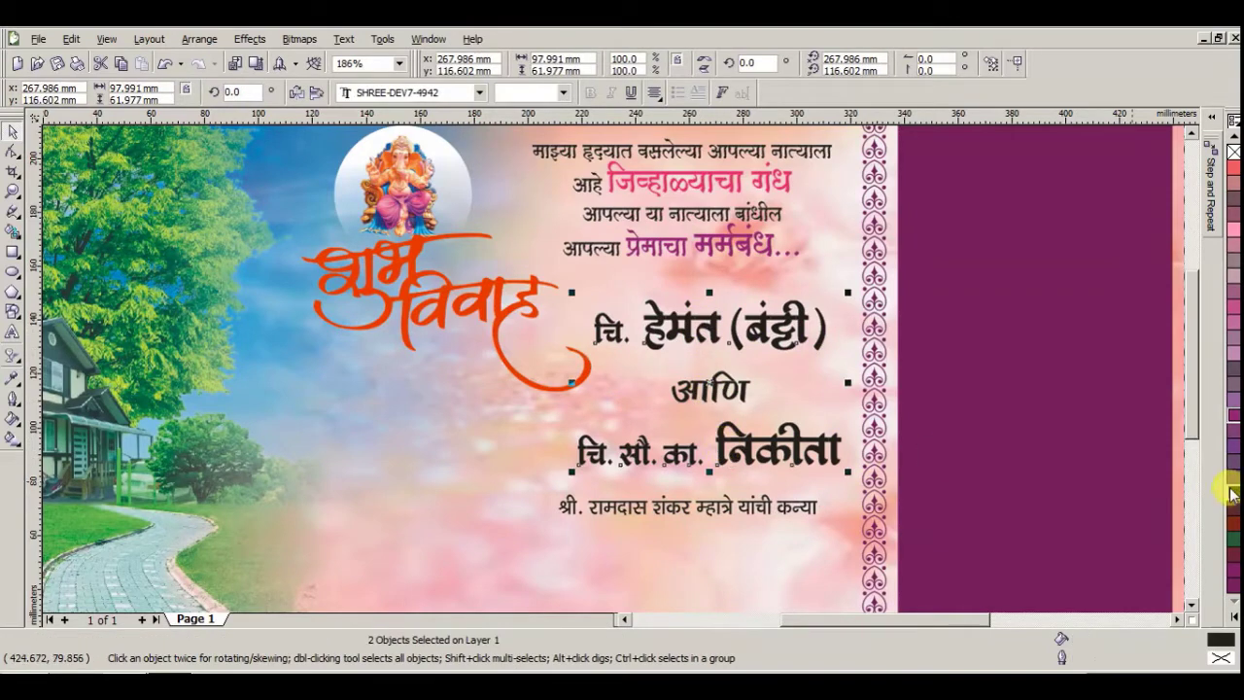
click(1236, 619)
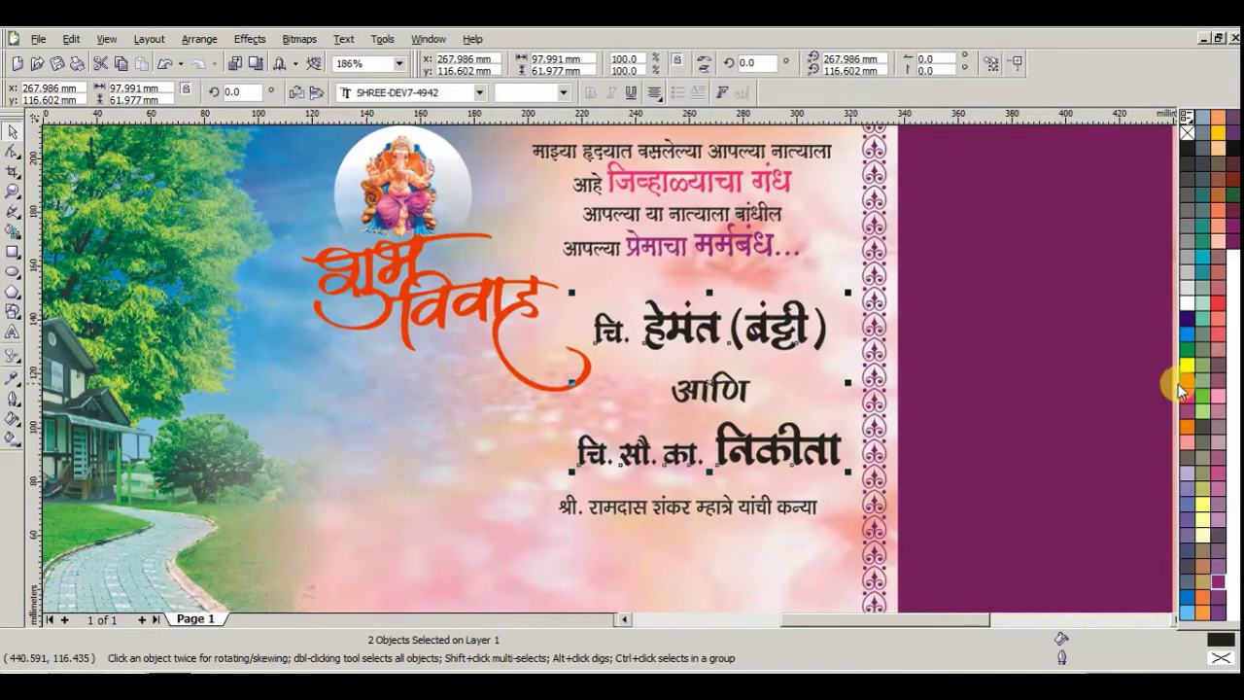
click(1185, 383)
click(717, 399)
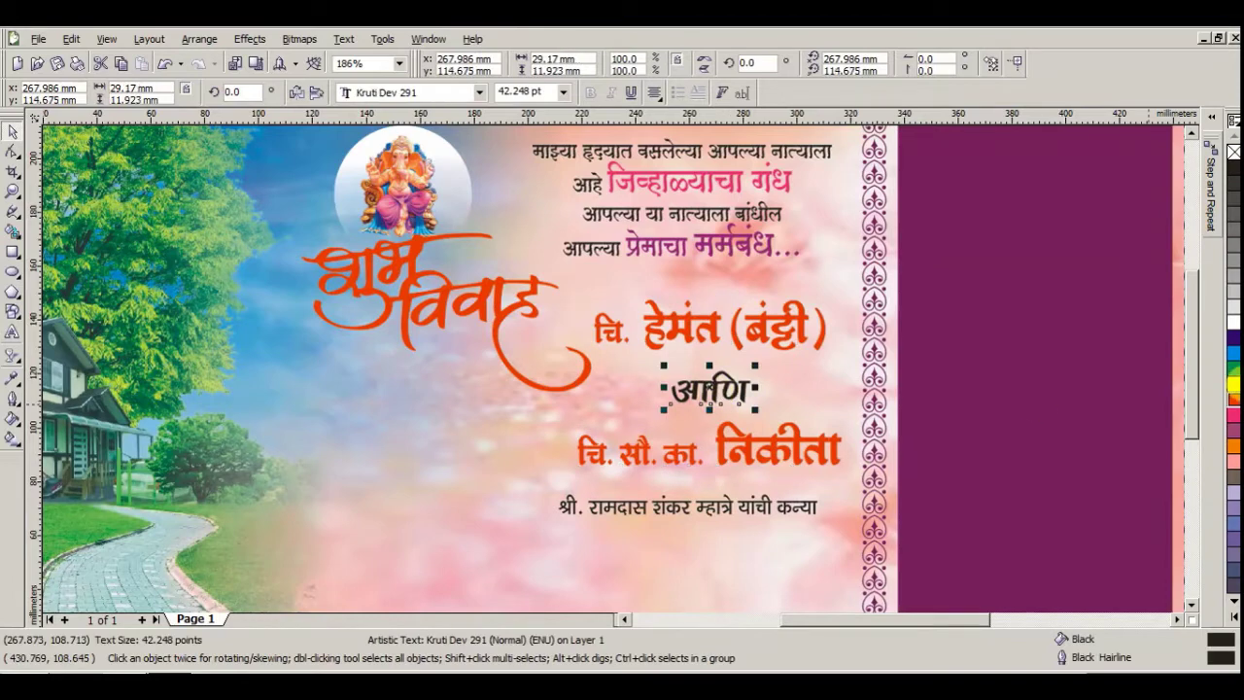
- Centre the parentage line close below the bride's name, enlarge it to about 101 × 8 mm and colour it dark blue
click(719, 508)
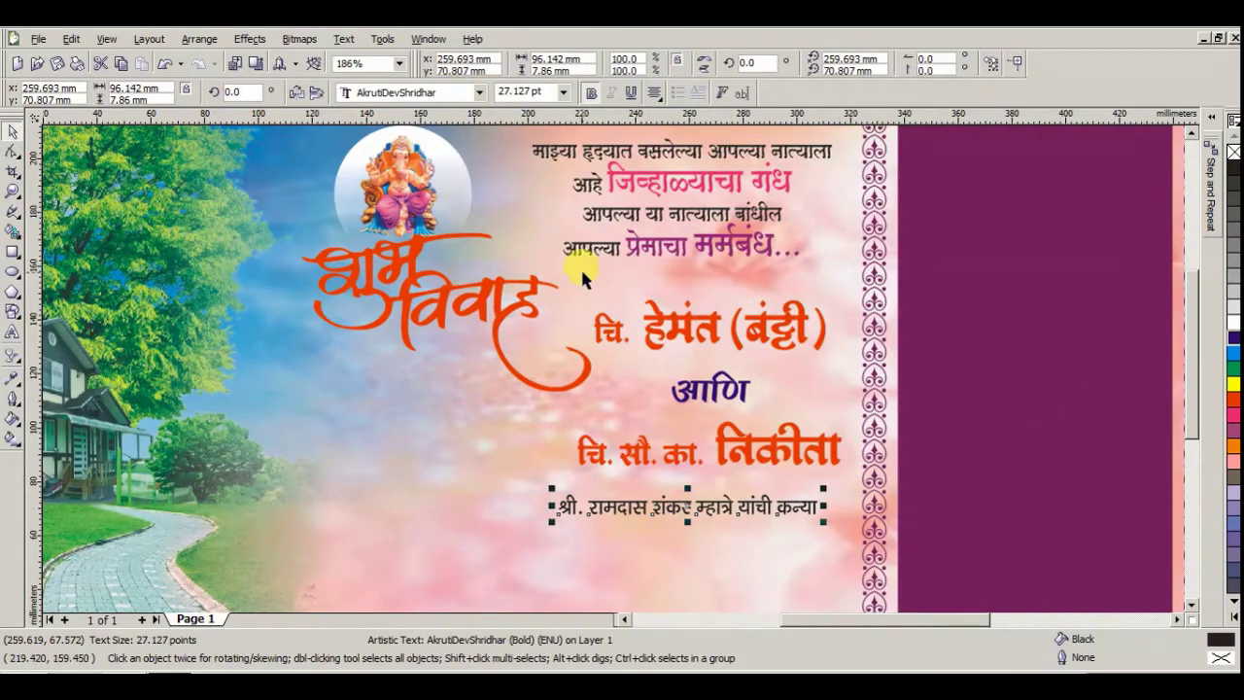
drag(651, 528, 680, 483)
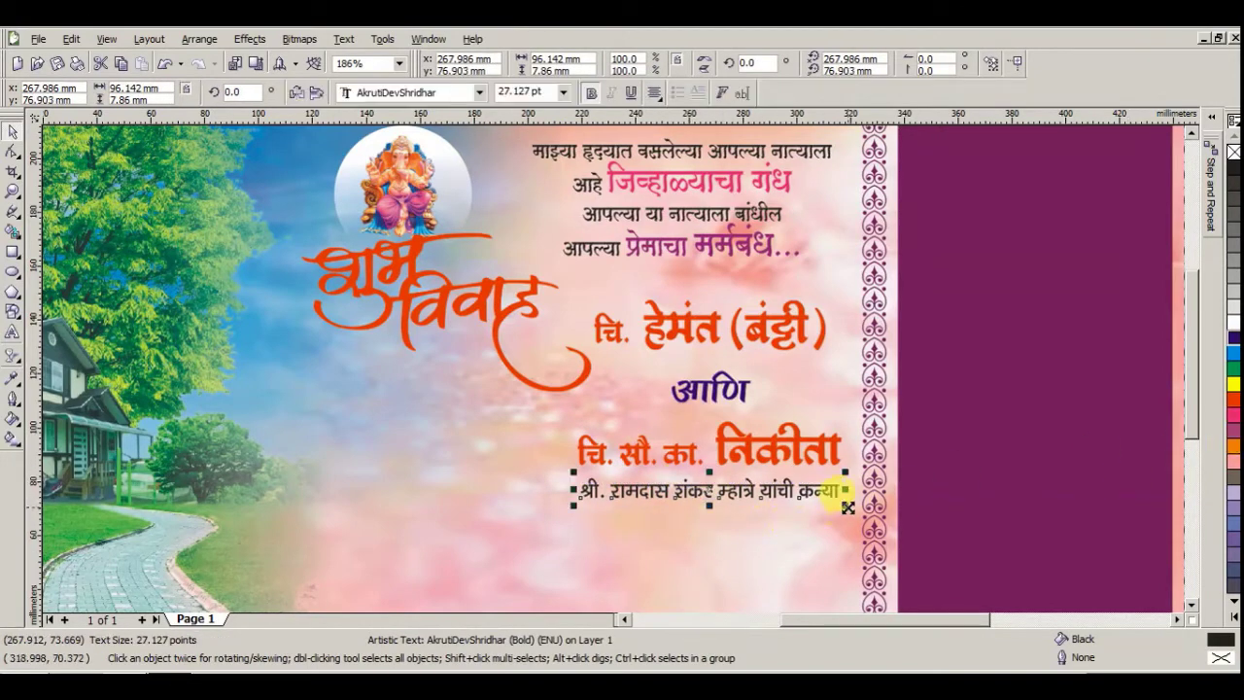
drag(847, 507, 852, 505)
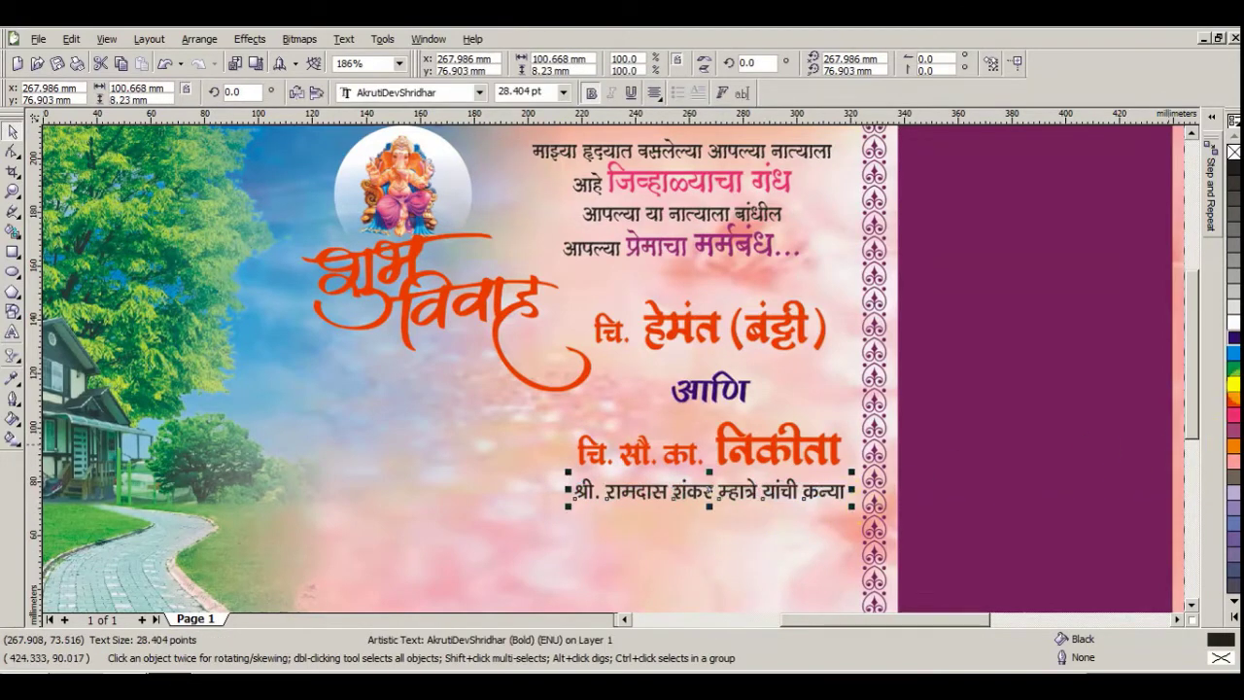
click(986, 472)
scroll(700, 522, down, 2)
click(618, 493)
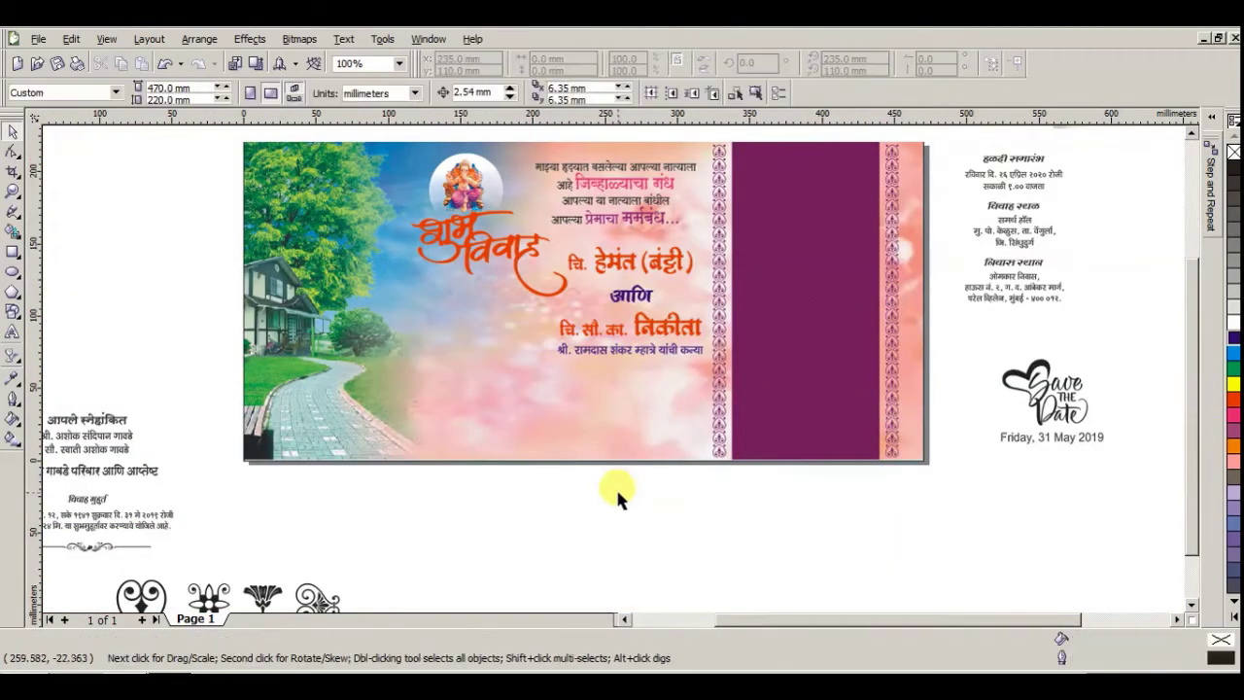
- Place the आपले स्नेहांकित heading and the hosts' names below the parentage line, enlarge them to about 73 × 33 mm and centre them under it
scroll(611, 363, down, 2)
drag(389, 195, 938, 447)
click(167, 423)
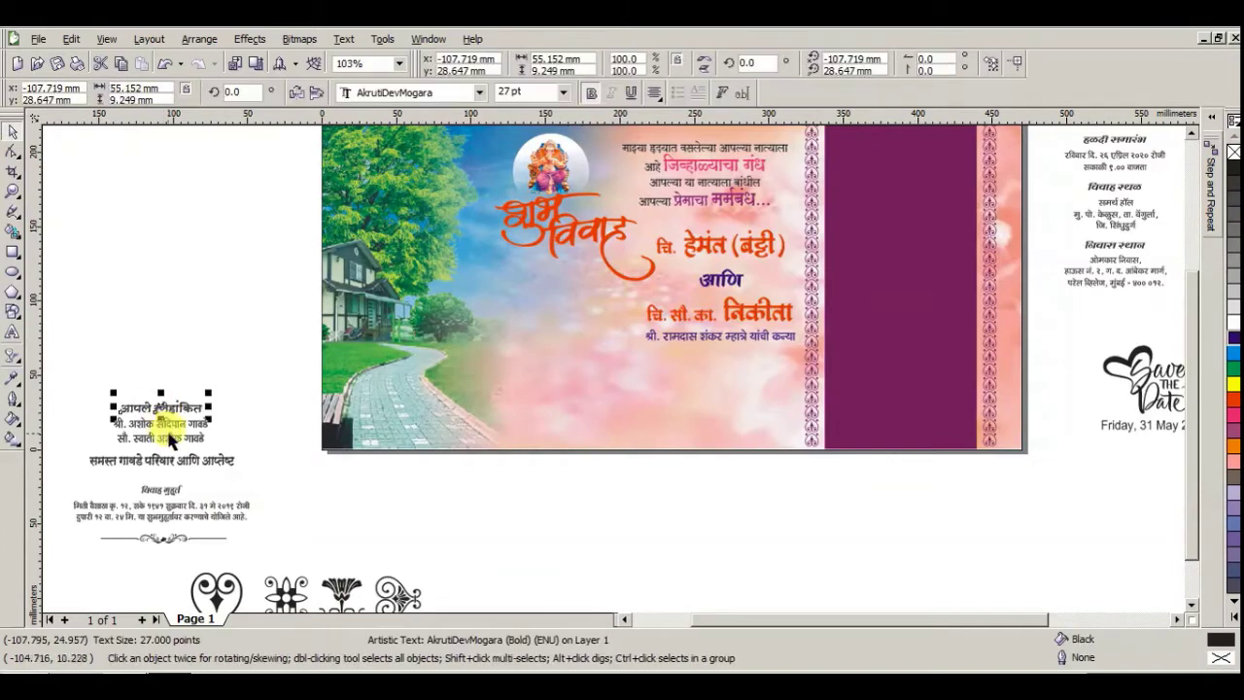
shift+click(190, 423)
drag(193, 422, 749, 383)
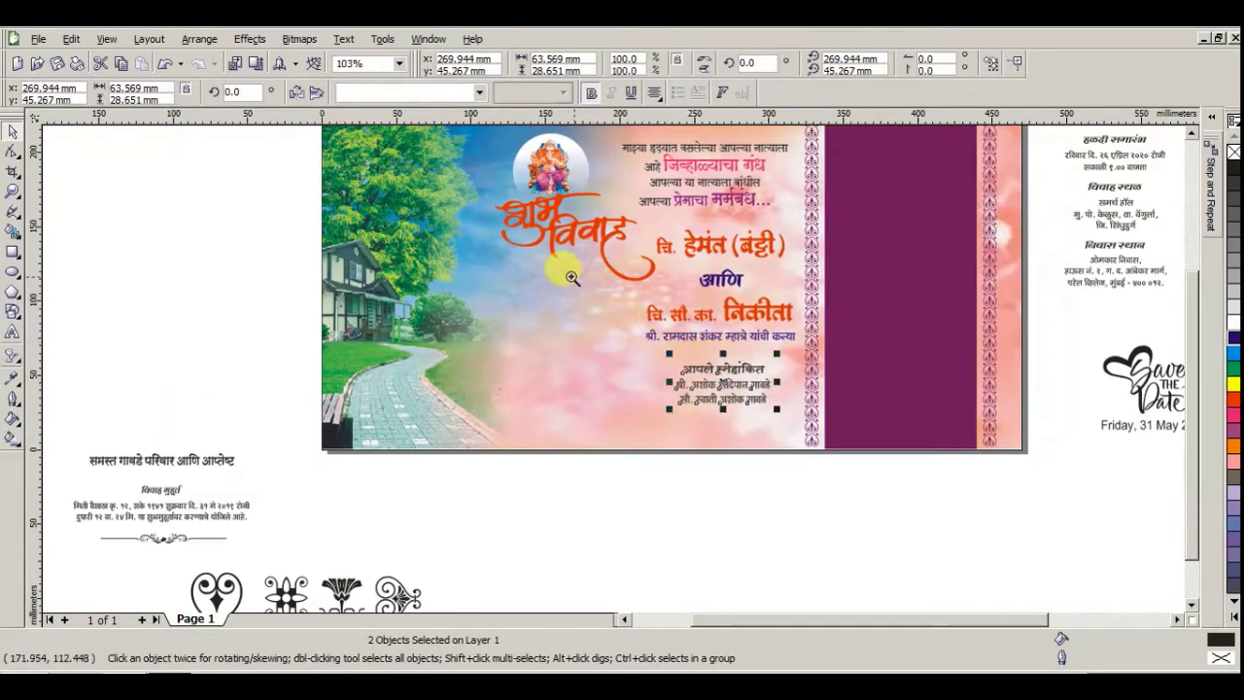
scroll(778, 467, up, 3)
drag(768, 484, 799, 497)
shift+click(661, 291)
key(e)
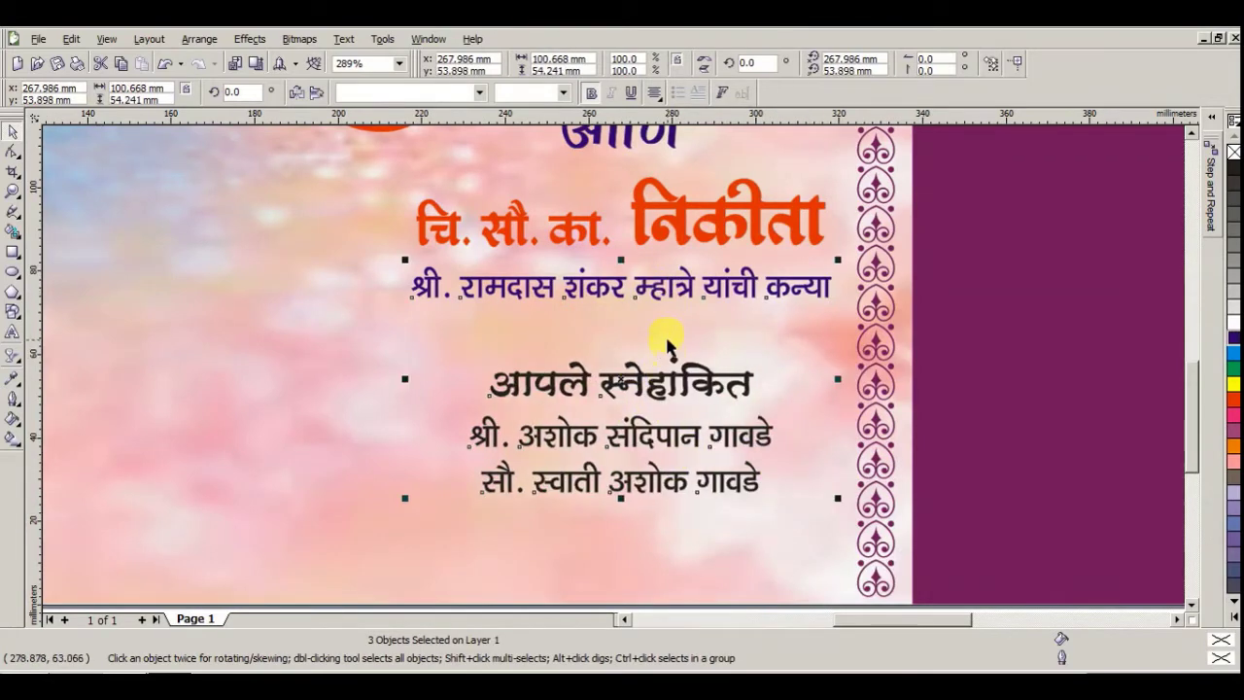
- Colour the आपले स्नेहांकित heading red and the two hosts' name lines dark blue
click(666, 348)
click(659, 369)
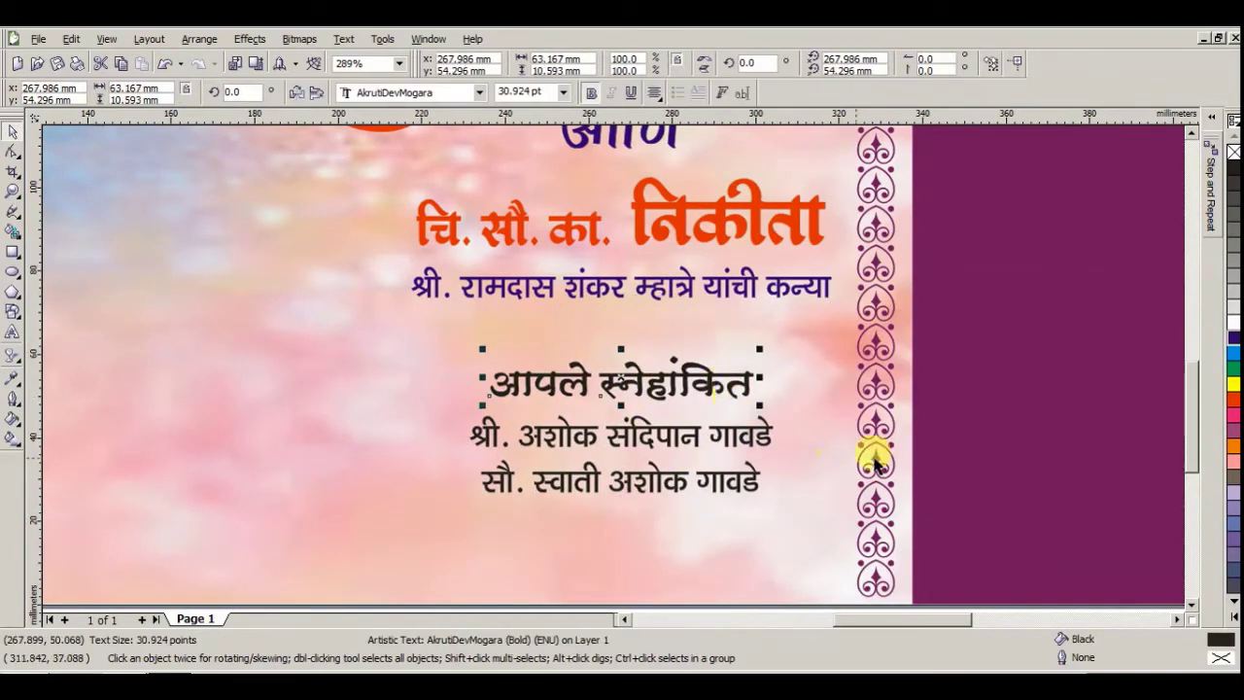
click(1235, 409)
click(659, 439)
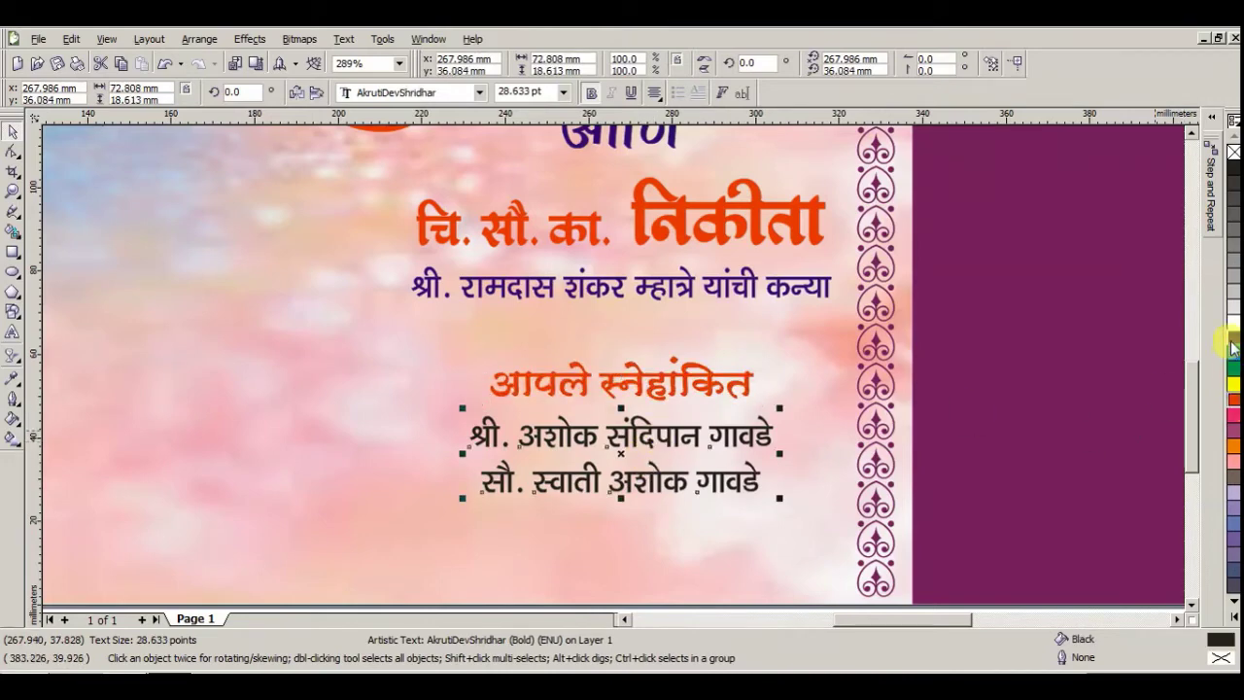
shift+click(673, 398)
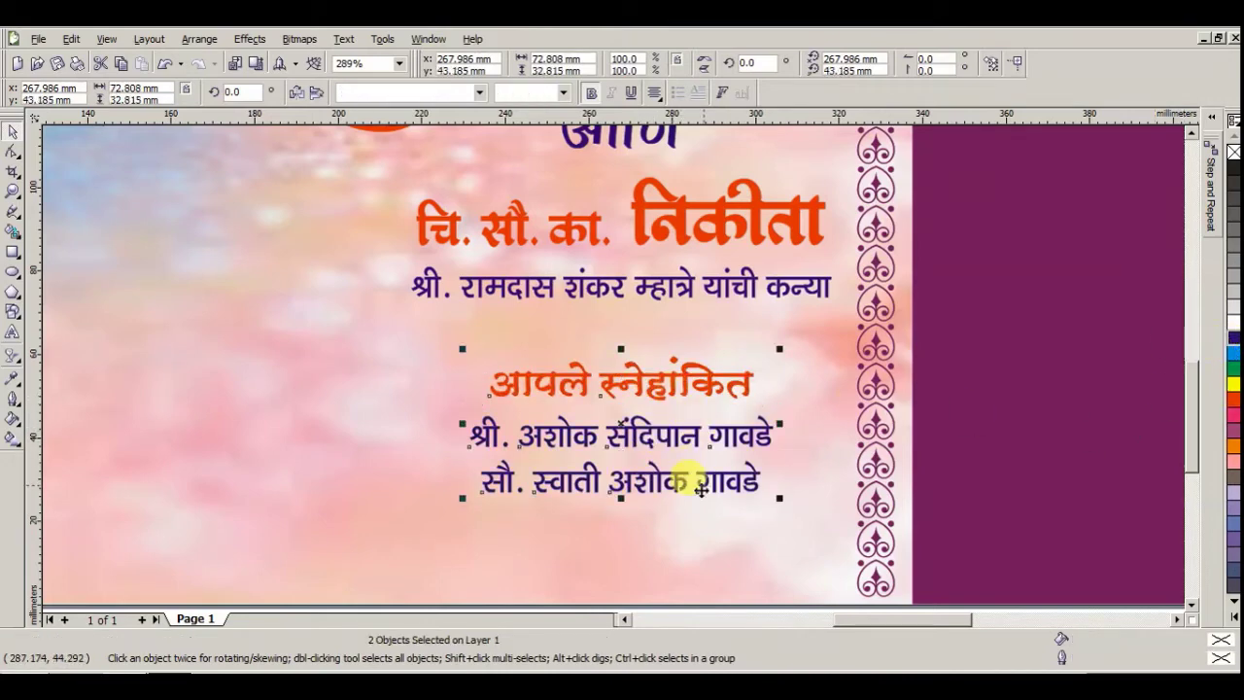
scroll(632, 409, down, 3)
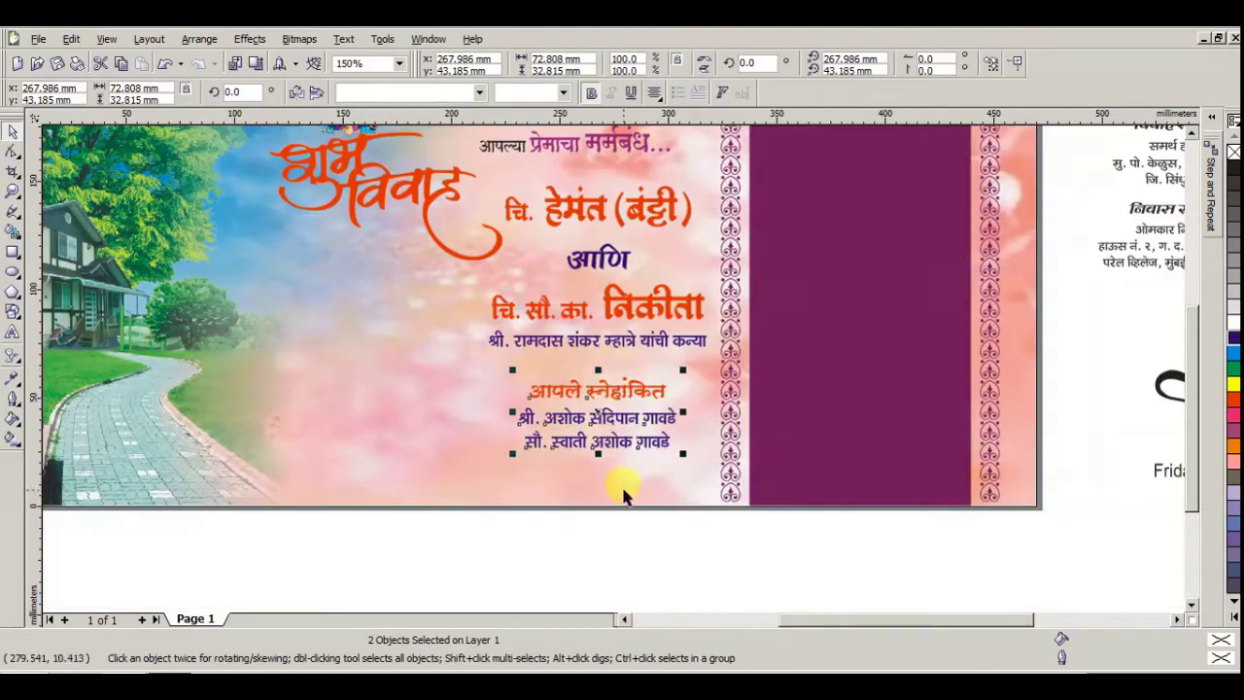
click(609, 532)
- Bring the family-and-relatives line onto the card below the hosts' names and centre it under them
scroll(605, 361, down, 2)
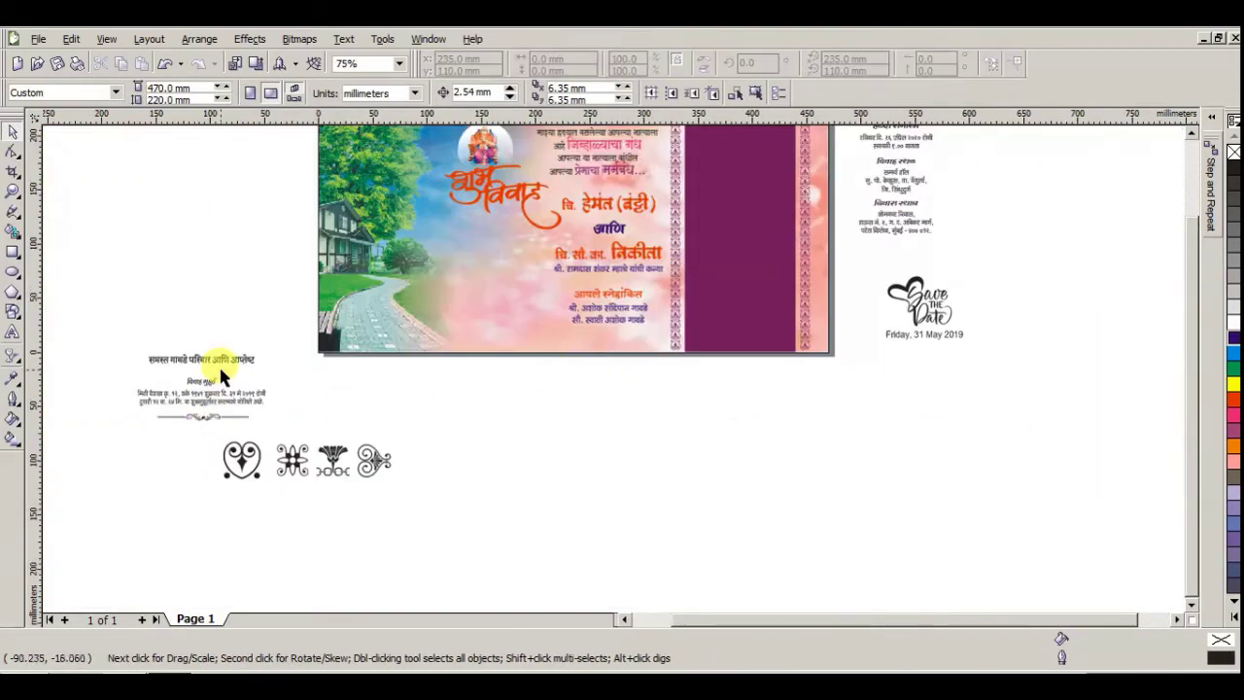
drag(221, 371, 632, 339)
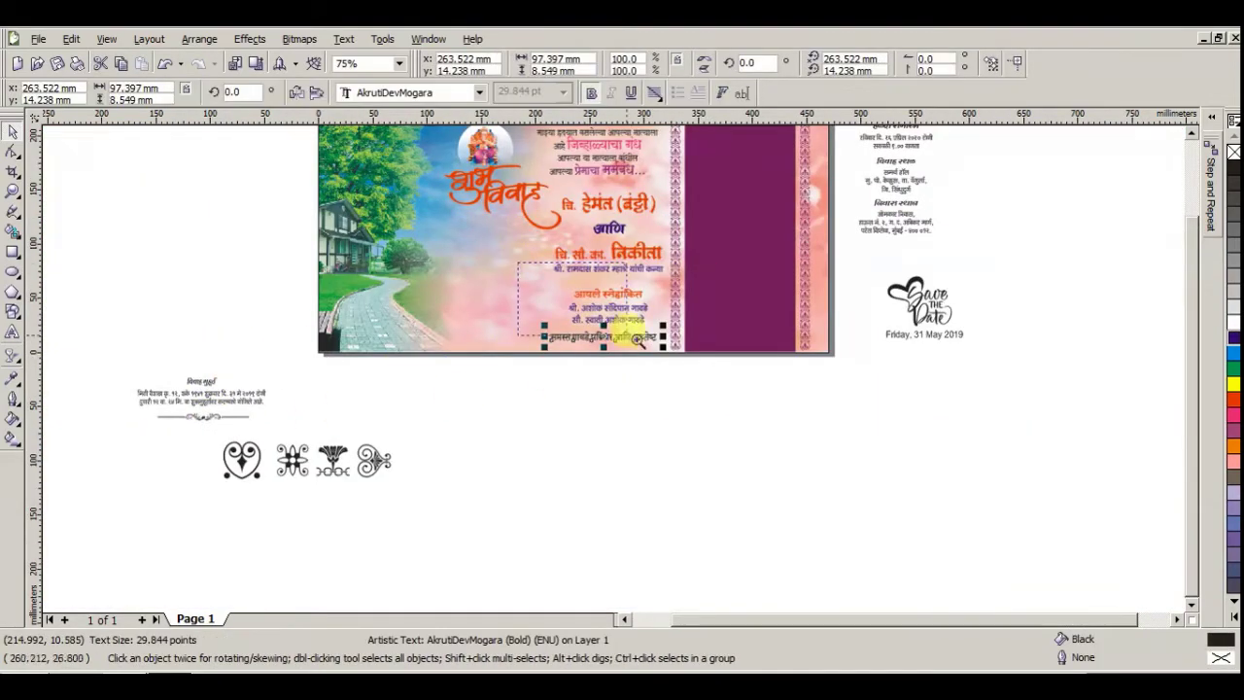
scroll(661, 378, up, 4)
shift+click(658, 388)
click(652, 461)
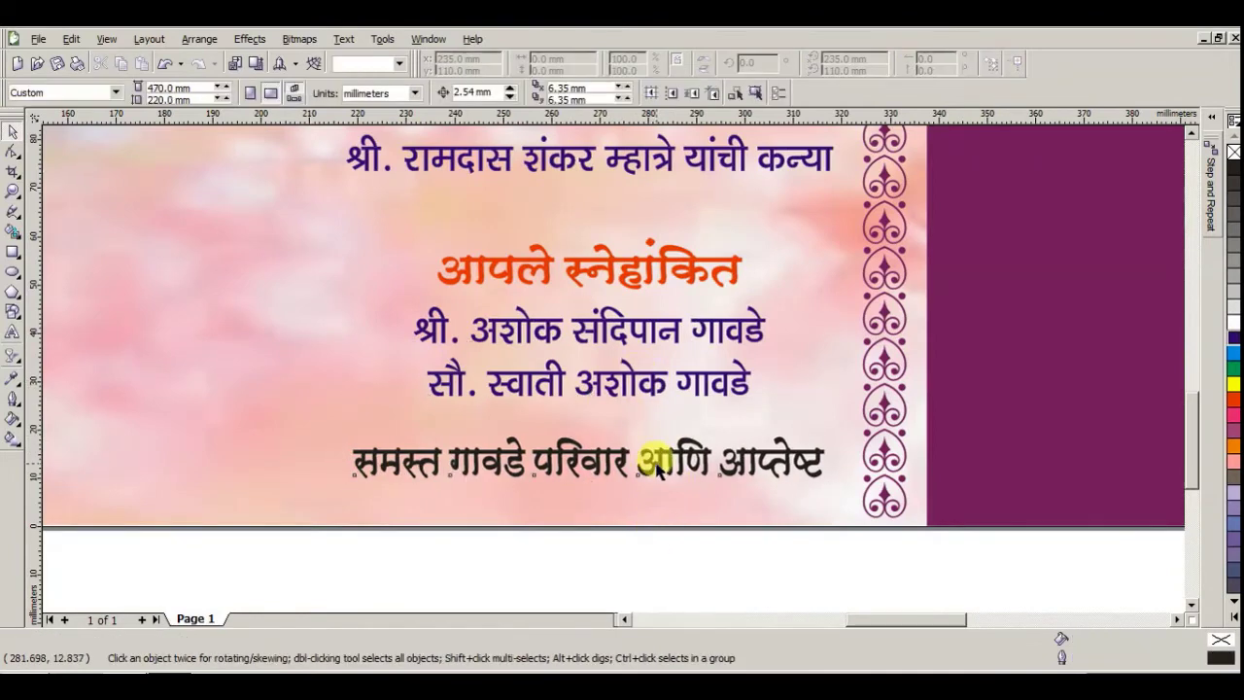
- Widen the family-and-relatives line to about 100 mm and colour it the same dark purple as the band
drag(831, 461, 838, 461)
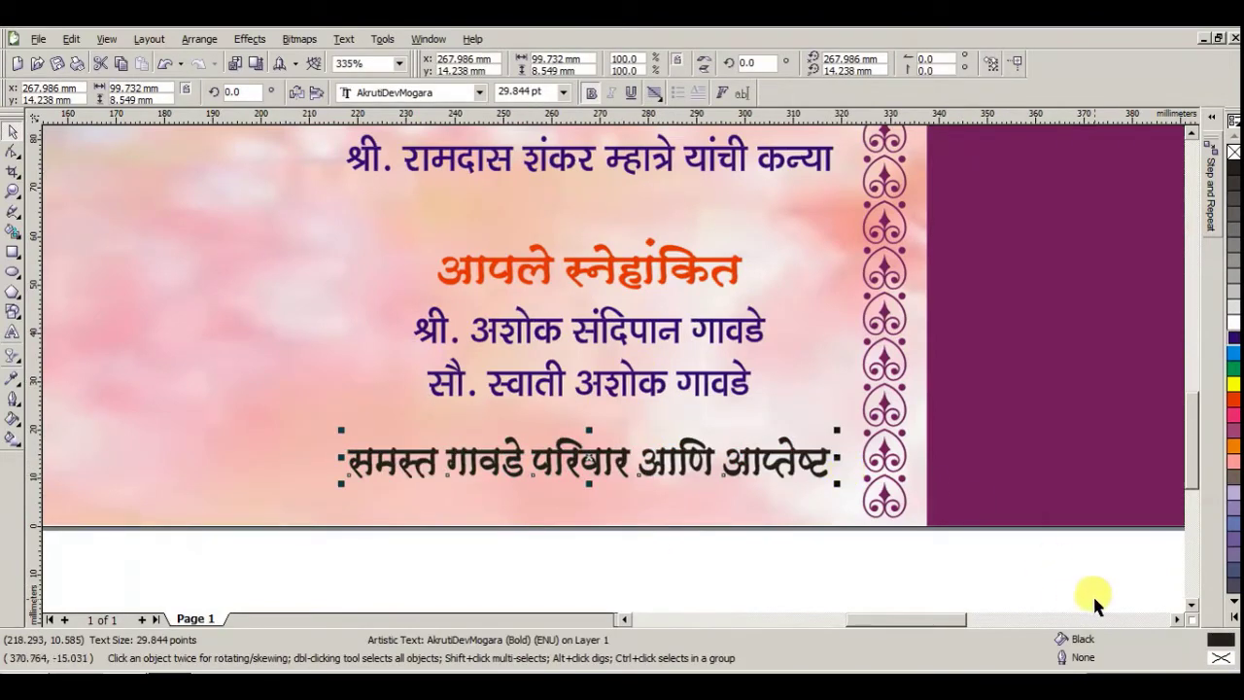
click(1233, 616)
click(1230, 247)
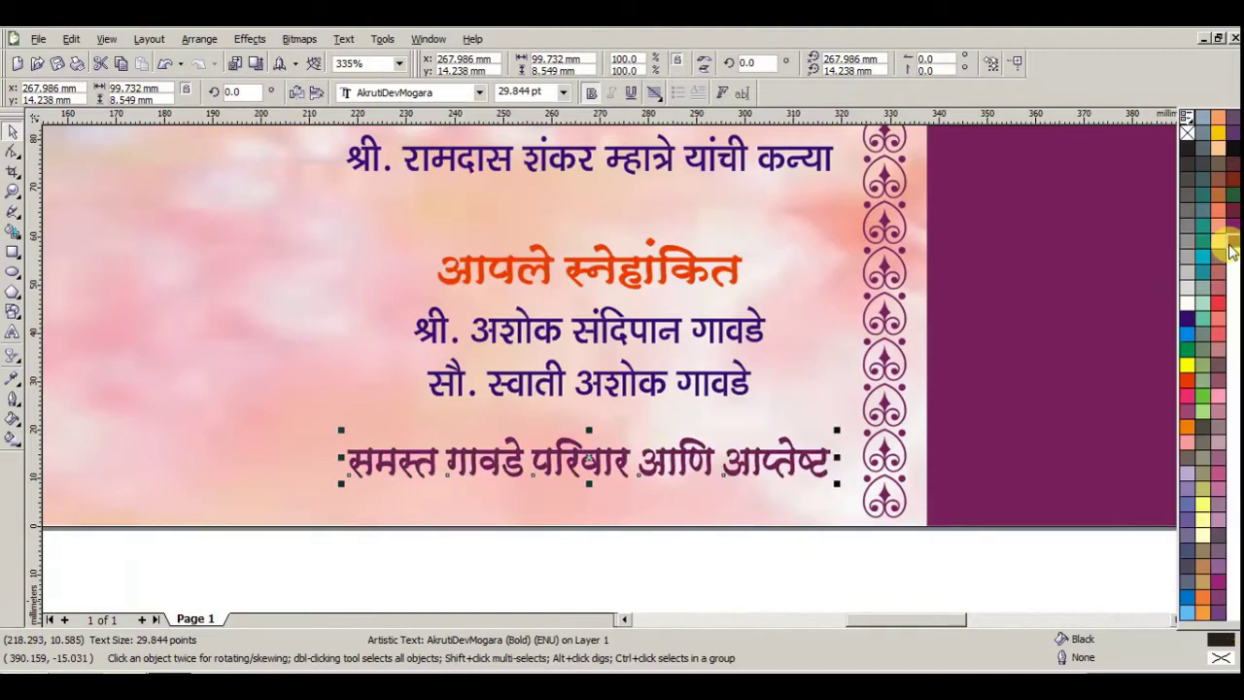
click(819, 546)
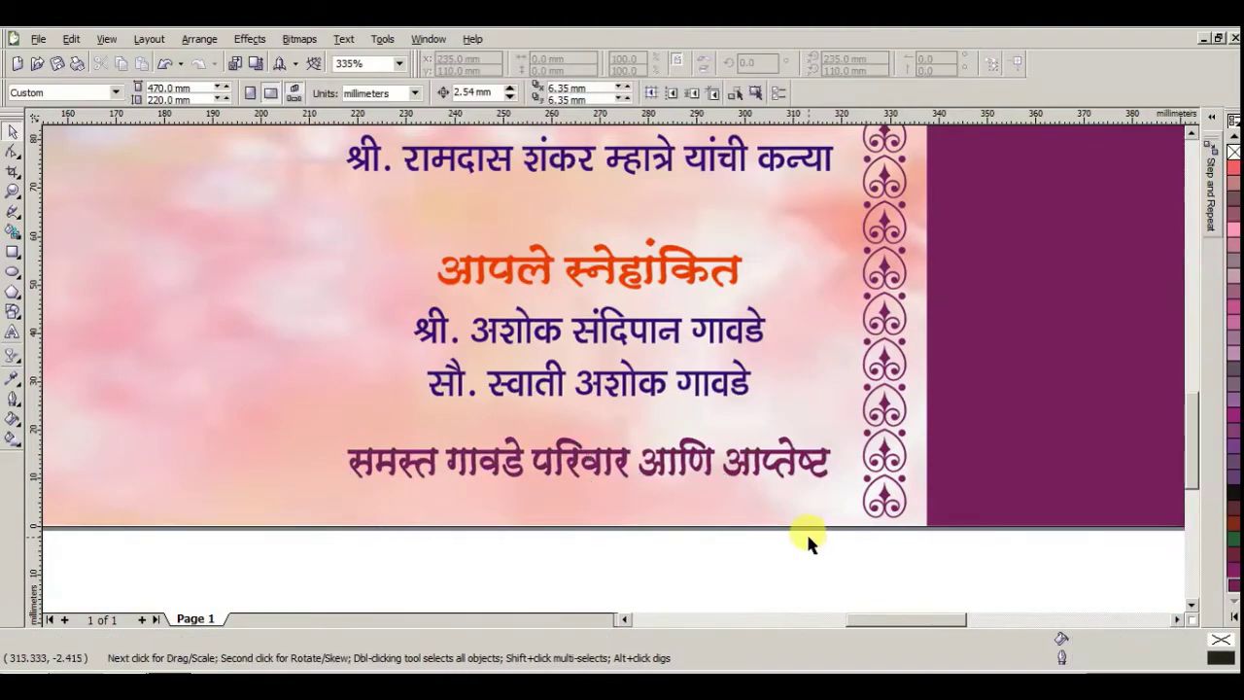
- Place the hennaed hands picture on the card below the शुभ विवाह calligraphy and enlarge it to about 111 × 74 mm
scroll(806, 531, down, 3)
scroll(584, 357, down, 2)
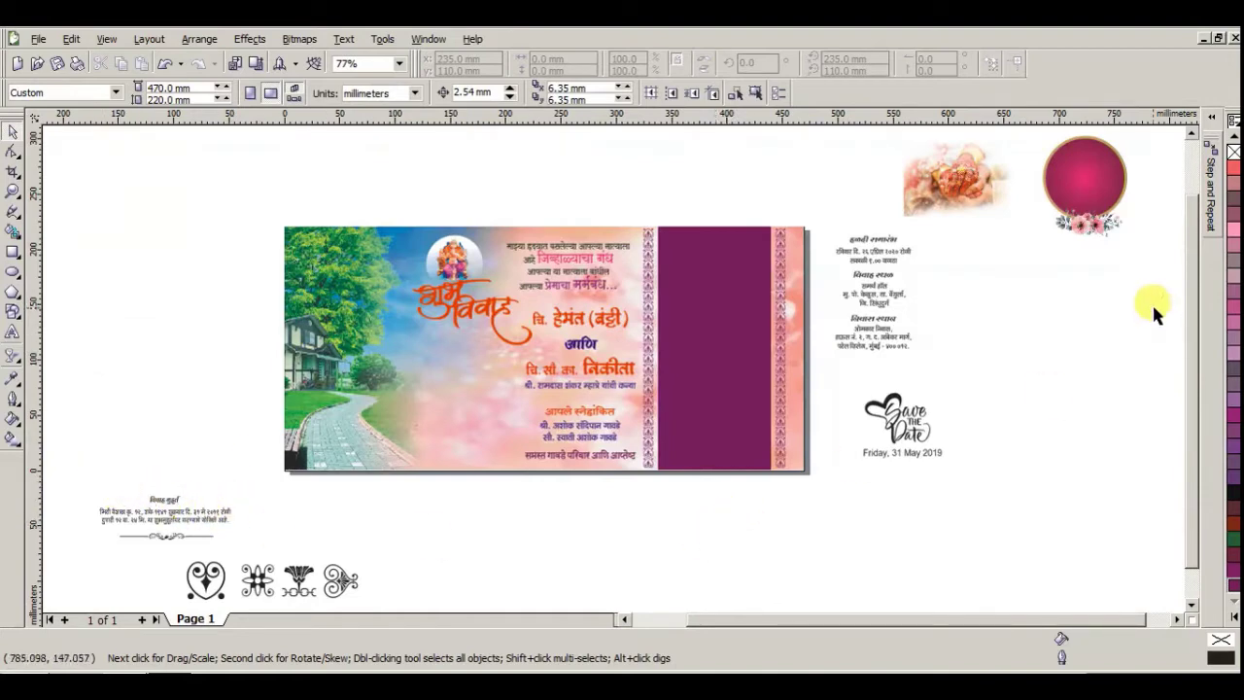
click(1095, 222)
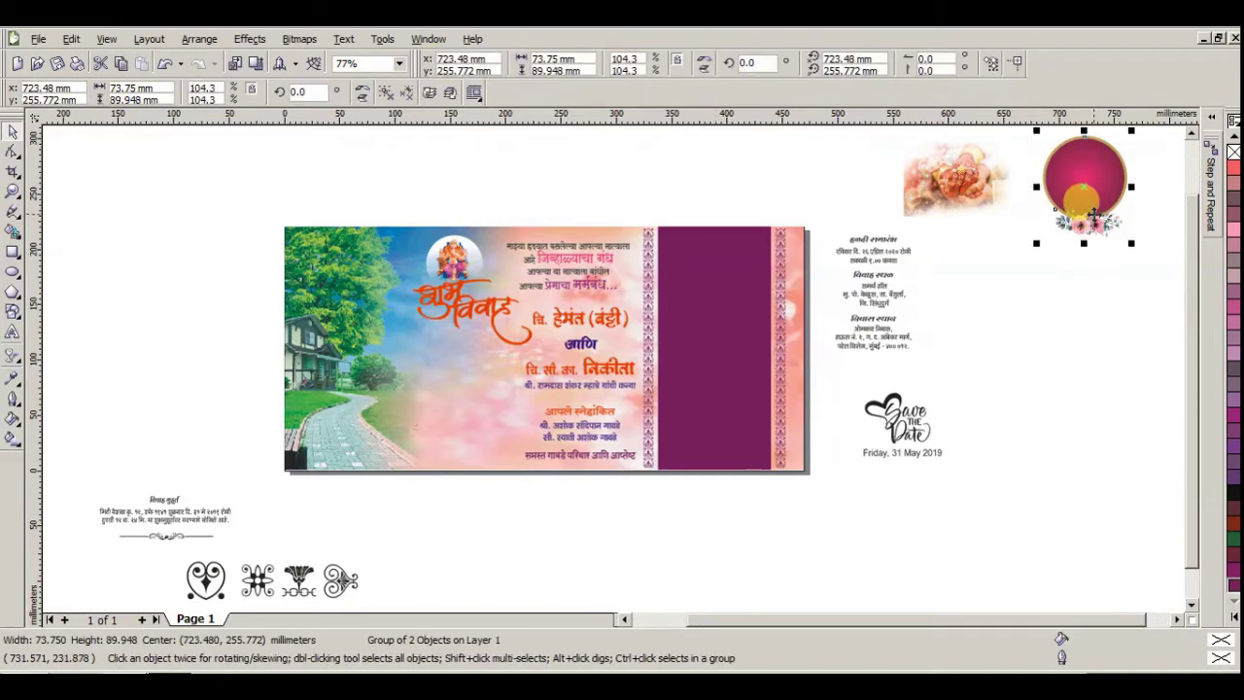
drag(989, 204, 473, 386)
scroll(643, 473, up, 3)
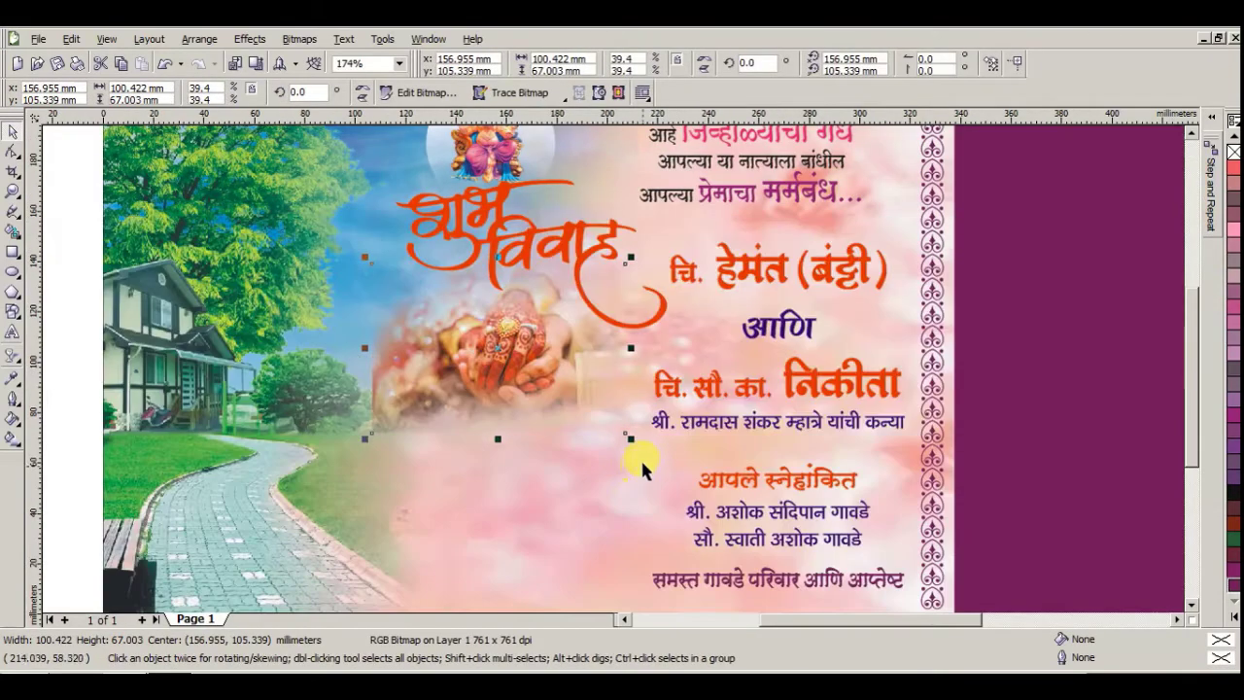
drag(627, 442, 646, 445)
drag(551, 408, 556, 400)
click(556, 401)
- Place the magenta circle with flowers below the hands picture, shift the picture slightly left and the circle slightly right
scroll(614, 369, down, 3)
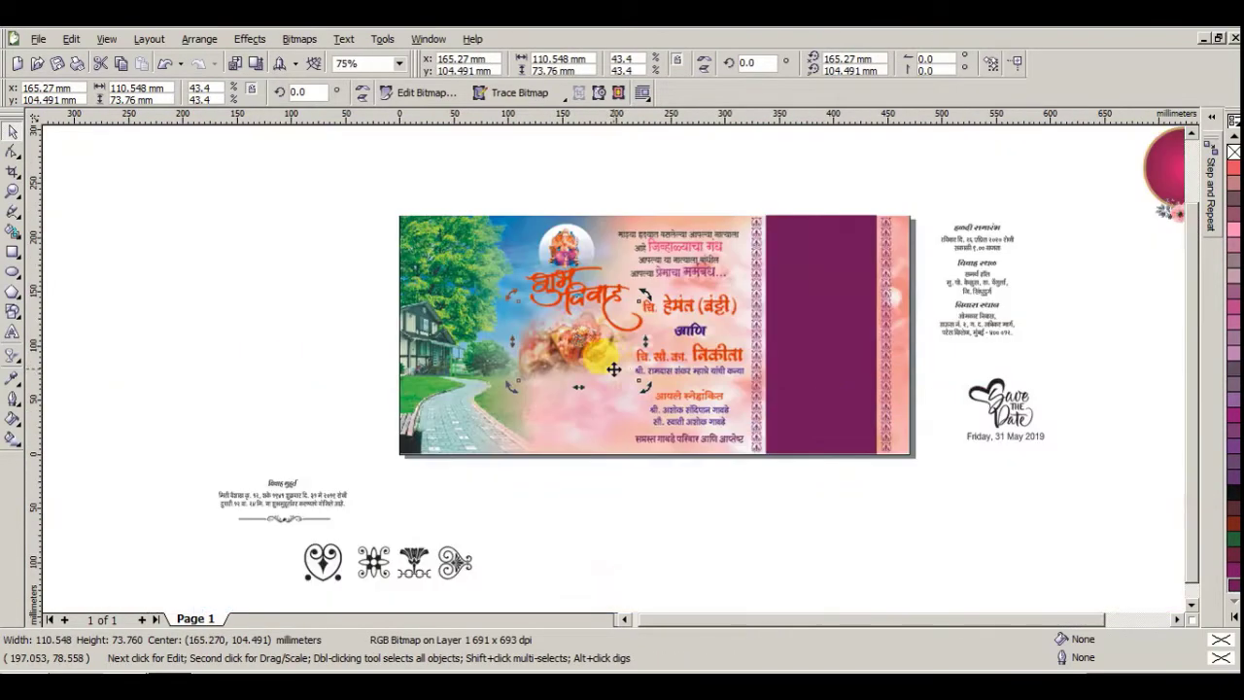
click(1169, 210)
drag(1155, 209, 564, 418)
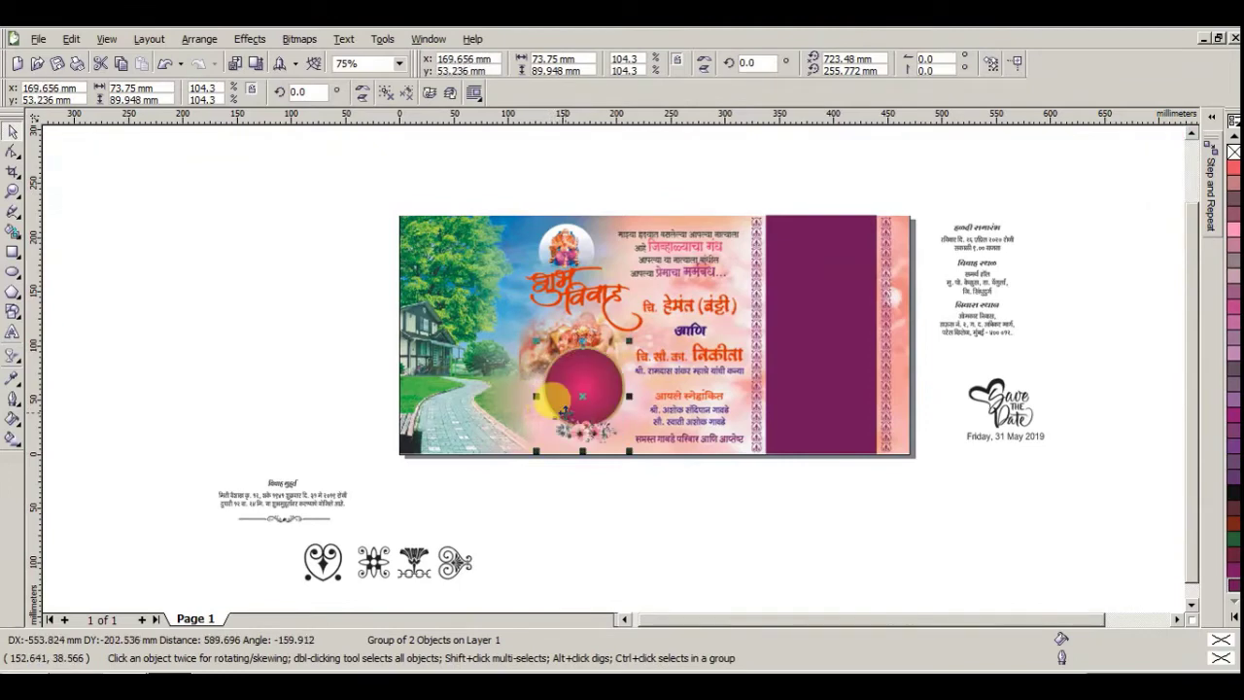
click(581, 331)
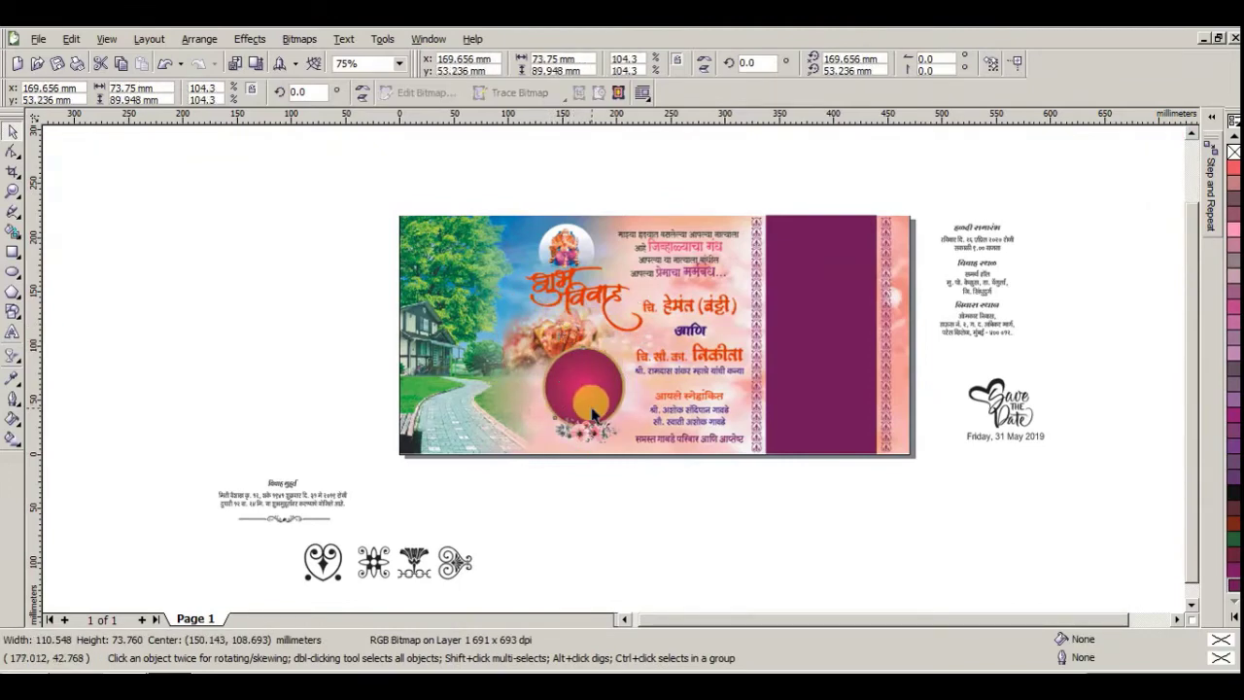
click(598, 408)
drag(598, 408, 610, 410)
click(652, 500)
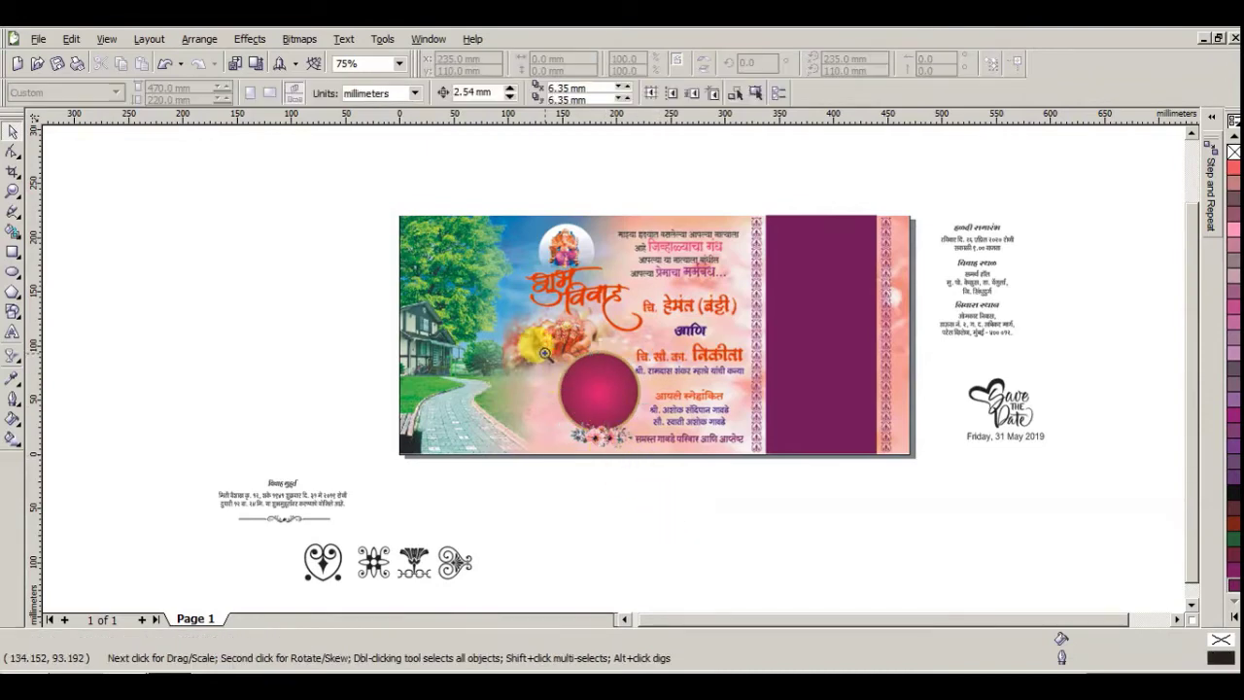
- Fine-tune the layout, centring the hands picture at about X 145, Y 112 mm and the magenta circle at about X 181, Y 47 mm
drag(465, 273, 780, 490)
drag(546, 404, 534, 407)
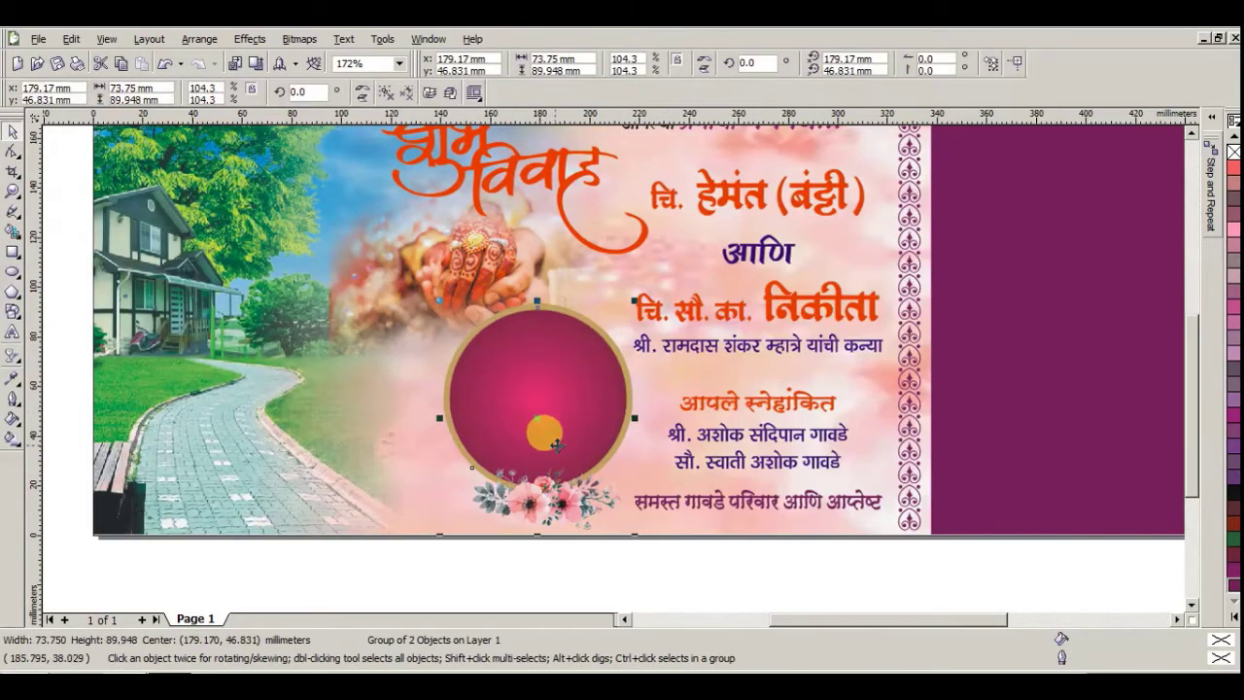
mouse_move(475, 273)
mouse_down()
mouse_move(459, 275)
mouse_move(495, 298)
mouse_up()
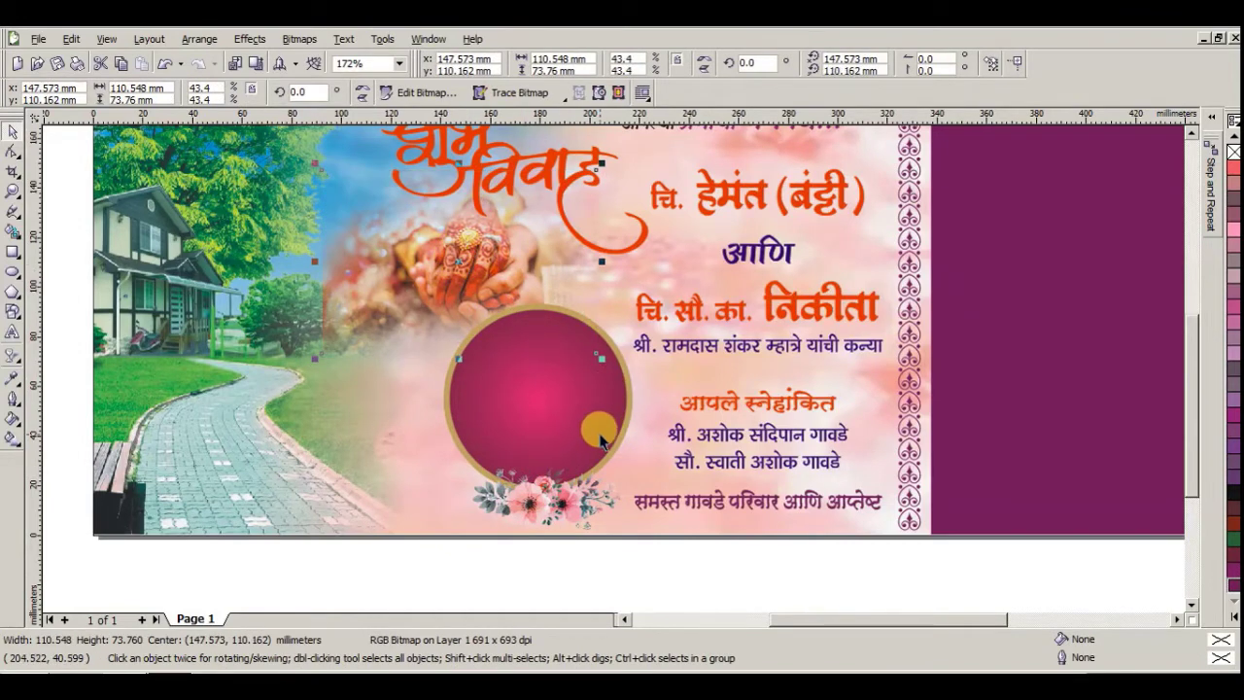
click(542, 429)
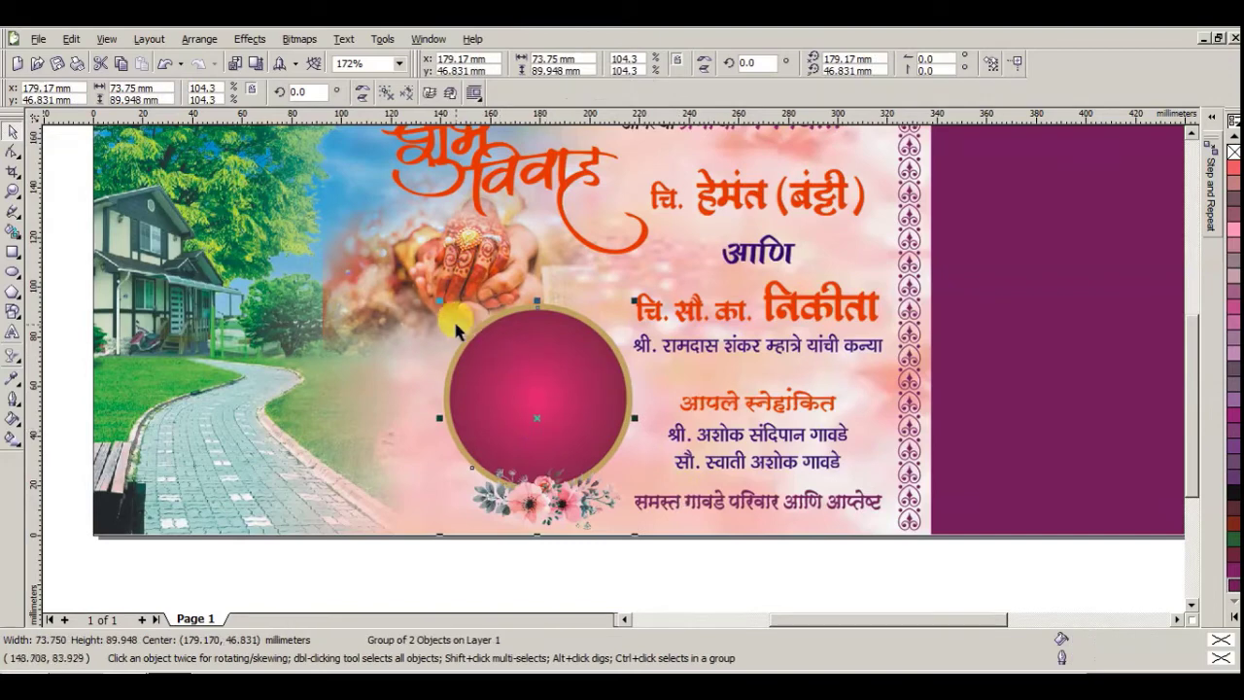
drag(495, 434, 500, 438)
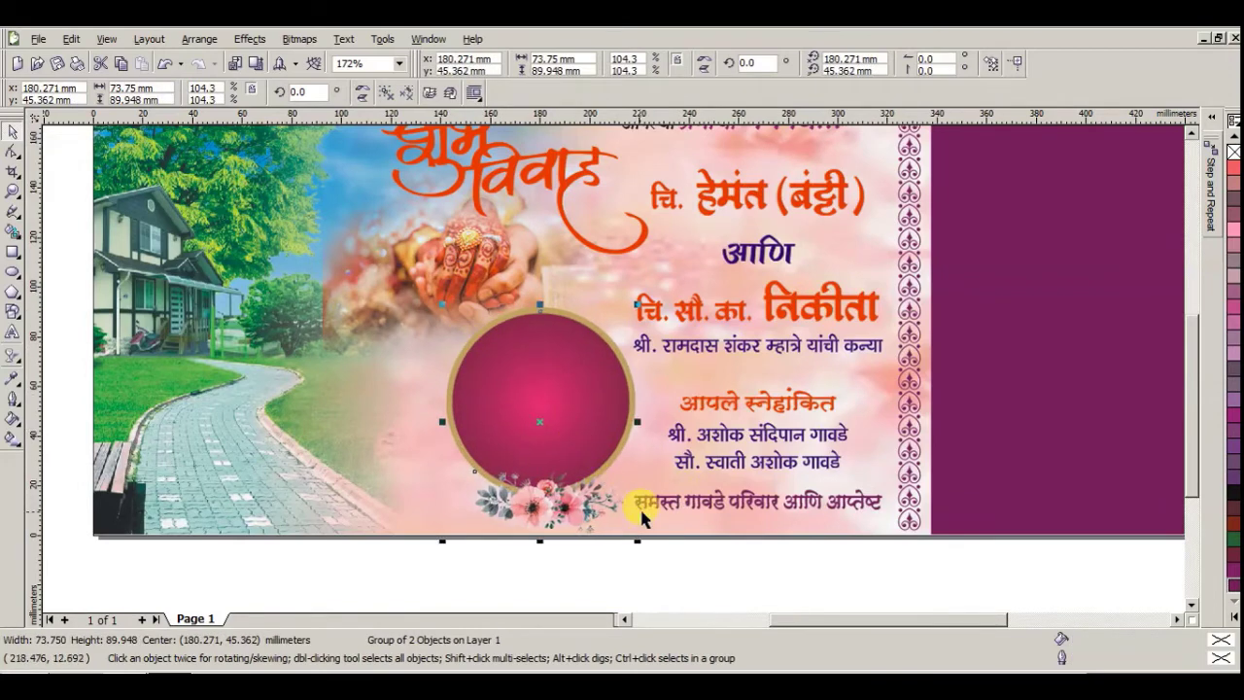
drag(469, 290, 464, 285)
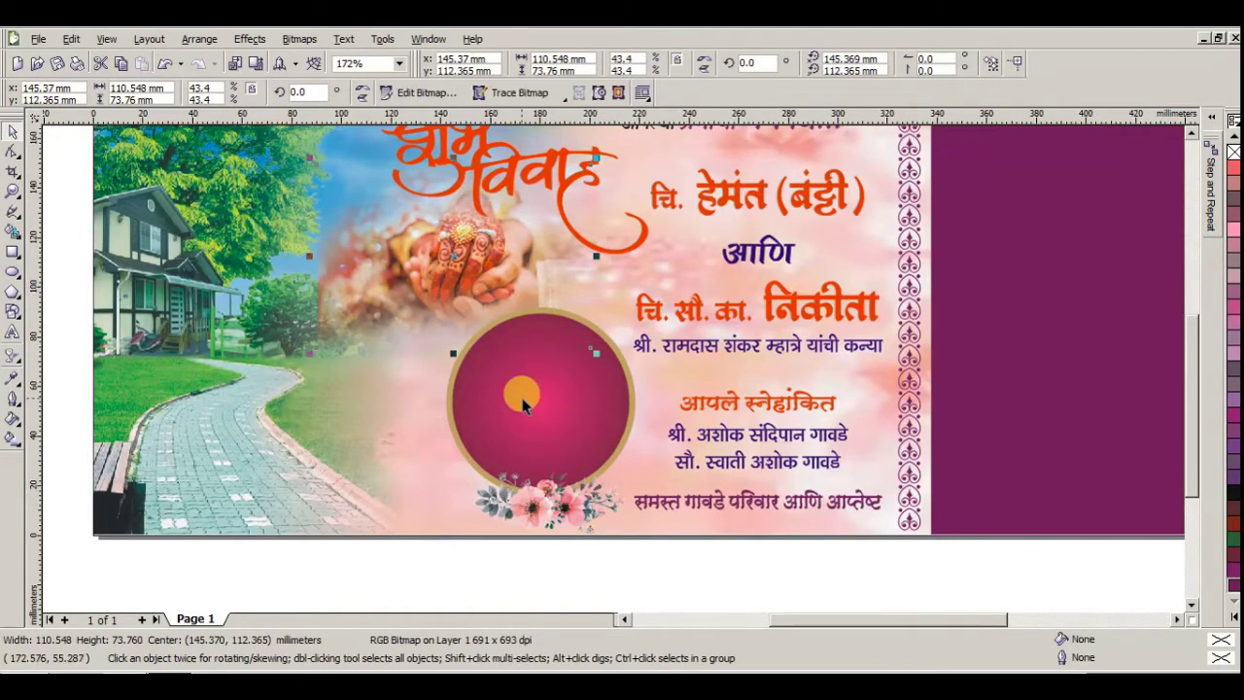
drag(527, 407, 536, 404)
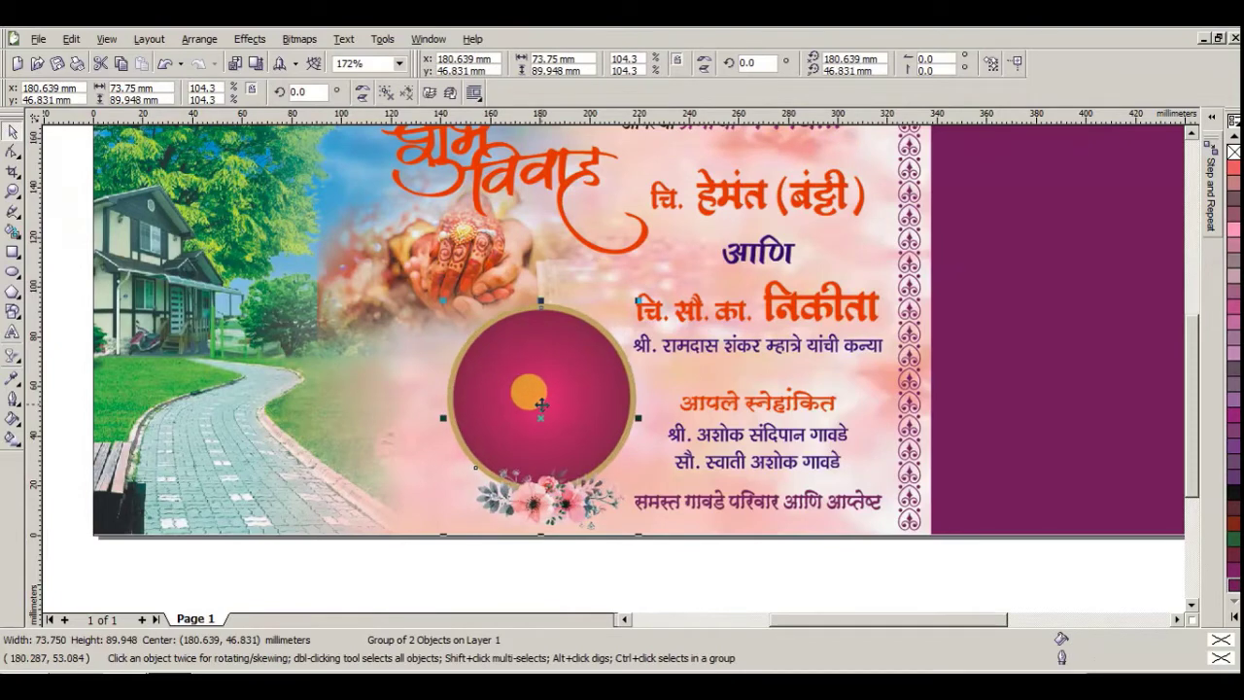
- Move the wedding muhurat heading and its date and time lines from beside the card onto the magenta circle
scroll(492, 442, down, 3)
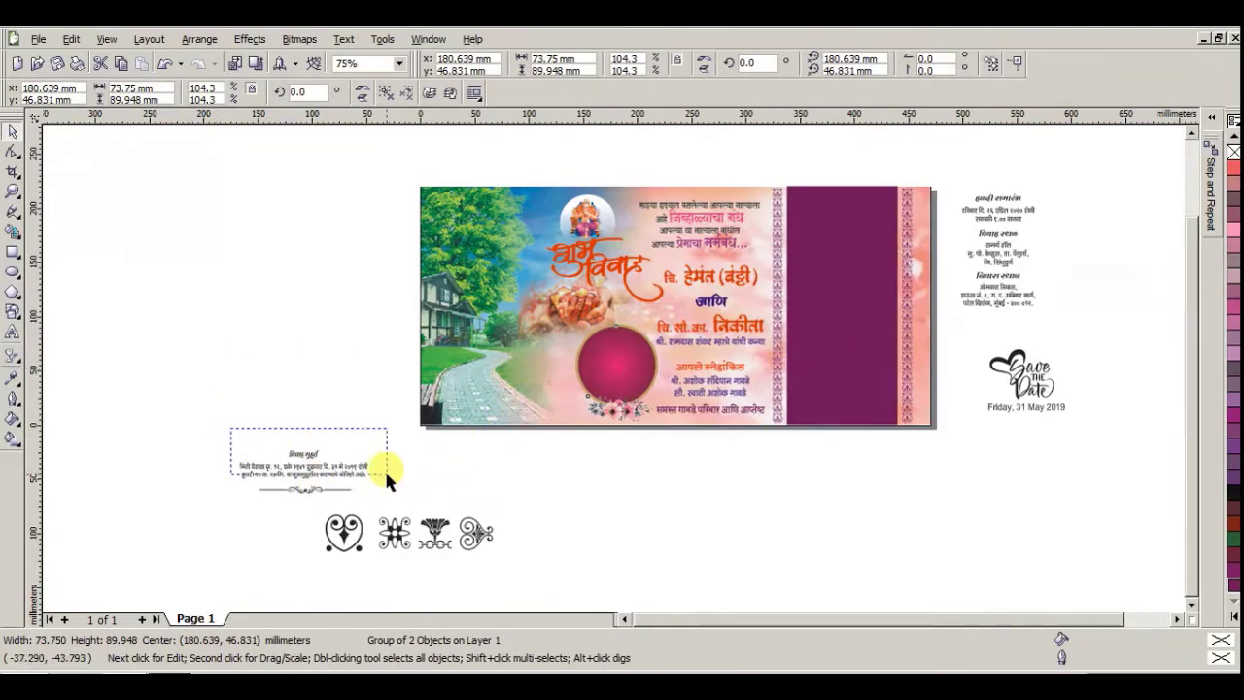
click(350, 469)
drag(316, 454, 587, 334)
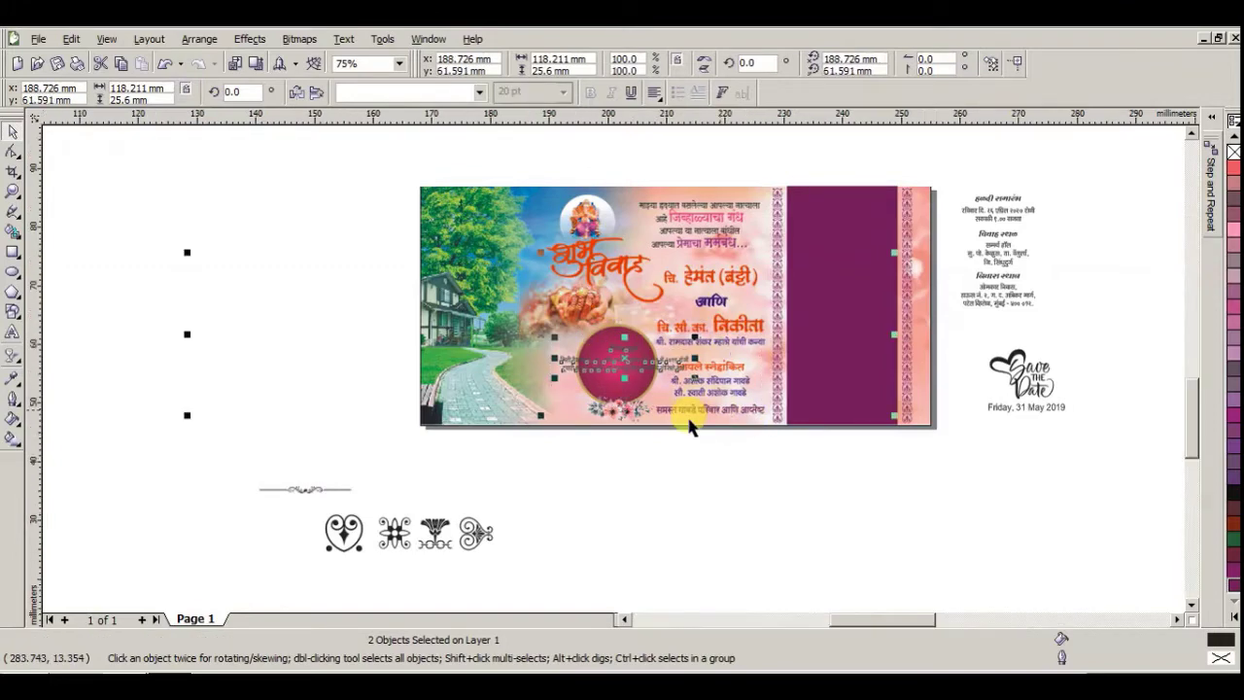
- Break the muhurat text on the magenta circle onto a new line after शके १९४१
key(shift+F2)
click(523, 364)
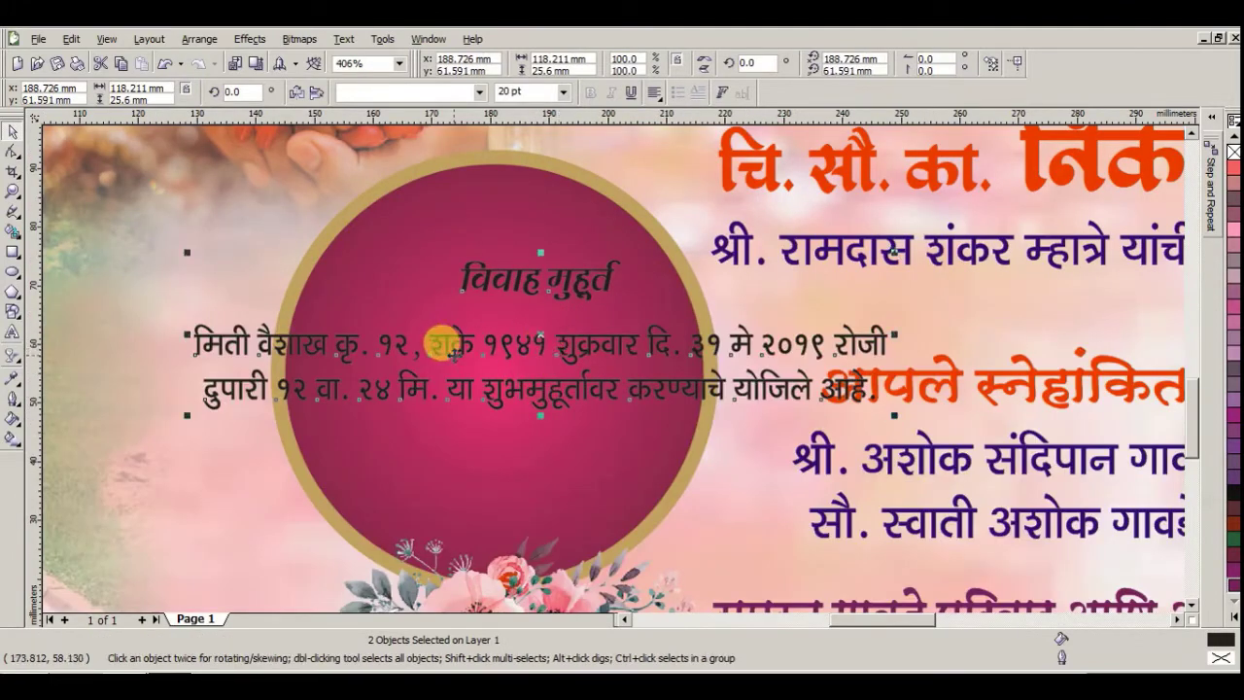
key(F8)
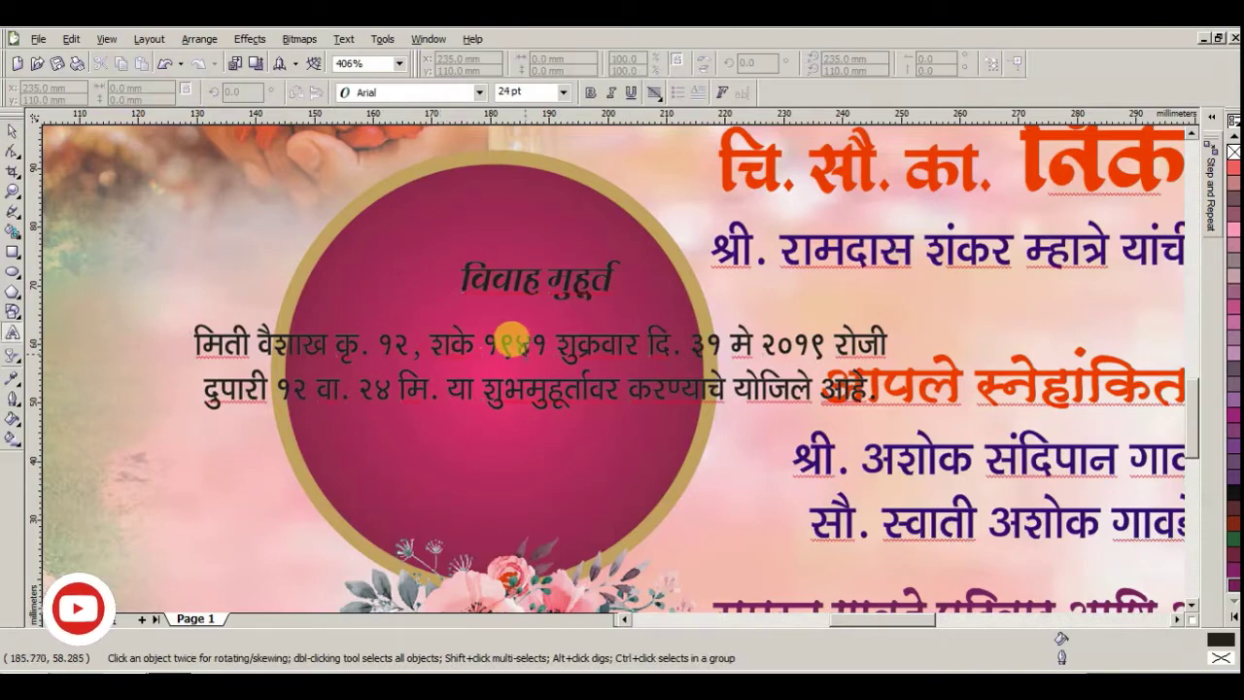
click(557, 342)
key(BackSpace)
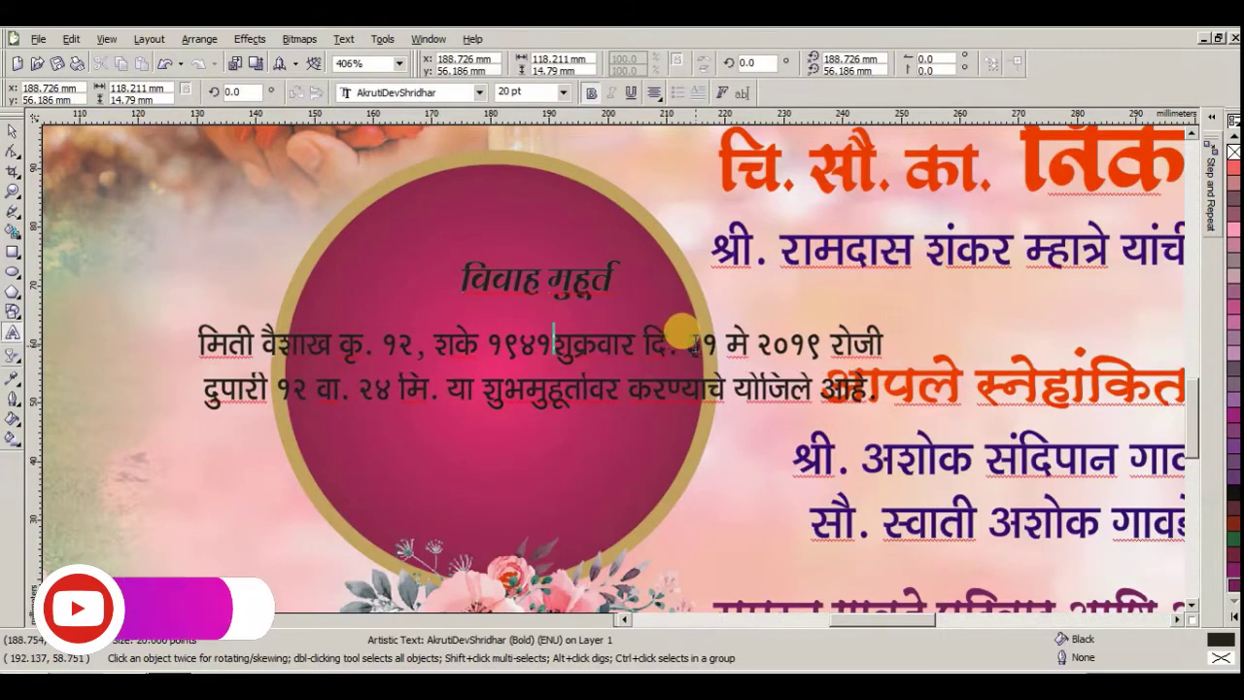
key(Return)
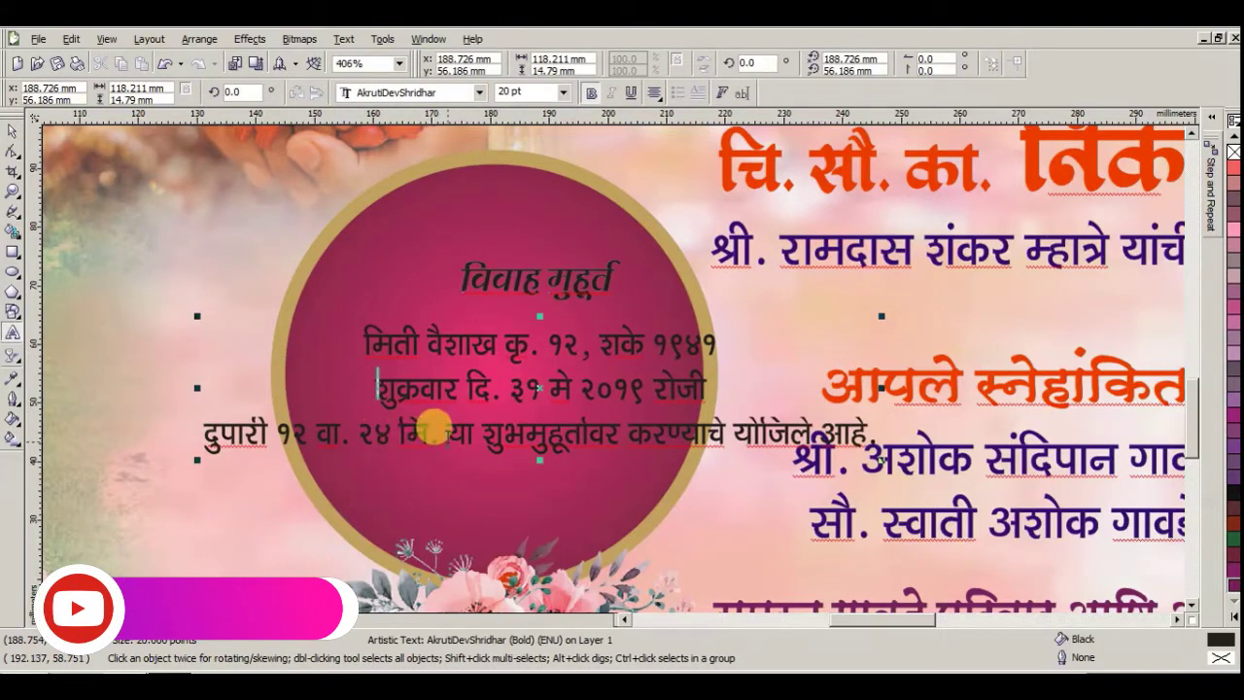
- Add further line breaks in the muhurat text before या शुभमुहूर्तावर and before योजिले आहे
click(444, 431)
key(BackSpace)
key(Return)
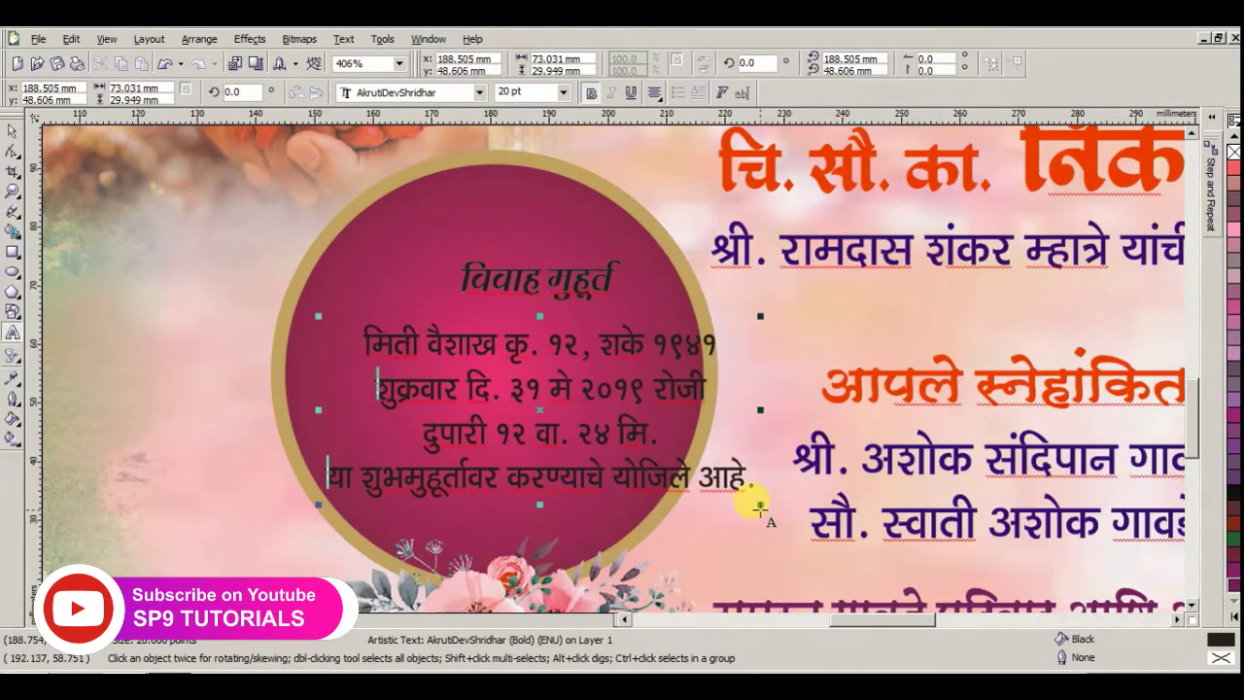
key(ctrl+Right)
key(ctrl+Right)
key(ctrl+Right)
key(BackSpace)
key(Return)
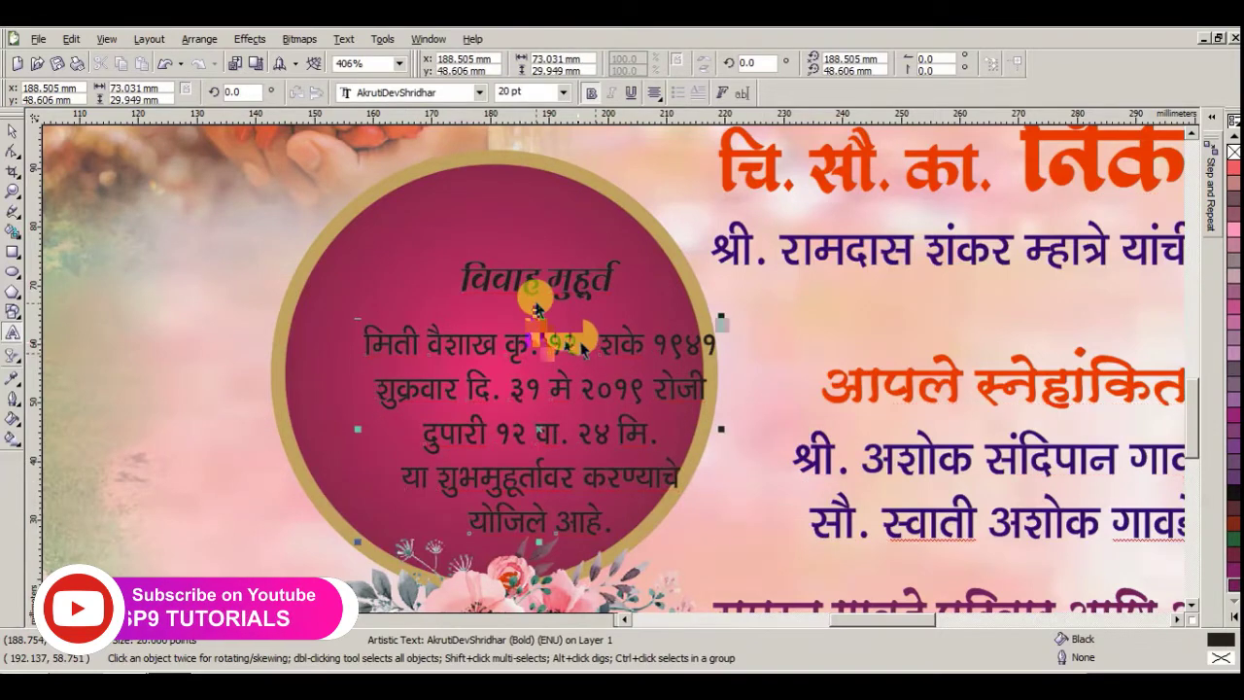
- Shift the muhurat lines slightly up and enlarge the विवाह मुहूर्त heading to about 42 × 10.7 mm
key(ctrl+space)
drag(513, 325, 513, 313)
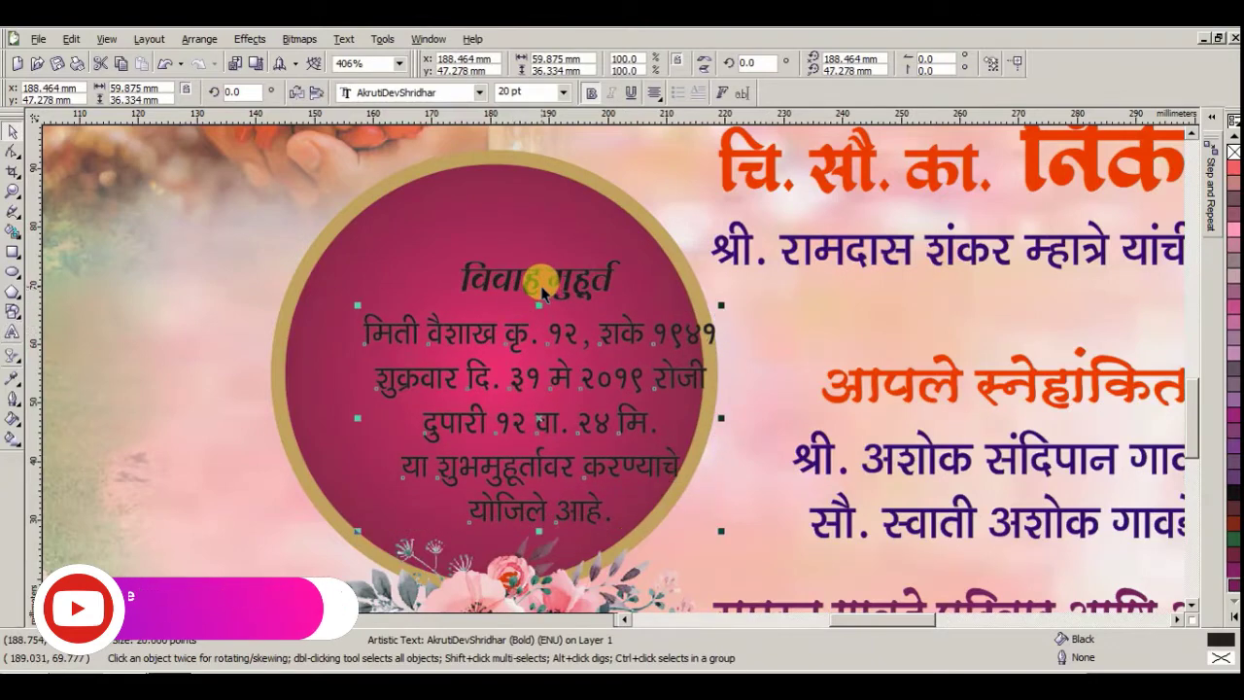
click(533, 277)
drag(623, 265, 712, 224)
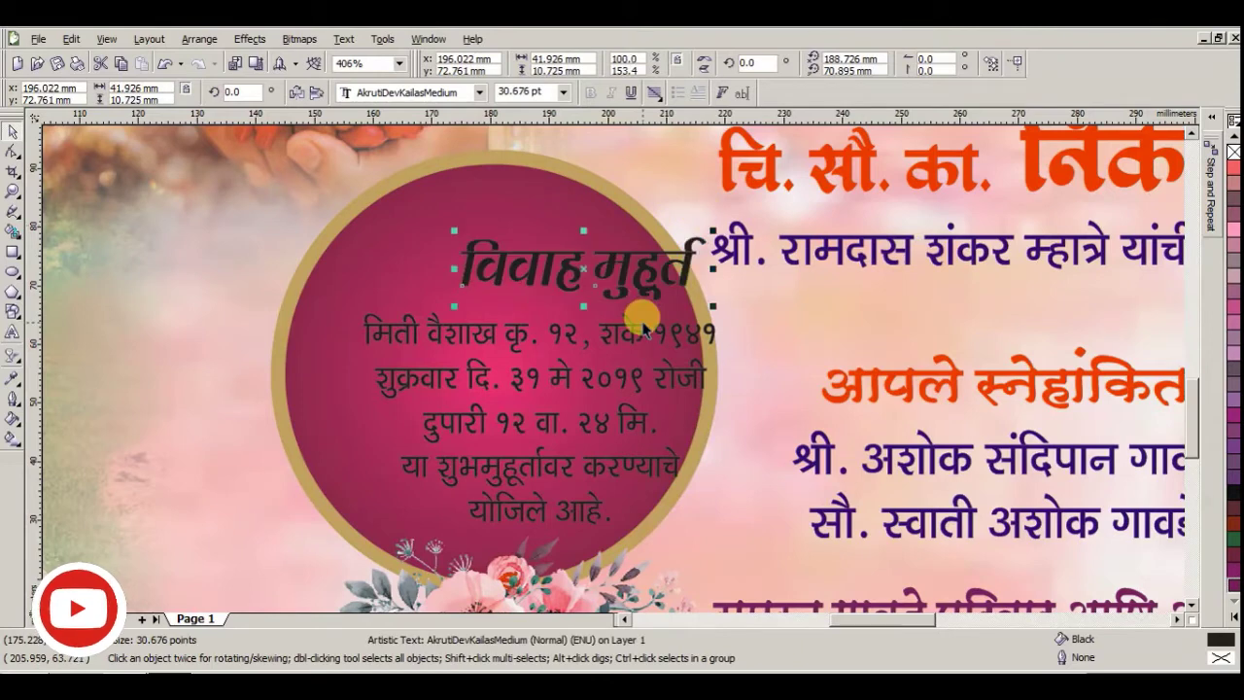
- Centre the heading and muhurat lines inside the magenta circle and enlarge them together to about 62.6 × 51.2 mm
shift+click(637, 321)
drag(623, 320, 589, 321)
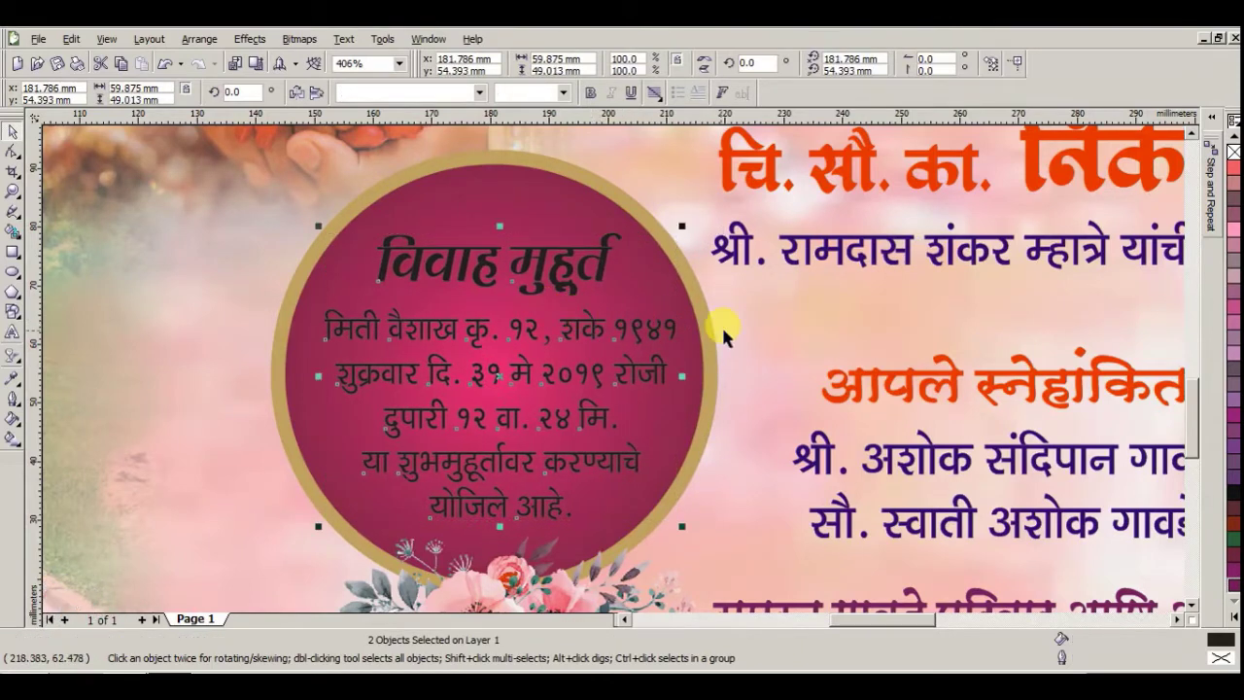
drag(684, 526, 691, 533)
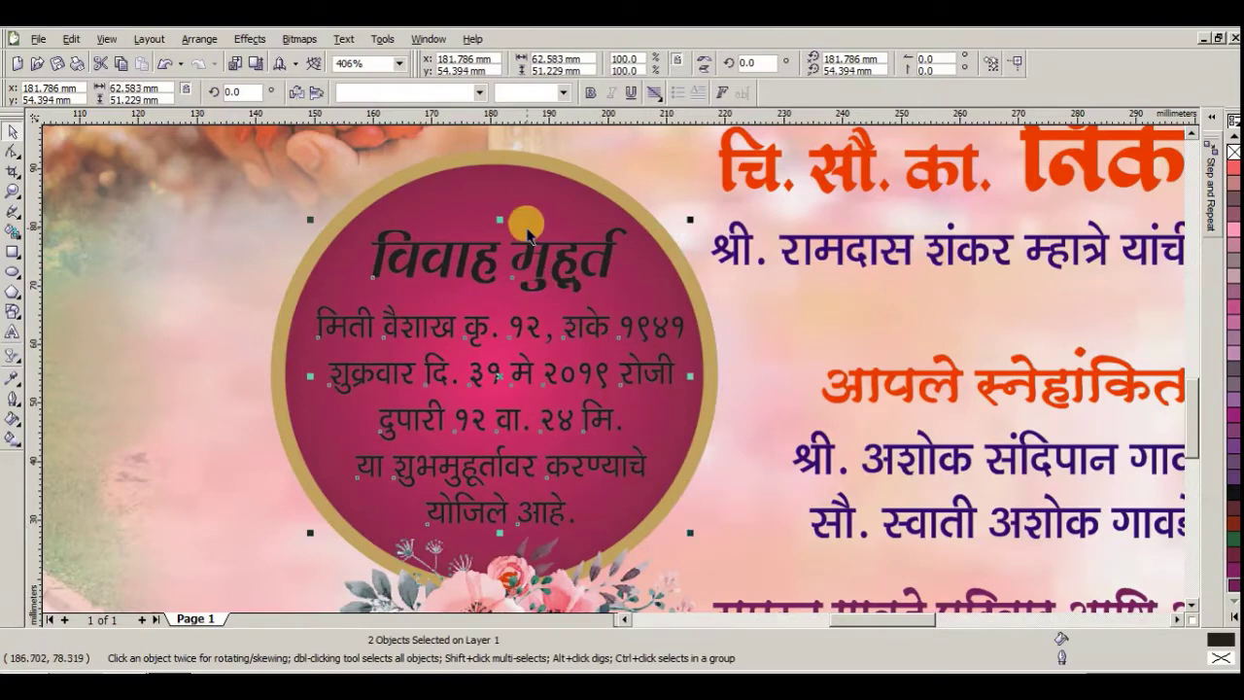
click(787, 358)
- Colour the विवाह मुहूर्त heading yellow with a yellow hairline outline
click(557, 258)
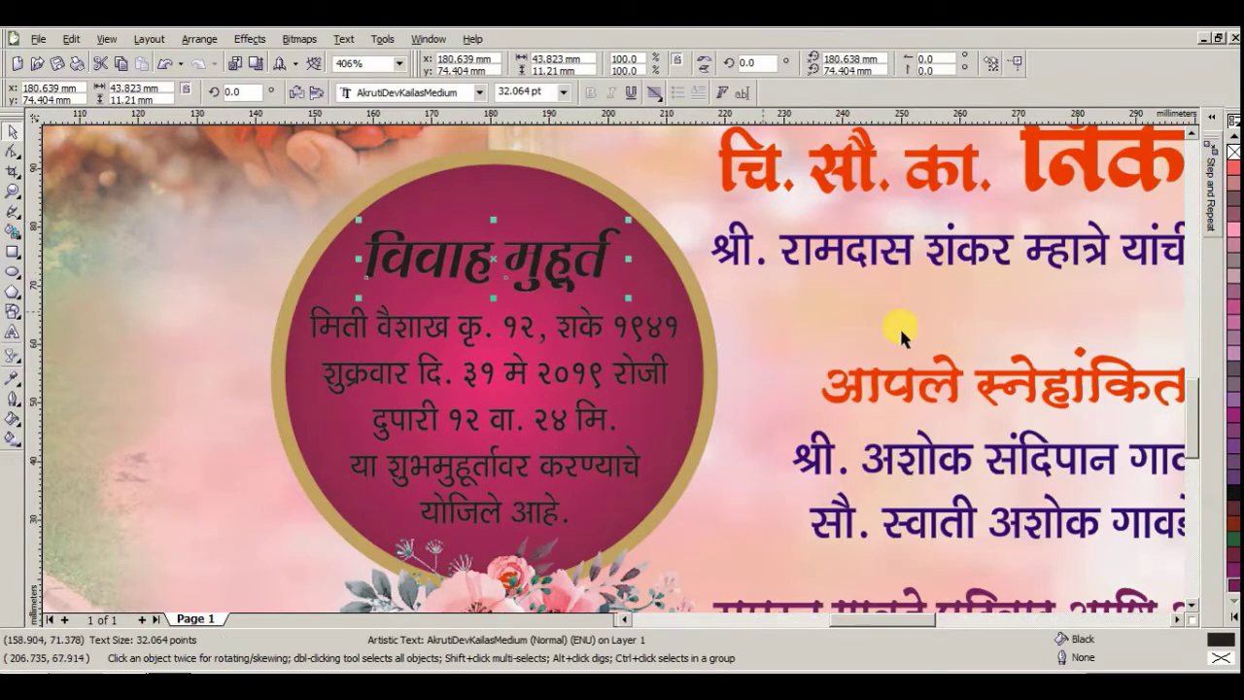
click(1231, 616)
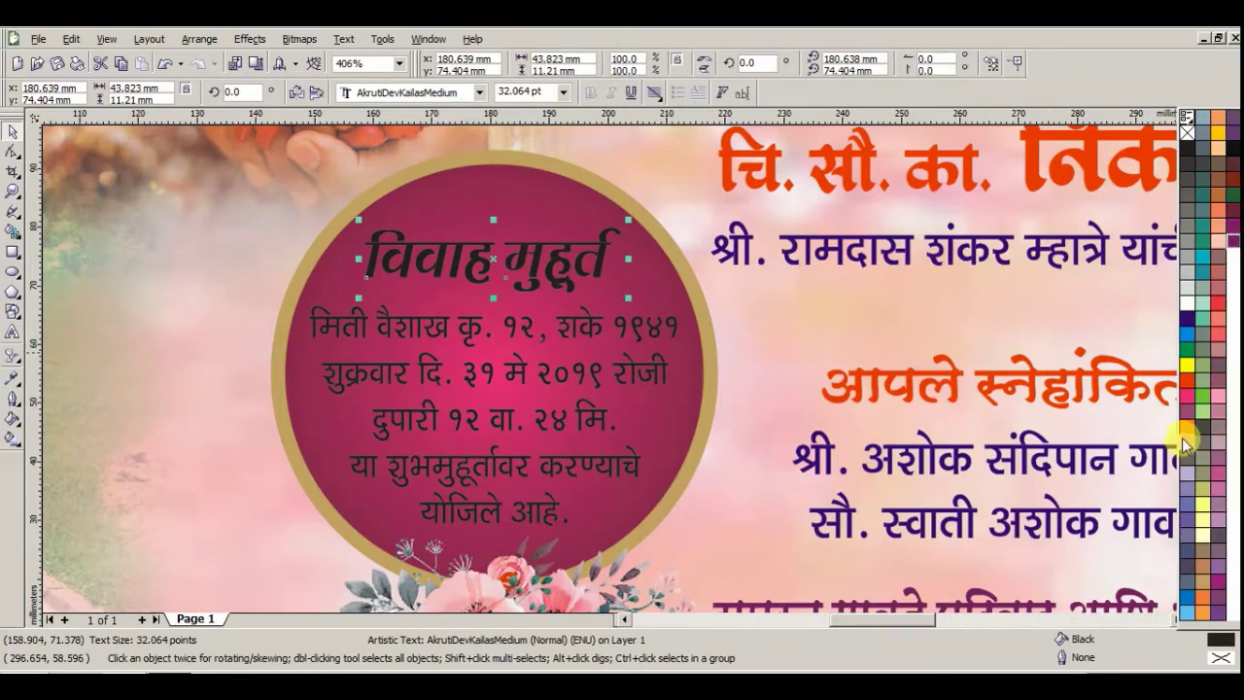
click(1190, 370)
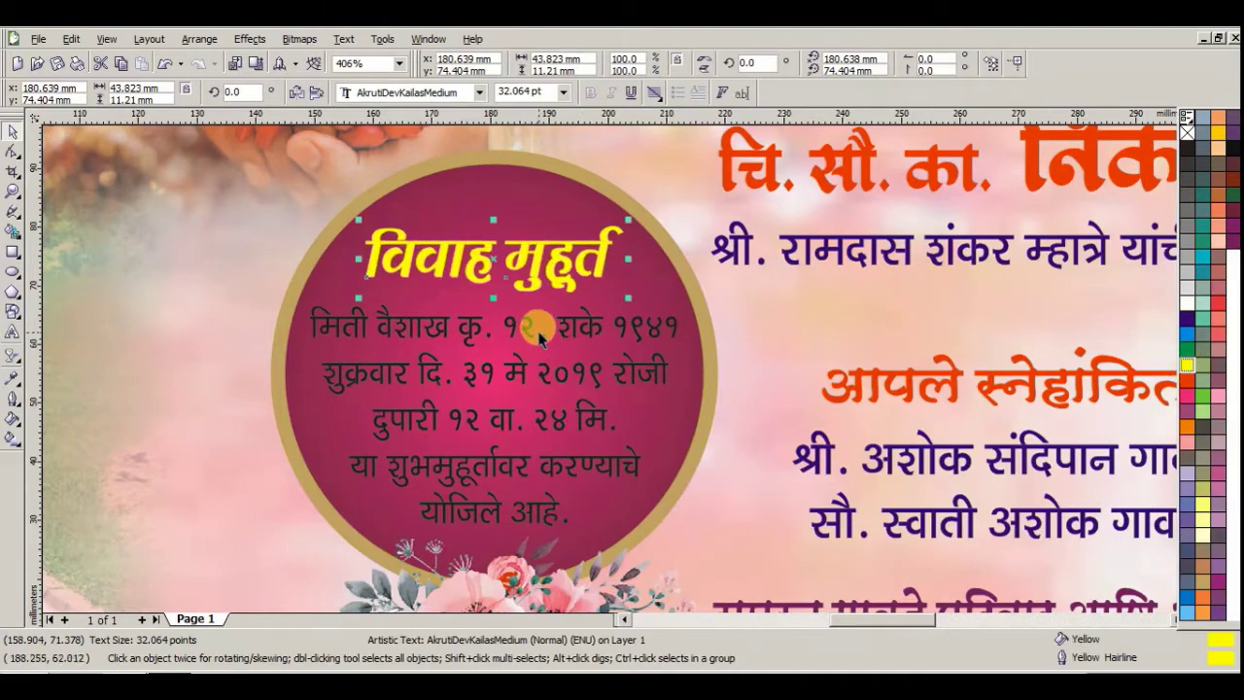
- Colour the five muhurat lines below the heading white
click(647, 332)
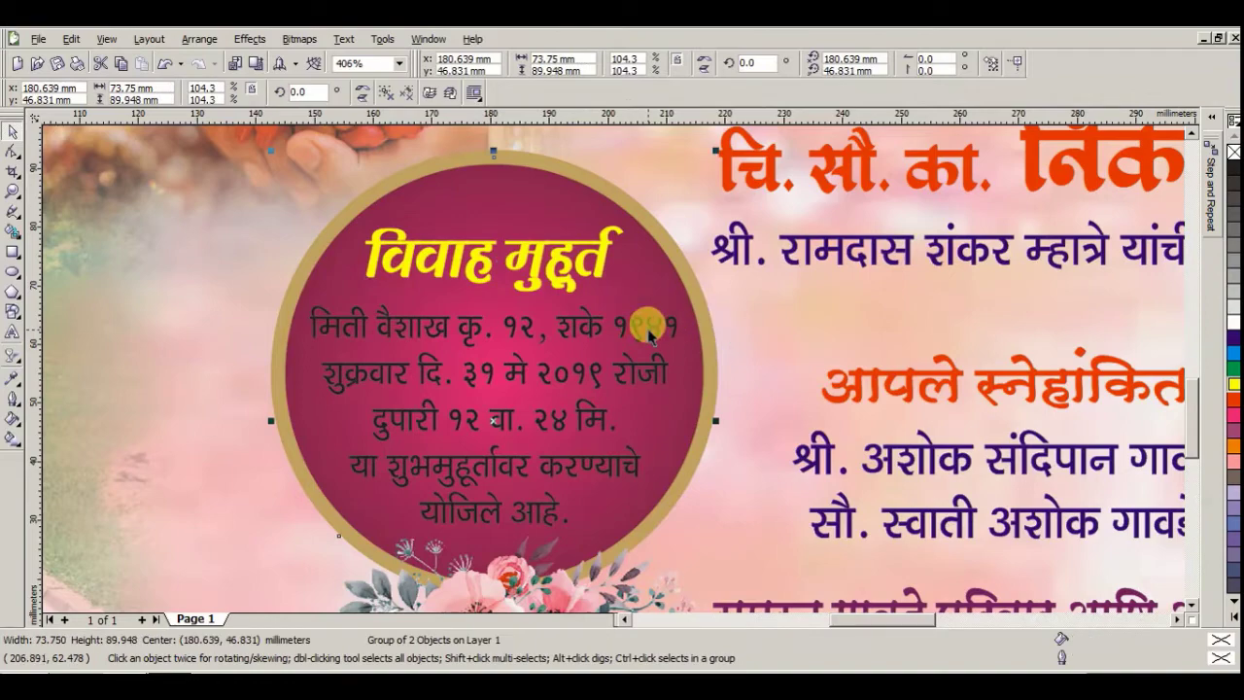
ctrl+click(647, 333)
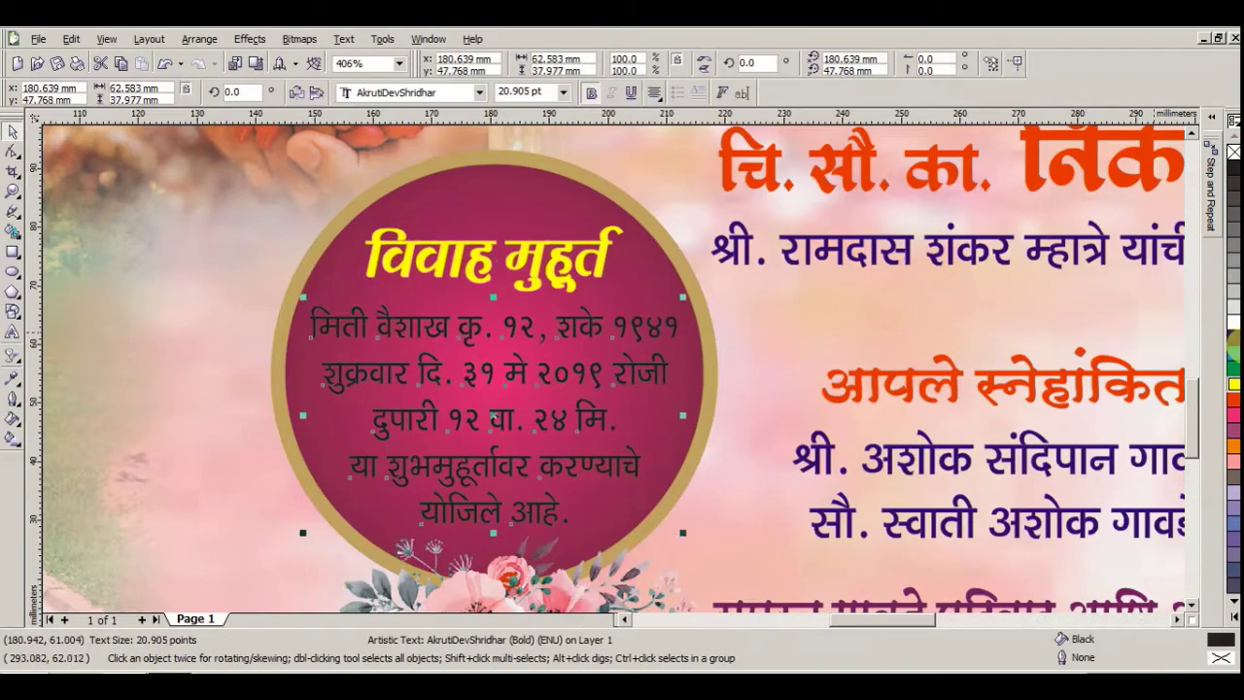
click(739, 436)
click(601, 353)
- Move the हळदी समारंभ heading and its date and time lines from beside the card onto the top of the purple band
key(F3)
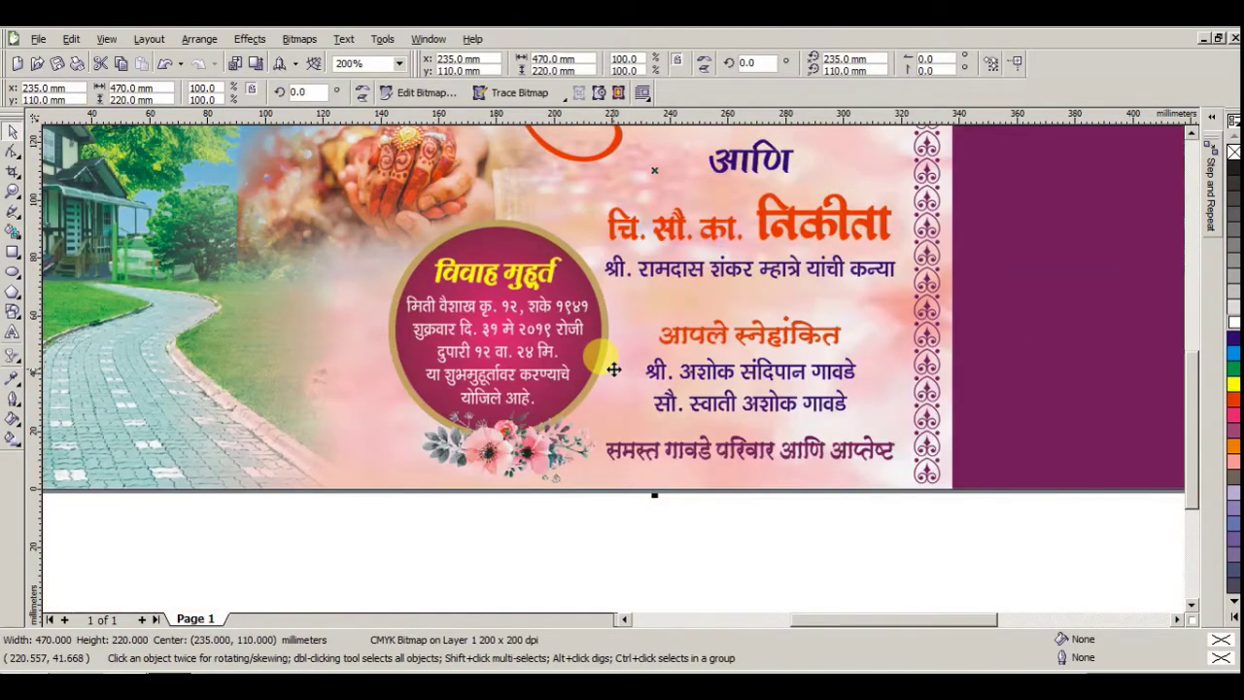
key(F3)
click(350, 182)
key(F2)
drag(350, 183, 919, 450)
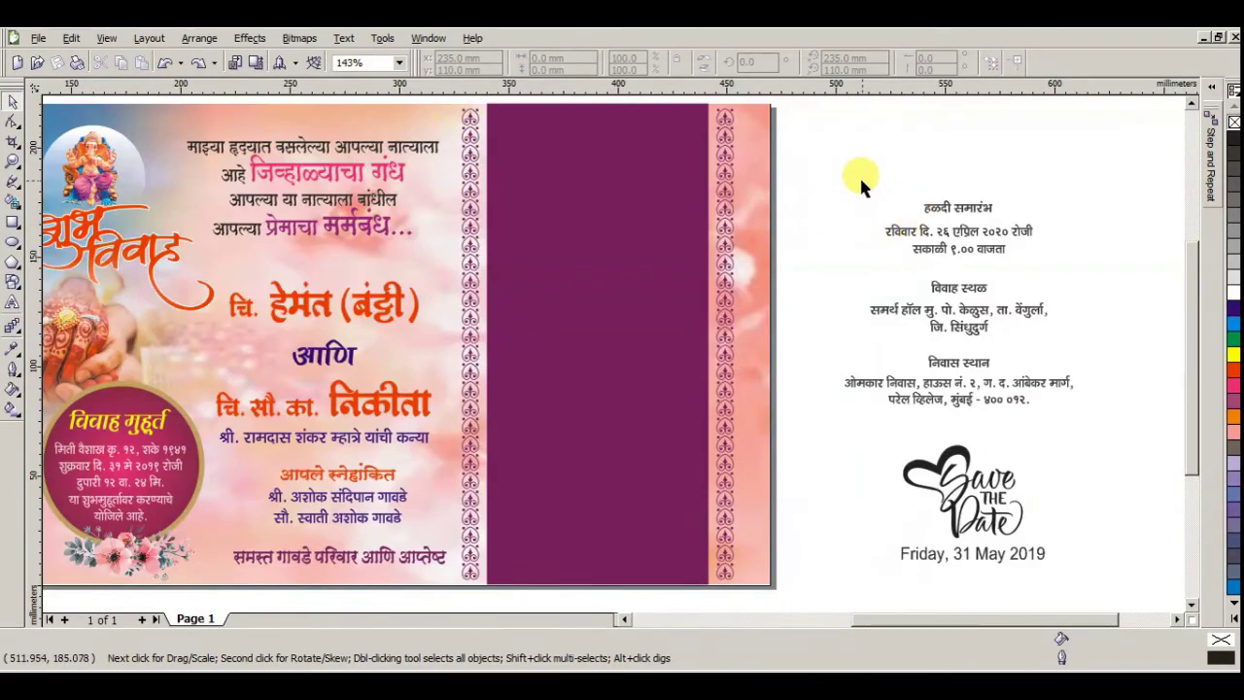
drag(861, 180, 1044, 279)
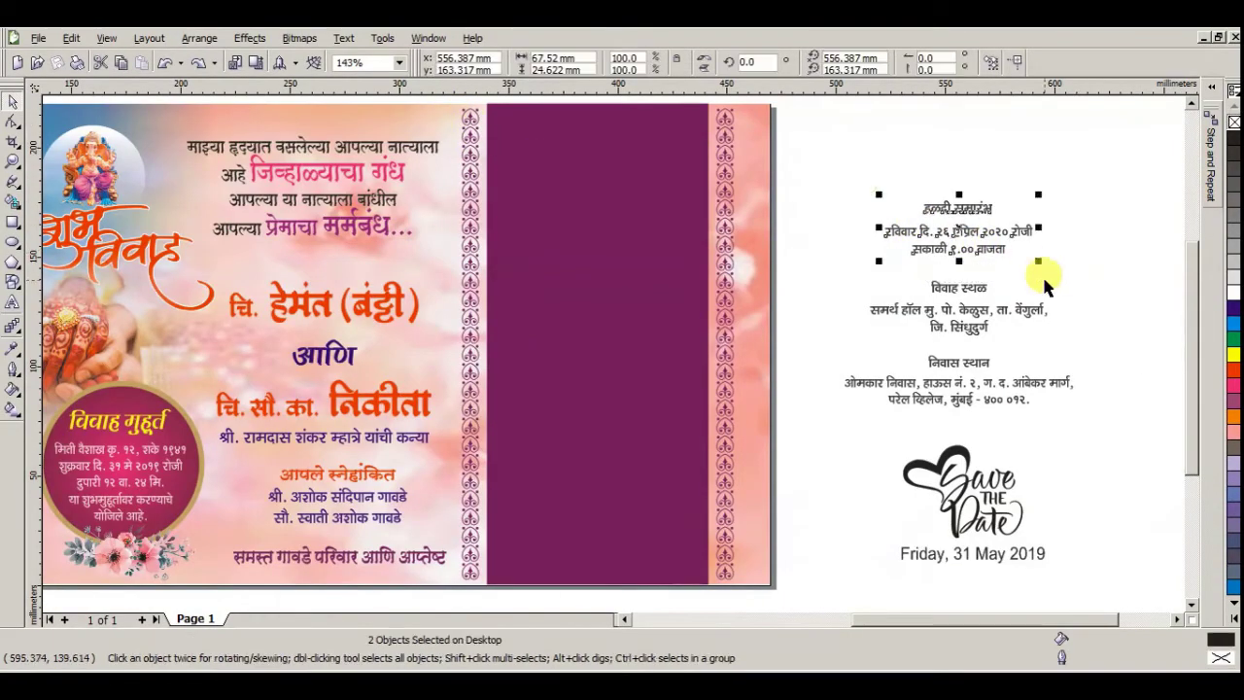
drag(959, 209, 601, 129)
- Move the विवाह स्थळ and निवास स्थान headings with their address lines onto the purple band below the haldi text
drag(801, 223, 1108, 378)
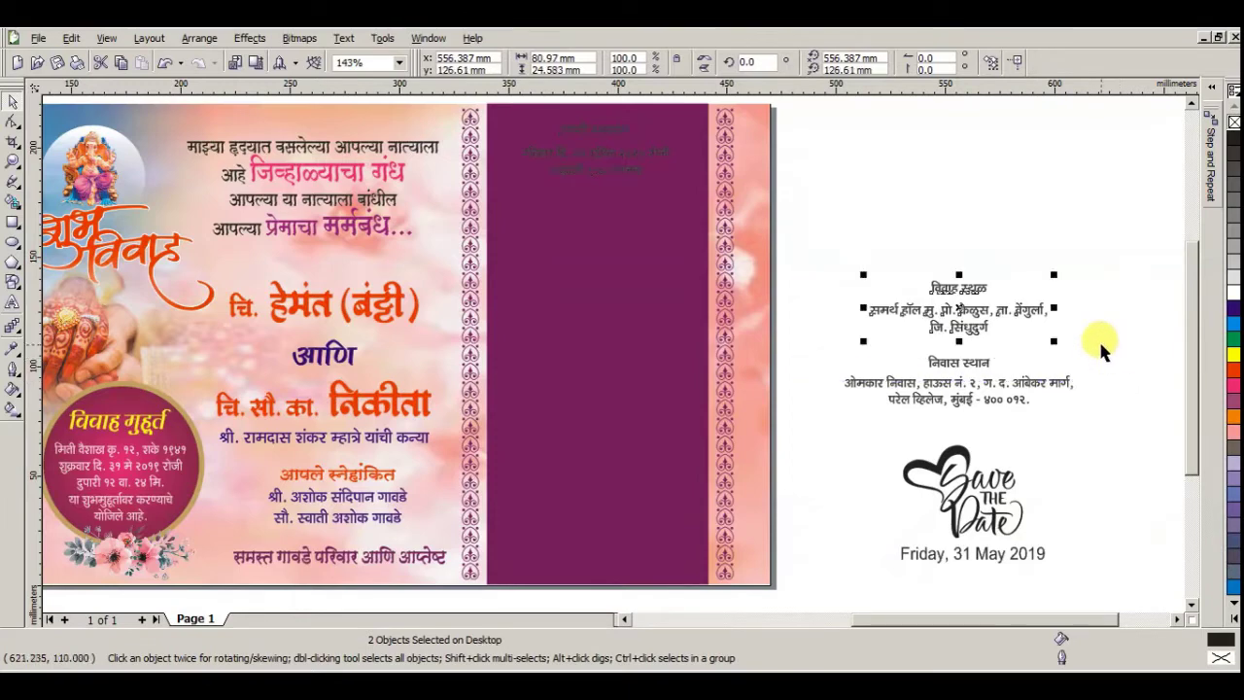
drag(975, 311, 616, 225)
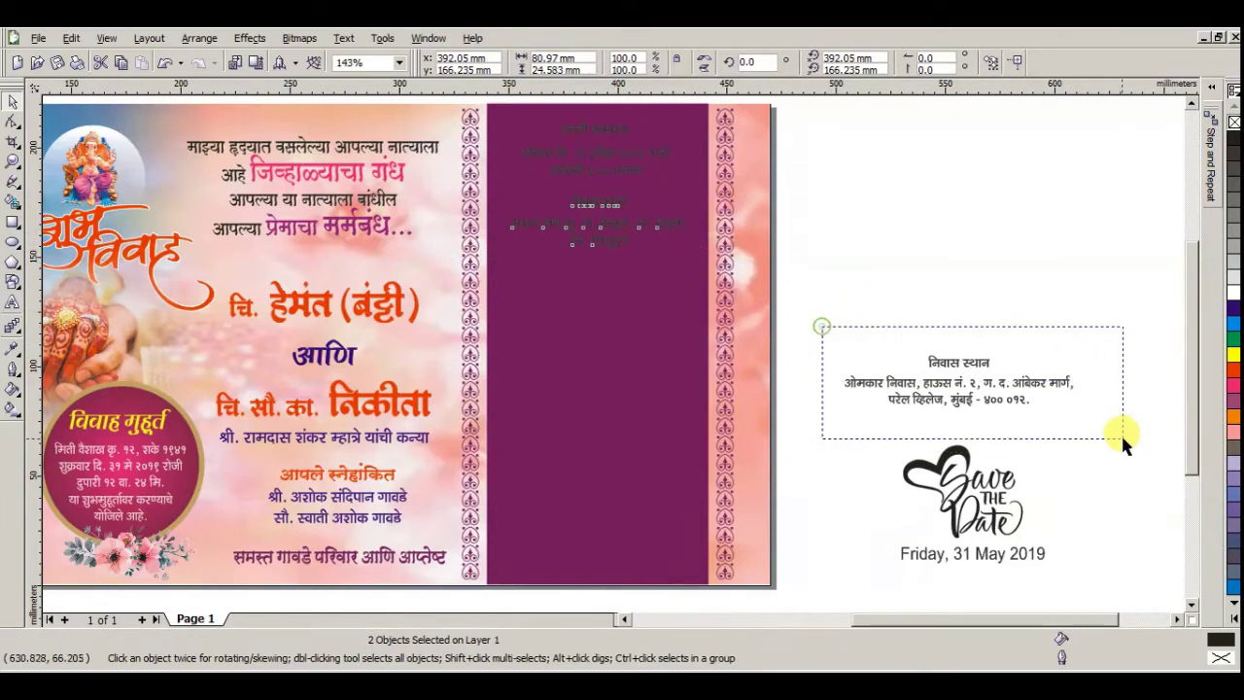
drag(941, 361, 586, 282)
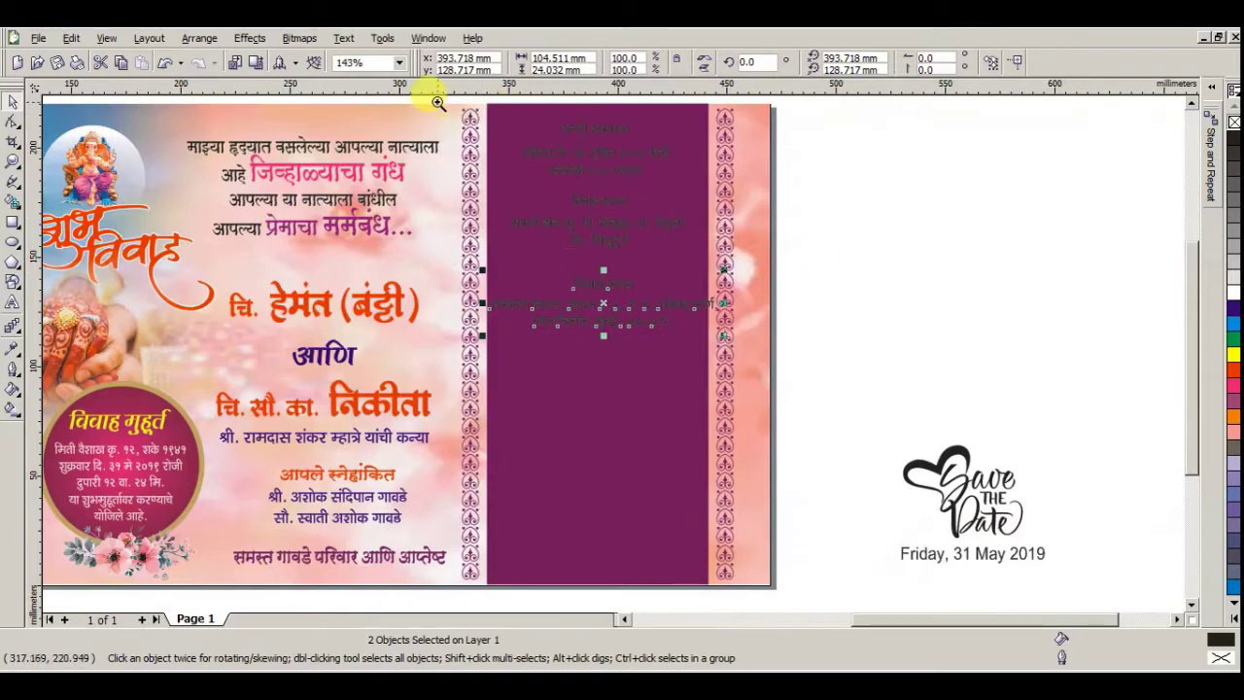
- Centre the विवाह स्थळ heading and venue lines under the हळदी समारंभ text on the purple band
drag(438, 102, 805, 356)
scroll(1183, 100, up, 1)
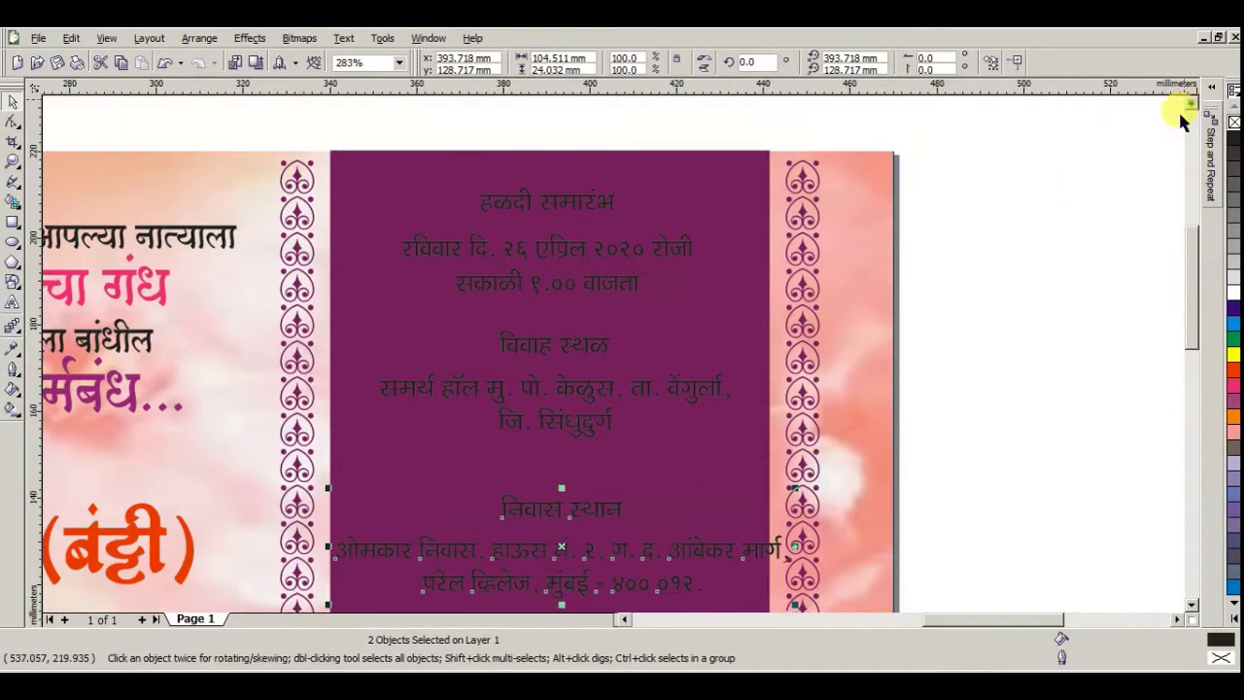
drag(366, 131, 737, 467)
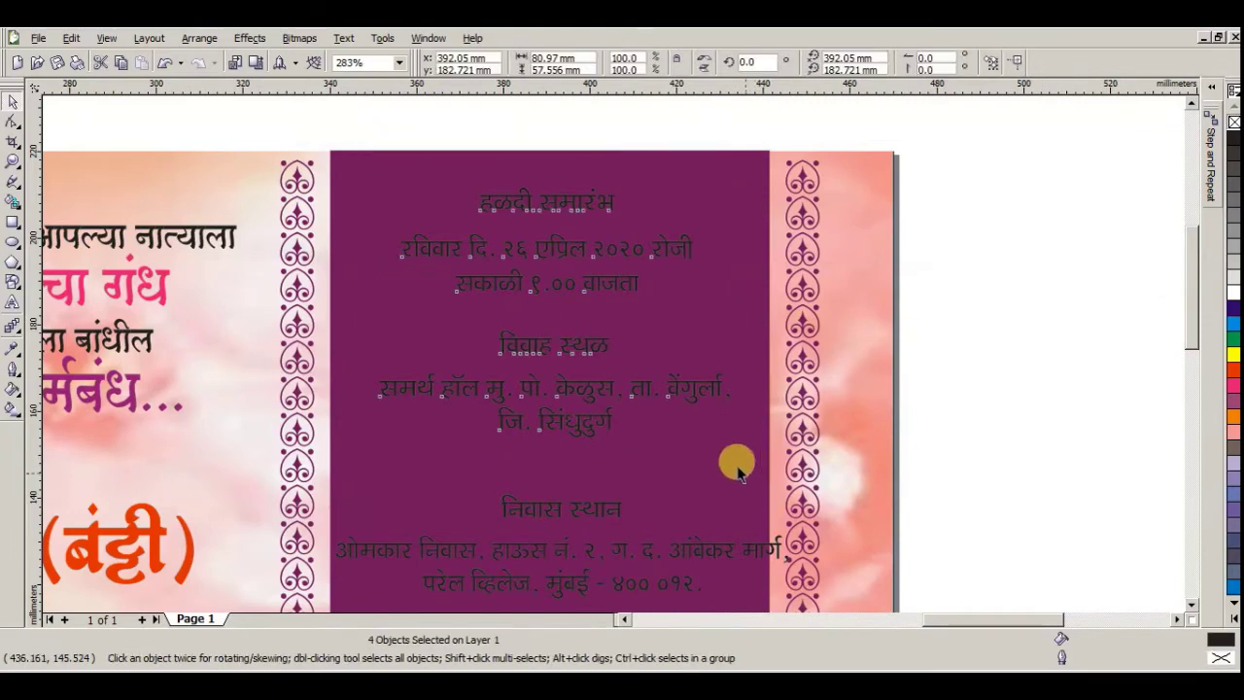
click(498, 206)
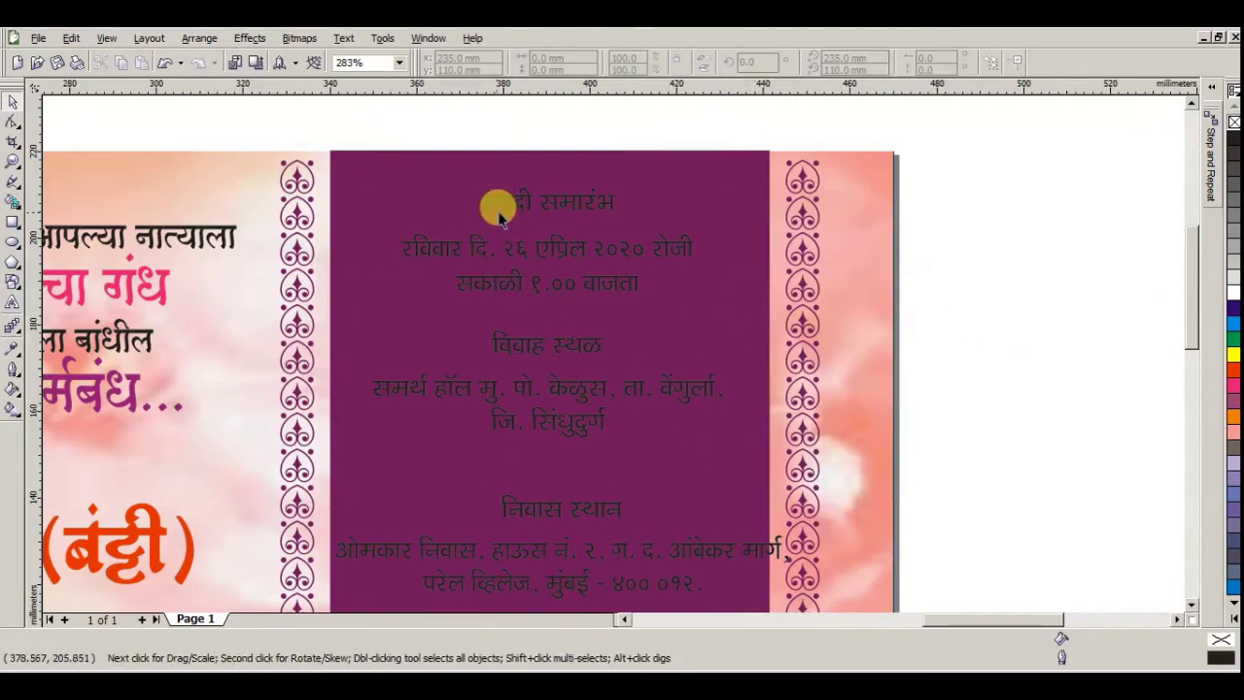
shift+click(542, 344)
- Set the हळदी समारंभ heading's font size to 25 pt
drag(345, 132, 602, 238)
click(603, 239)
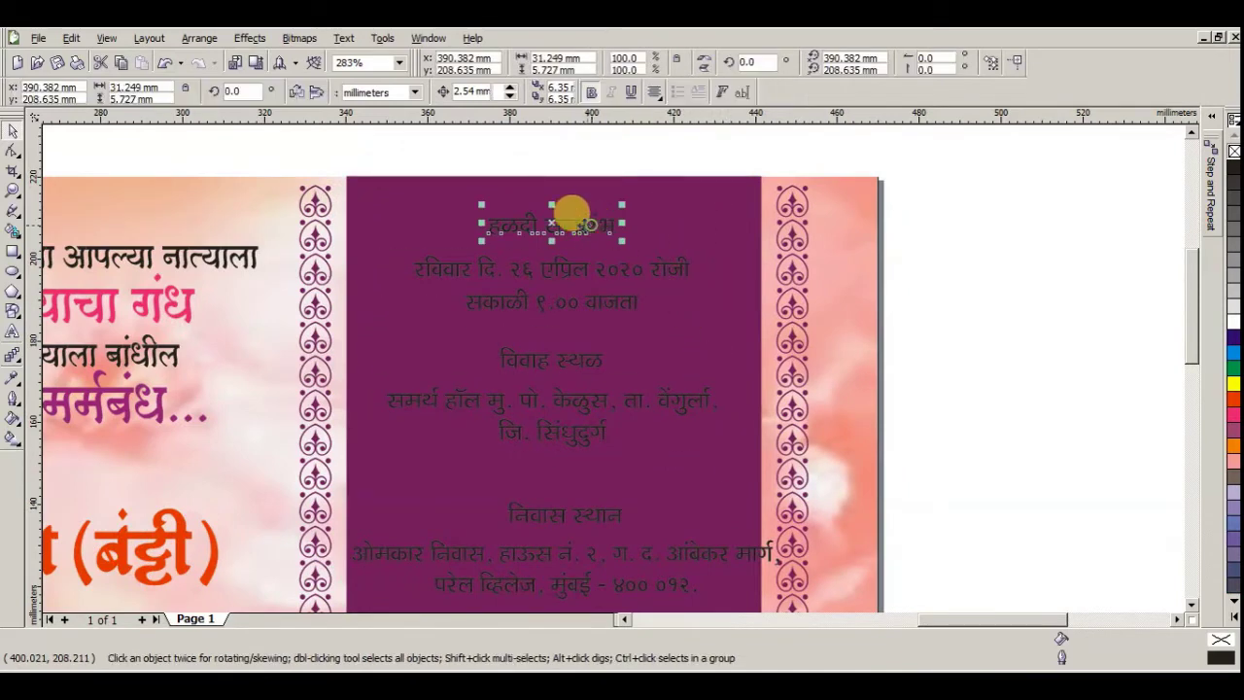
text(25pt)
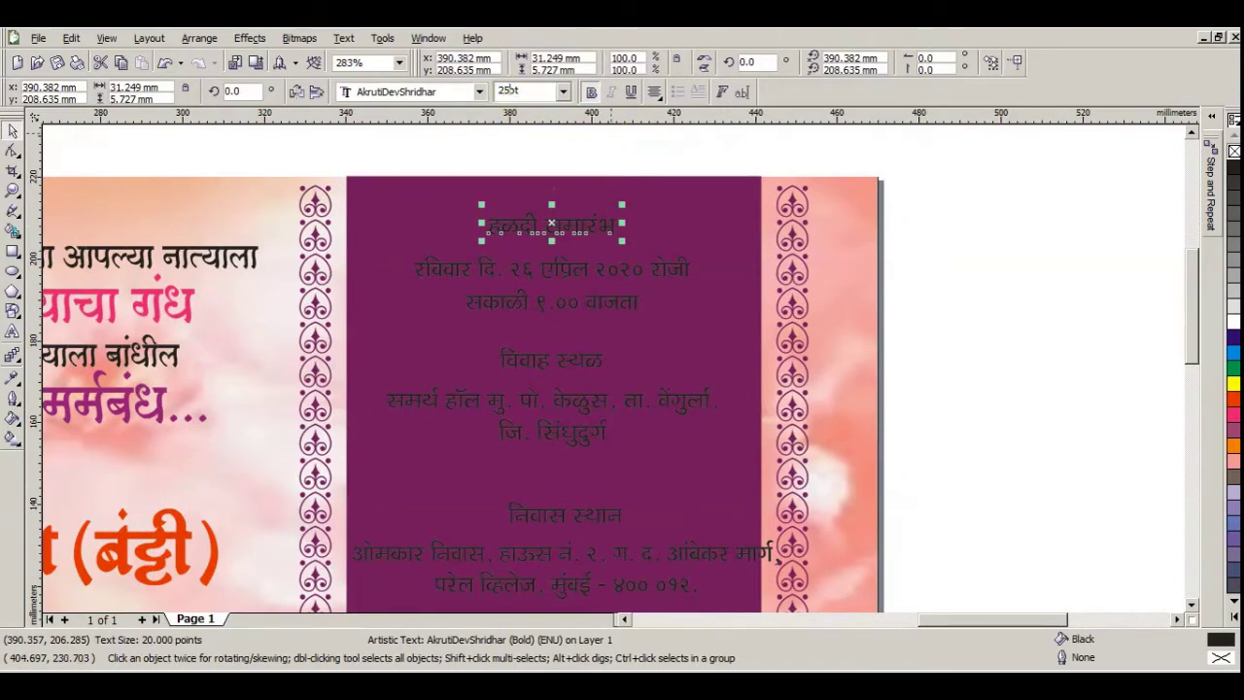
key(Return)
- Set the हळदी समारंभ heading in the AkrutiDevKailasMedium font and fill it yellow
click(415, 97)
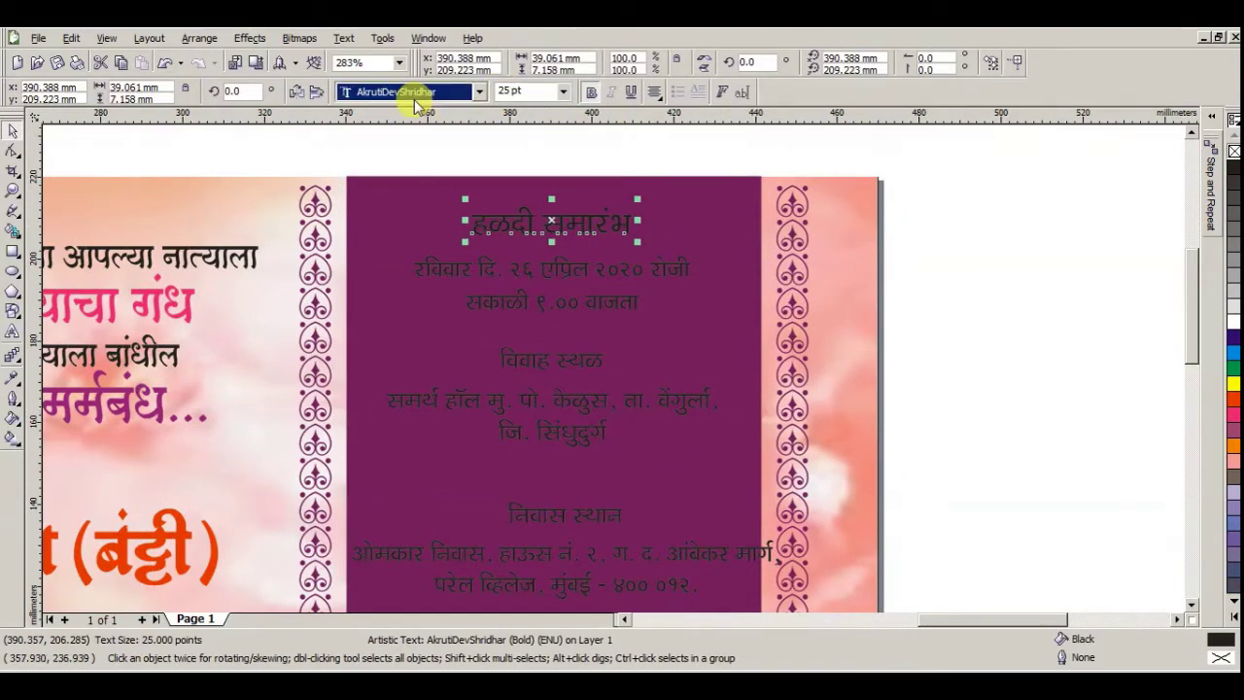
click(411, 91)
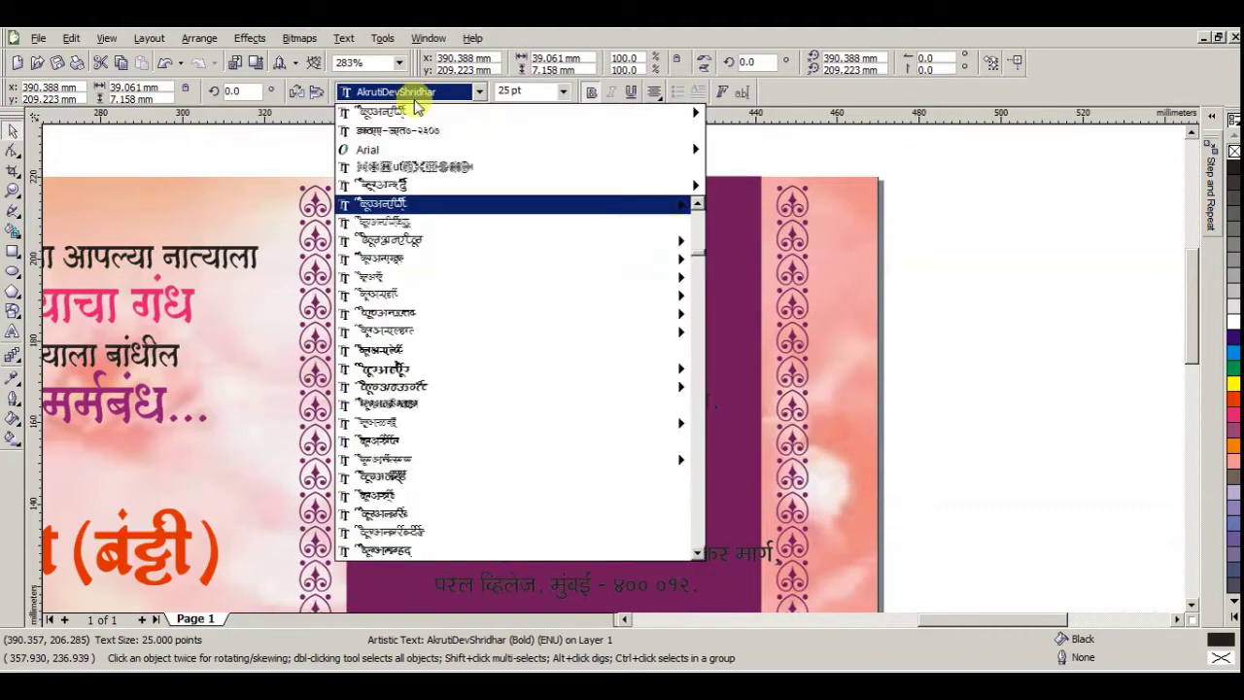
mouse_move(413, 115)
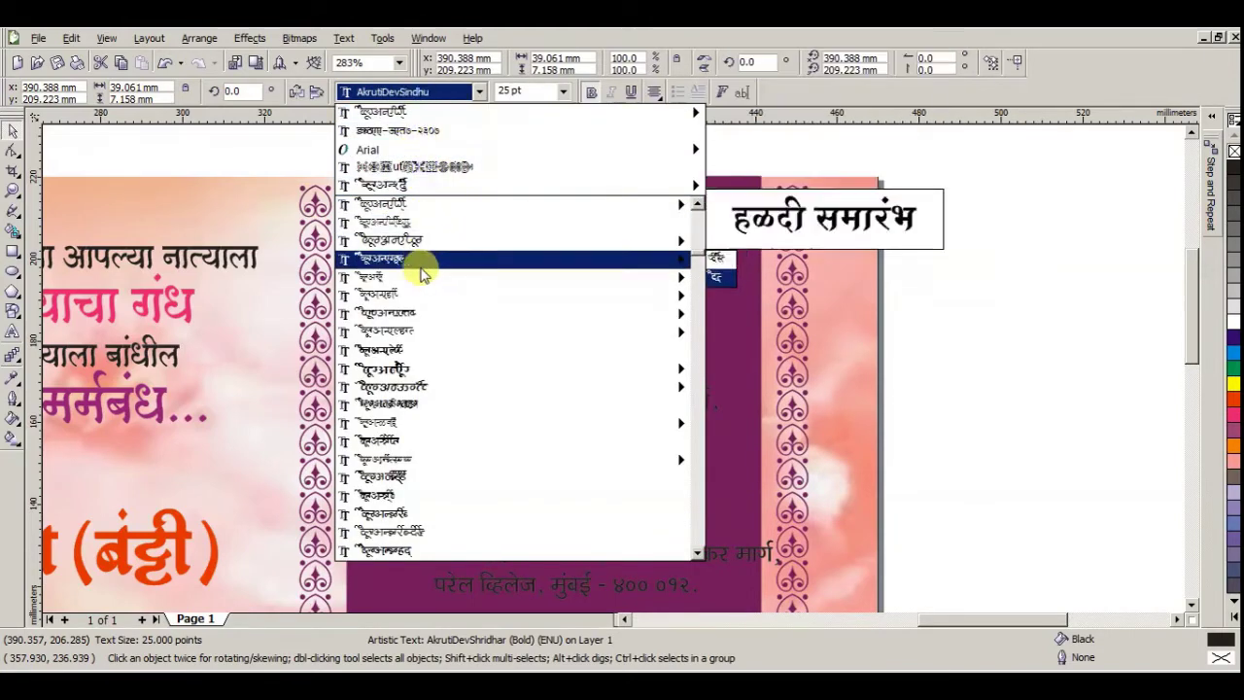
mouse_move(427, 241)
key(Up)
key(Up)
key(Up)
key(Up)
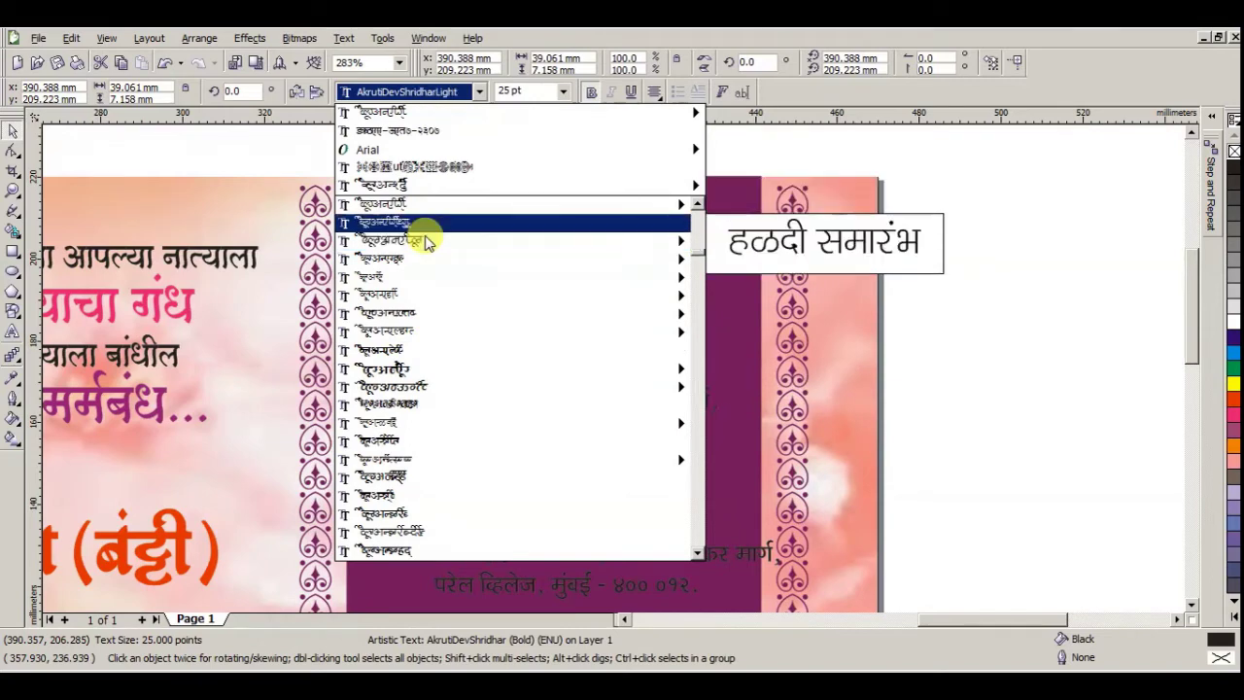
key(Up)
key(Up)
key(Up)
key(Up)
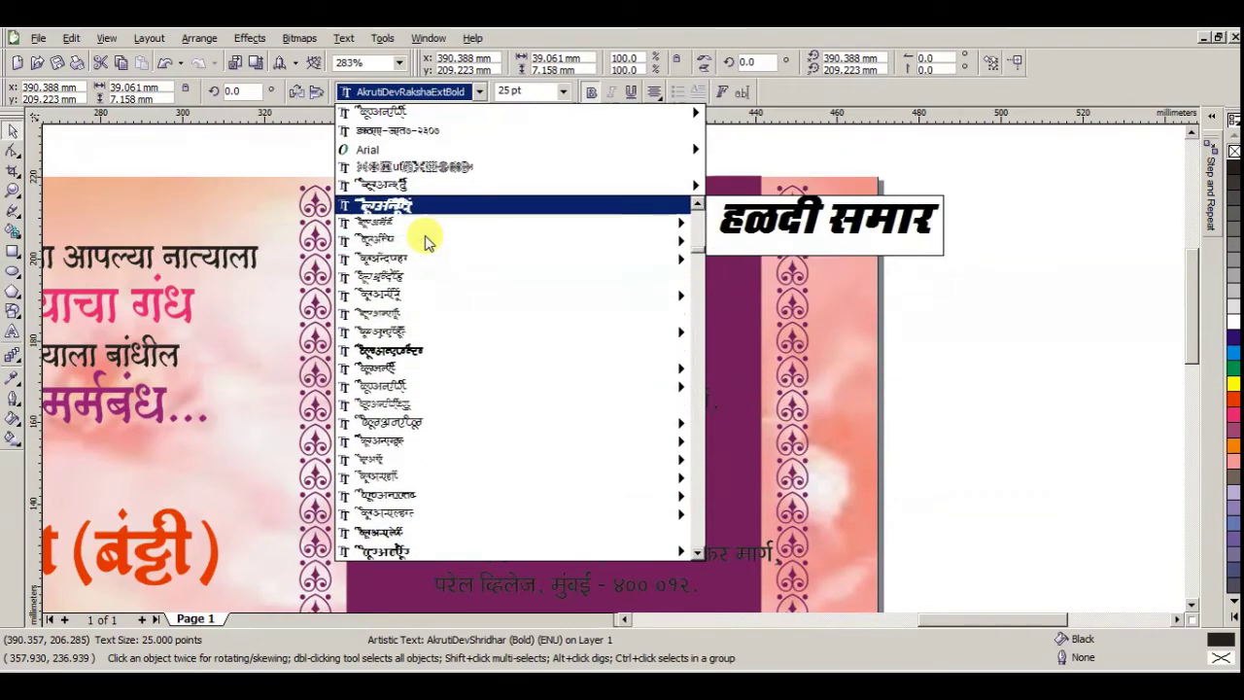
key(Up)
key(Up)
key(Up)
key(Up)
key(Up)
key(Up)
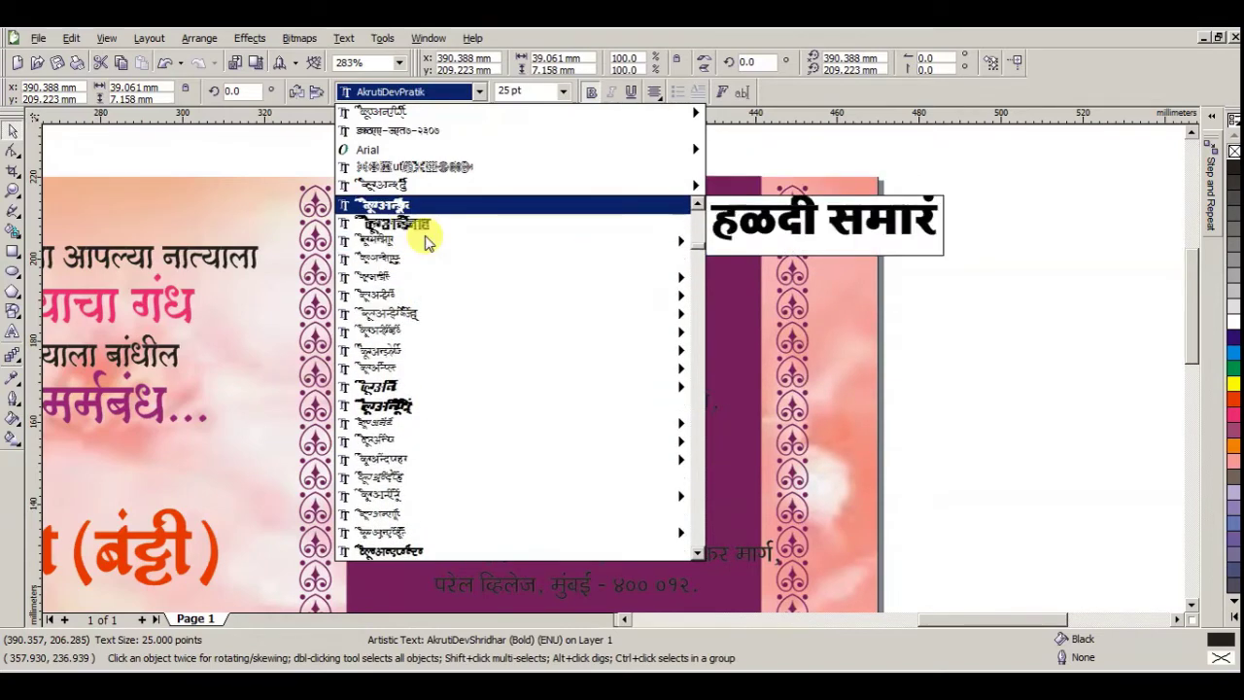
key(Up)
key(Up)
key(Up)
key(Up)
key(Up)
key(Up)
key(Up)
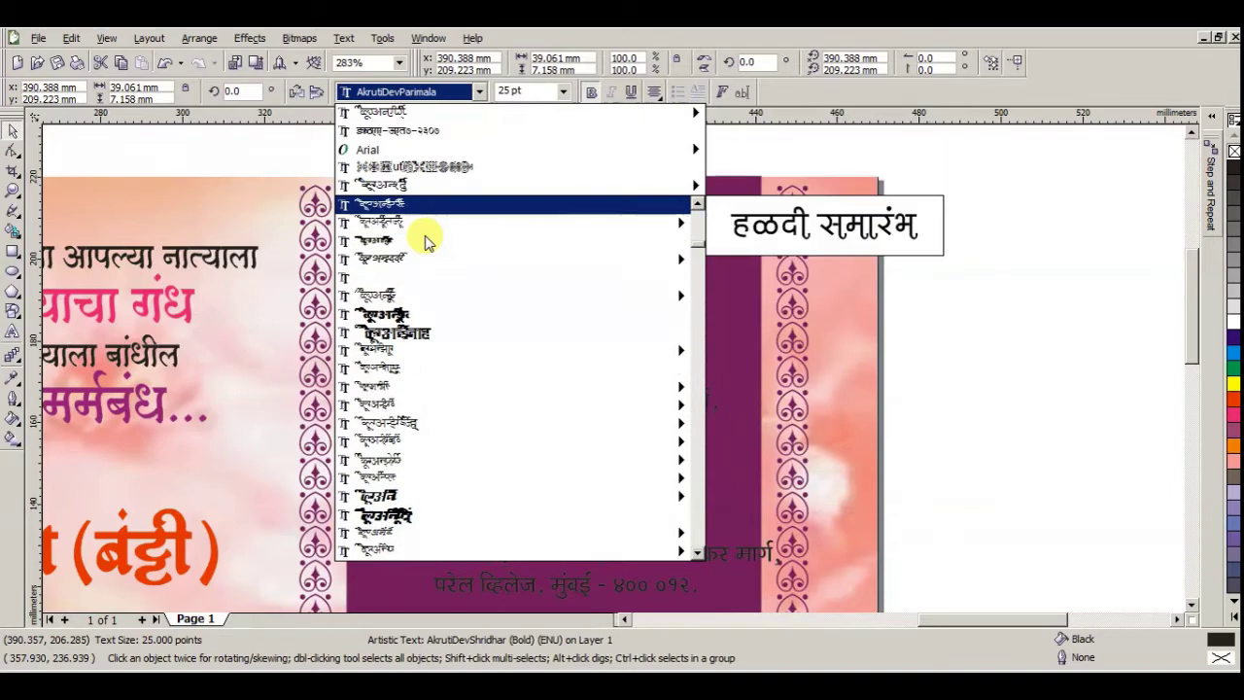
key(Up)
key(Up)
key(Up)
key(Up)
key(Up)
key(Up)
key(Up)
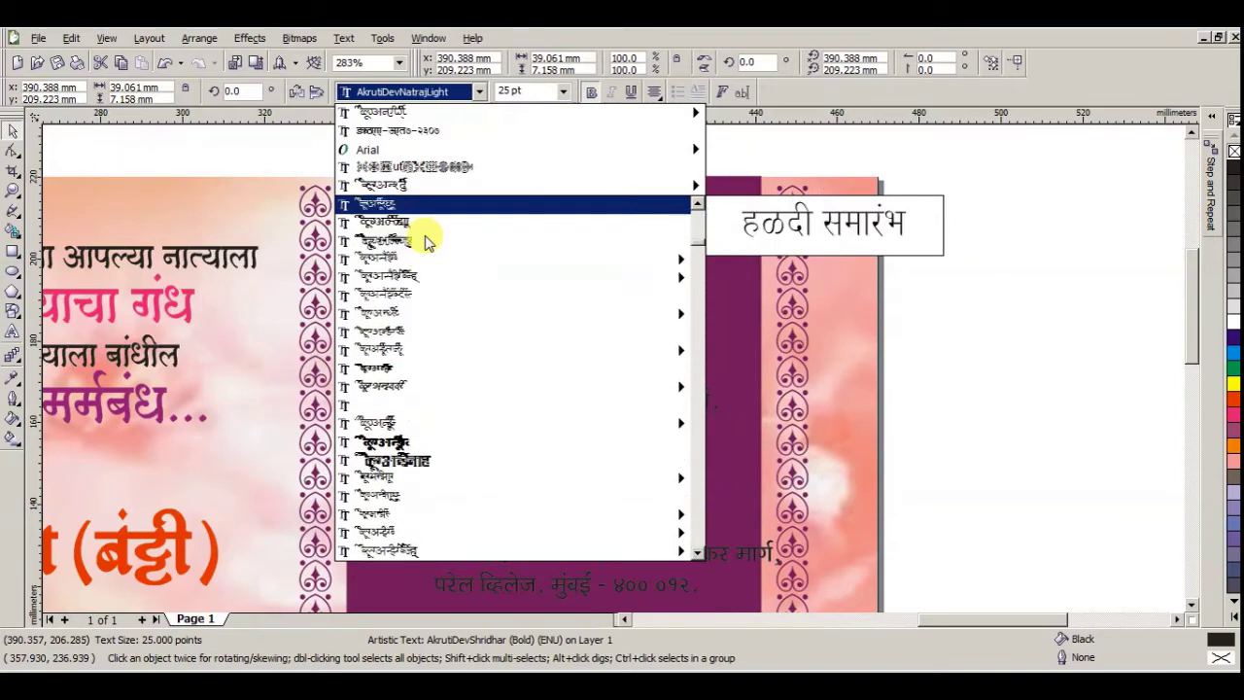
key(Up)
key(Up)
key(Up)
key(Up)
key(Up)
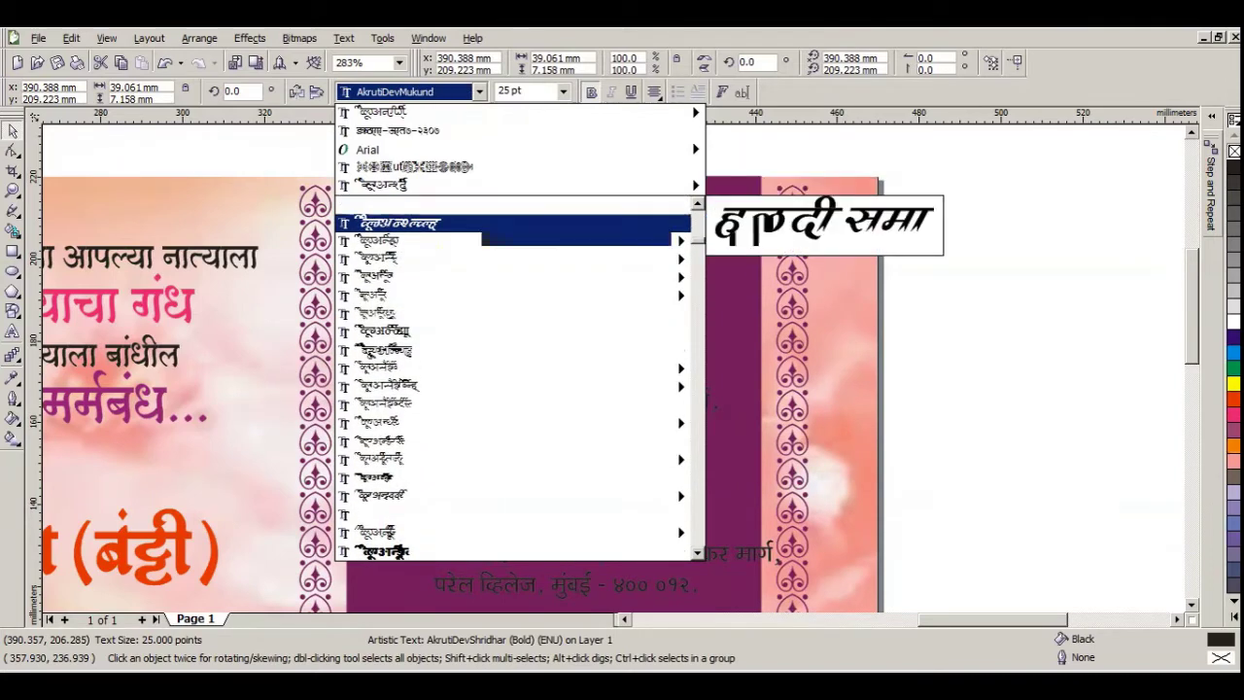
key(Up)
key(Up)
key(Up)
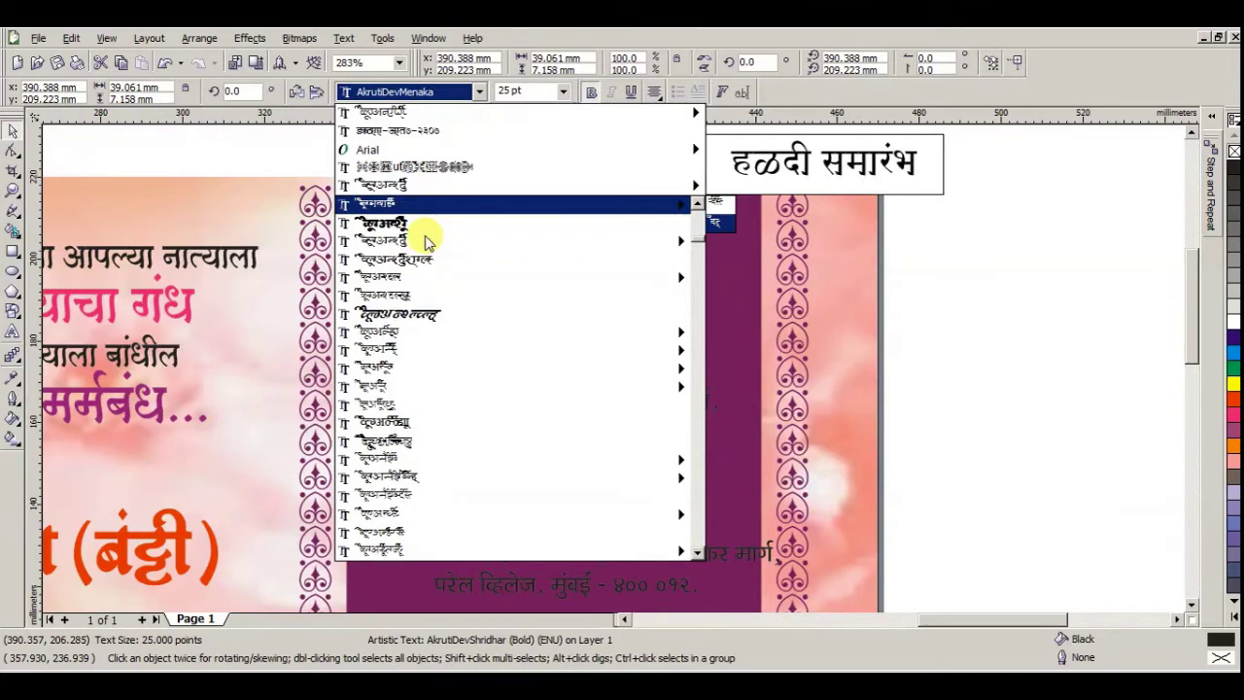
key(Up)
key(Up)
key(Up)
key(Up)
key(Up)
key(Up)
key(Up)
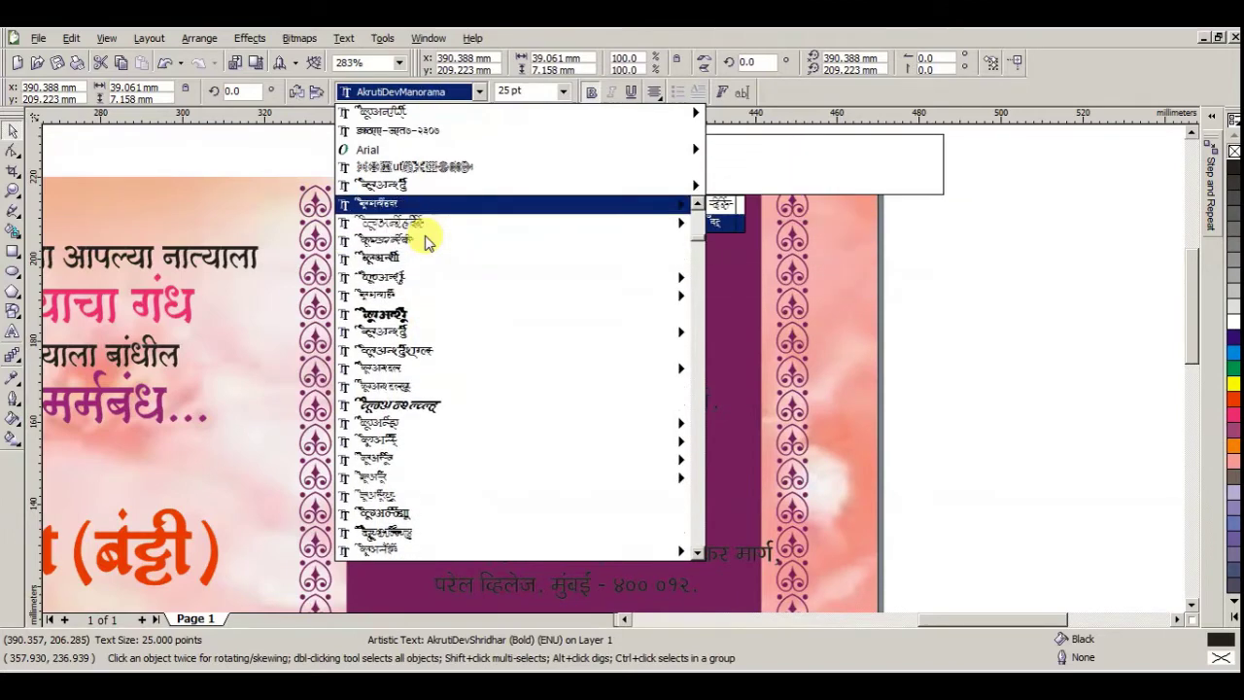
key(Up)
key(Up)
key(Up)
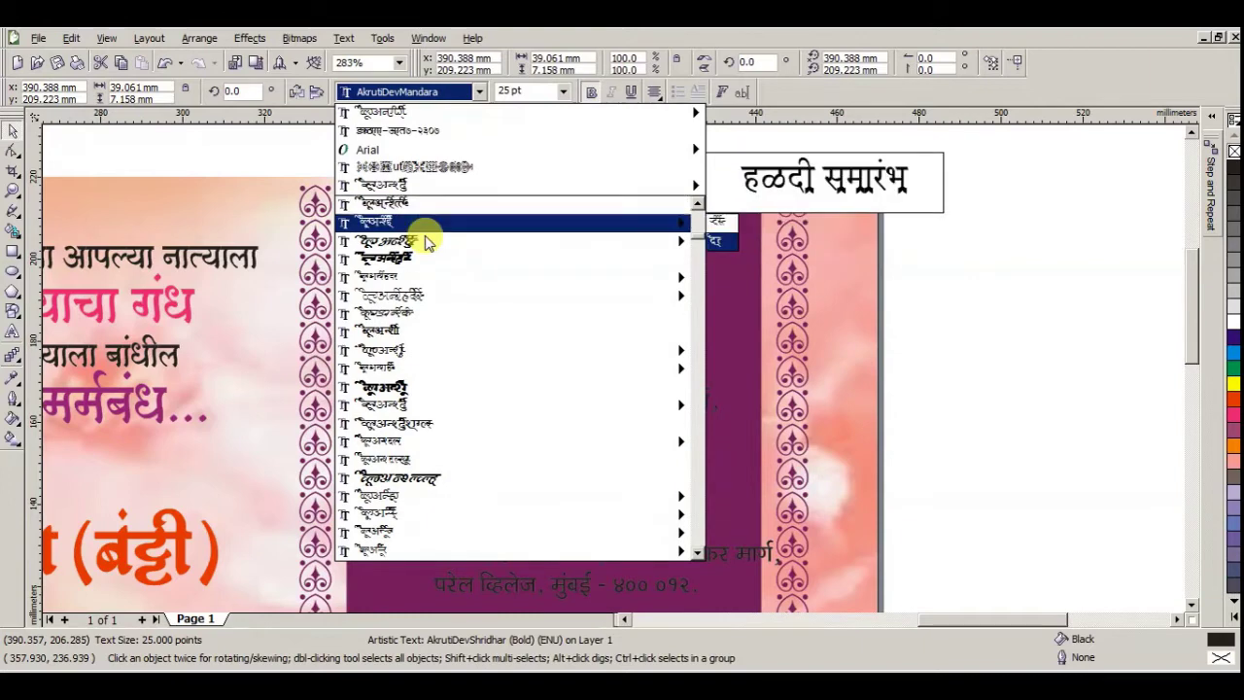
key(Up)
key(Up)
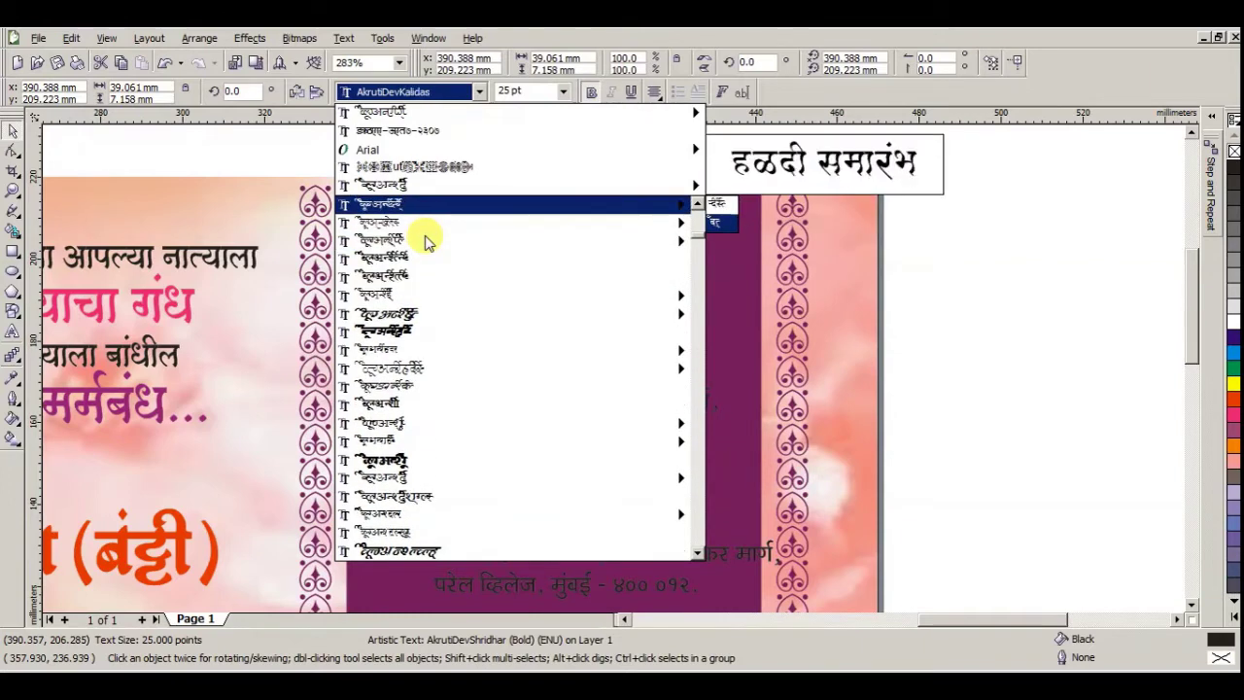
key(Return)
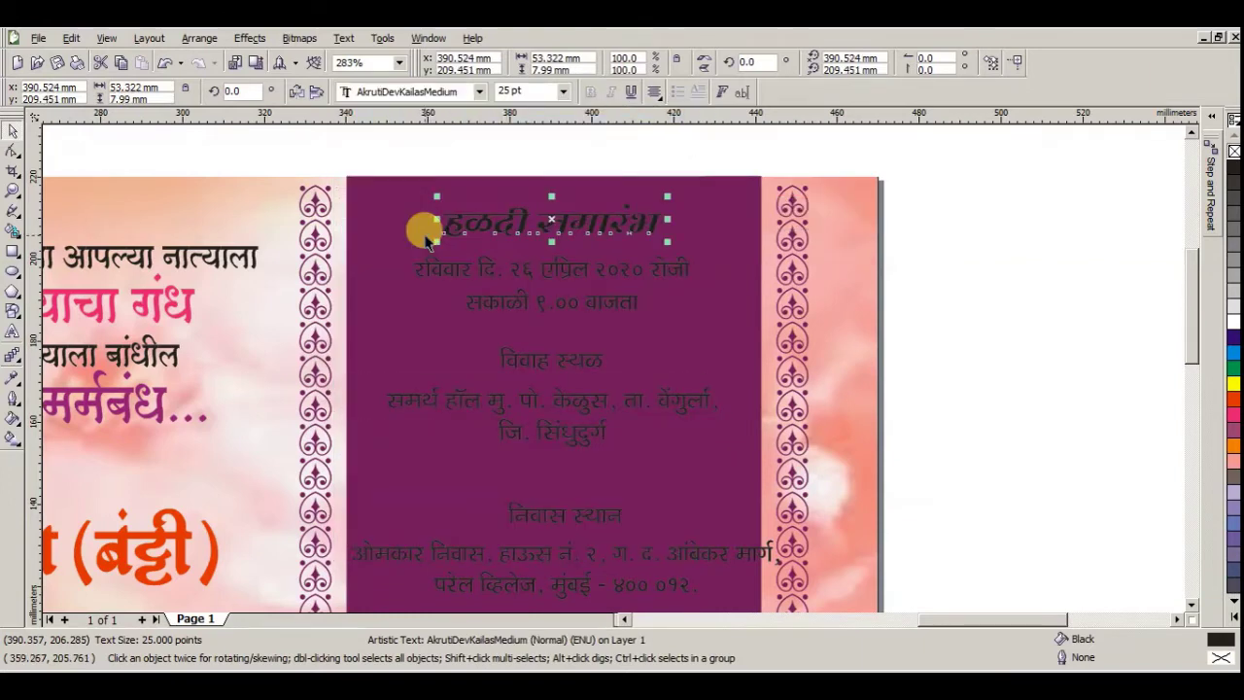
click(1232, 388)
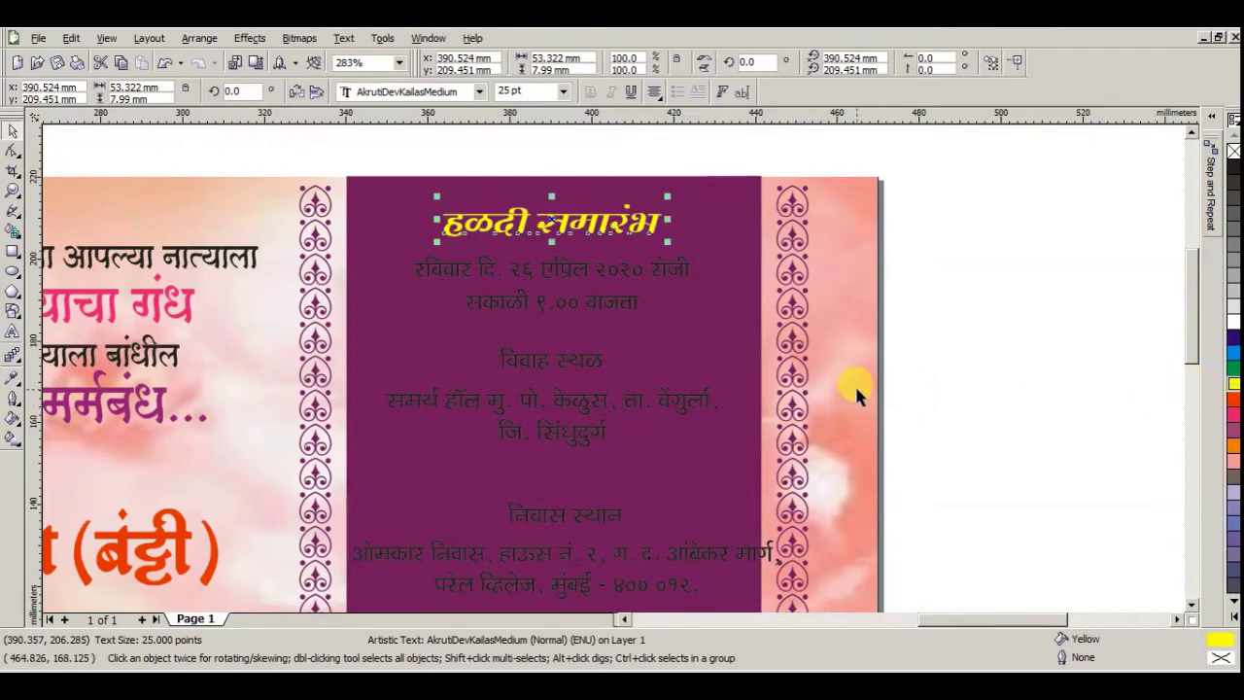
- Set the date and time lines under हळदी समारंभ to 22 pt and fill them white
click(533, 303)
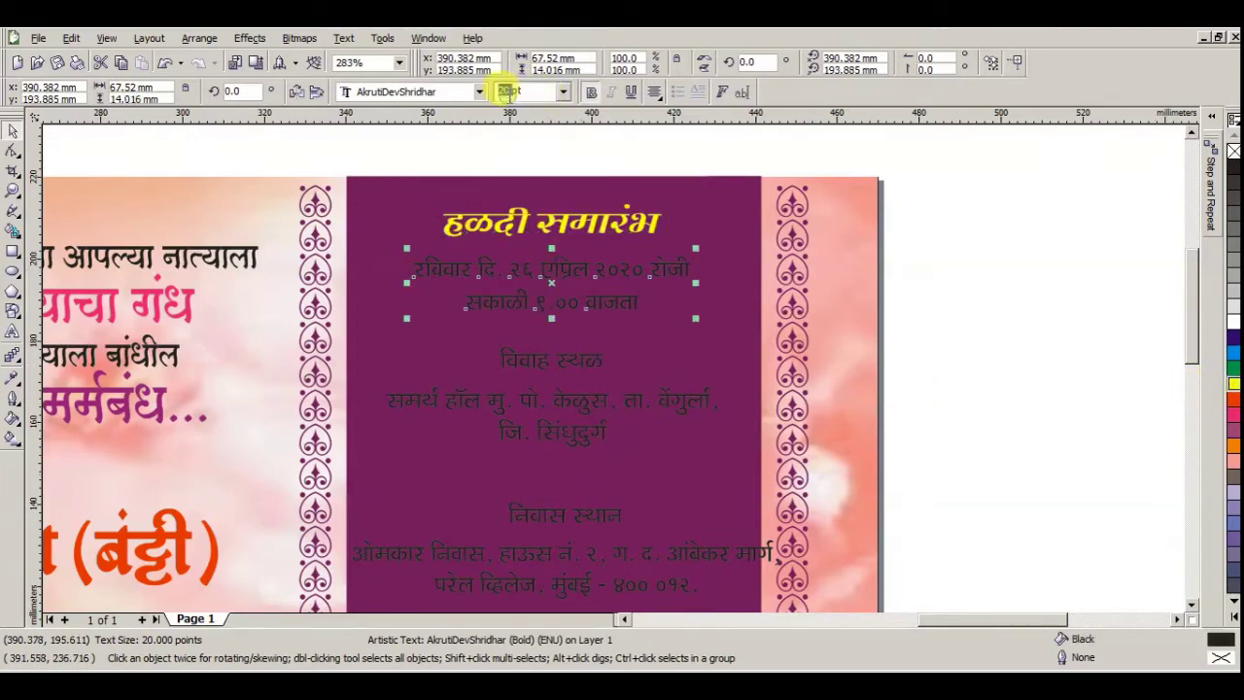
key(Return)
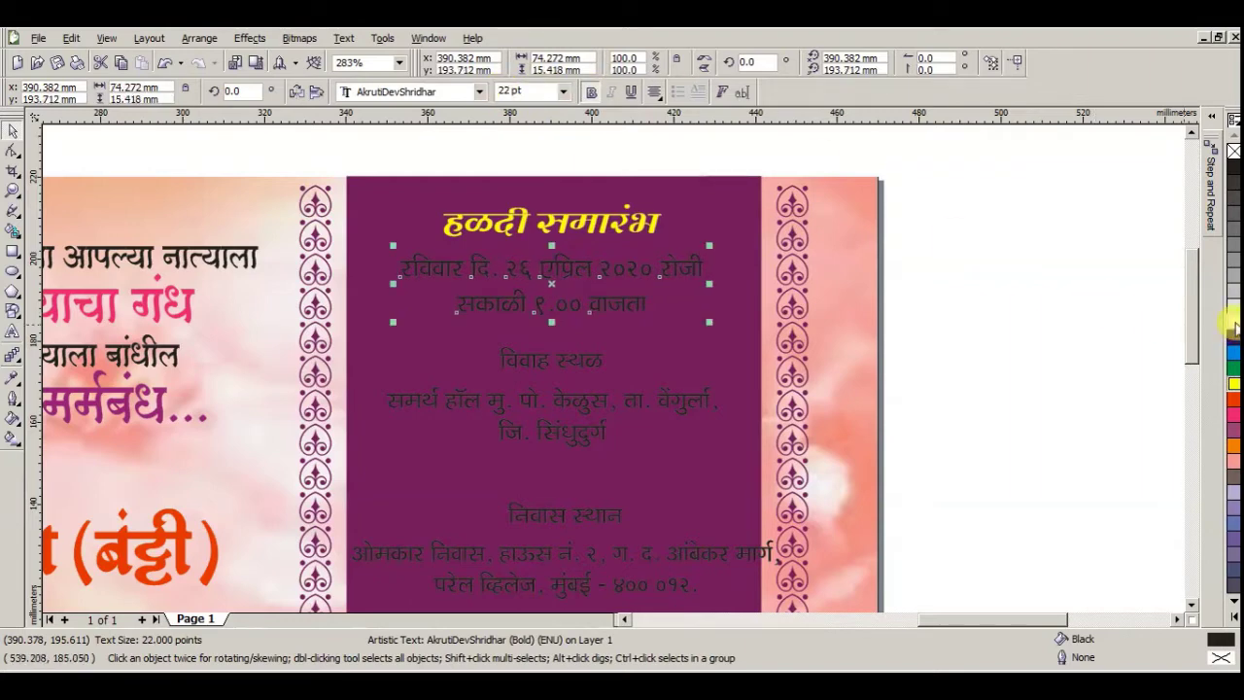
click(894, 388)
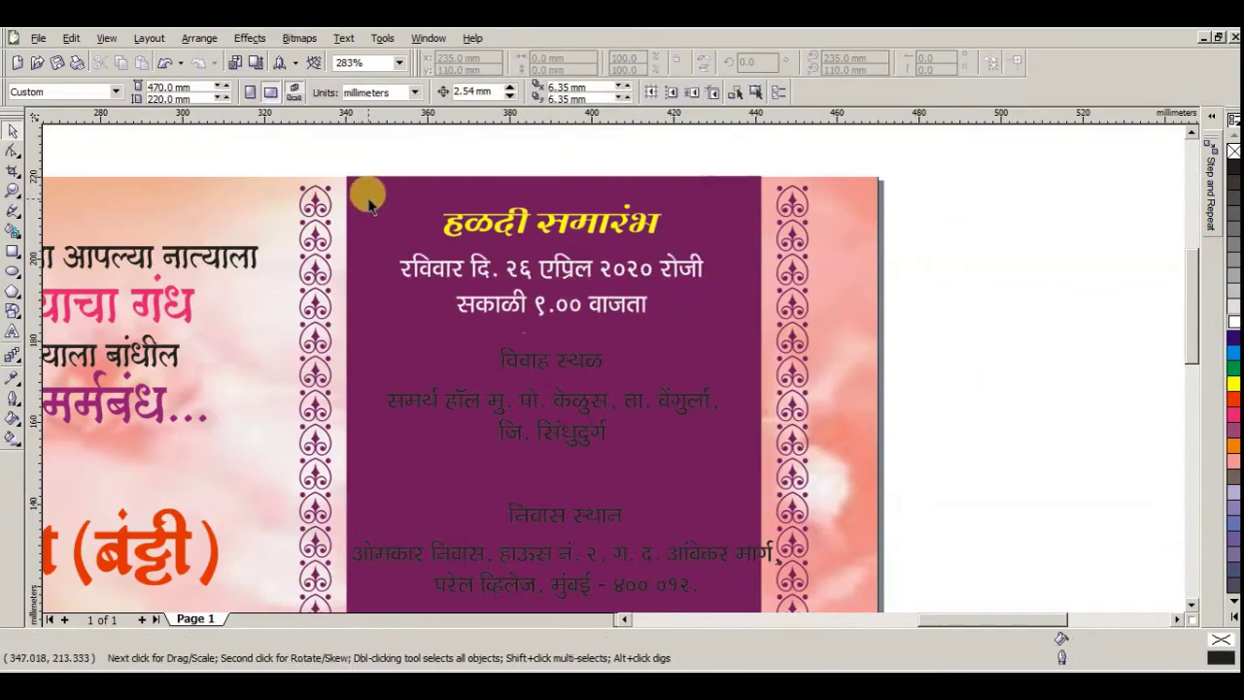
drag(386, 175, 750, 328)
- Format the विवाह स्थळ heading as yellow AkrutiDevKailasMedium text at 25 pt
click(550, 358)
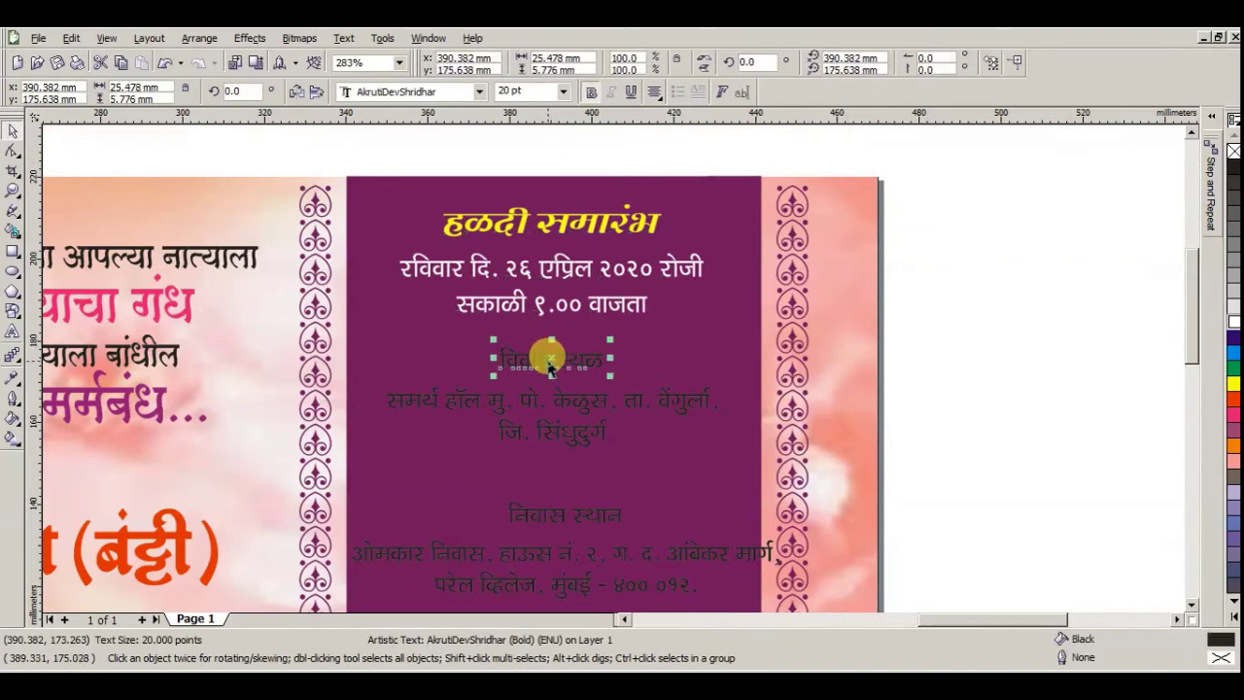
click(479, 91)
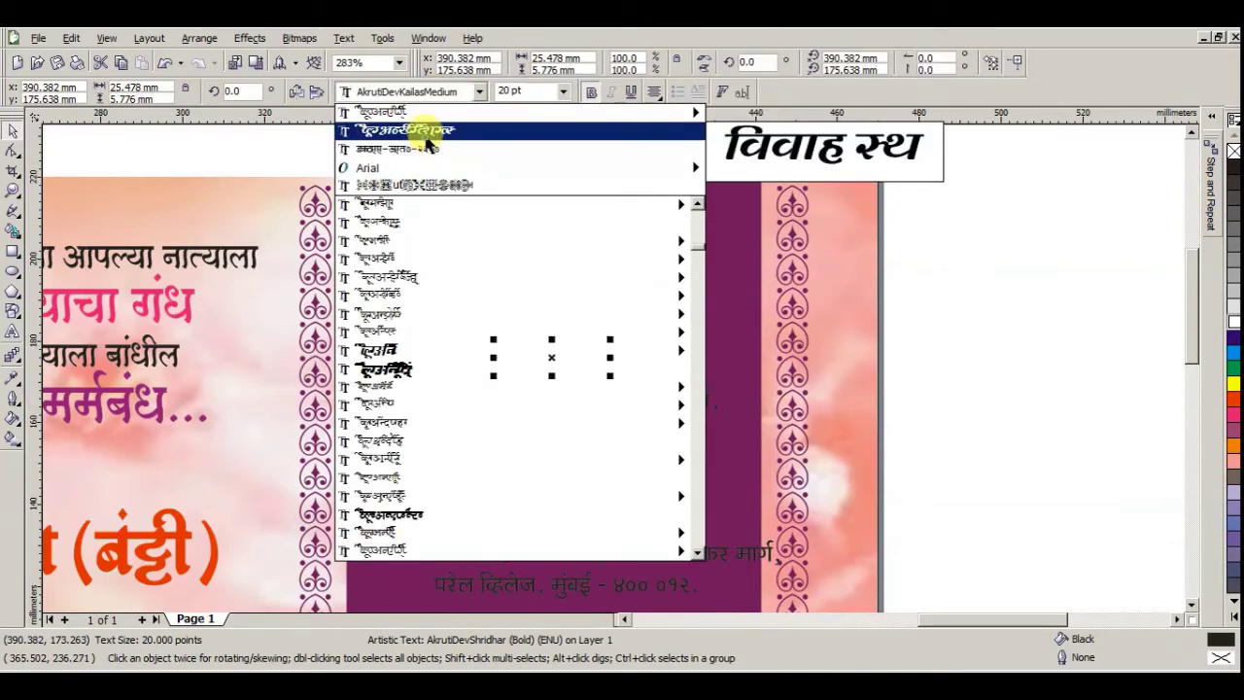
click(447, 125)
key(Return)
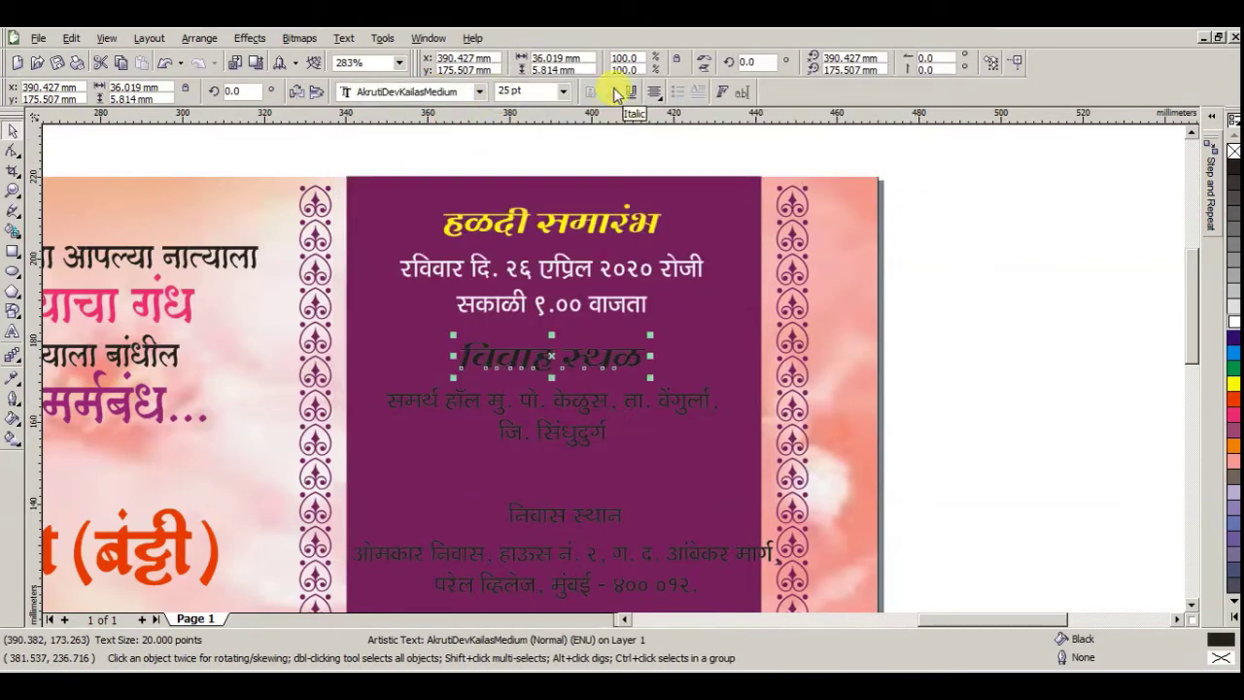
click(1232, 386)
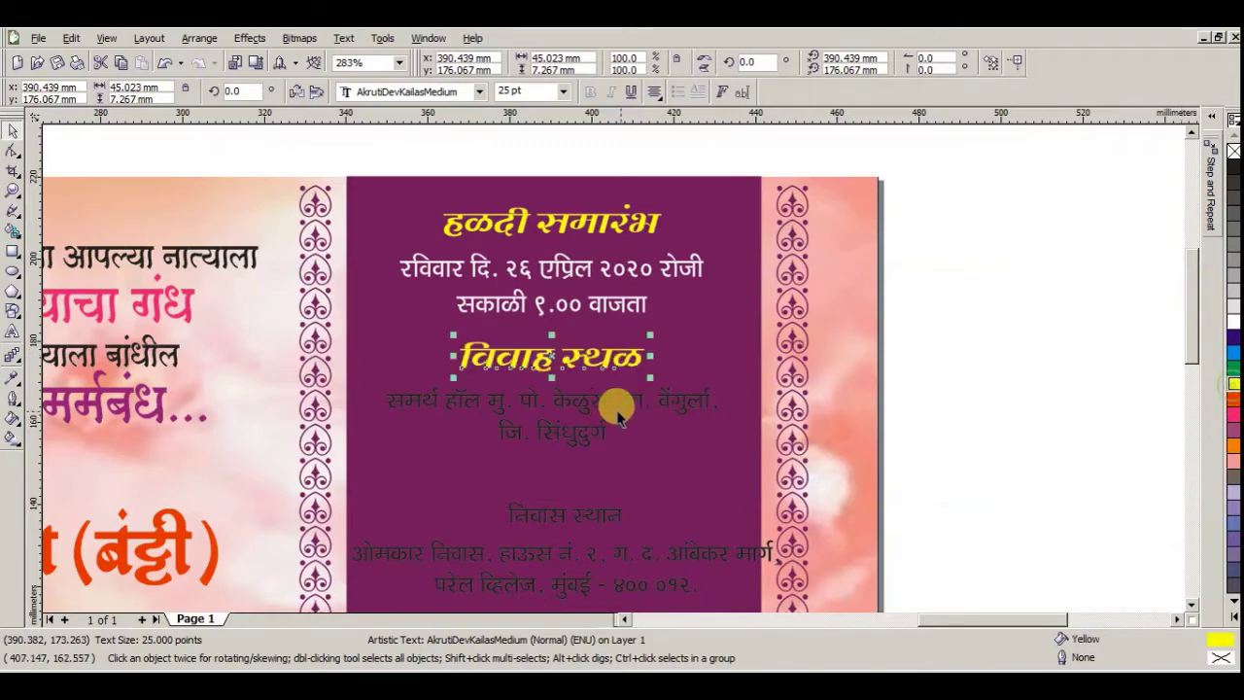
- Set the venue lines under विवाह स्थळ to 22 pt and break the first line after the hall name
click(583, 401)
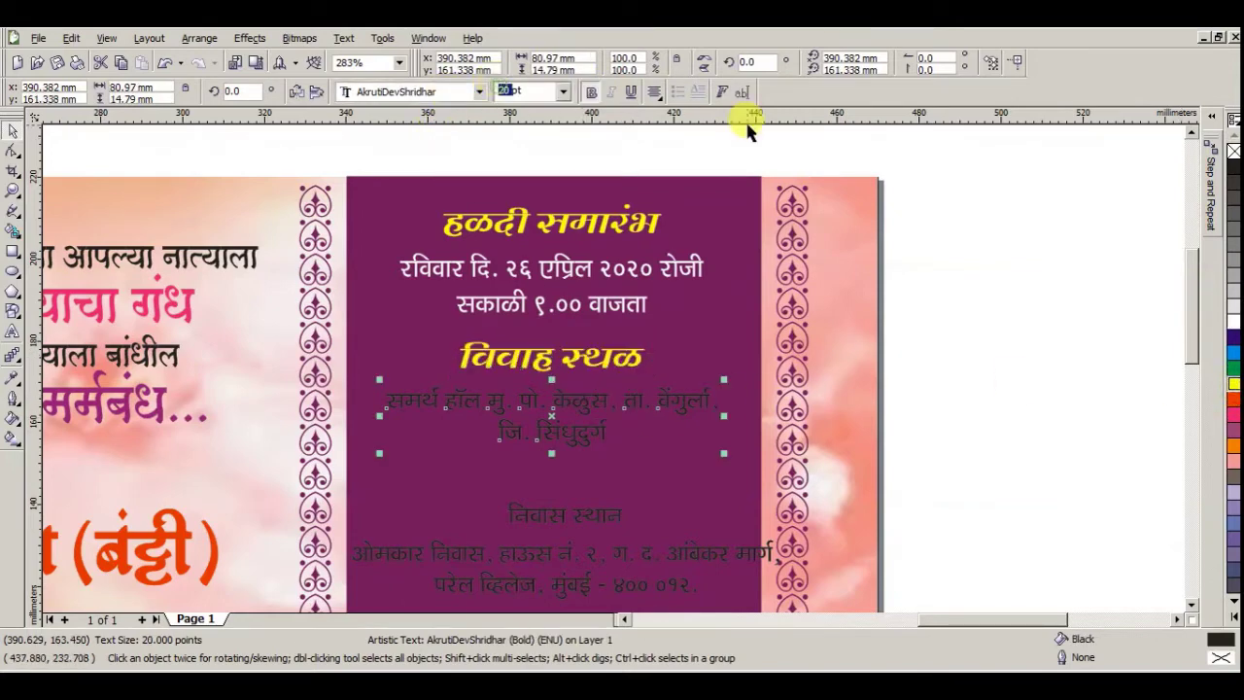
key(Return)
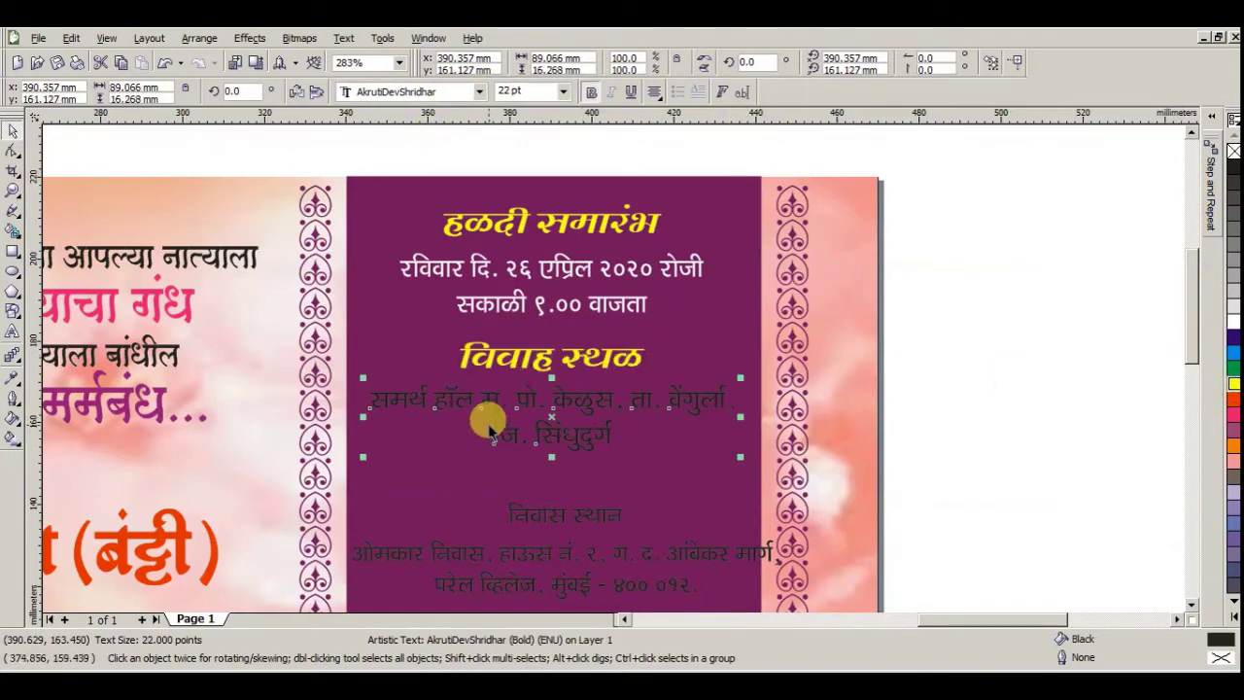
double_click(469, 393)
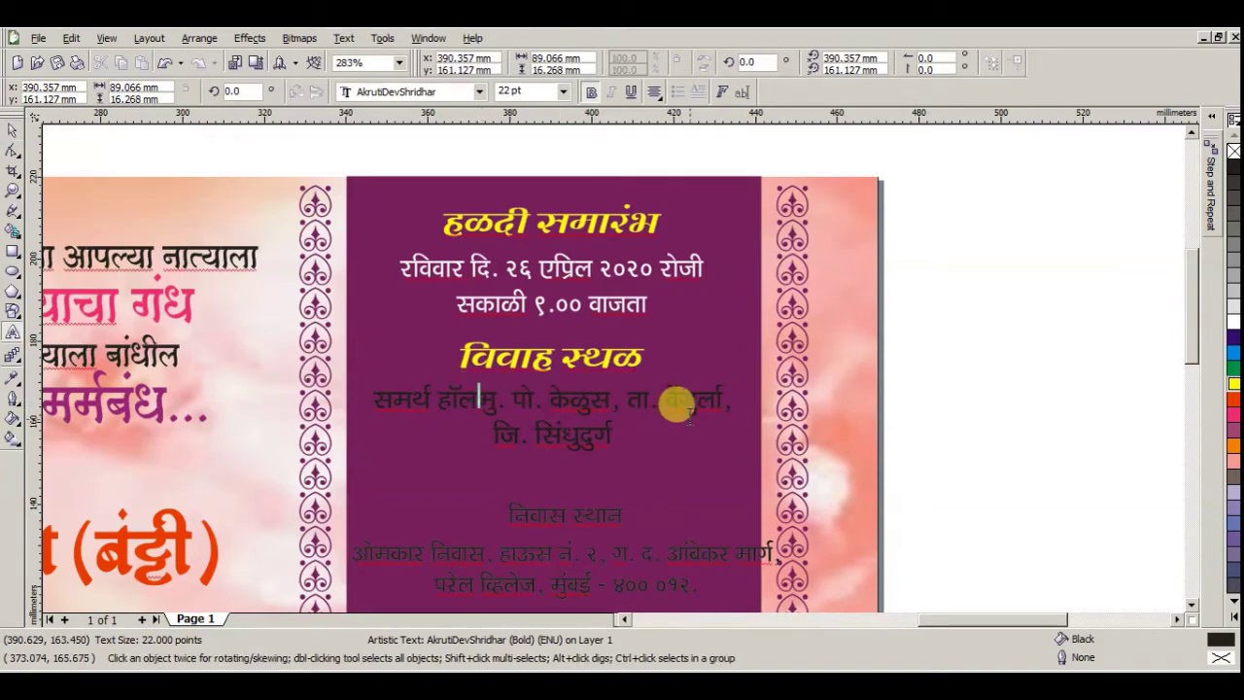
key(Return)
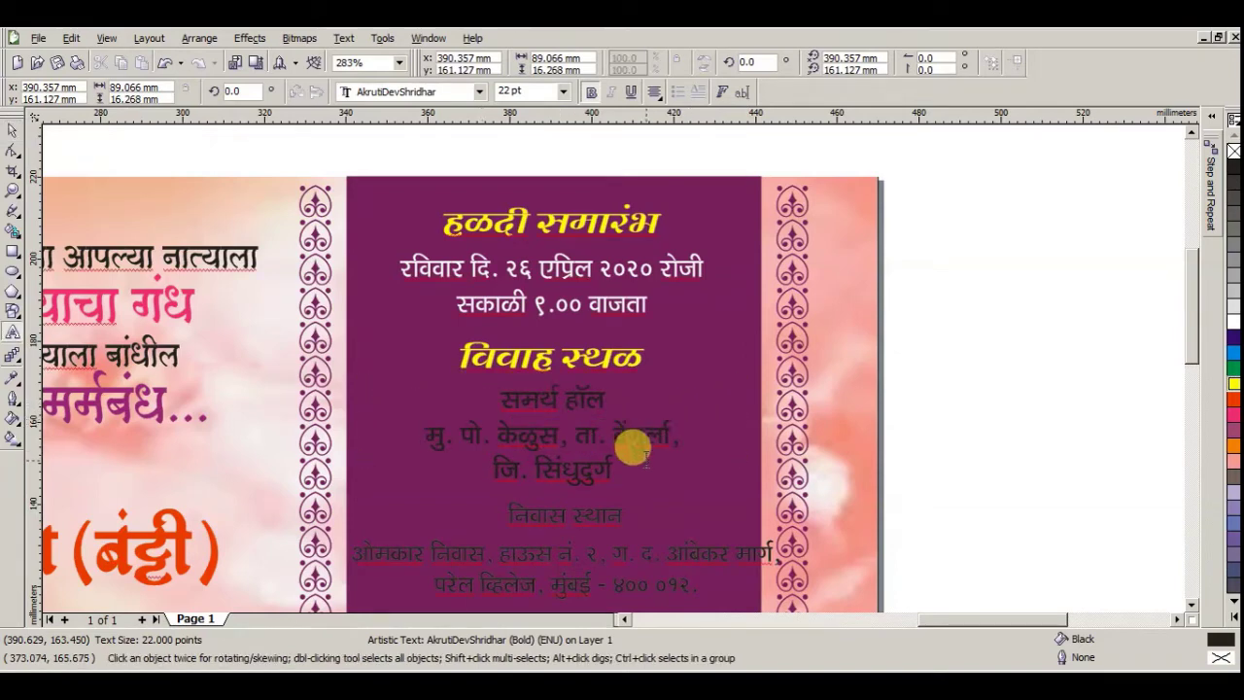
- Fill the venue lines under विवाह स्थळ white
key(ctrl+space)
click(1233, 328)
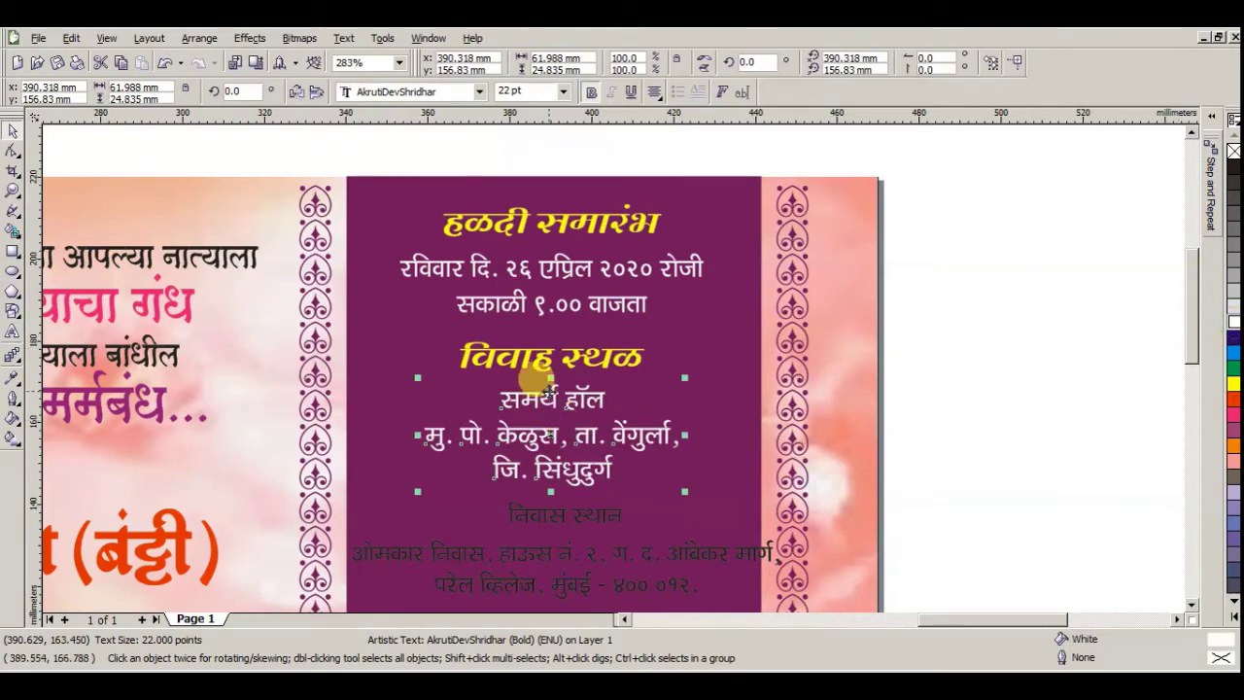
shift+click(550, 362)
click(945, 442)
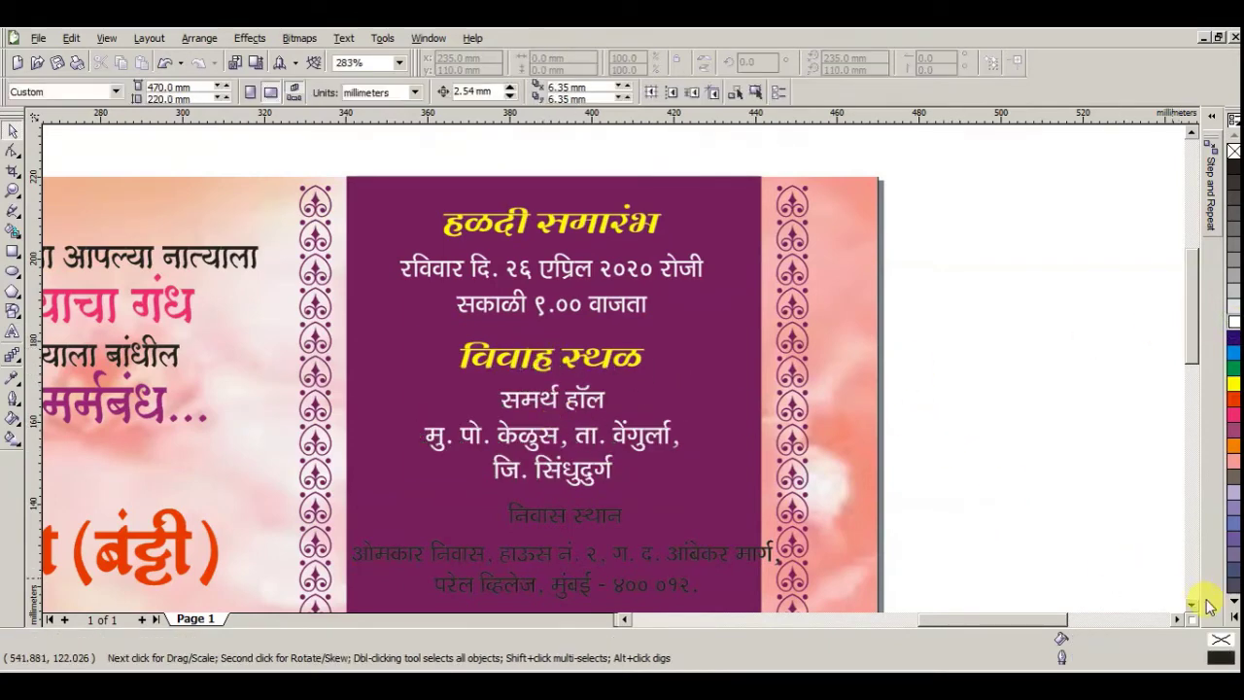
- Move the निवास स्थान heading and its address lines down the purple band, with the heading centred at about y 128 mm
click(1192, 604)
click(1193, 604)
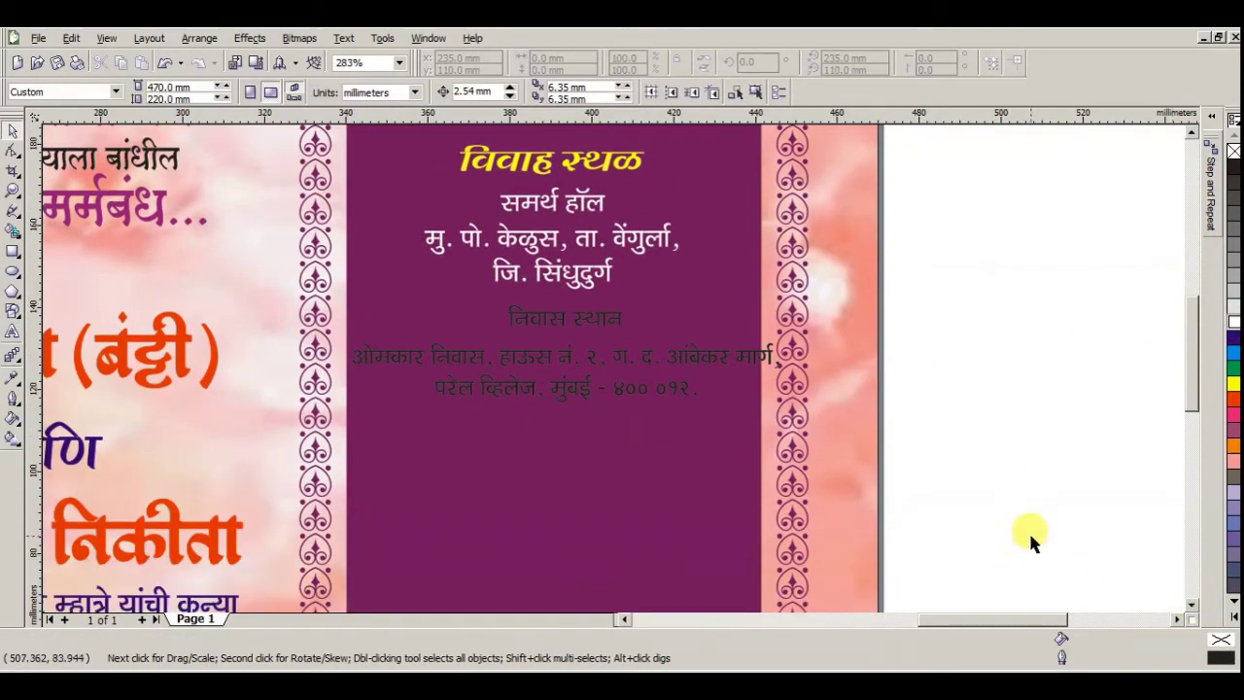
drag(958, 555, 285, 292)
drag(533, 354, 538, 397)
click(931, 353)
- Set the निवास स्थान heading's font size to 25 pt and fill it yellow
click(542, 362)
click(510, 91)
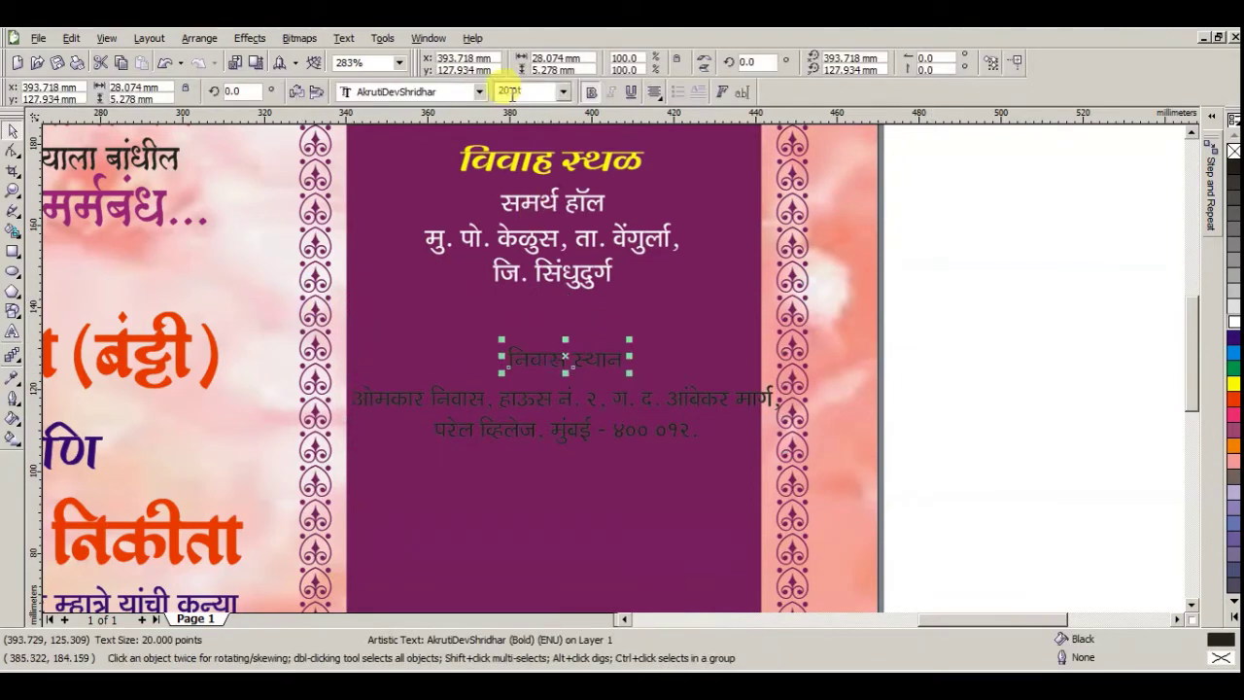
text(25)
key(Return)
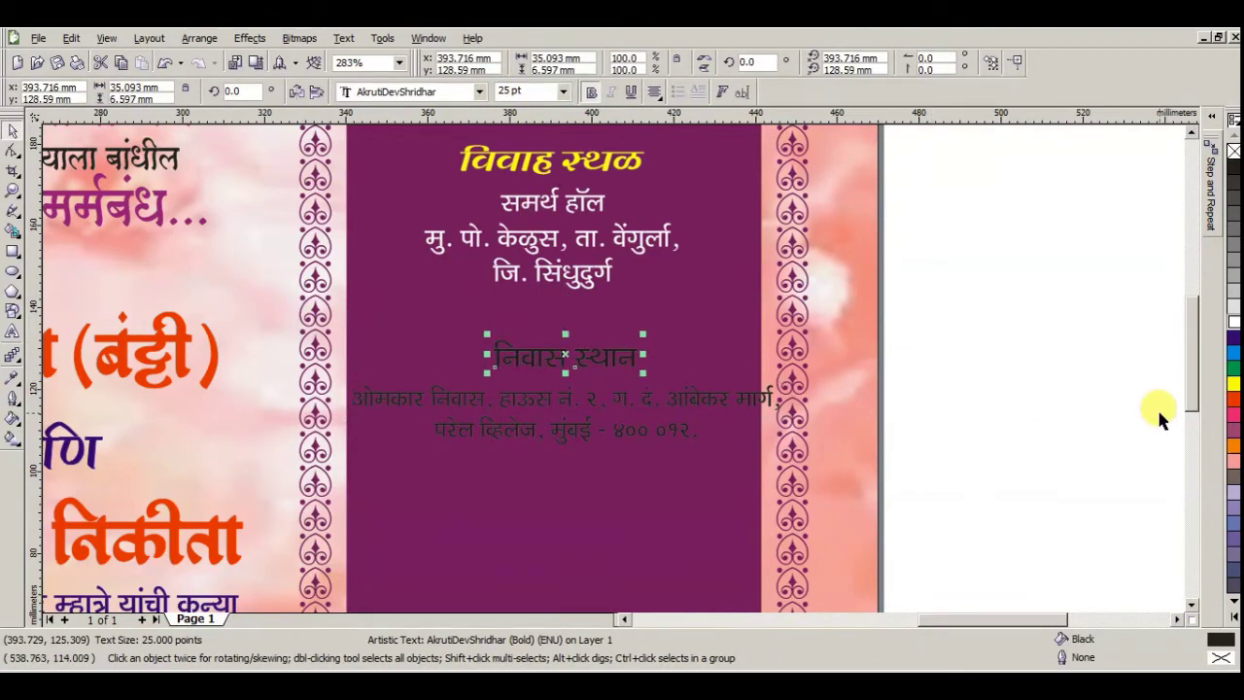
click(1232, 387)
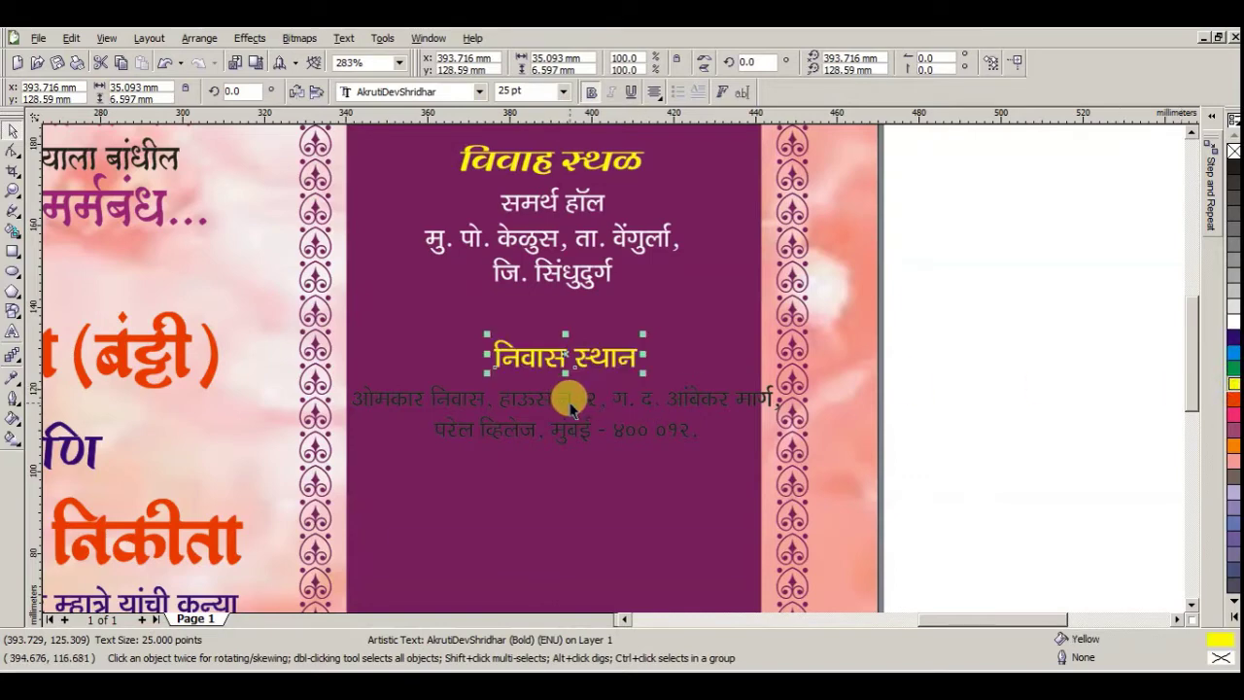
- Set the address lines under निवास स्थान to 22 pt and break the first line after the residence name
click(557, 397)
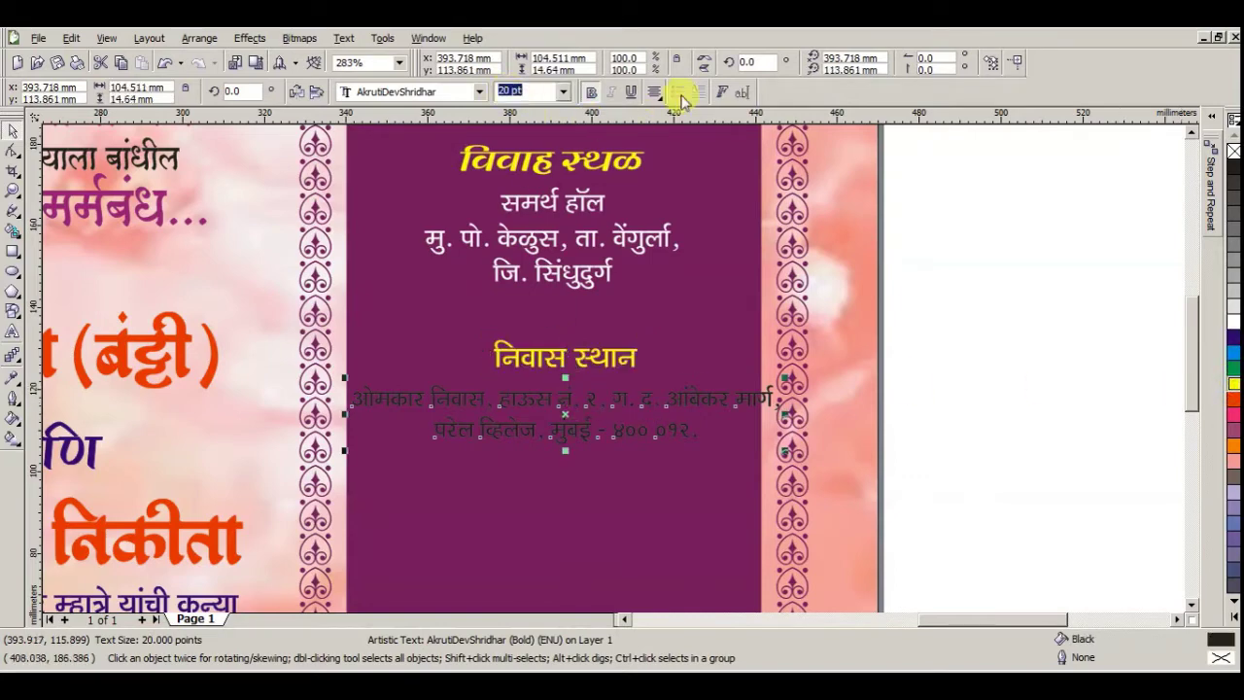
text(22)
key(Return)
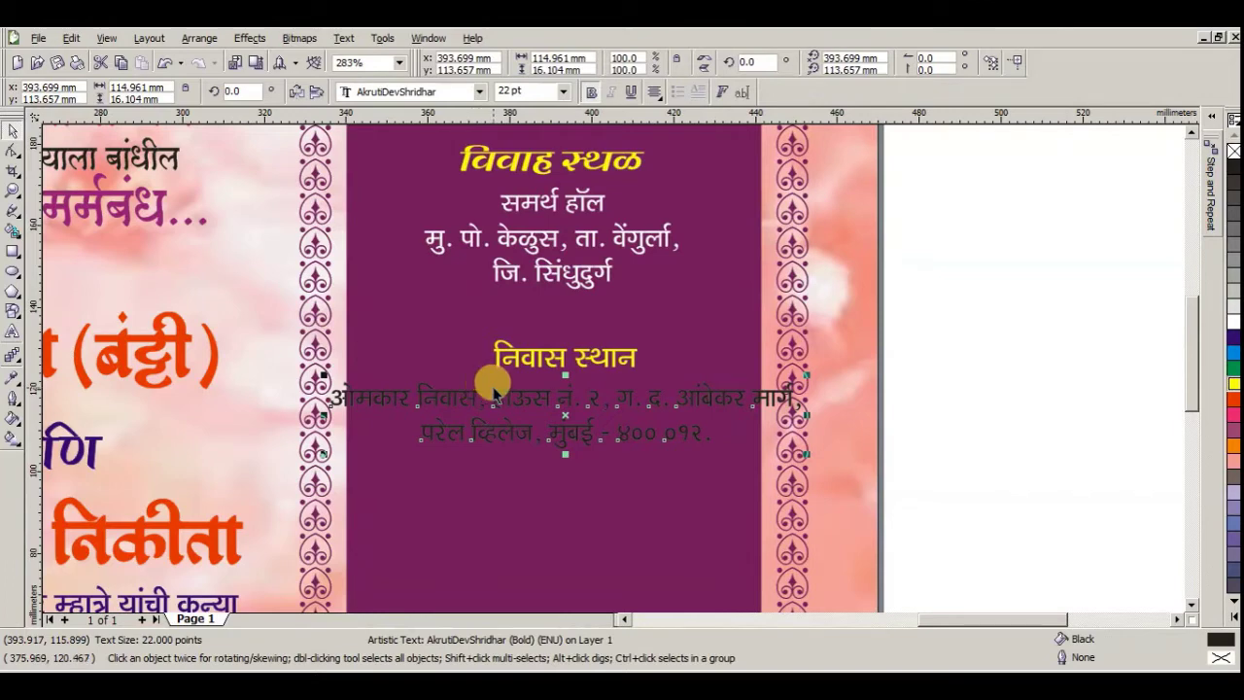
double_click(494, 391)
key(Return)
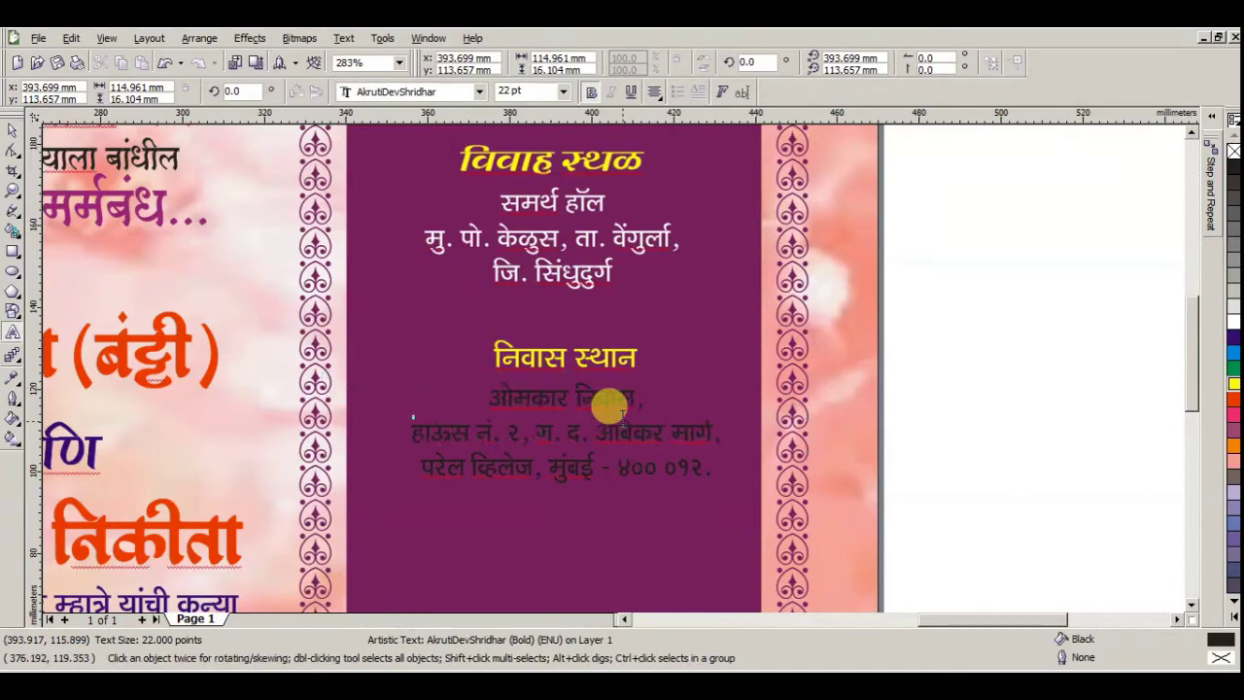
- Fill the address lines under निवास स्थान white
key(Escape)
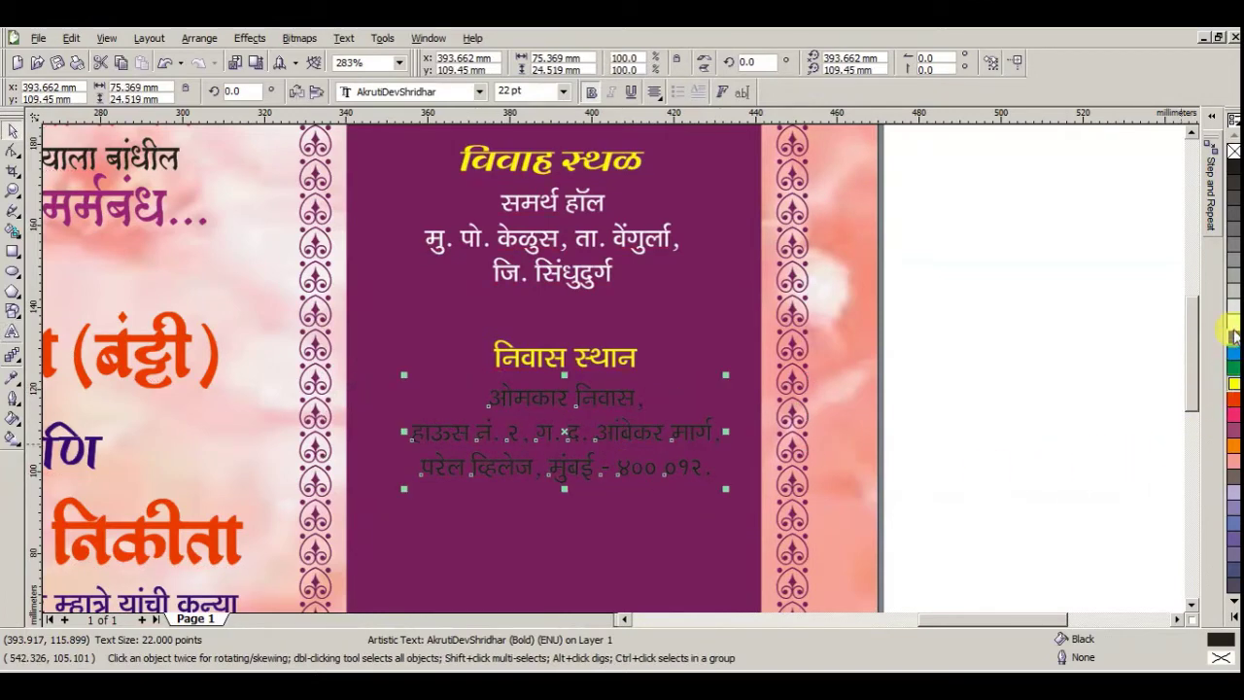
drag(1147, 340, 588, 375)
- Set the निवास स्थान heading's font to AkrutiDevKailasMedium and align its centre horizontally with its address lines and the venue lines
click(590, 361)
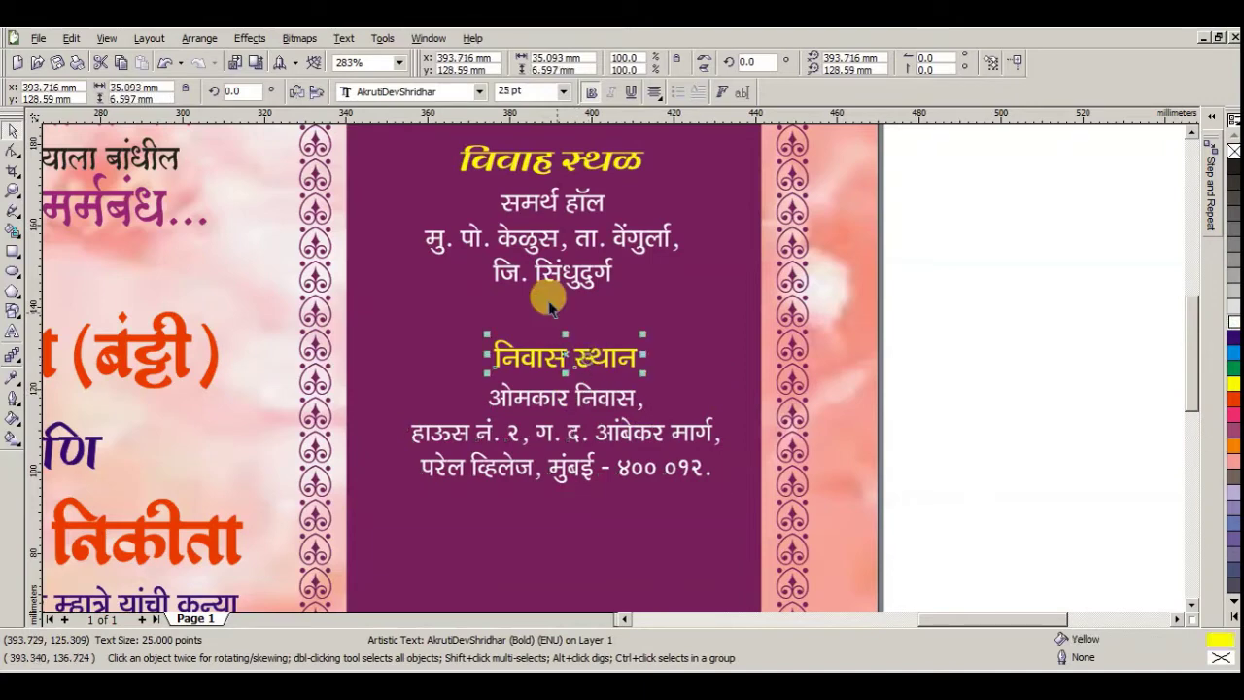
click(428, 93)
click(428, 129)
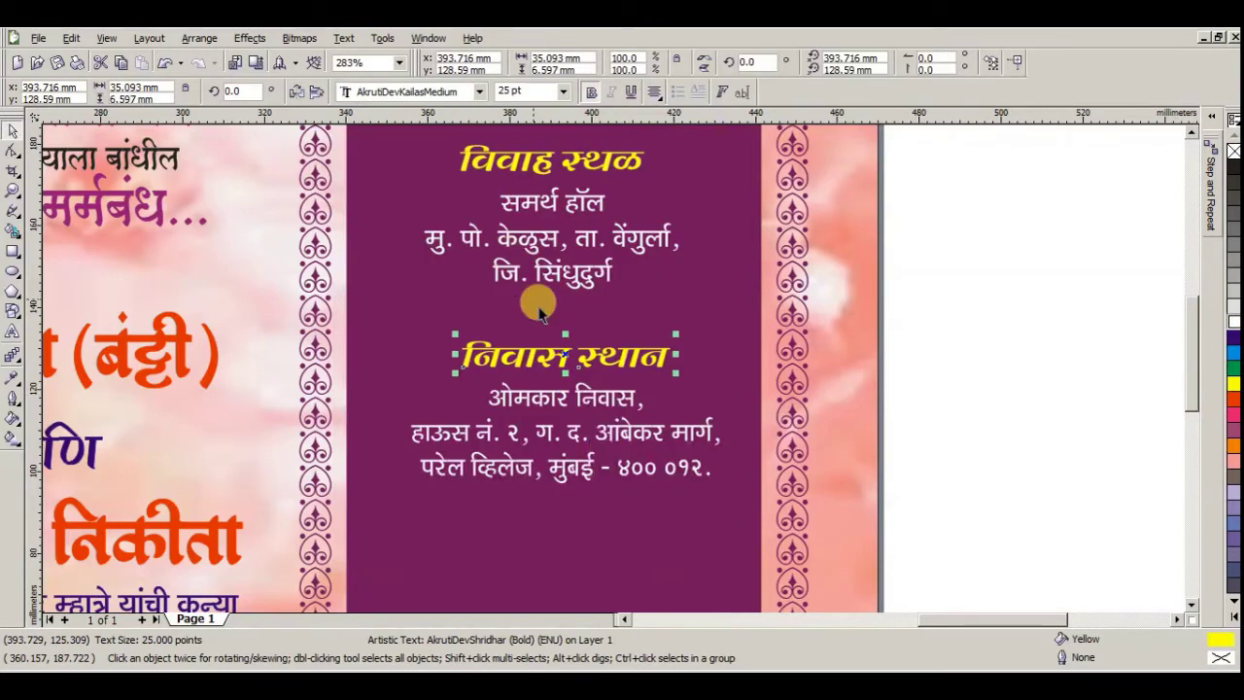
shift+click(586, 403)
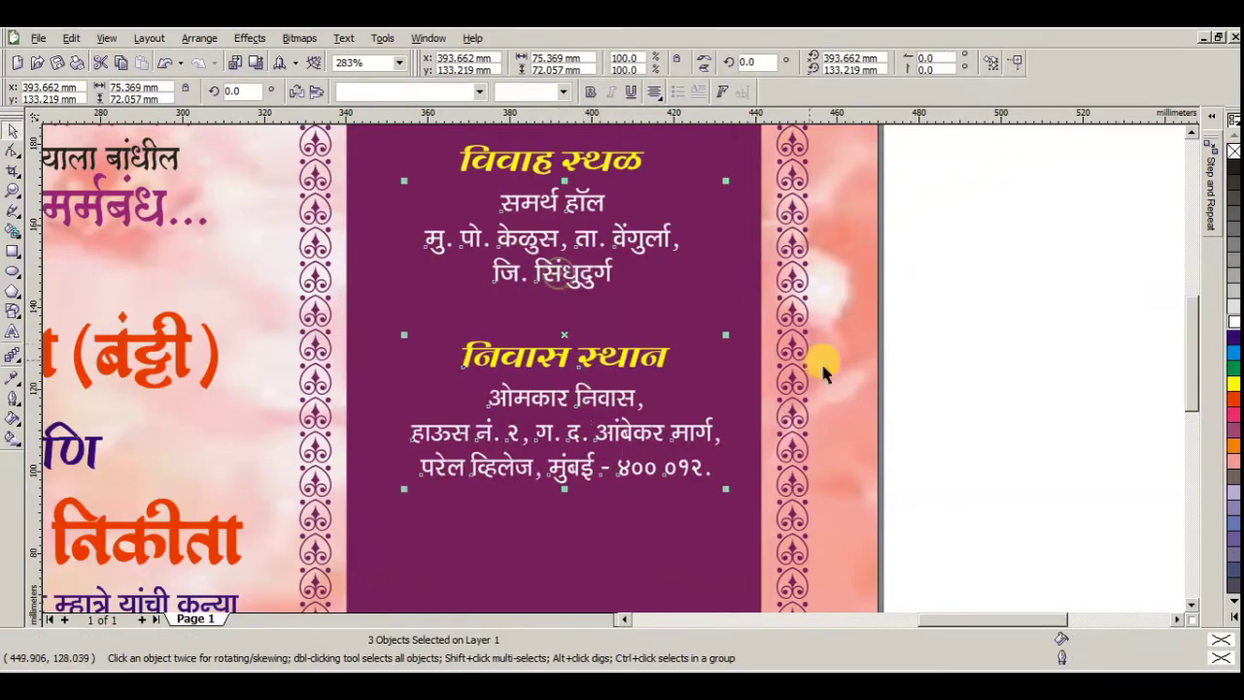
click(949, 452)
- Move the long flourish divider ornament from beside the page onto the purple band, at about x 403, y 157 mm
scroll(617, 360, down, 3)
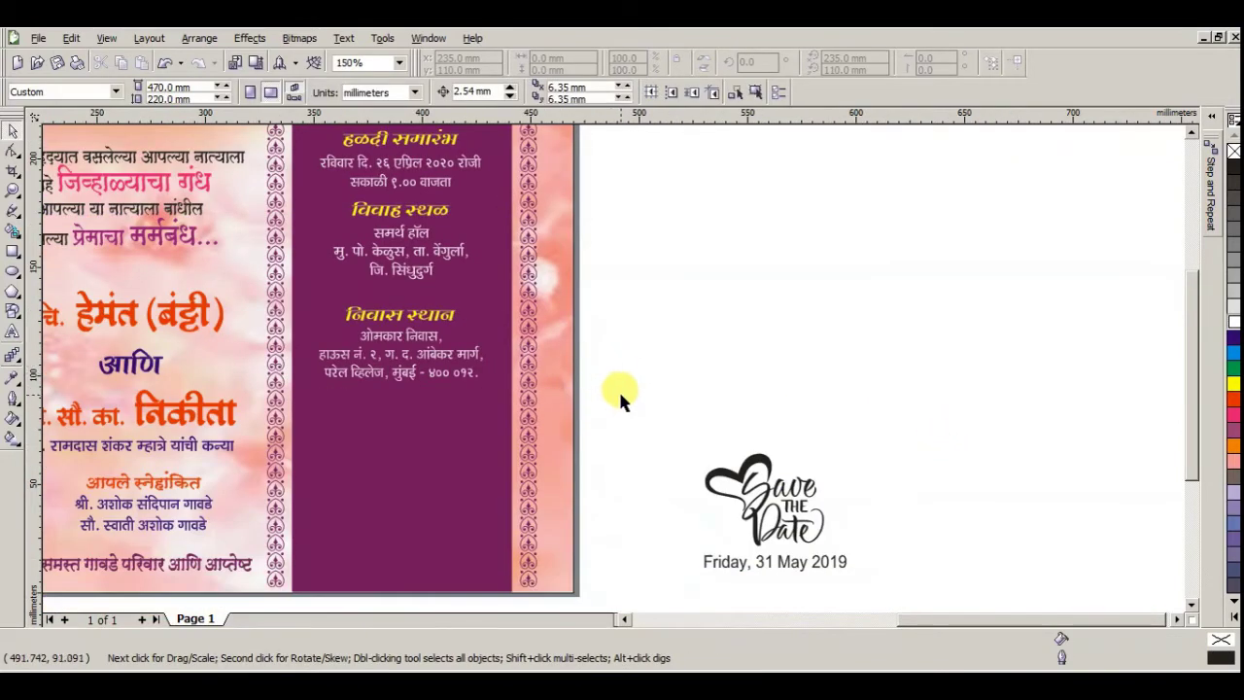
scroll(612, 362, down, 3)
key(z)
drag(107, 205, 764, 508)
scroll(628, 564, down, 3)
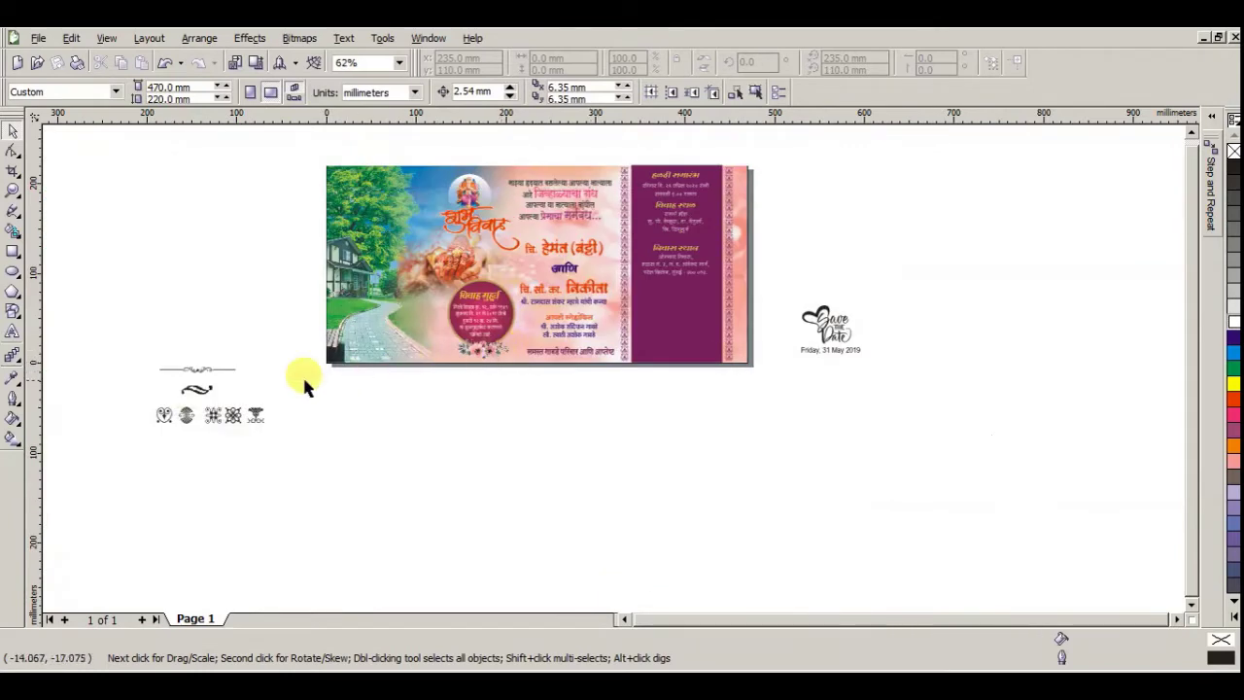
click(172, 361)
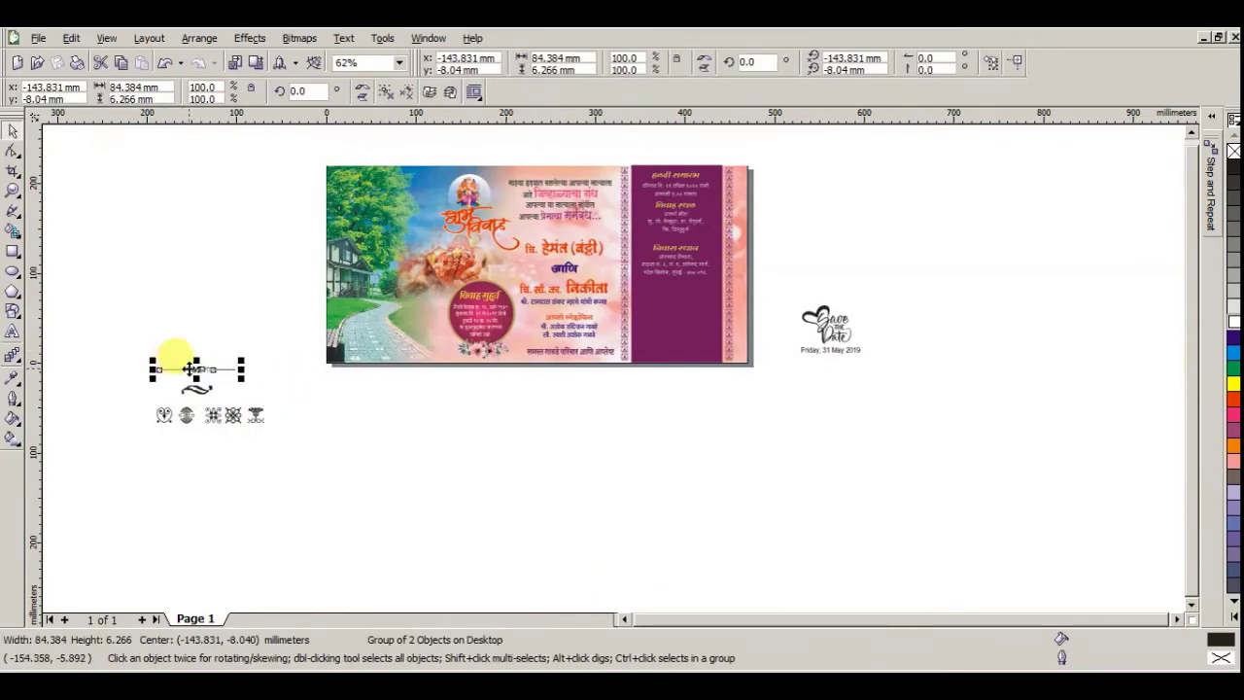
drag(175, 366, 684, 219)
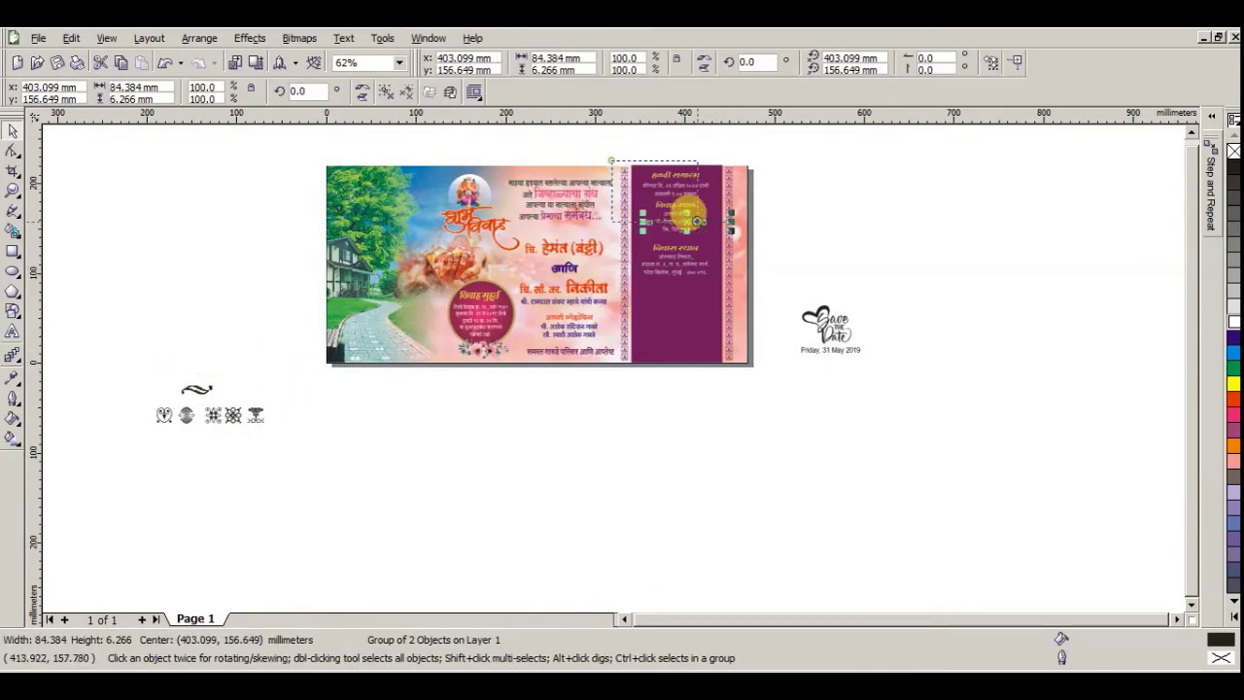
- Place the divider ornament under the हळदी समारंभ lines at about y 178 mm and shift the विवाह स्थळ heading and venue lines about 13 mm down
scroll(767, 409, up, 2)
click(751, 420)
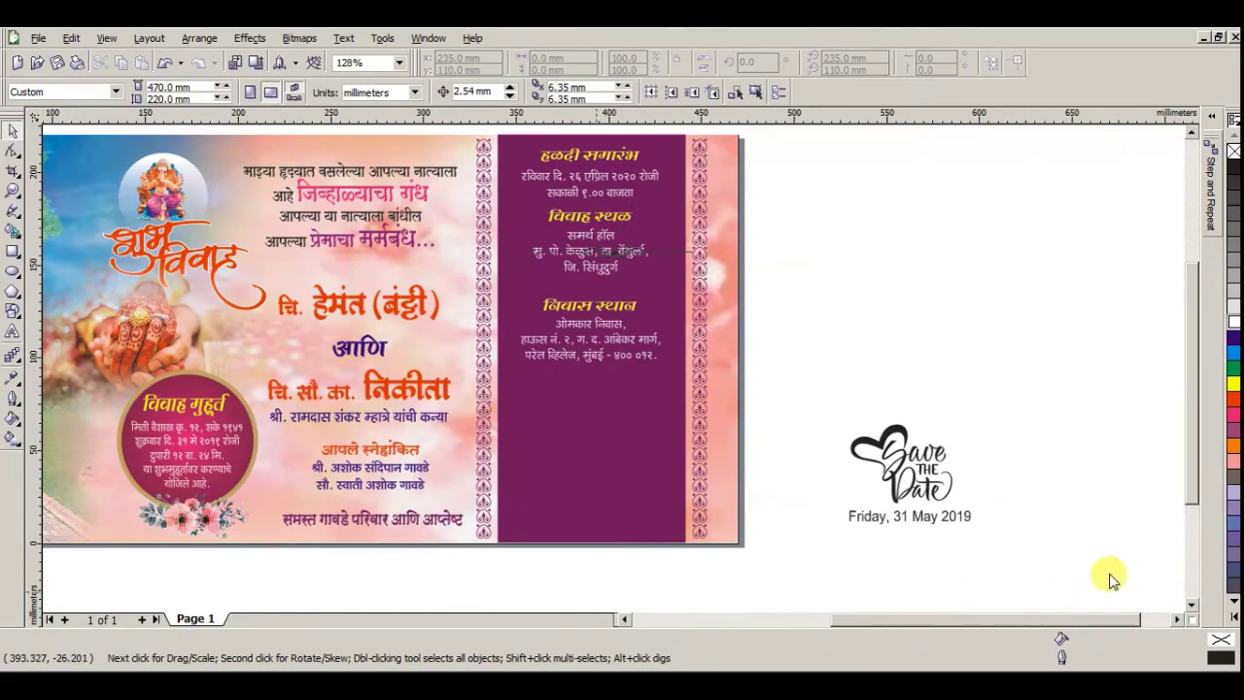
click(1145, 590)
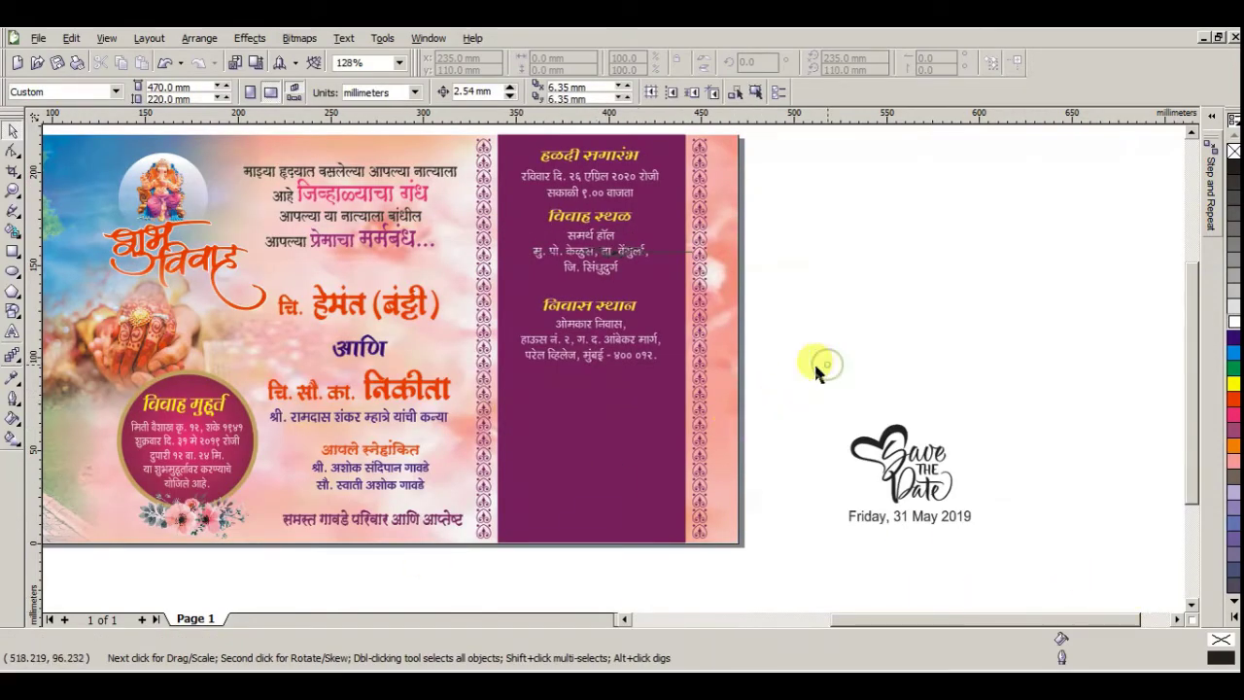
click(622, 280)
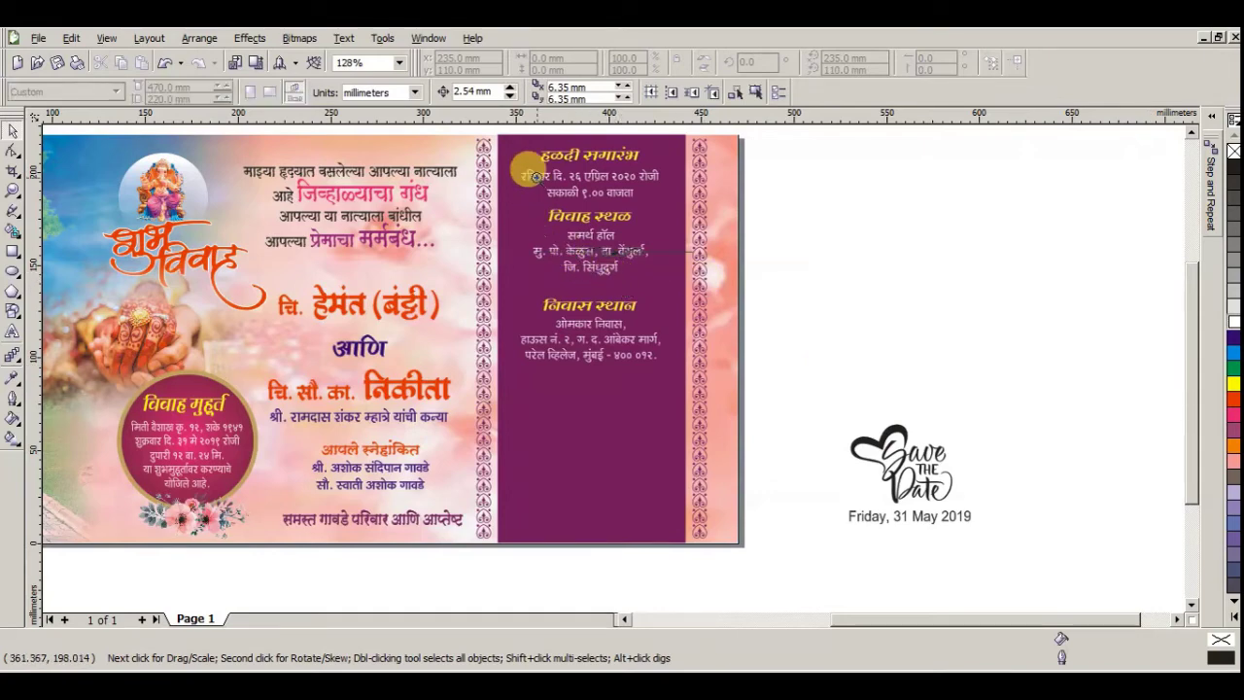
scroll(741, 286, up, 3)
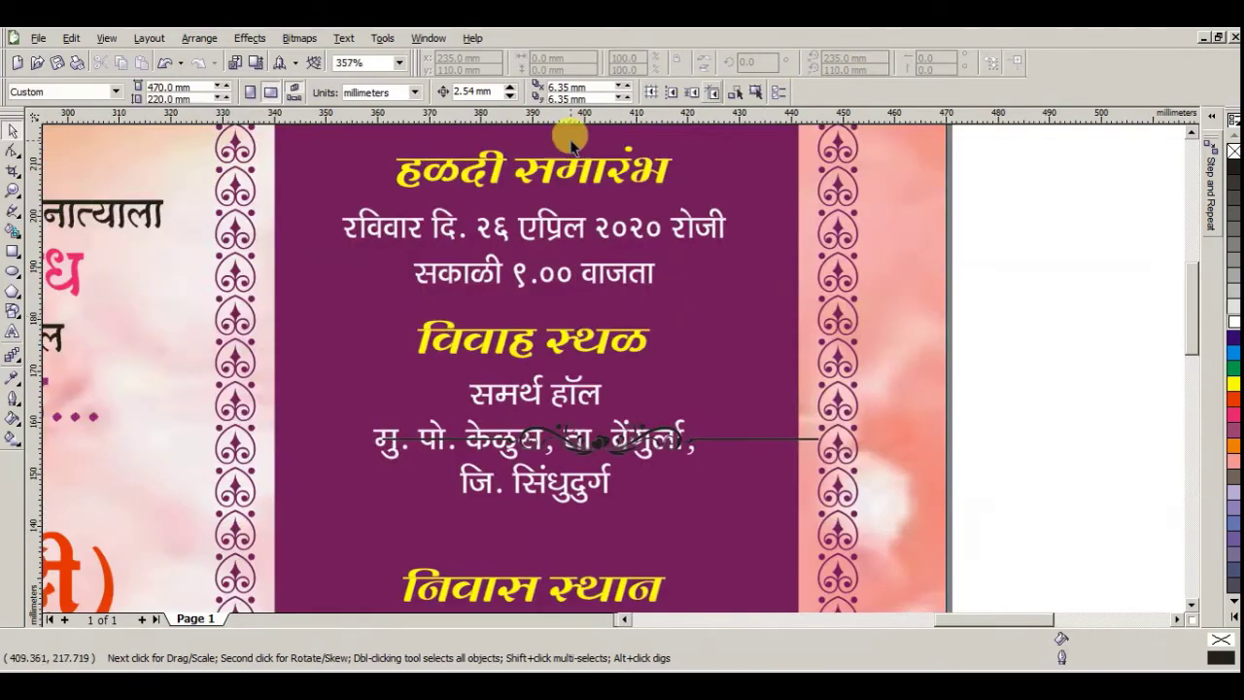
drag(599, 439, 544, 331)
click(612, 354)
click(580, 380)
shift+click(566, 375)
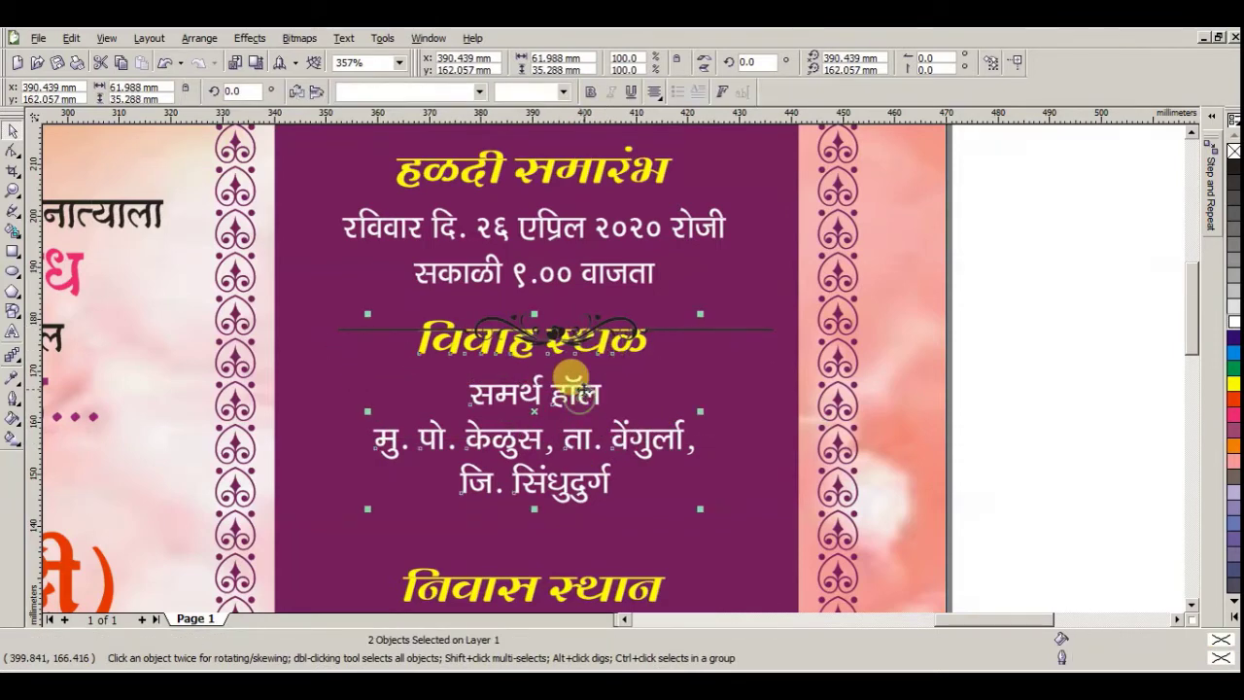
drag(572, 379, 574, 444)
- Centre the divider ornament horizontally on the date and time lines above it
click(569, 330)
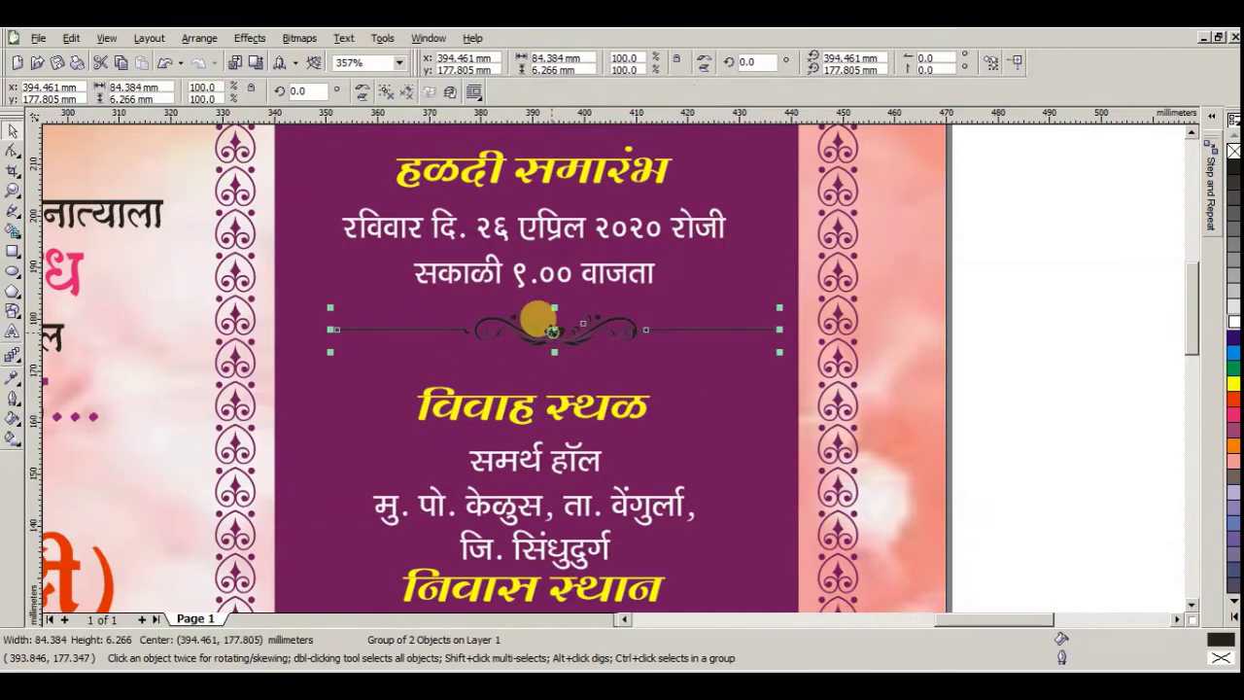
shift+click(559, 274)
click(583, 327)
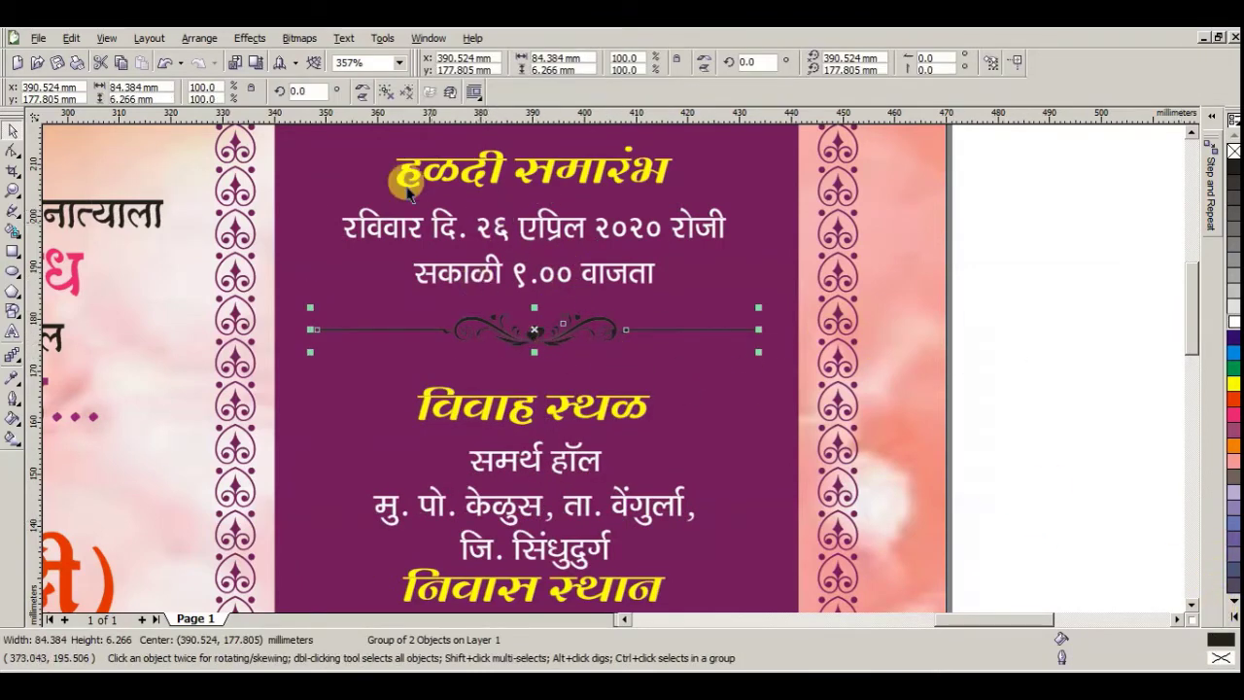
- Colour the divider ornament's fill and outline pink
click(386, 93)
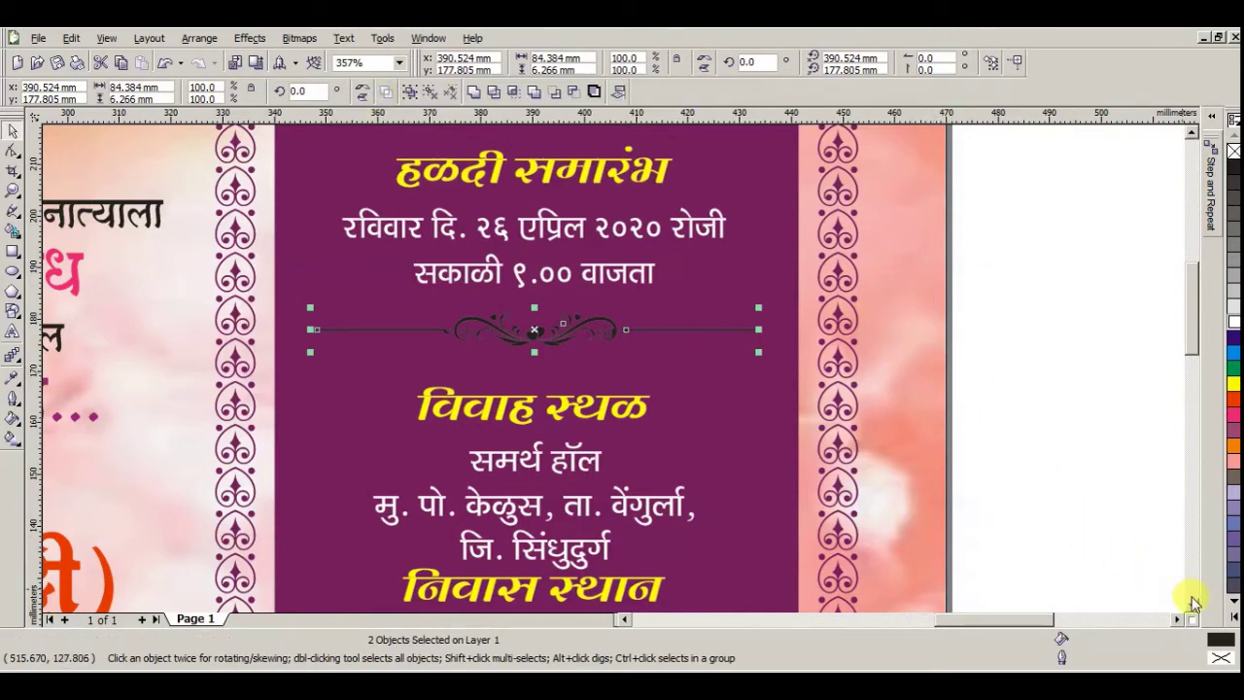
click(1232, 614)
key(ctrl+g)
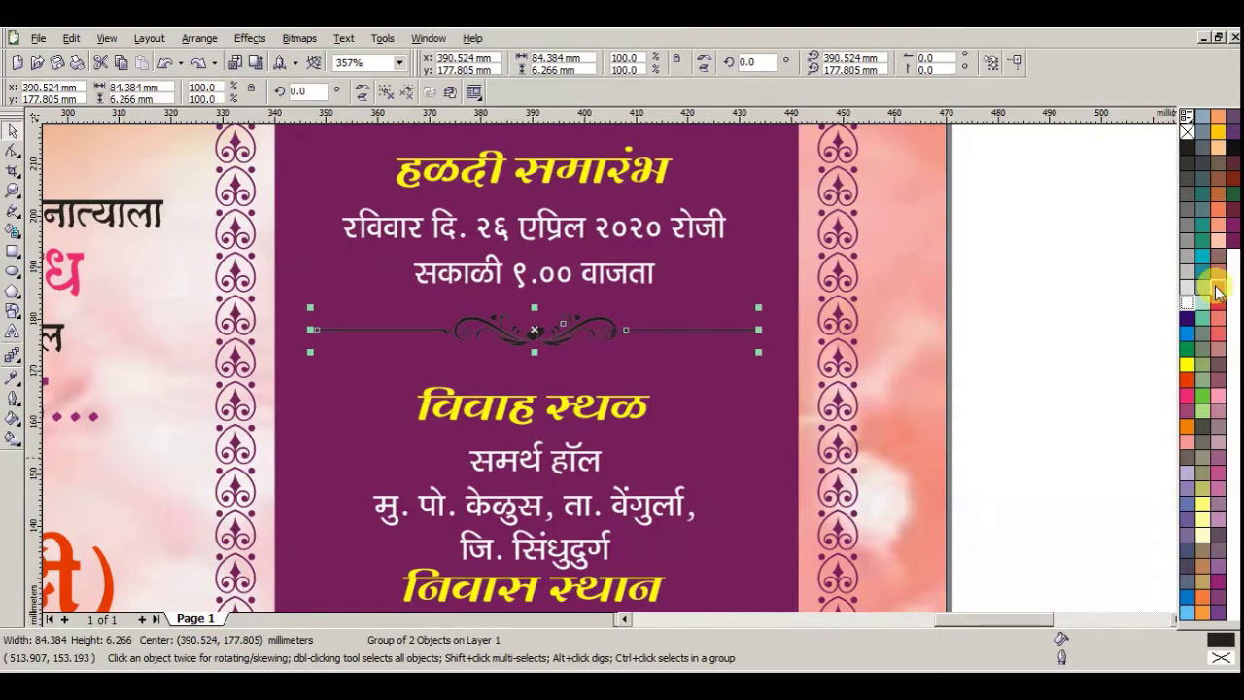
click(1220, 245)
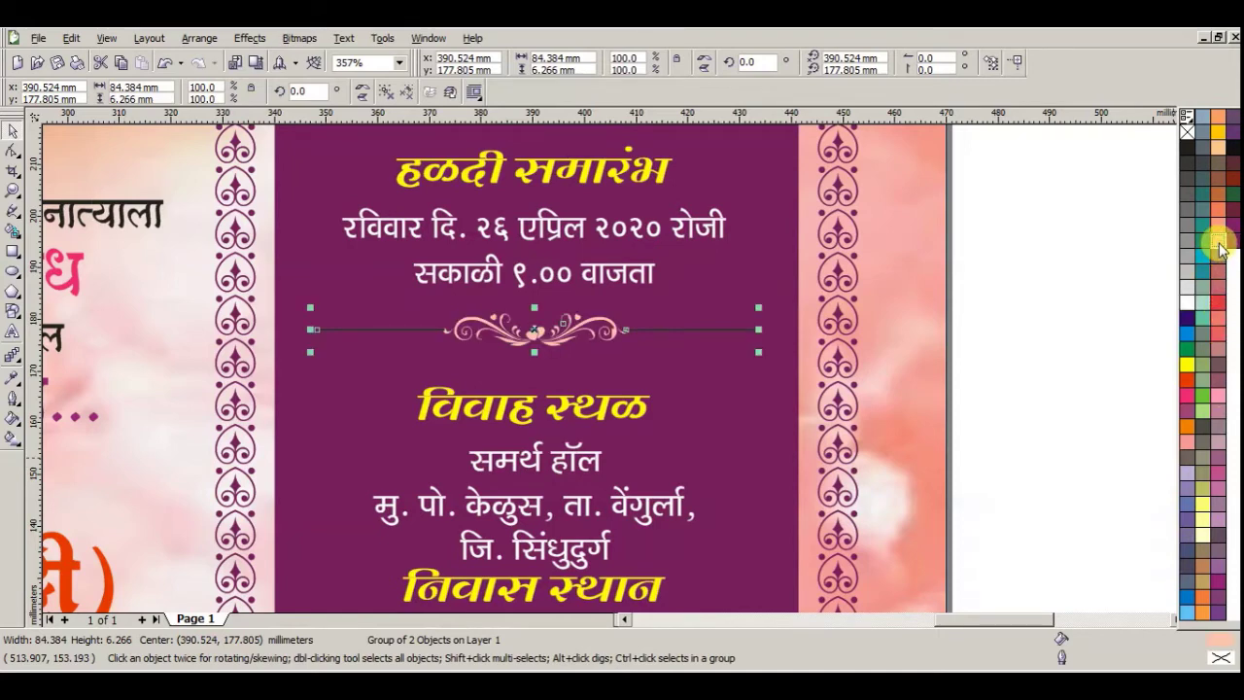
right_click(1220, 243)
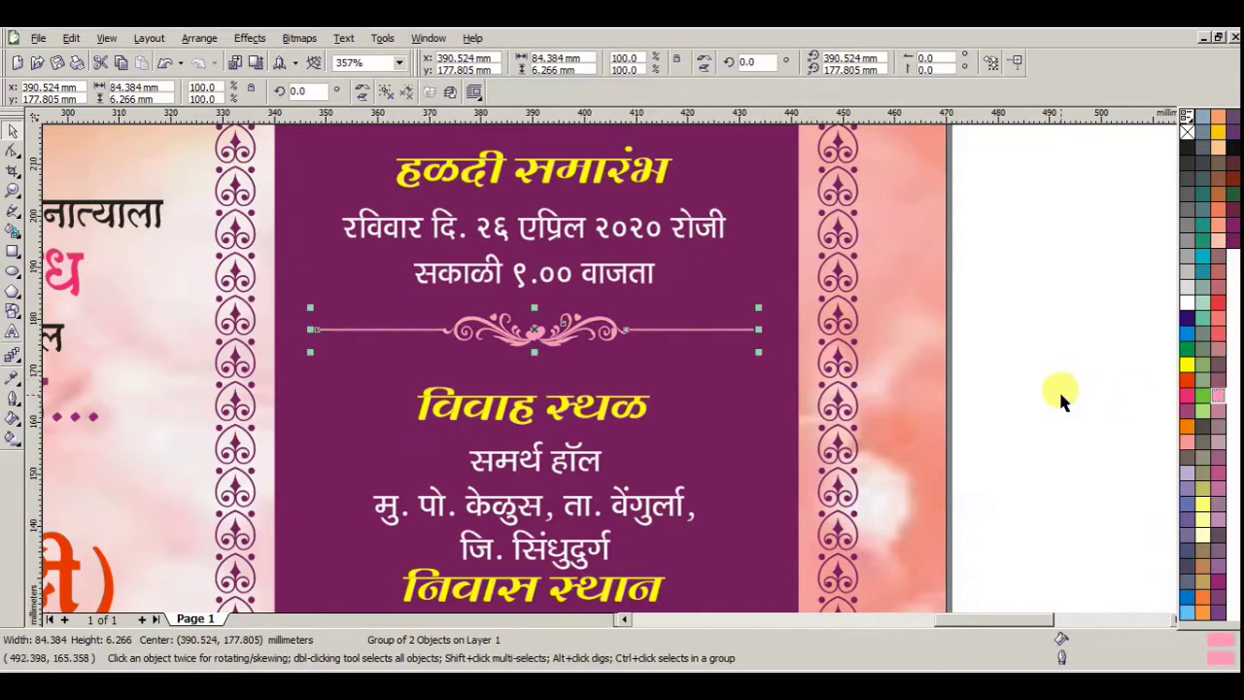
- Remove the outline from the central flourish inside the divider ornament group
key(ctrl+shift+d)
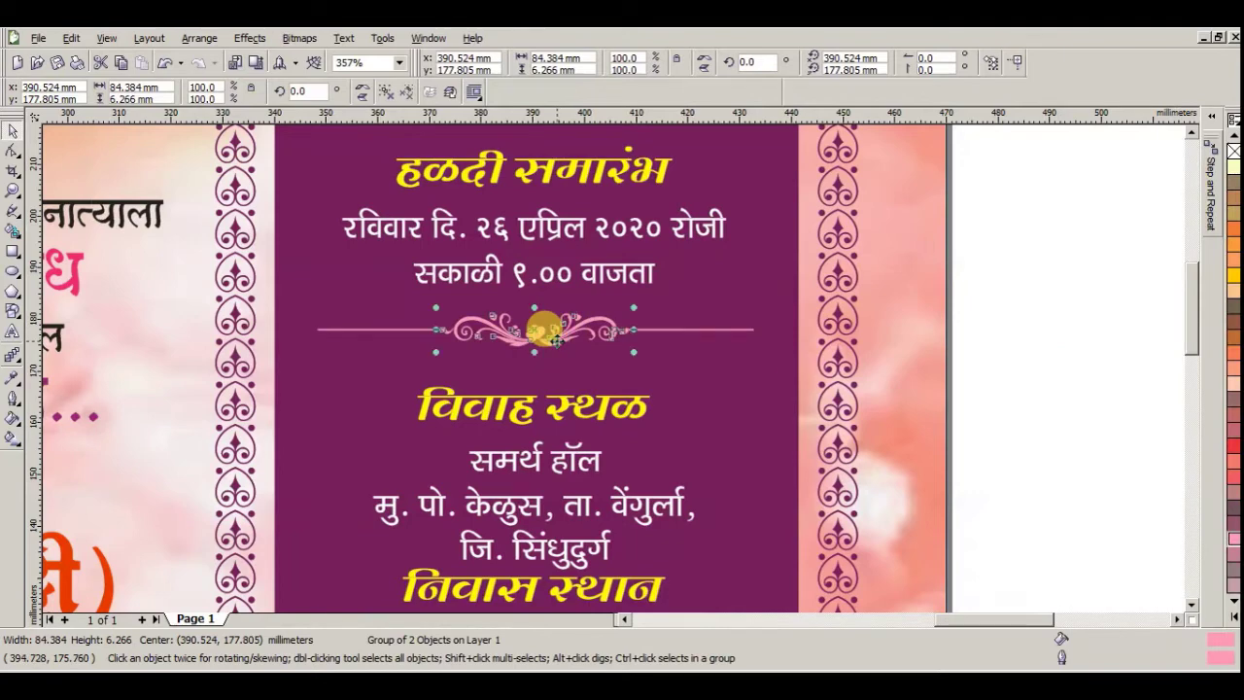
ctrl+click(554, 336)
click(1022, 331)
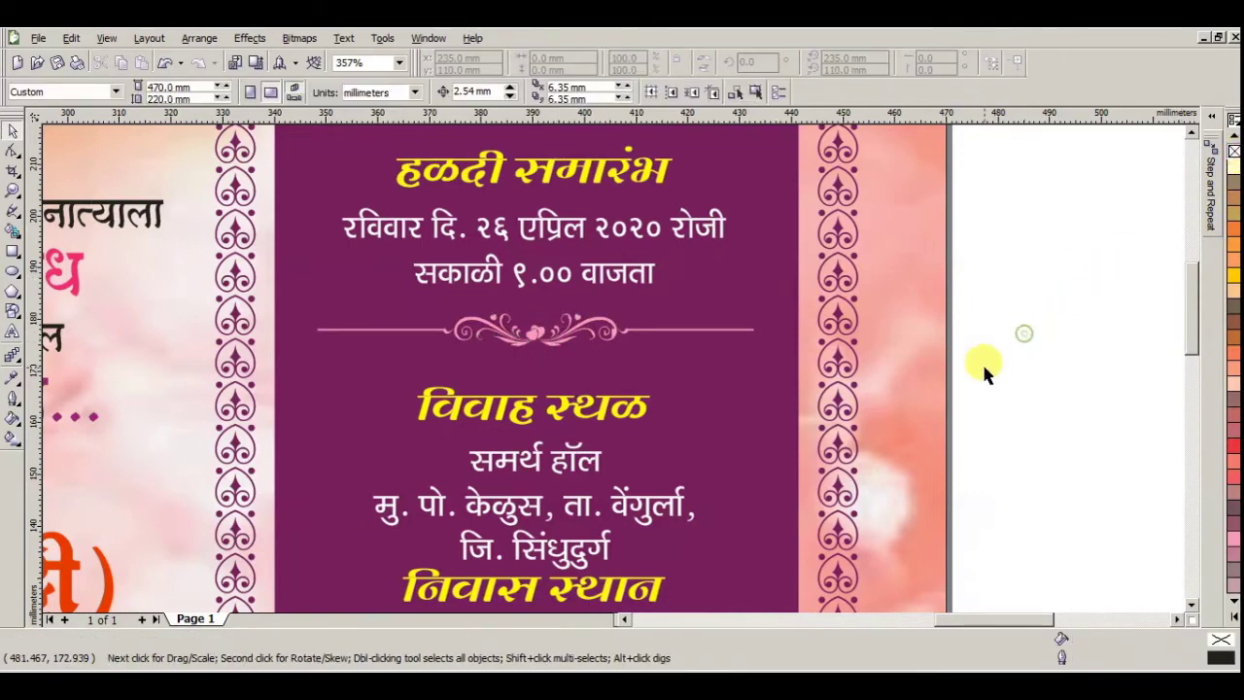
click(533, 340)
shift+click(554, 274)
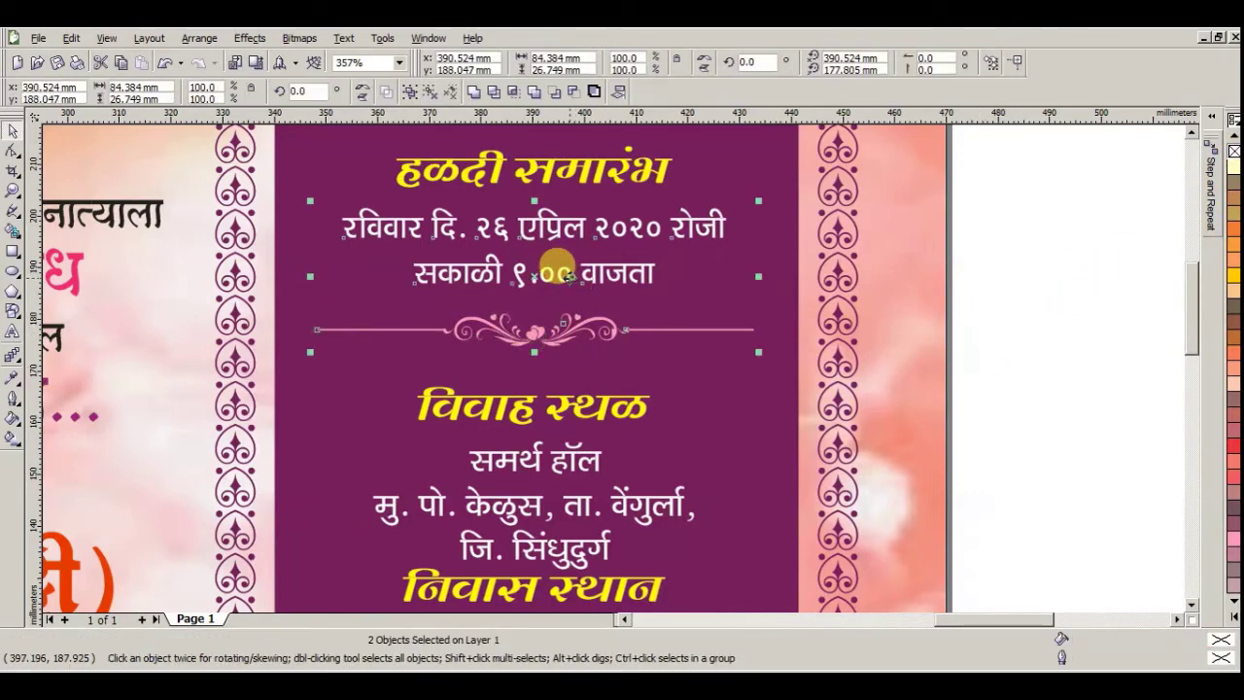
click(995, 309)
click(553, 338)
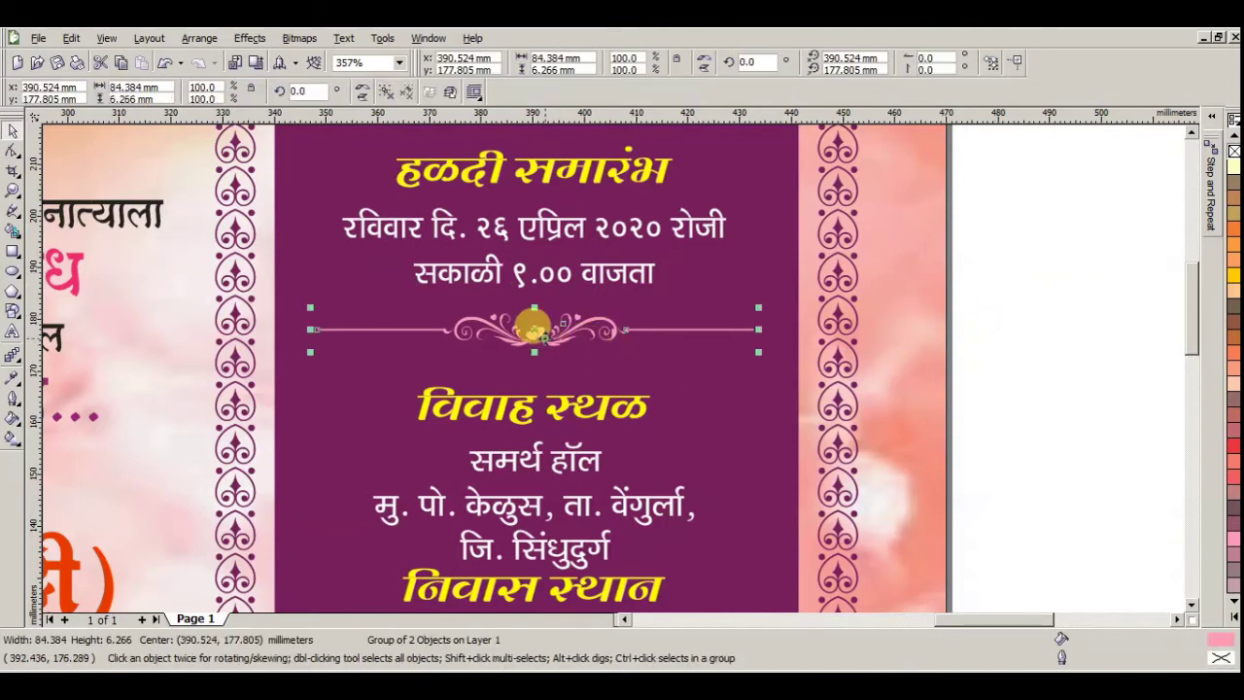
- Move the निवास स्थान heading and its address lines about 10 mm down, clear of the venue lines
scroll(613, 367, down, 2)
scroll(549, 408, up, 3)
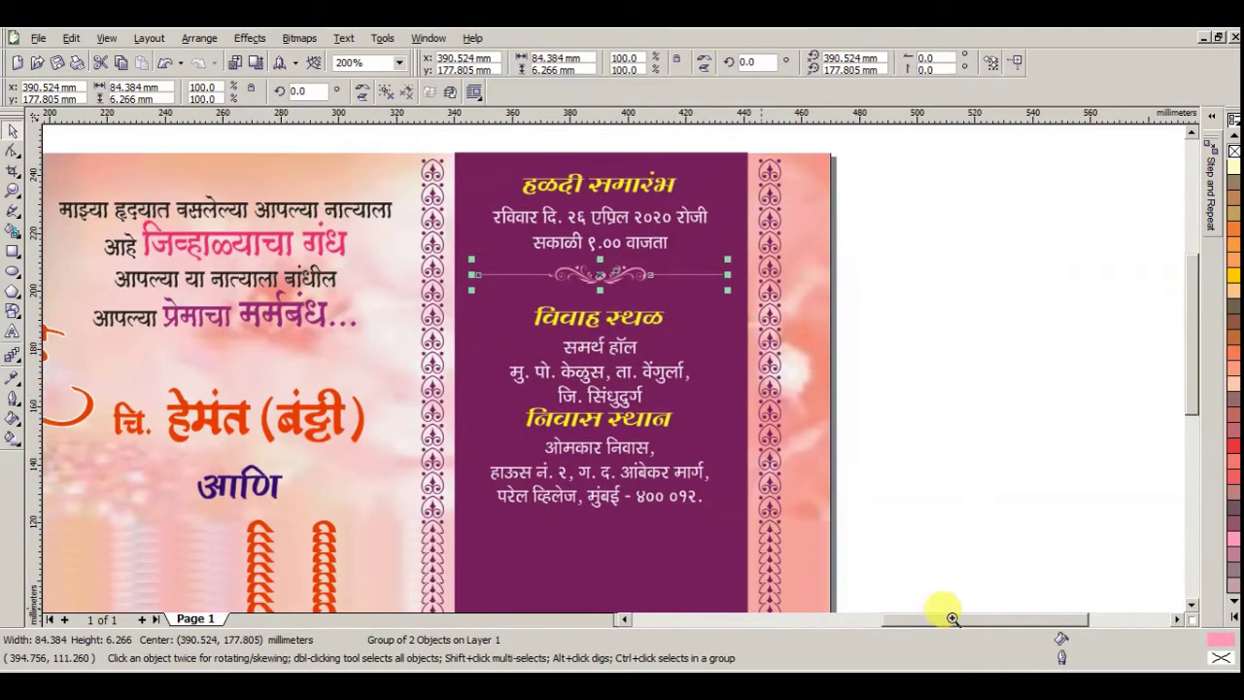
click(520, 352)
shift+click(513, 293)
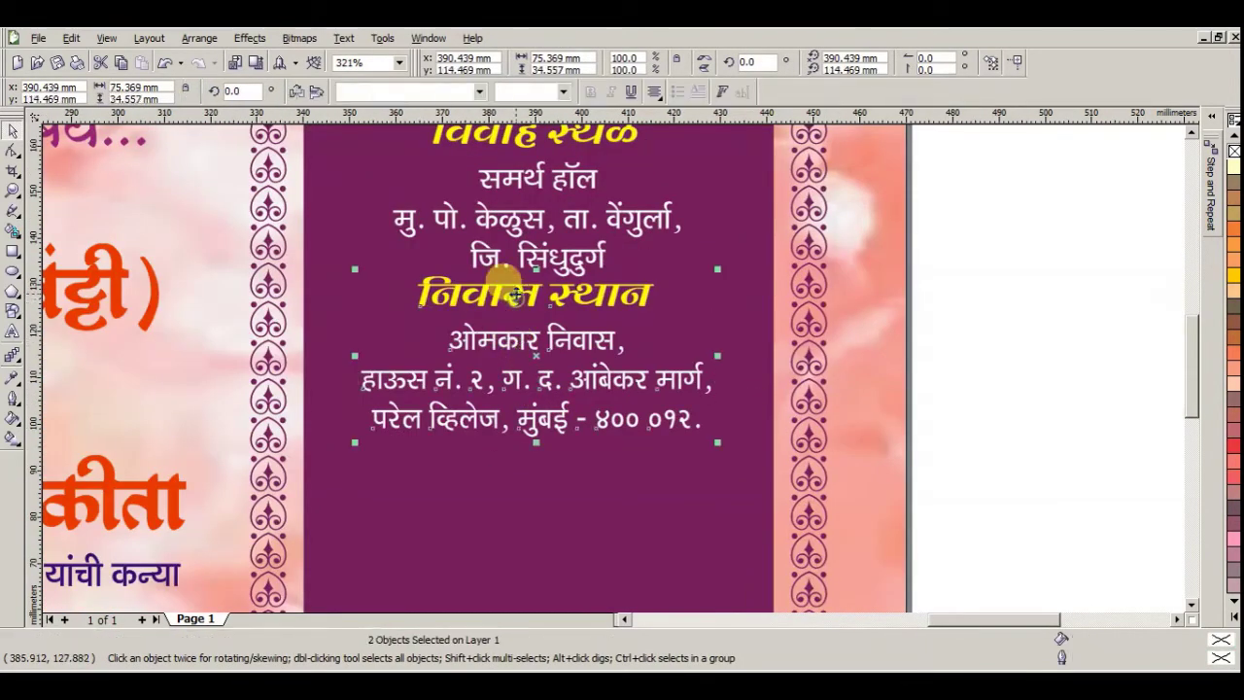
drag(515, 297, 503, 332)
click(1043, 343)
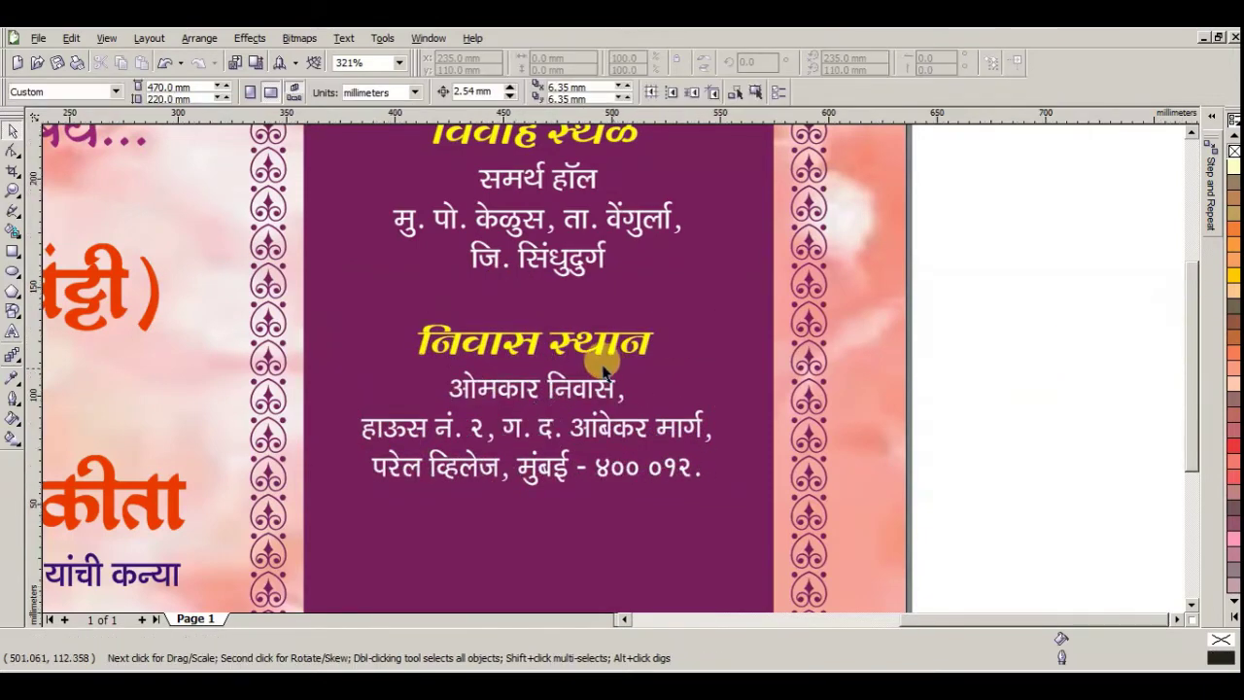
- Copy the pink divider ornament to below the venue lines at about y 124 mm, centred horizontally on them
scroll(234, 364, down, 3)
drag(464, 392, 629, 442)
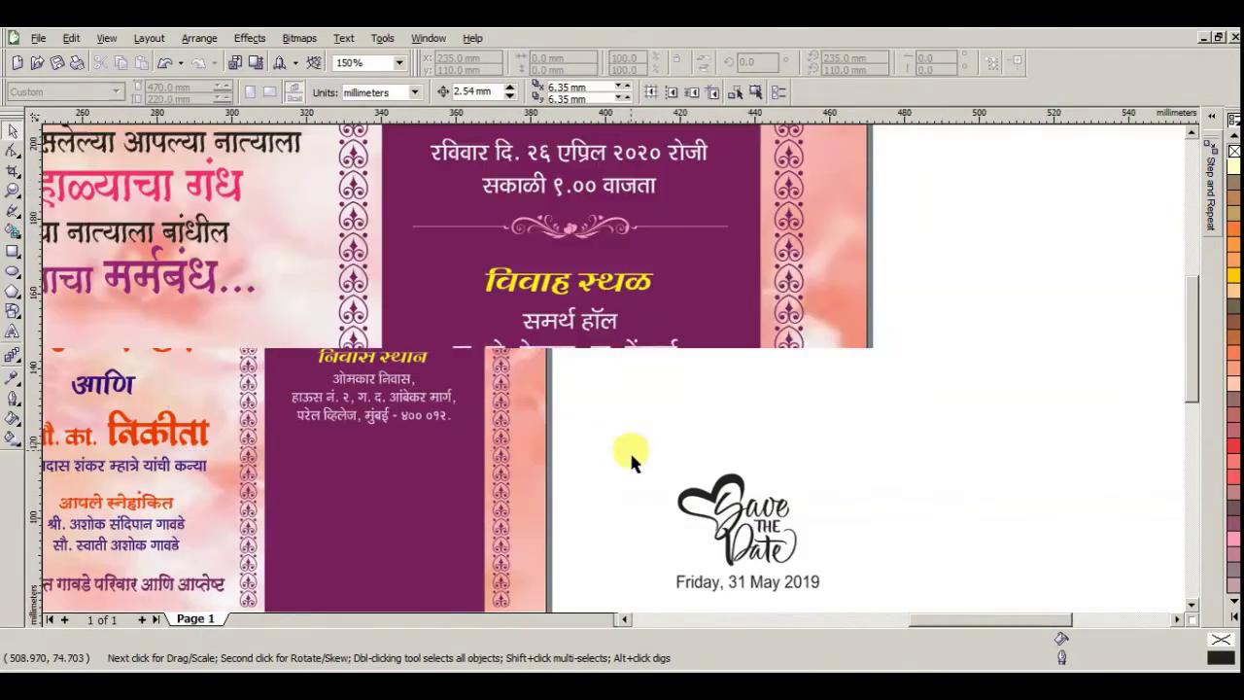
drag(550, 227, 555, 427)
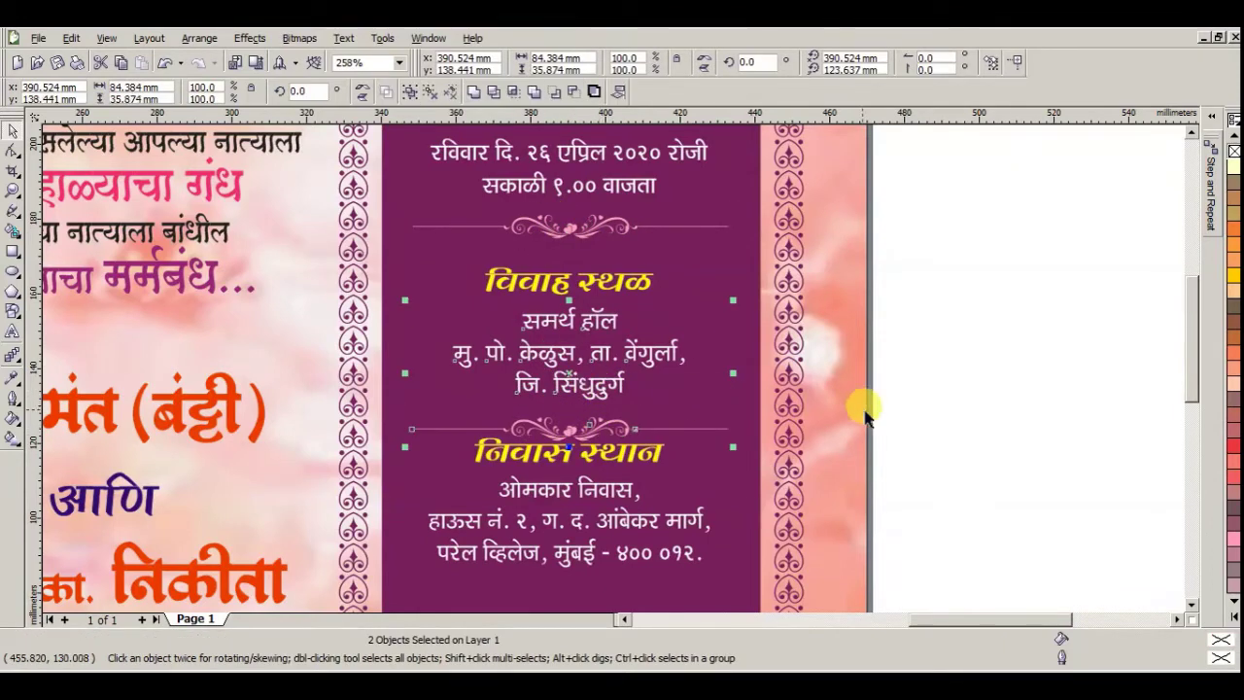
click(777, 435)
- Move the निवास स्थान heading and address lines about 5 mm down below the second divider and align their horizontal centres with it
click(622, 452)
shift+click(601, 498)
drag(600, 498, 599, 519)
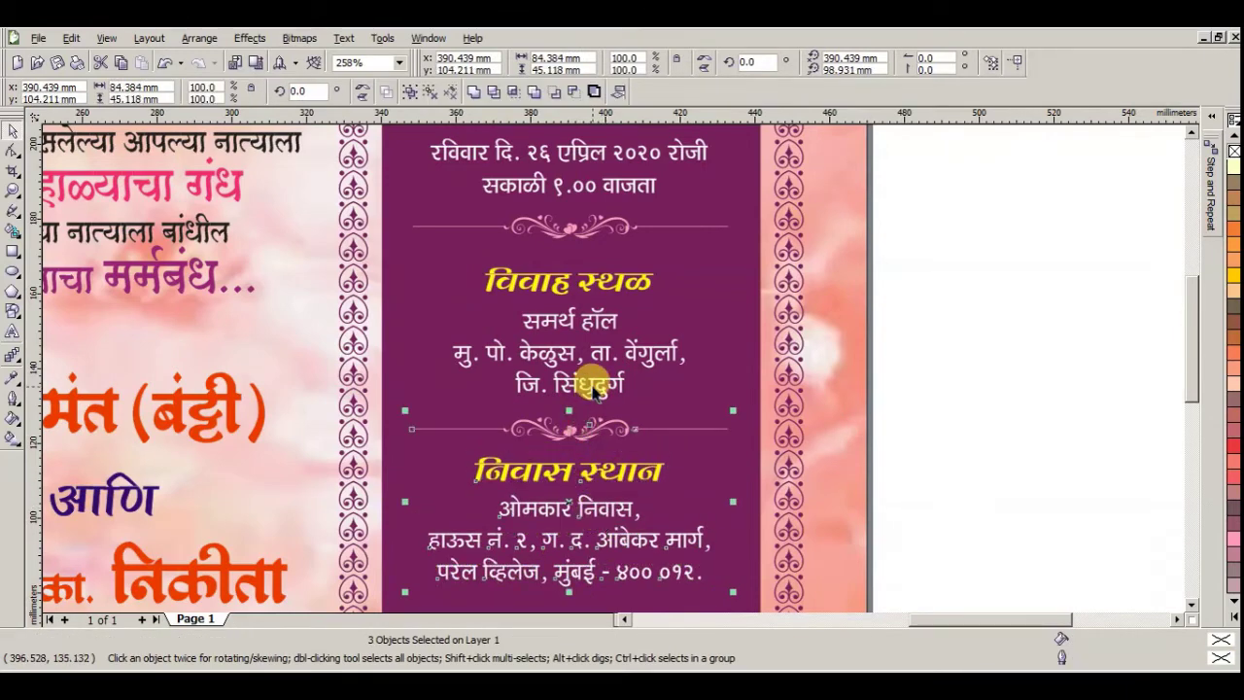
shift+click(689, 358)
shift+click(604, 275)
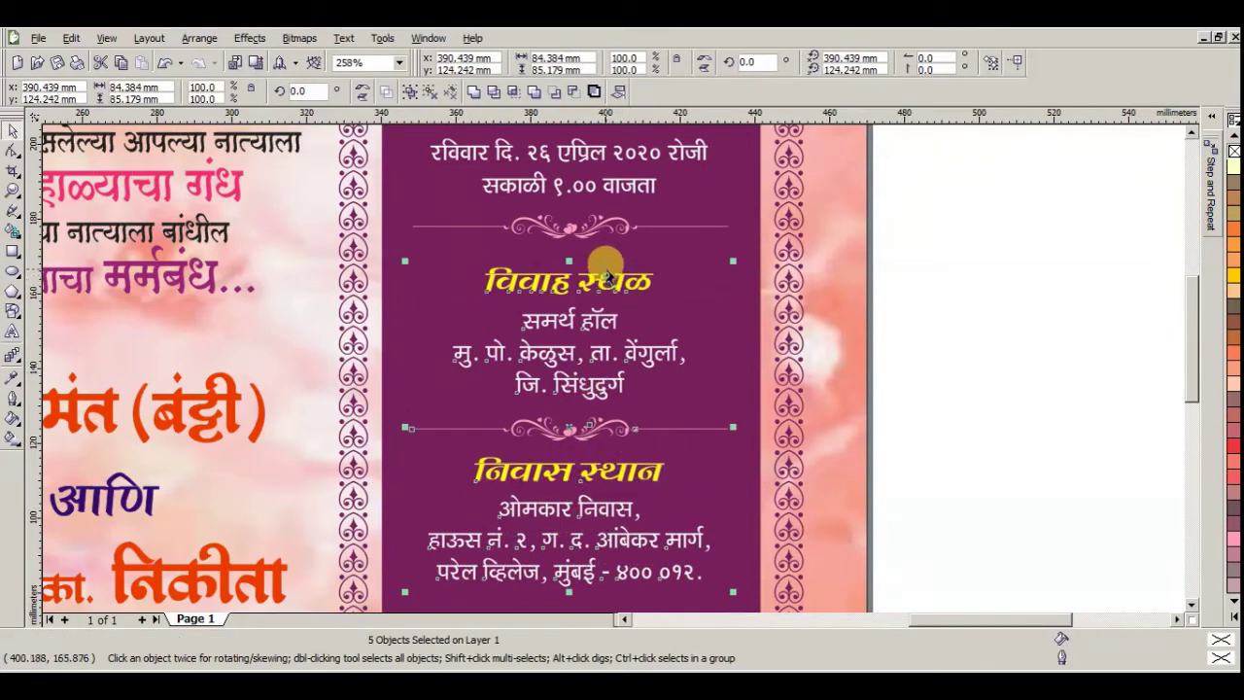
click(903, 347)
- Move the Save the Date artwork and its date text onto the lower part of the purple band, at about x 392, y 40 mm
key(F3)
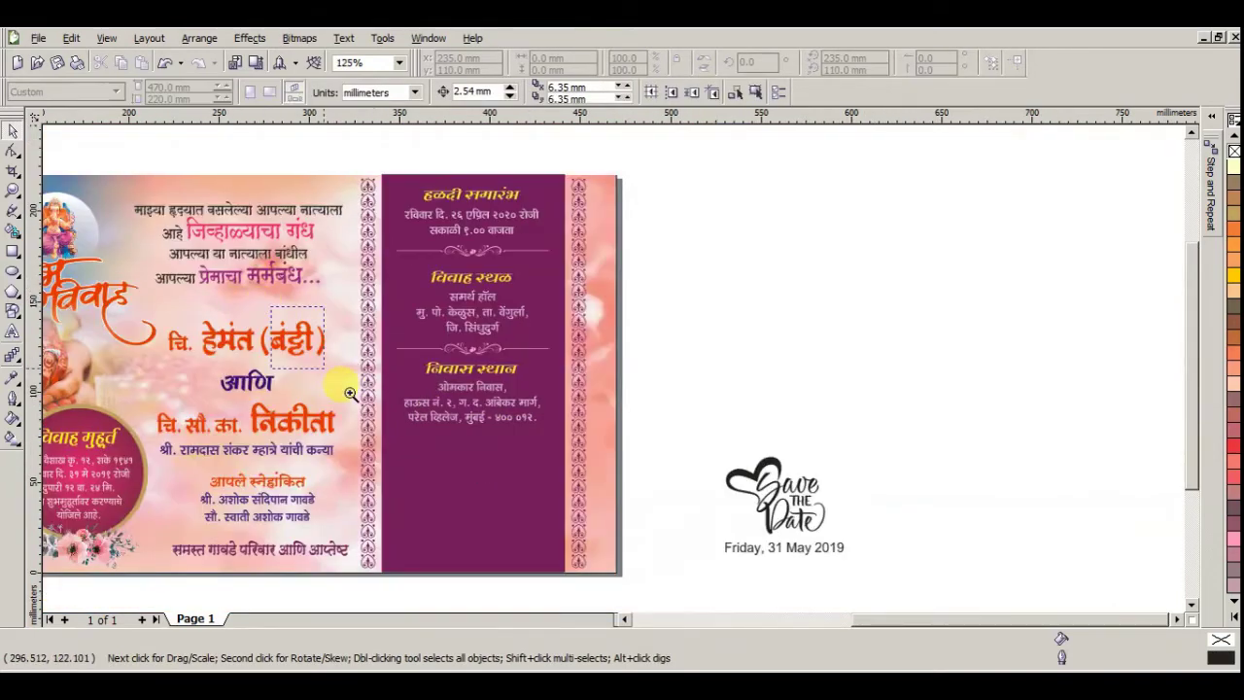
drag(262, 305, 741, 573)
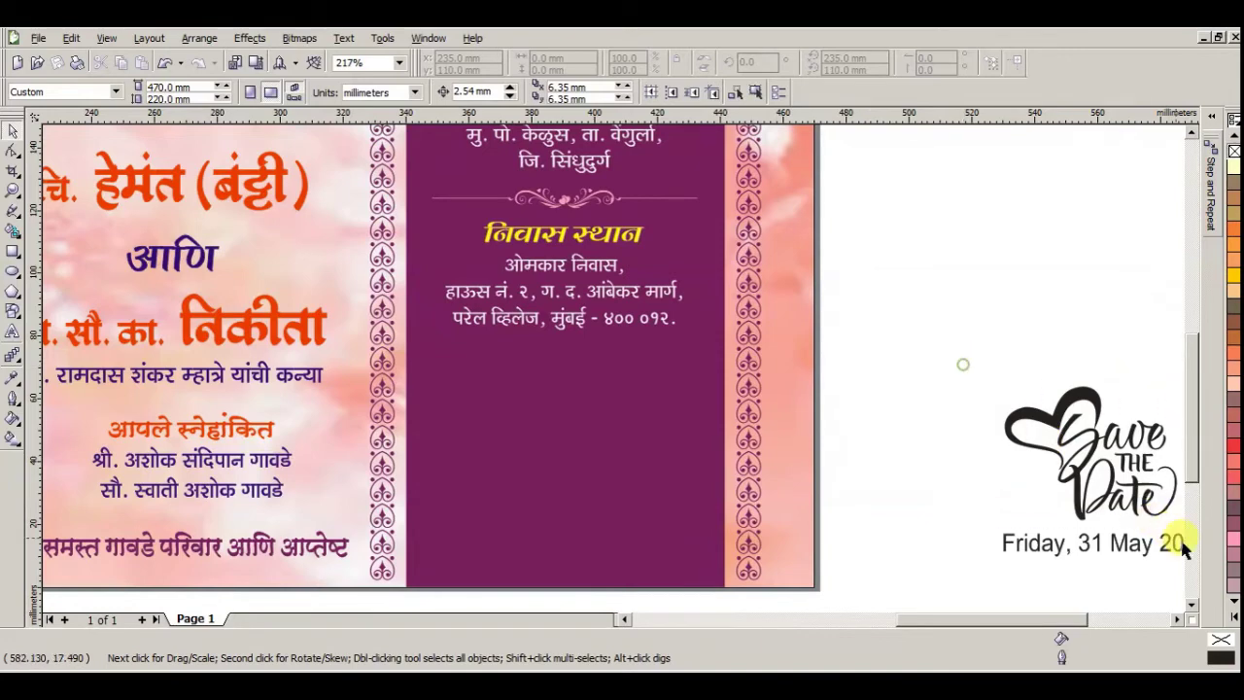
drag(1184, 549, 1151, 561)
drag(994, 474, 457, 466)
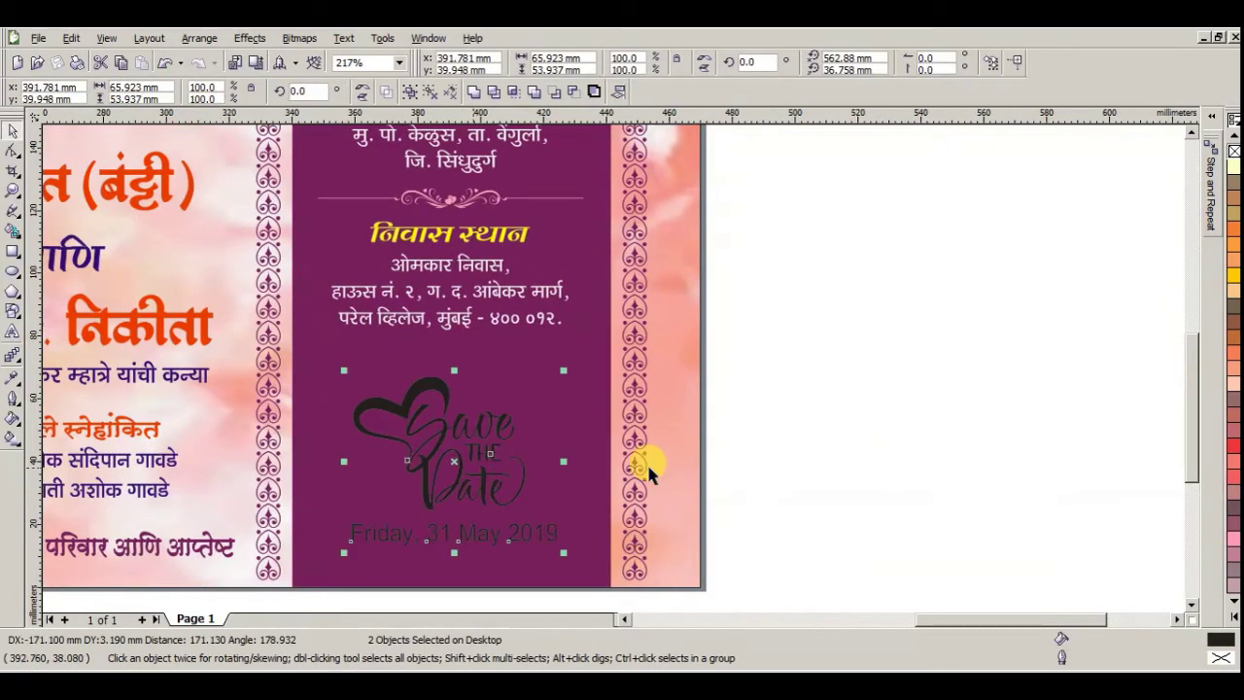
- Centre the Save the Date artwork and its date text horizontally on the purple band
shift+click(595, 492)
key(c)
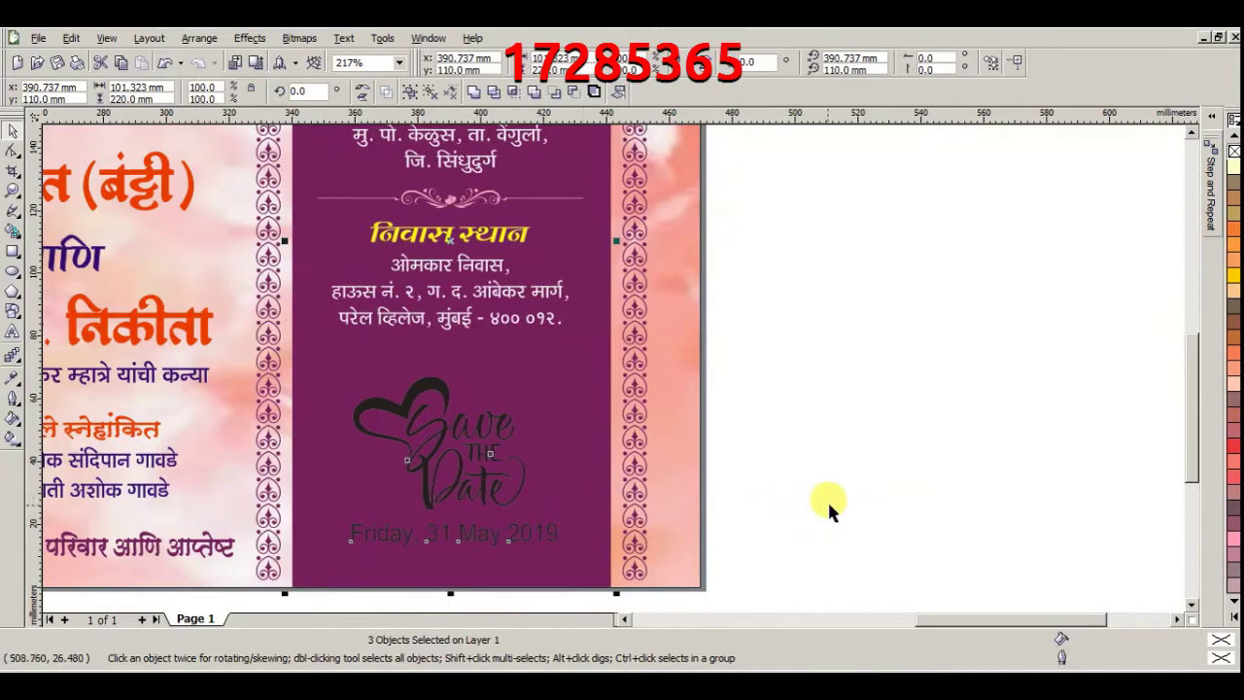
click(828, 500)
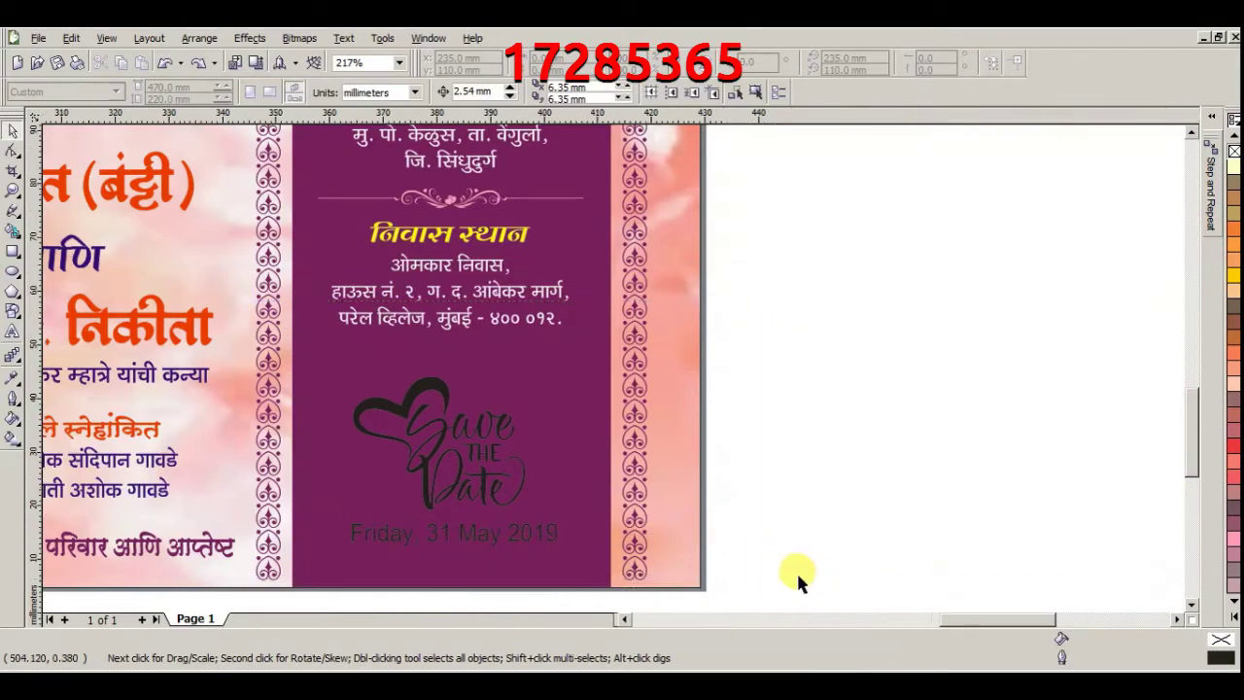
- Fill the lettering of the Save the Date artwork on the purple band with light pink (Light Violet)
scroll(428, 389, up, 2)
click(394, 326)
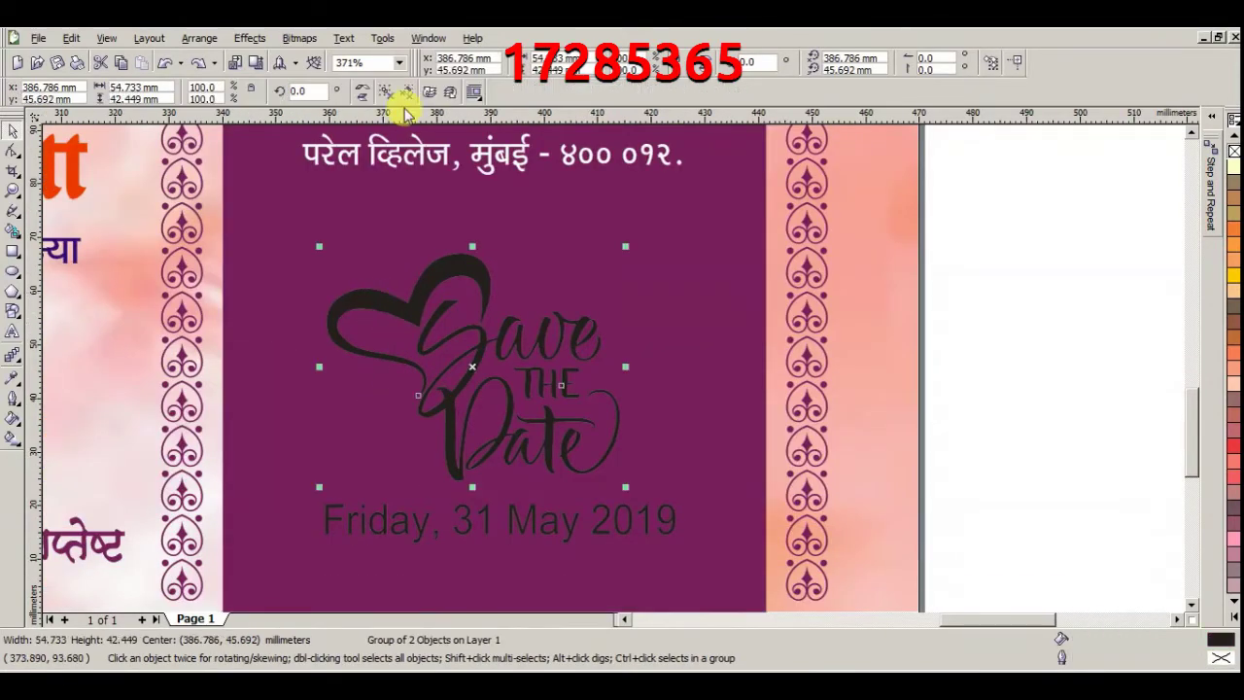
ctrl+click(398, 307)
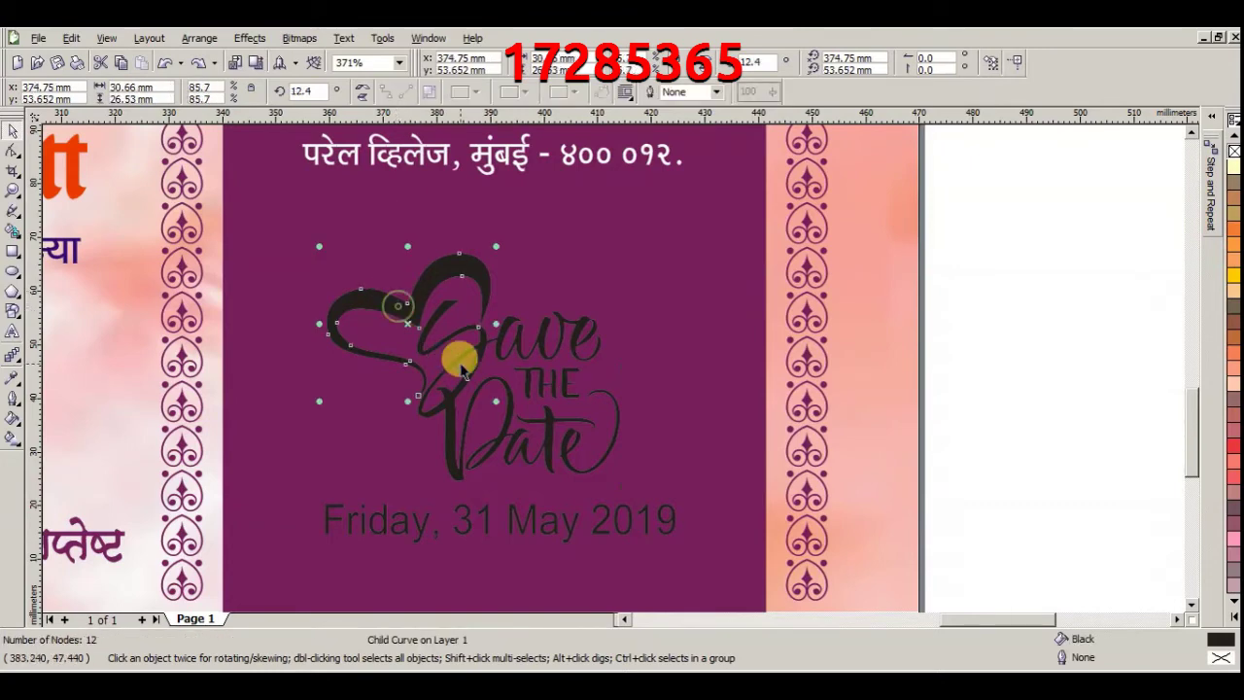
ctrl+click(556, 355)
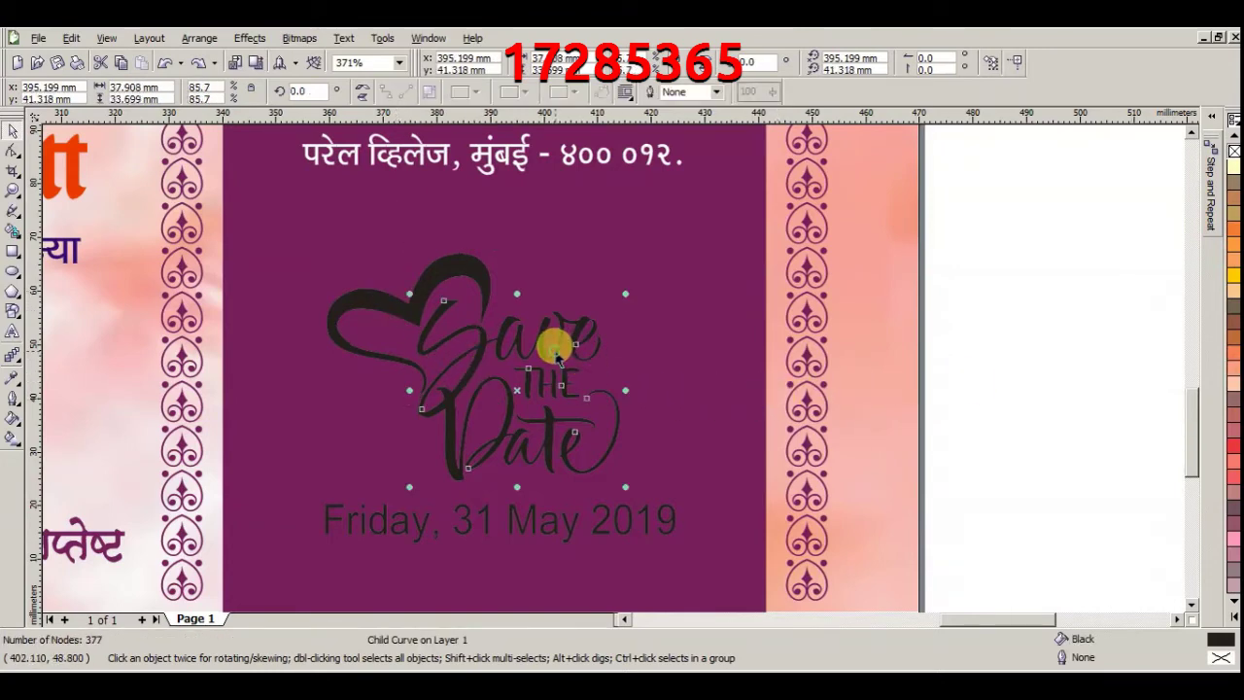
click(1232, 539)
- Fill the heart shape of the Save the Date artwork with Magenta
ctrl+click(407, 303)
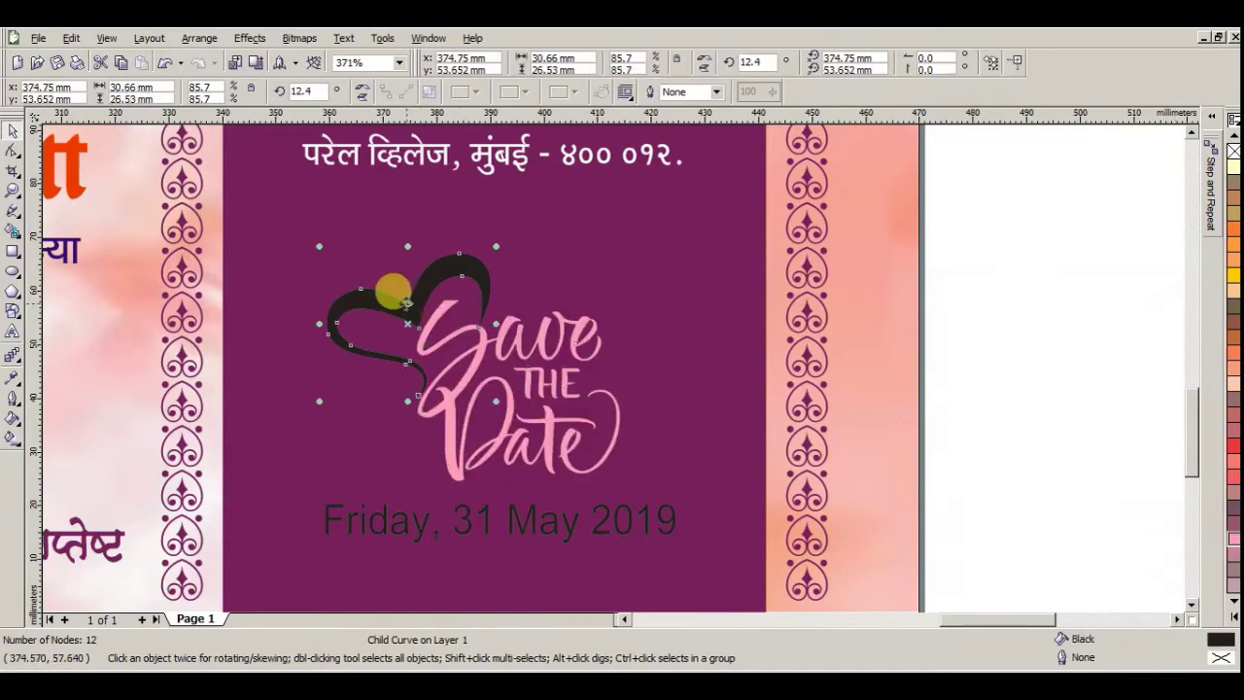
click(1232, 533)
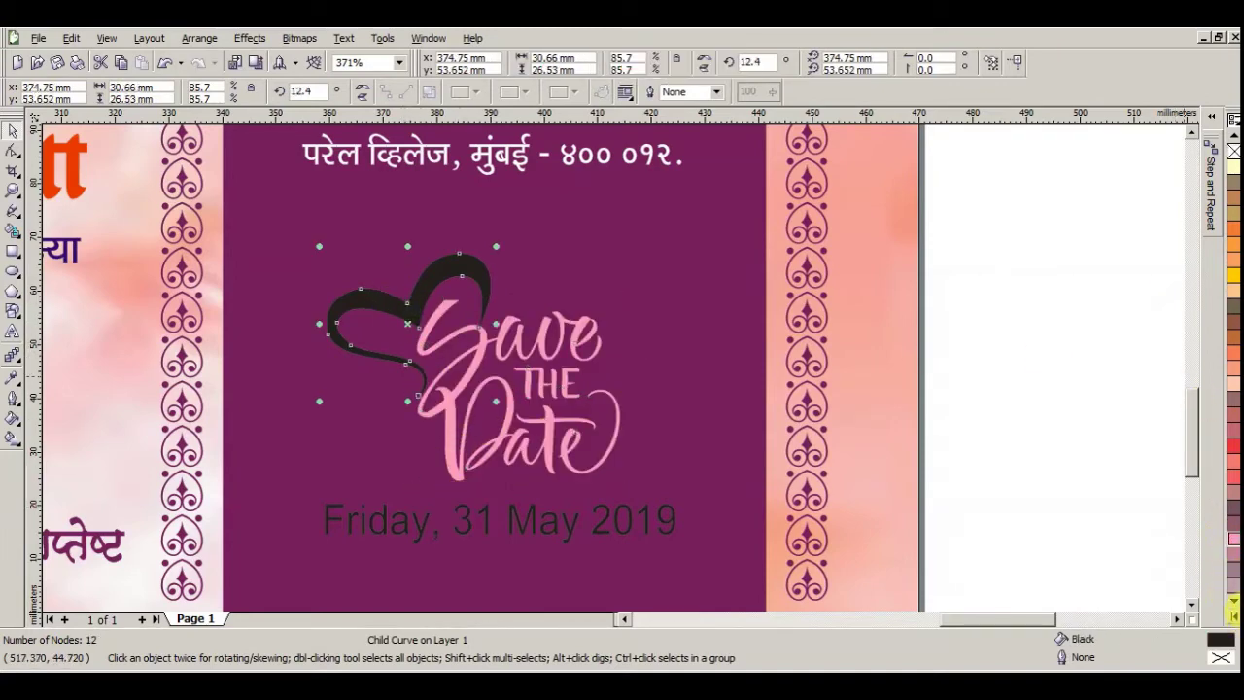
click(1231, 617)
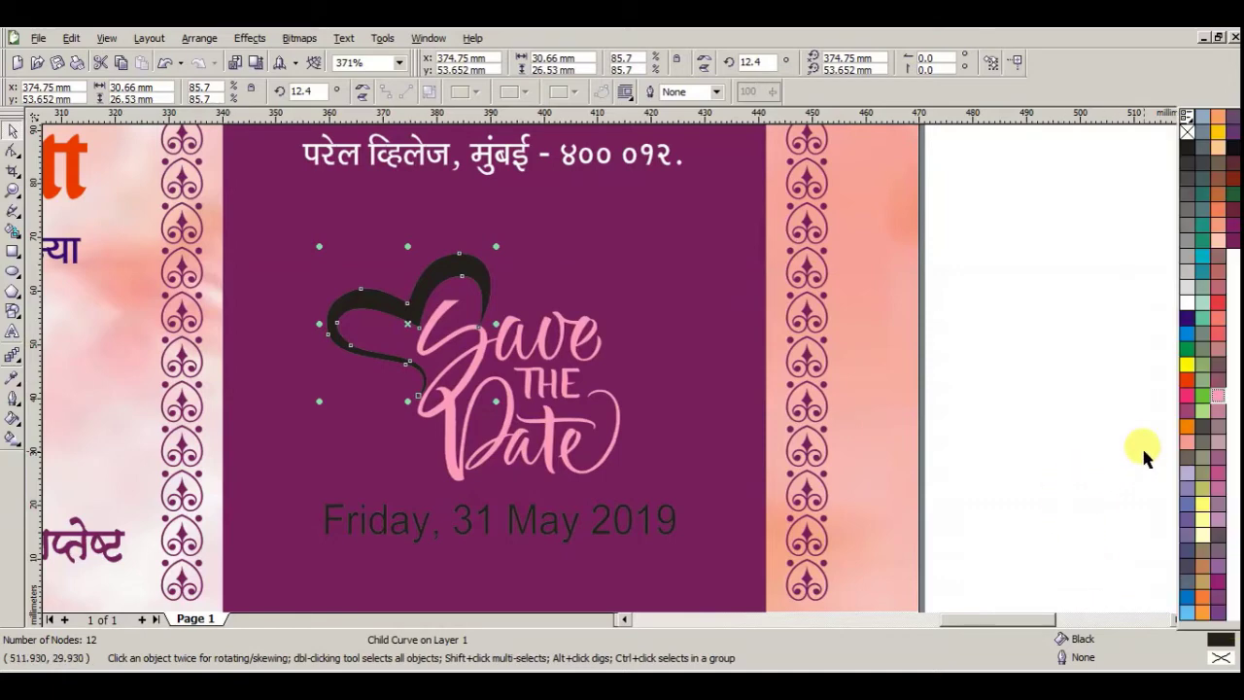
click(1186, 399)
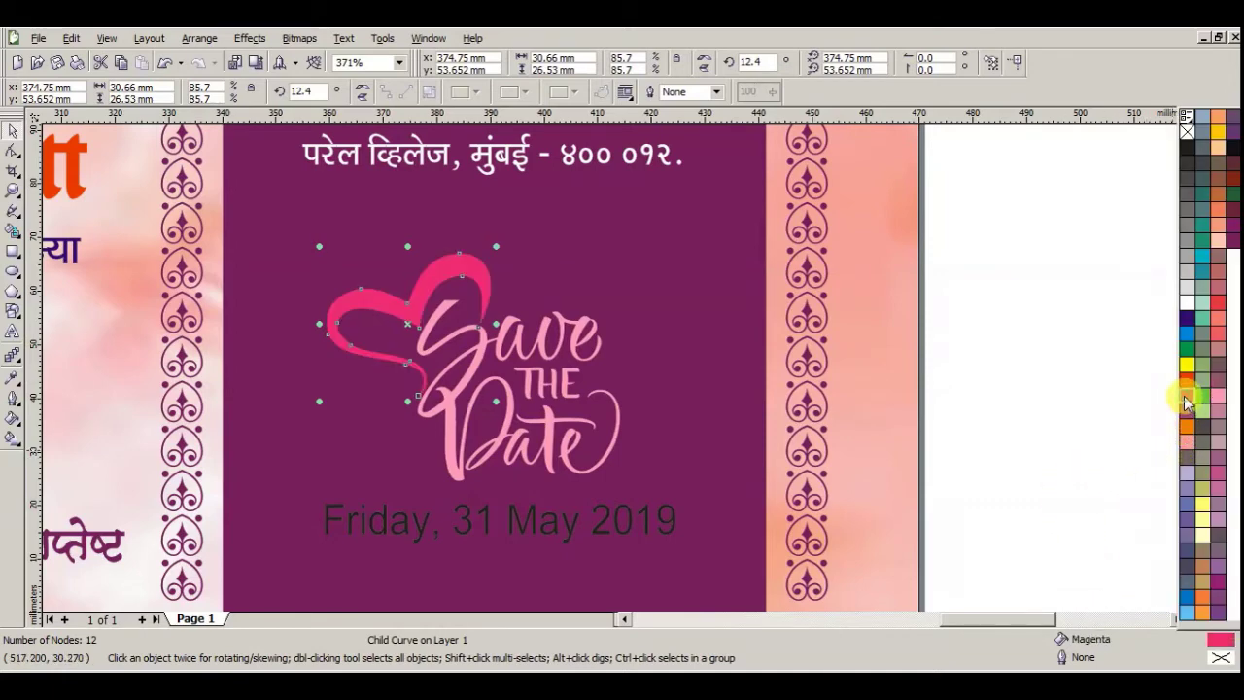
- Recolour the date text below the Save the Date artwork with Light Violet
click(521, 518)
click(505, 517)
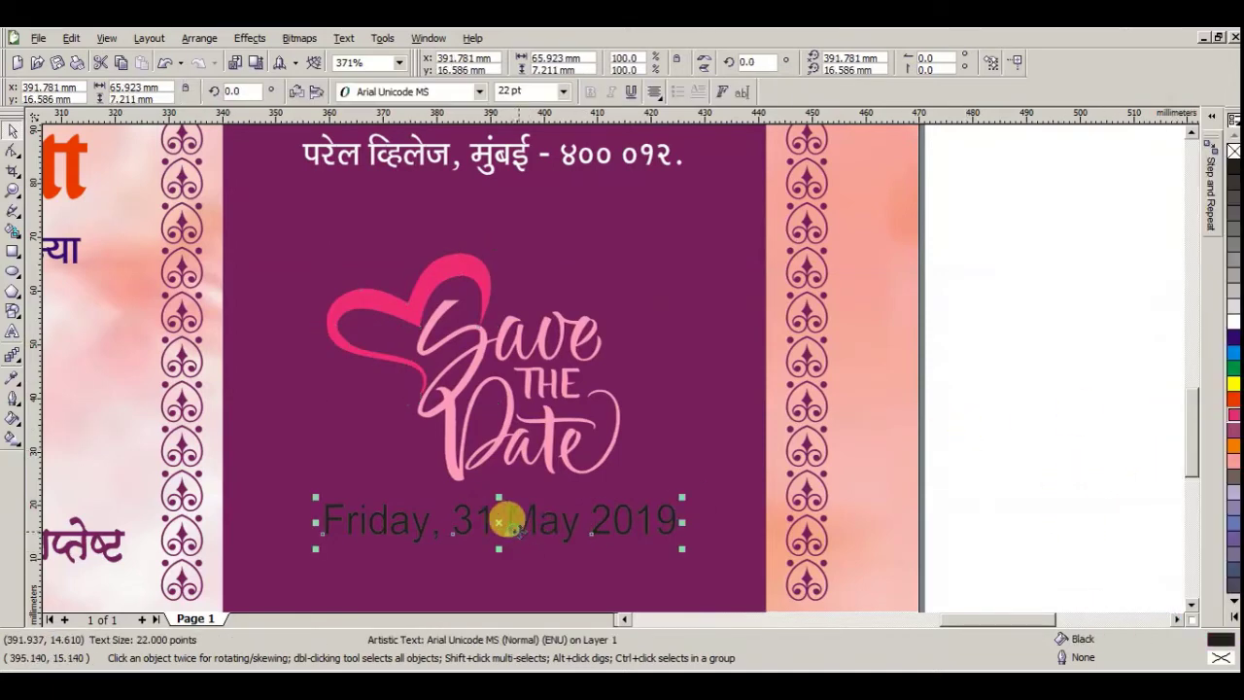
click(1232, 616)
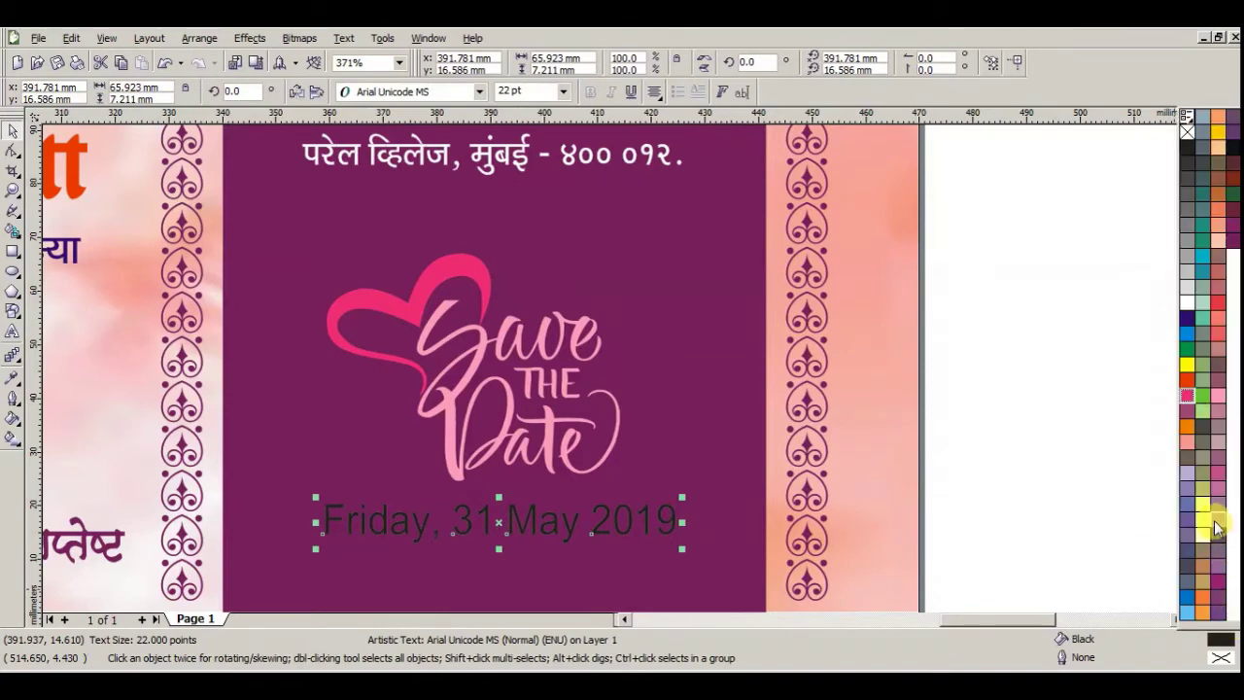
click(1215, 397)
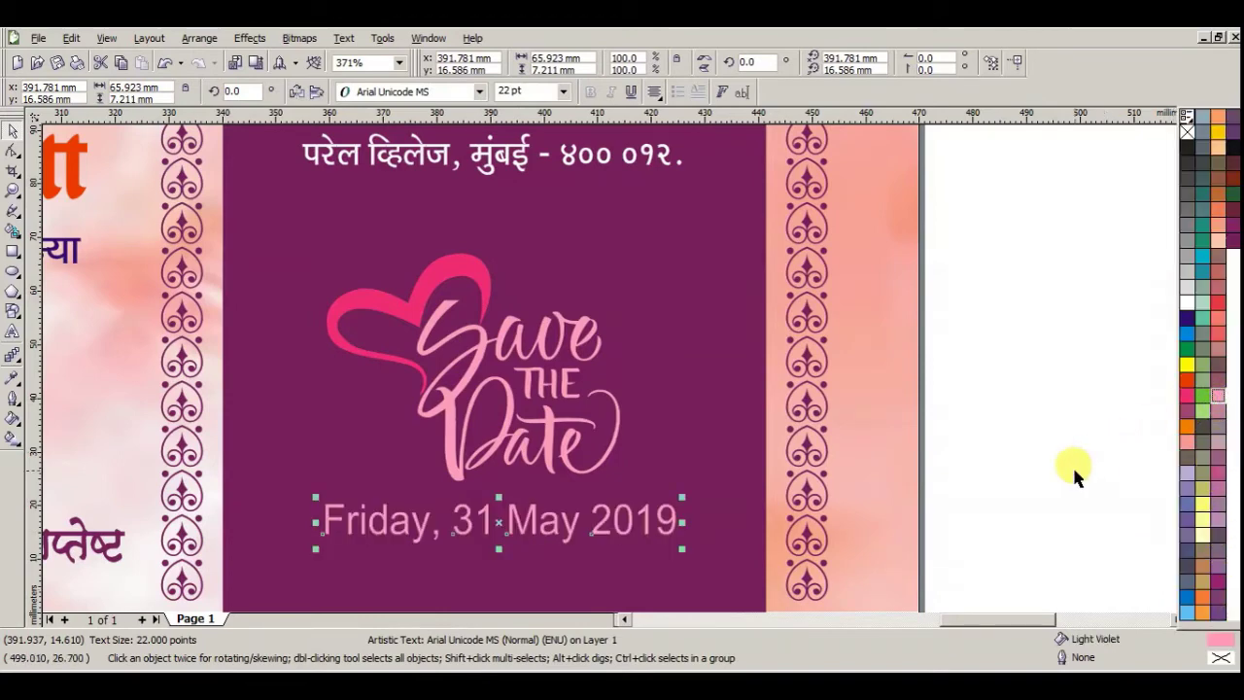
click(1074, 472)
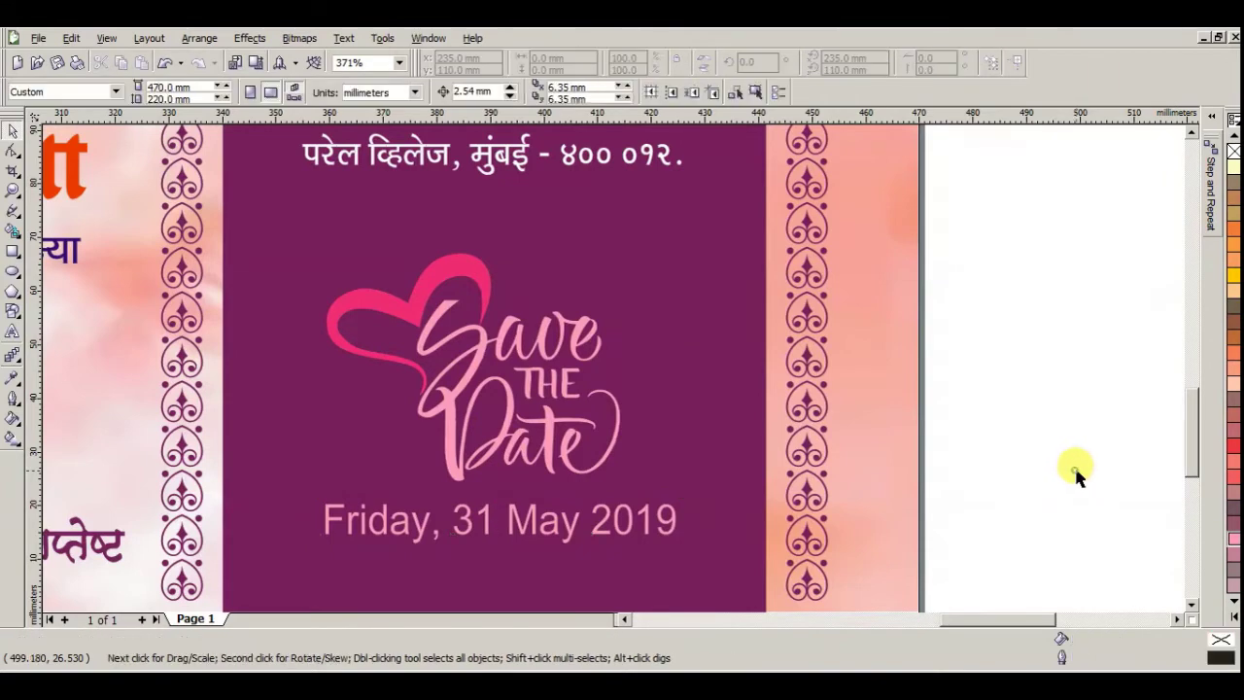
- Bring the black swash bitmap from beside the page to below the purple band and trace it into a curve
scroll(609, 375, down, 5)
click(167, 516)
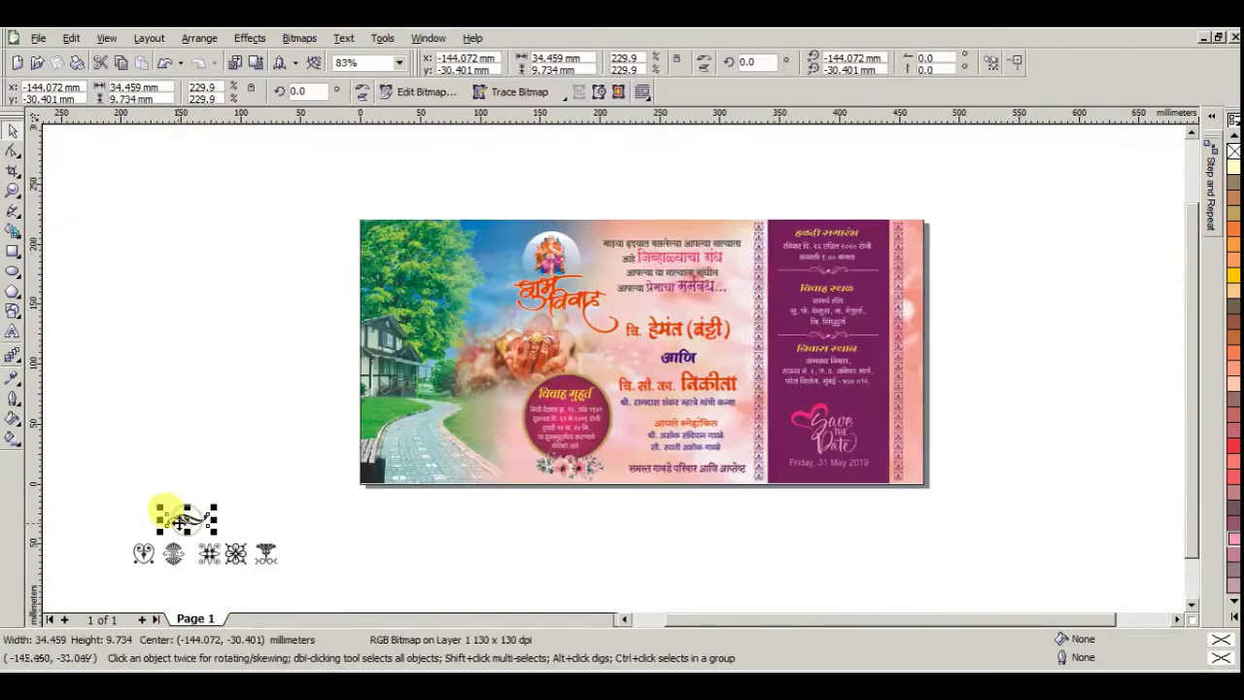
drag(180, 520, 817, 524)
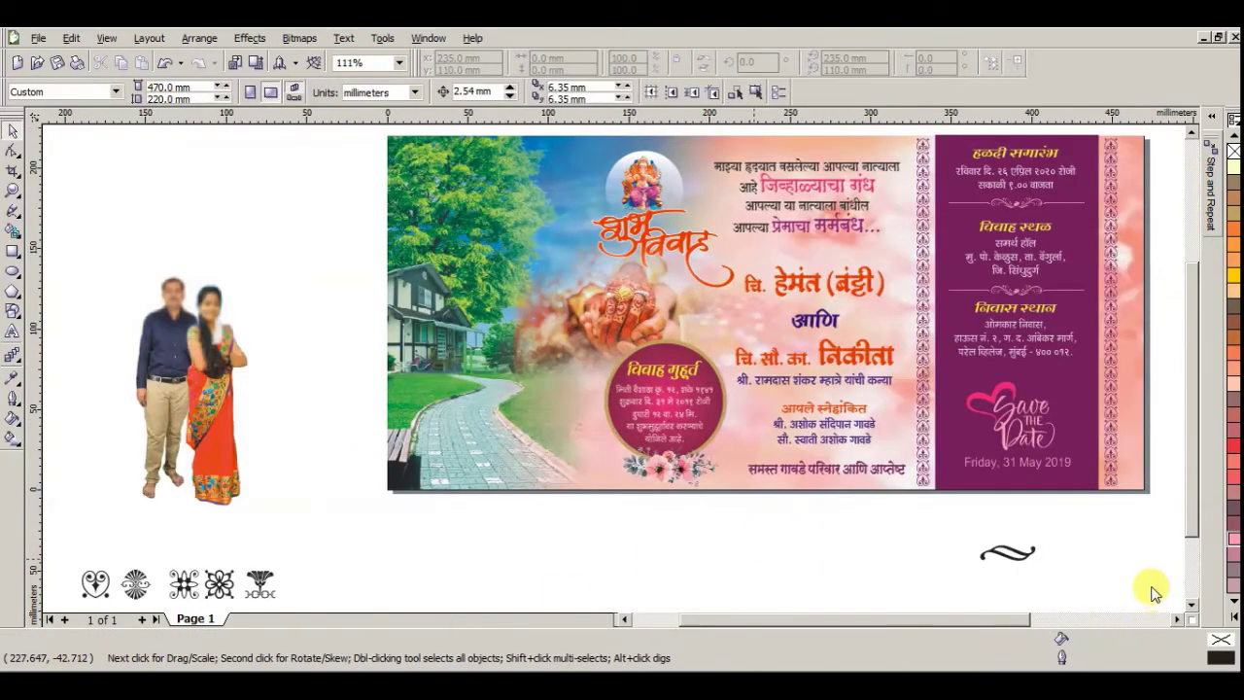
- Place the swash curve just right of the हळदी समारंभ heading, scale it to about 12.7 × 3.5 mm and fill it yellow
click(1004, 564)
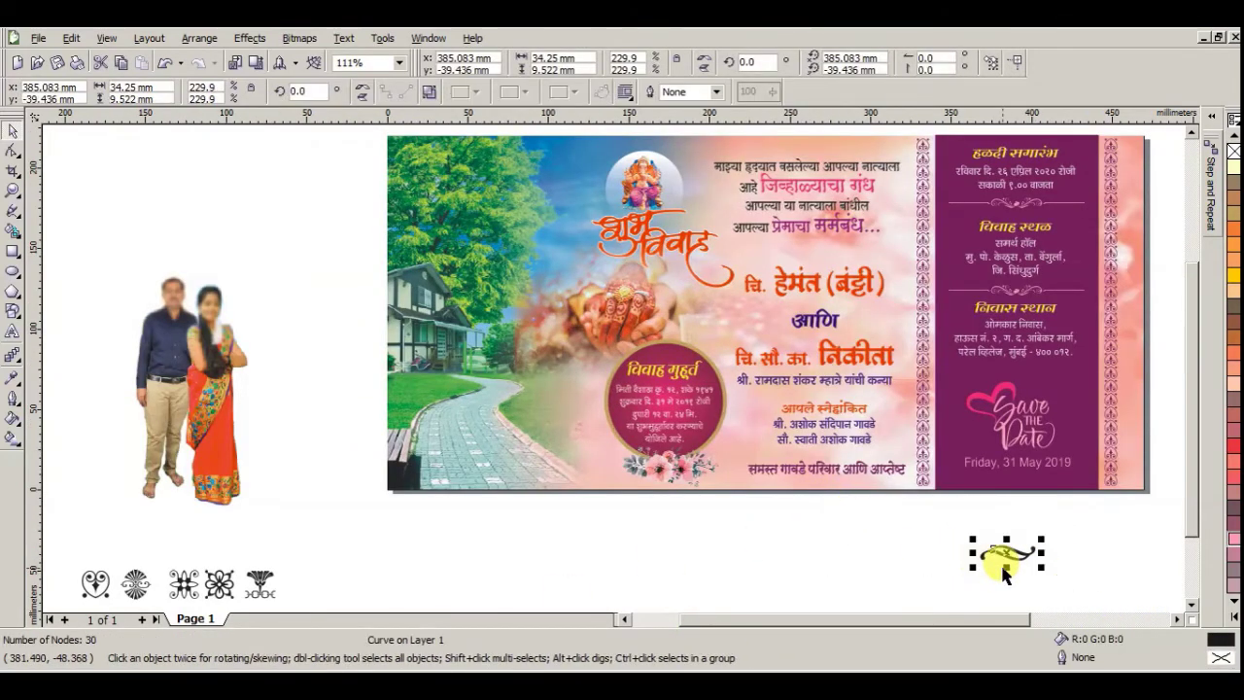
drag(990, 544, 1061, 140)
drag(1163, 192, 1162, 193)
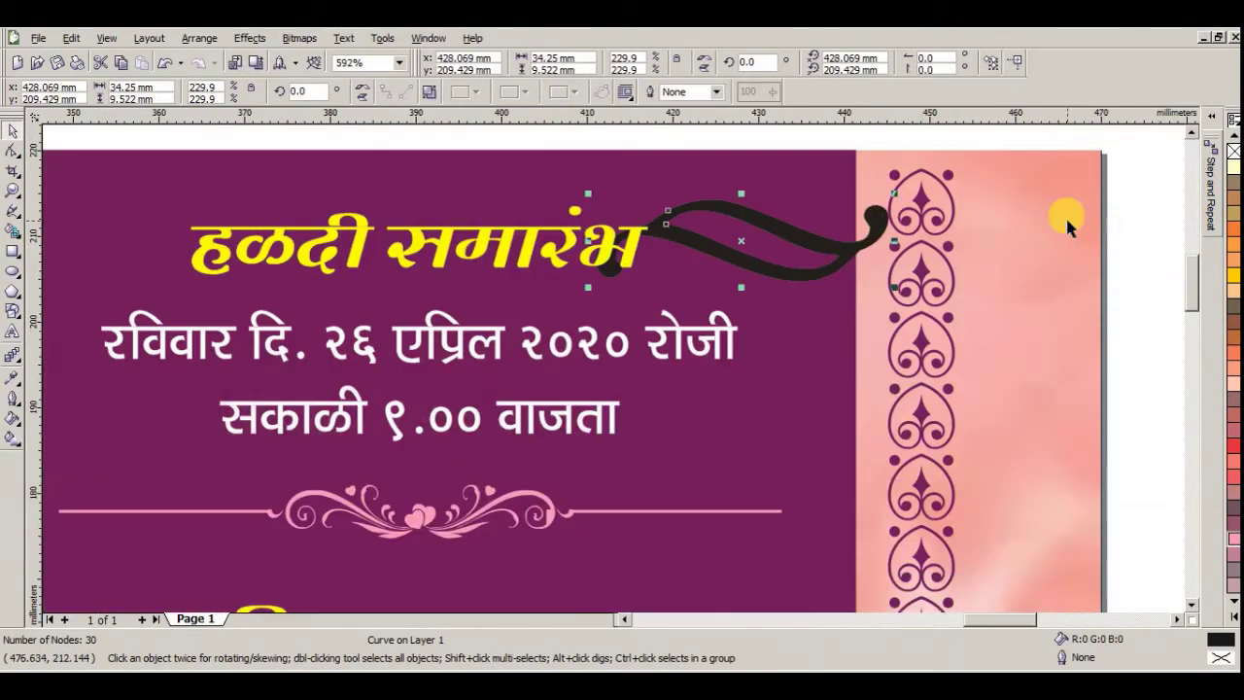
drag(876, 204, 713, 245)
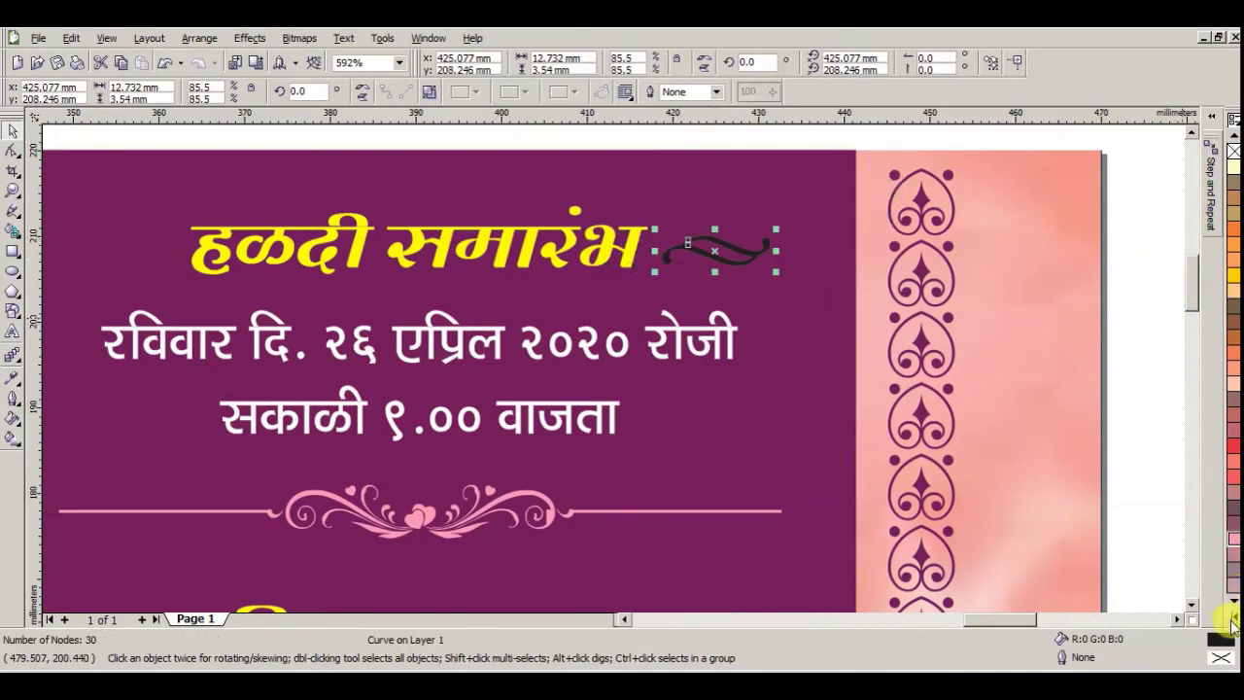
click(1232, 622)
click(1186, 364)
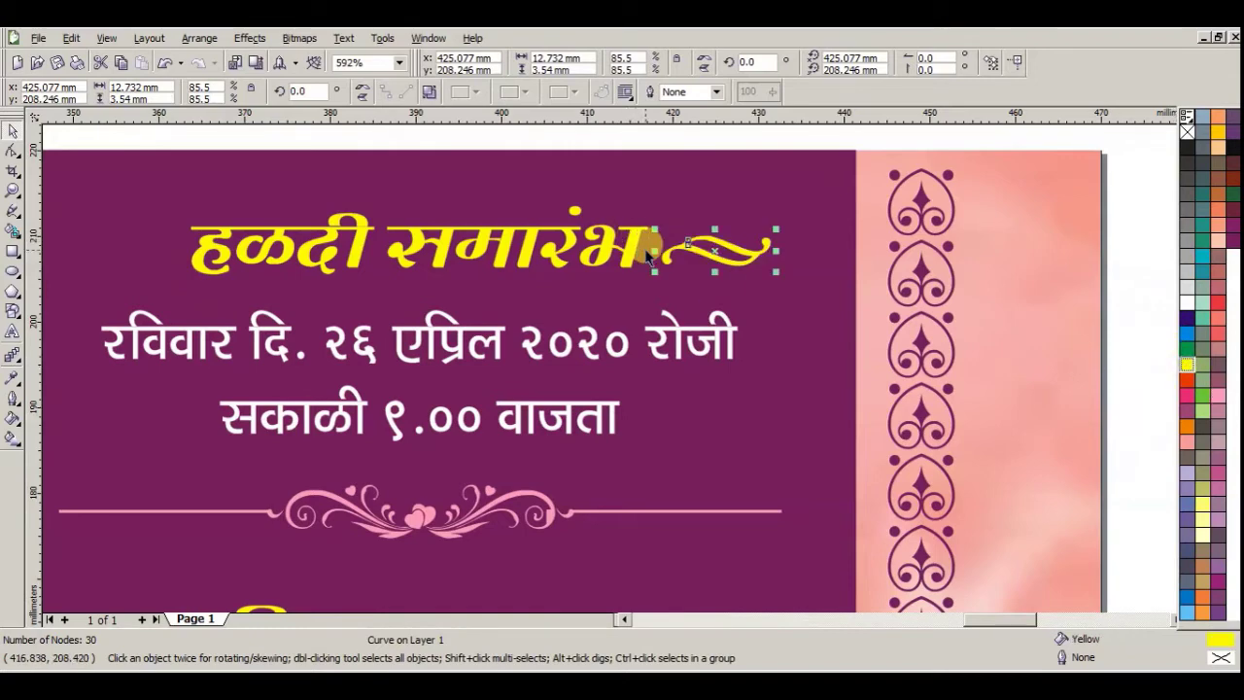
- Copy the yellow swash to the left side of the हळदी समारंभ heading, at about x 355.5 mm on the same level
key(F3)
drag(277, 284, 799, 553)
drag(815, 263, 280, 274)
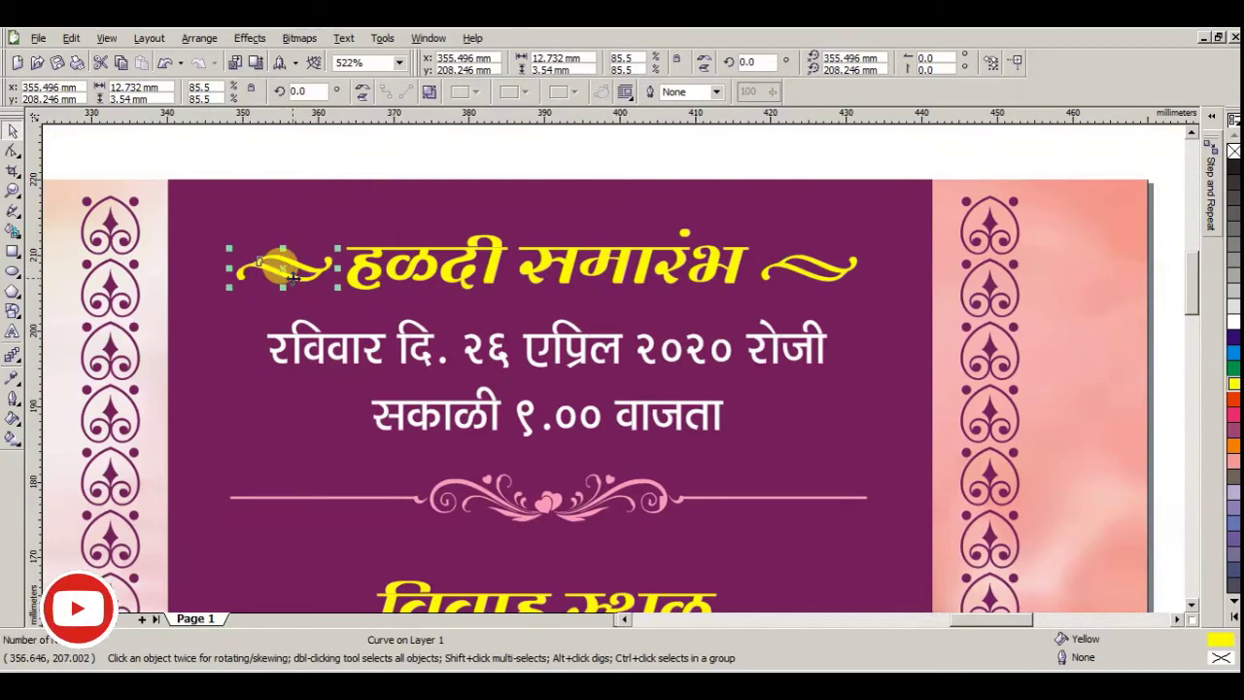
- Copy the yellow swashes to both sides of the विवाह स्थळ heading
scroll(586, 399, down, 2)
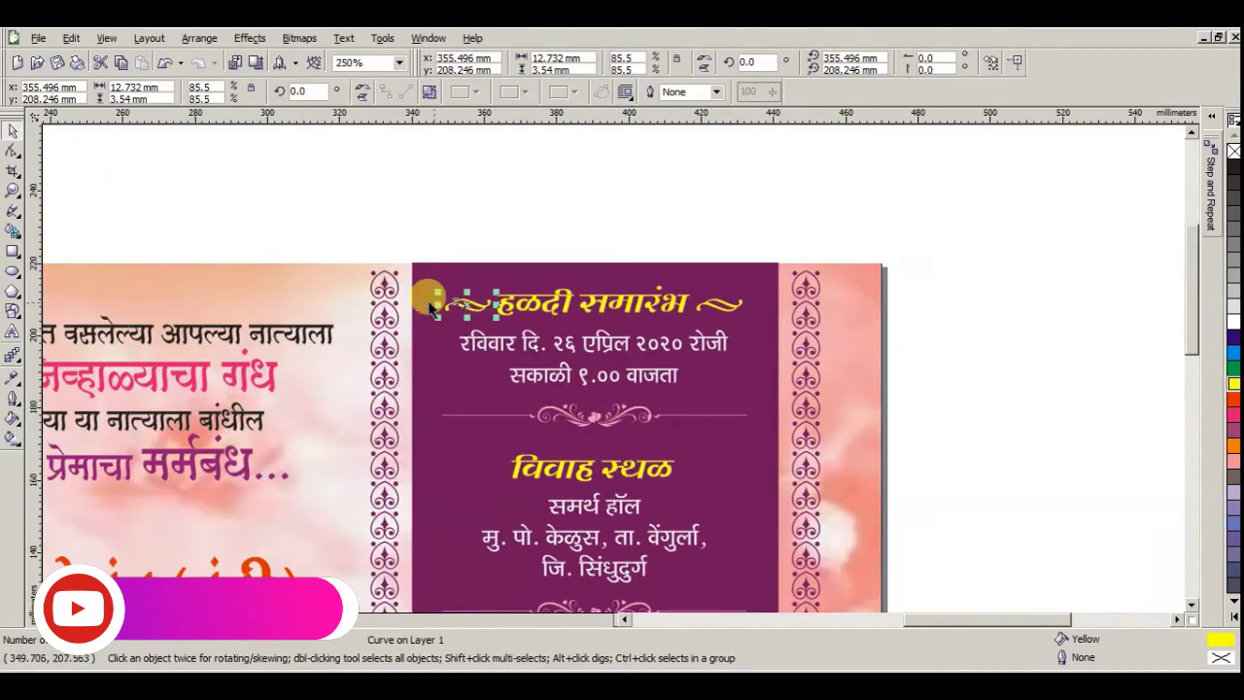
scroll(785, 463, up, 1)
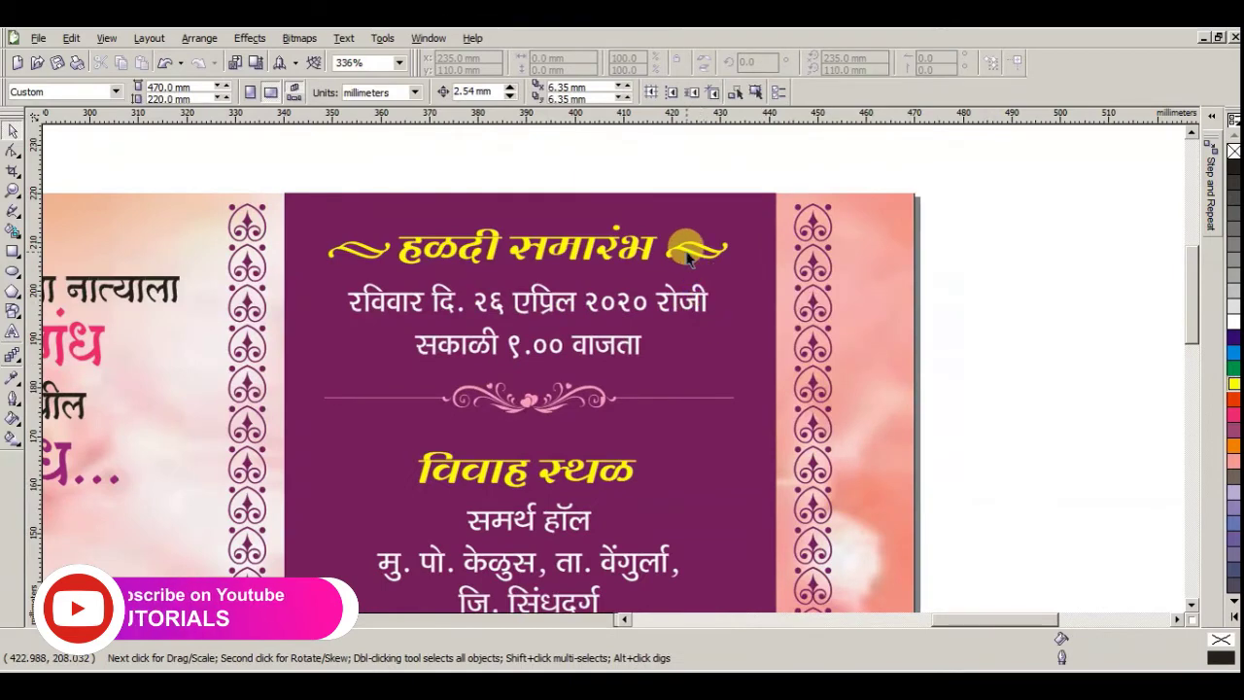
drag(694, 250, 365, 491)
click(1036, 519)
- Copy the yellow swashes to both sides of the निवास स्थान heading
scroll(237, 269, down, 2)
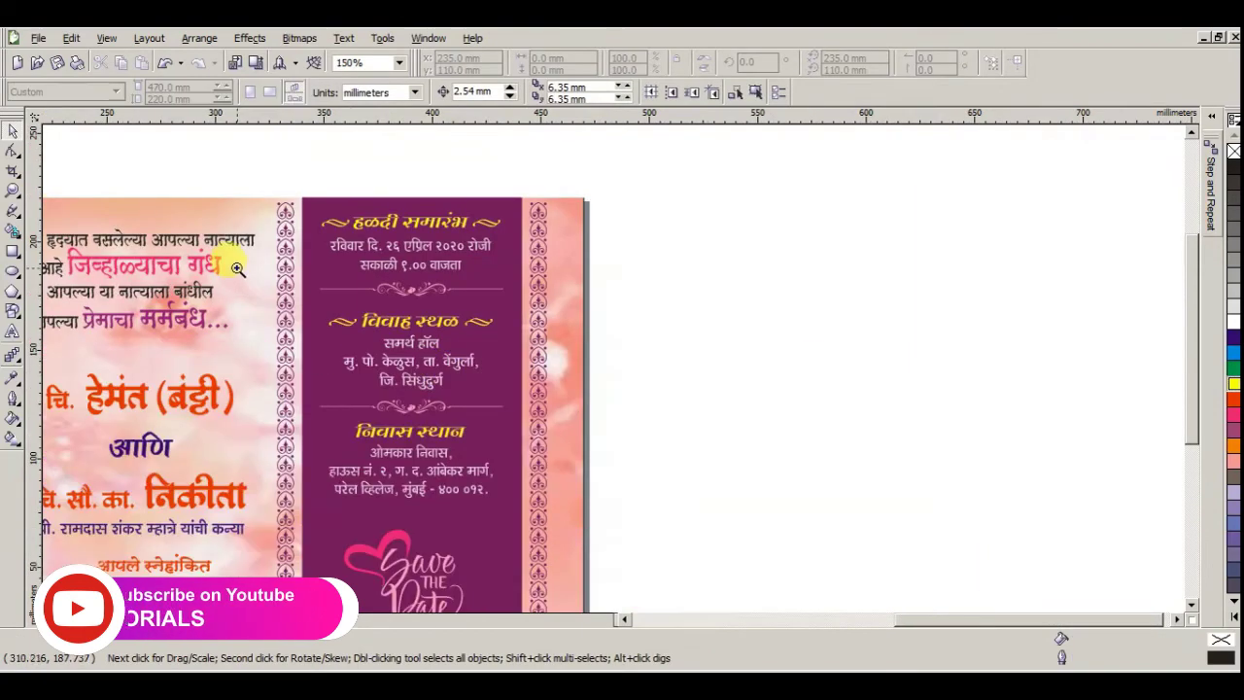
drag(237, 270, 672, 516)
click(665, 243)
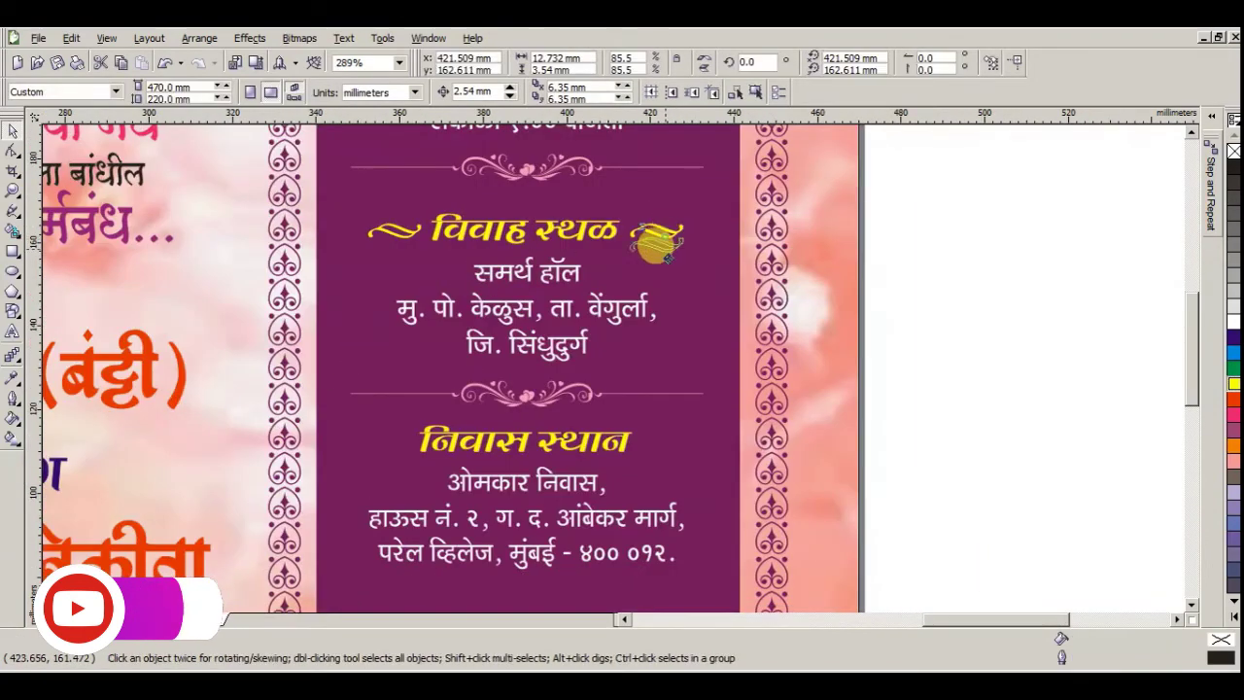
drag(668, 252, 375, 486)
click(842, 519)
- Enlarge the Save the Date artwork and its date text together slightly on the purple band
key(F3)
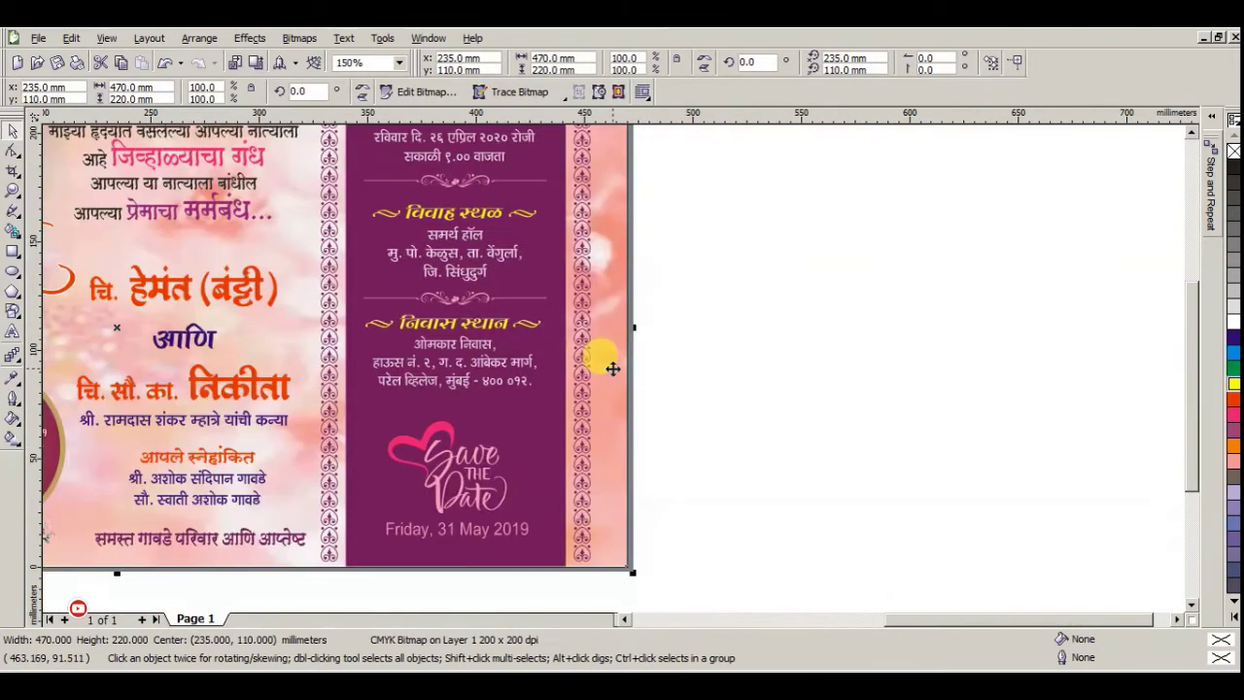
click(680, 394)
key(F4)
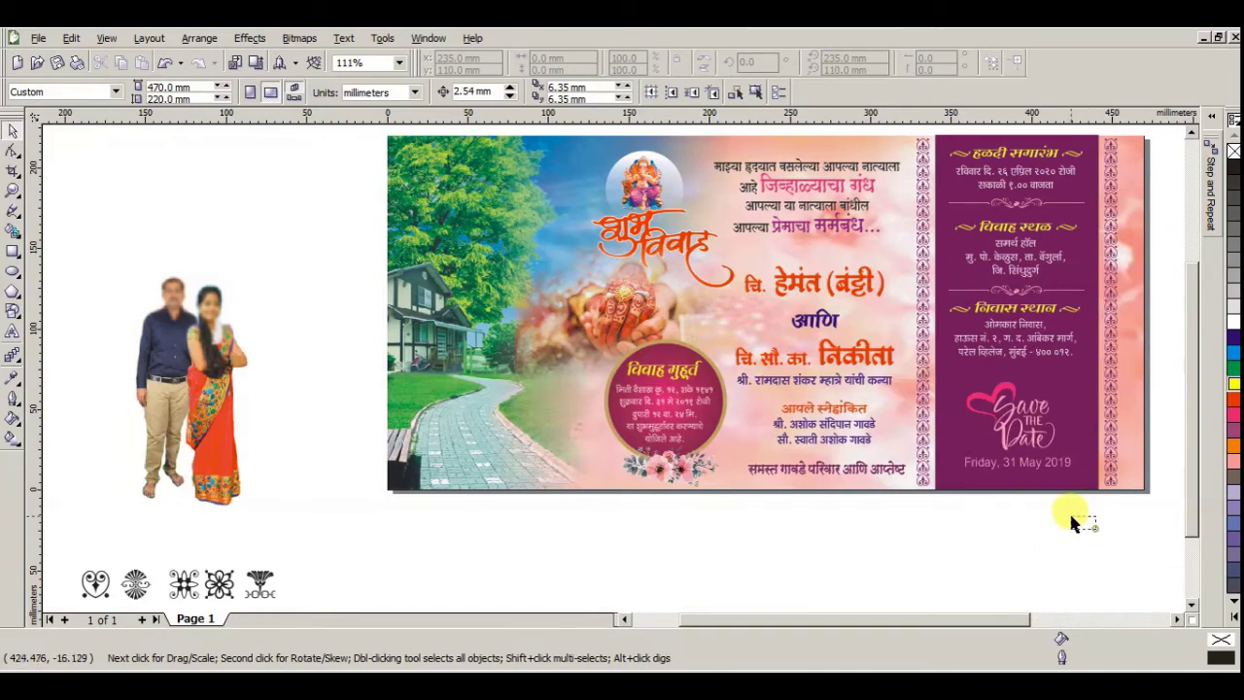
drag(1072, 522, 933, 358)
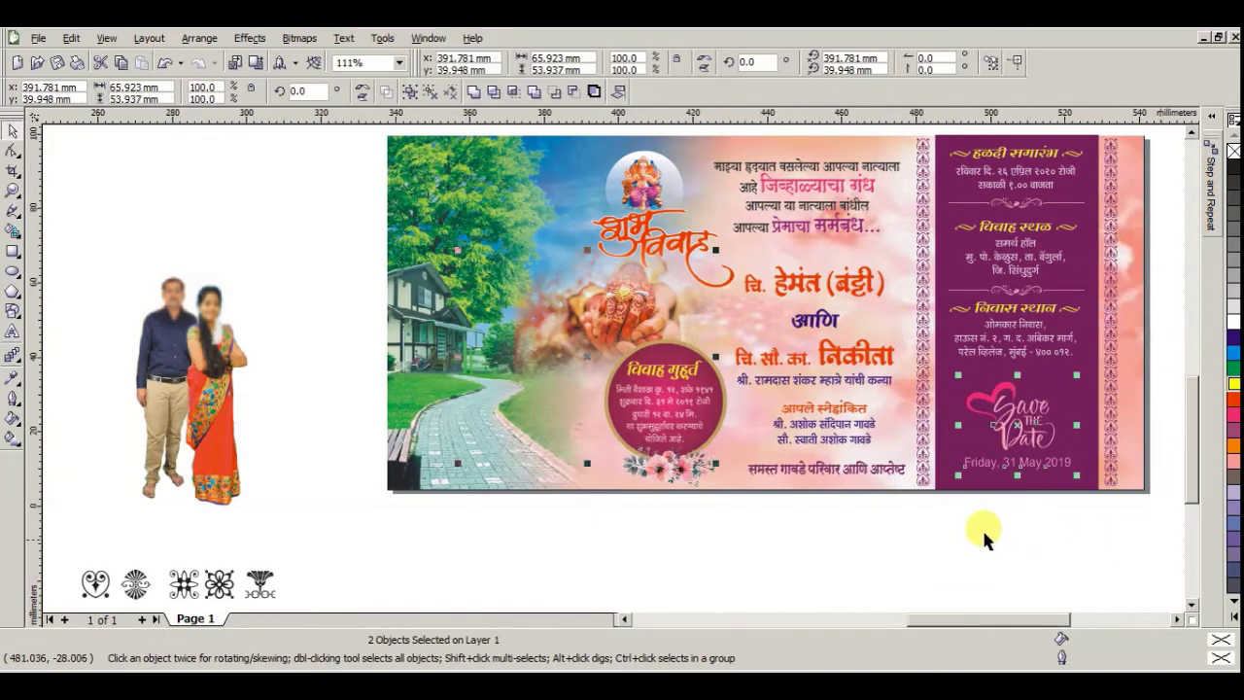
key(shift+F2)
drag(715, 463, 725, 470)
click(731, 533)
- Shift the निवास स्थान heading, its swashes and address lines about 1 mm down, and nudge them slightly further down with the divider above
key(F3)
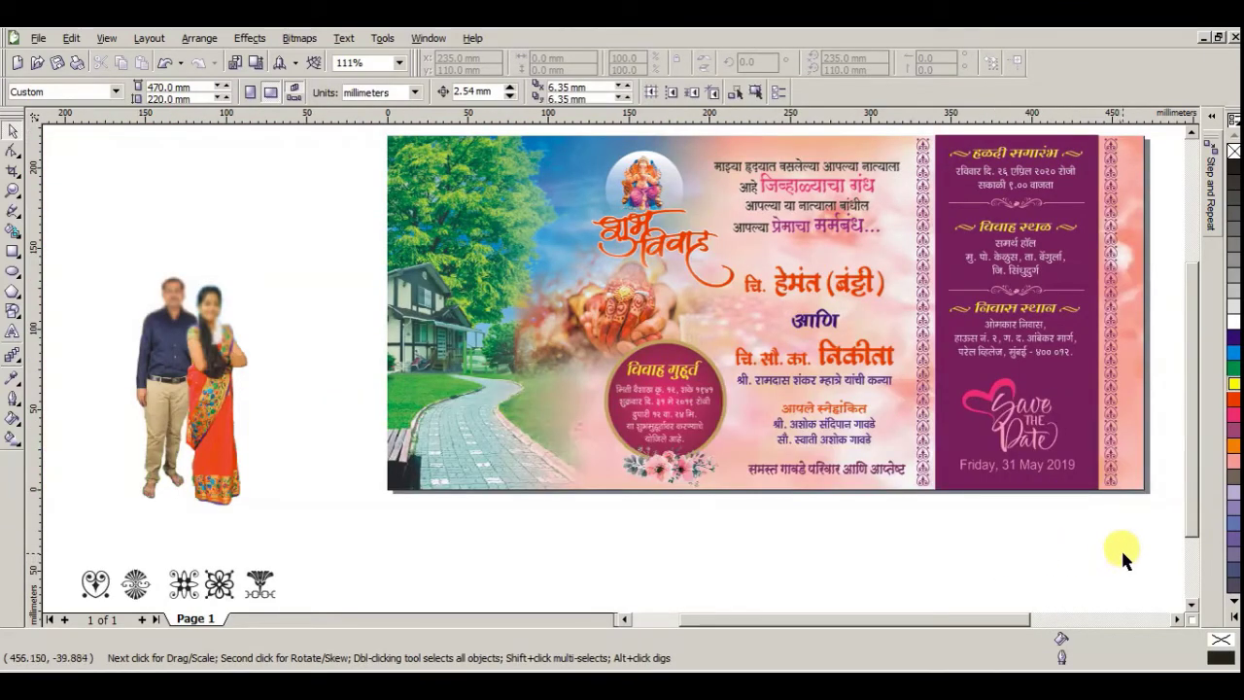
key(z)
drag(862, 246, 1119, 424)
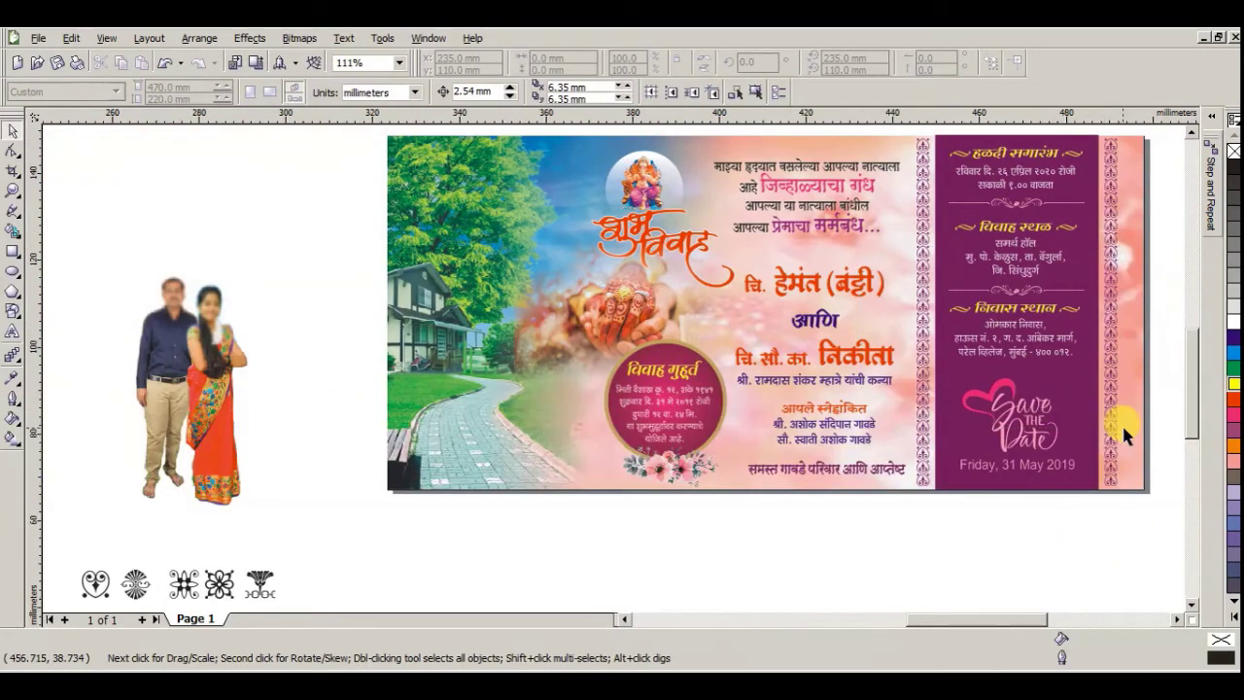
drag(1032, 452, 439, 284)
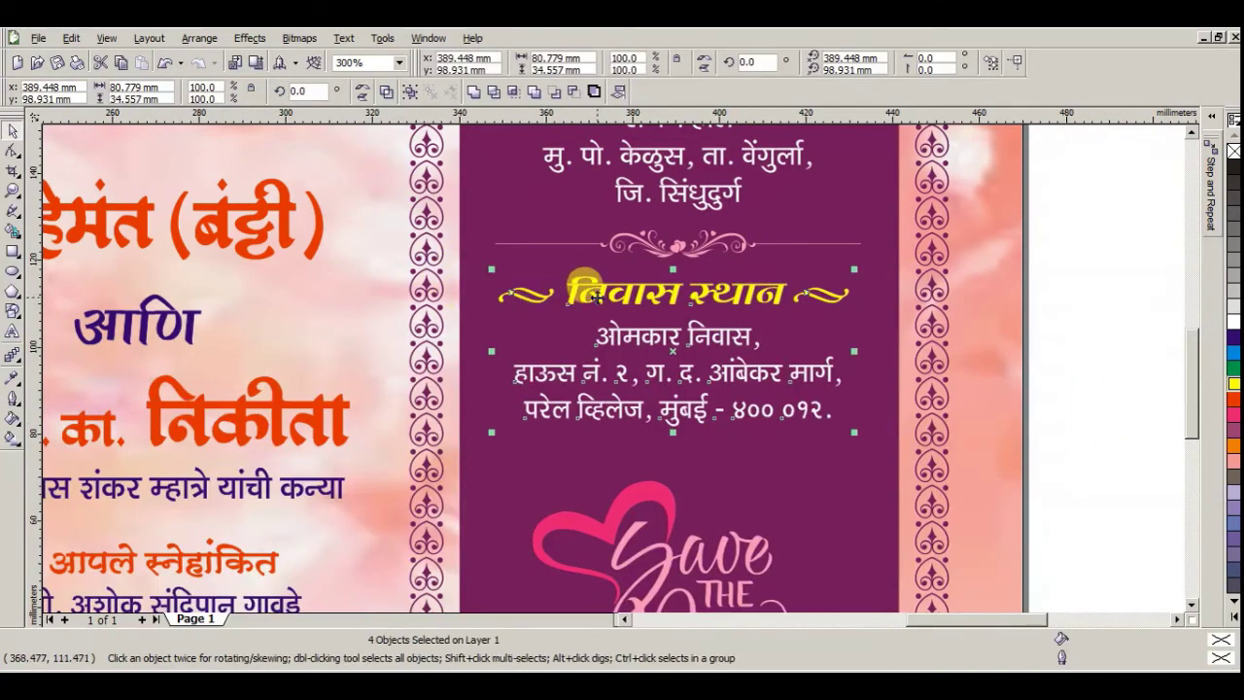
drag(599, 290, 600, 295)
shift+click(678, 248)
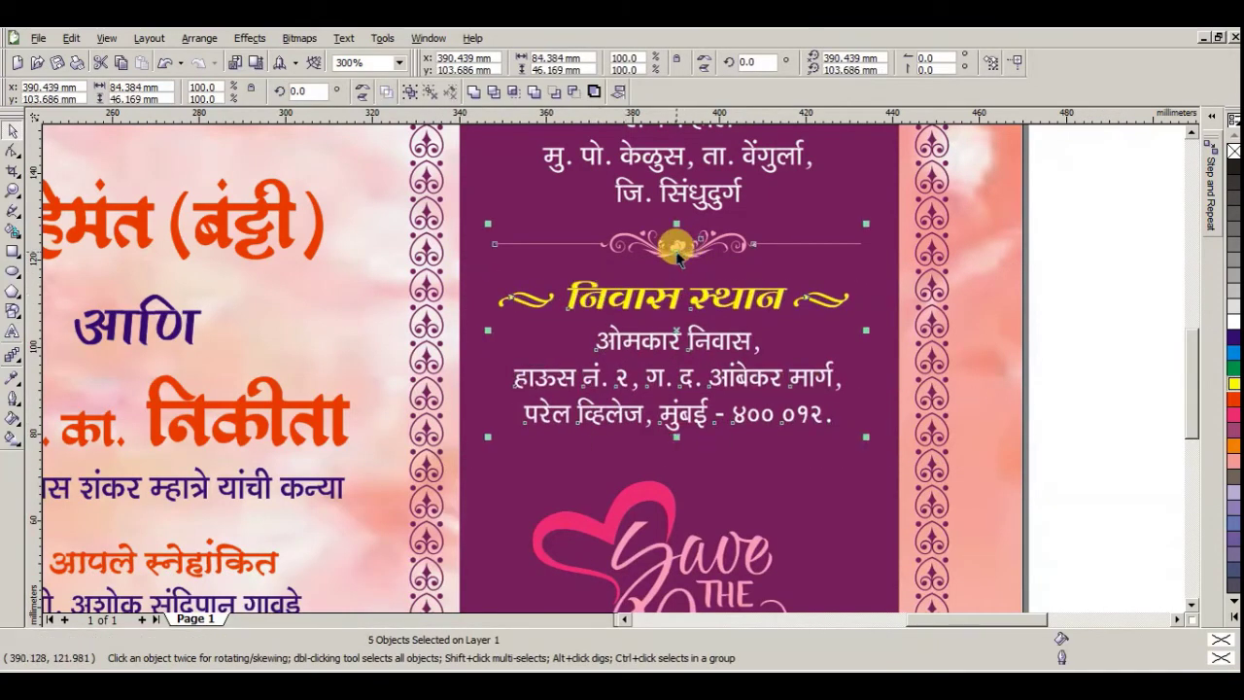
click(1006, 392)
- Group the two cut-out photos of the couple beside the page
key(F3)
key(F4)
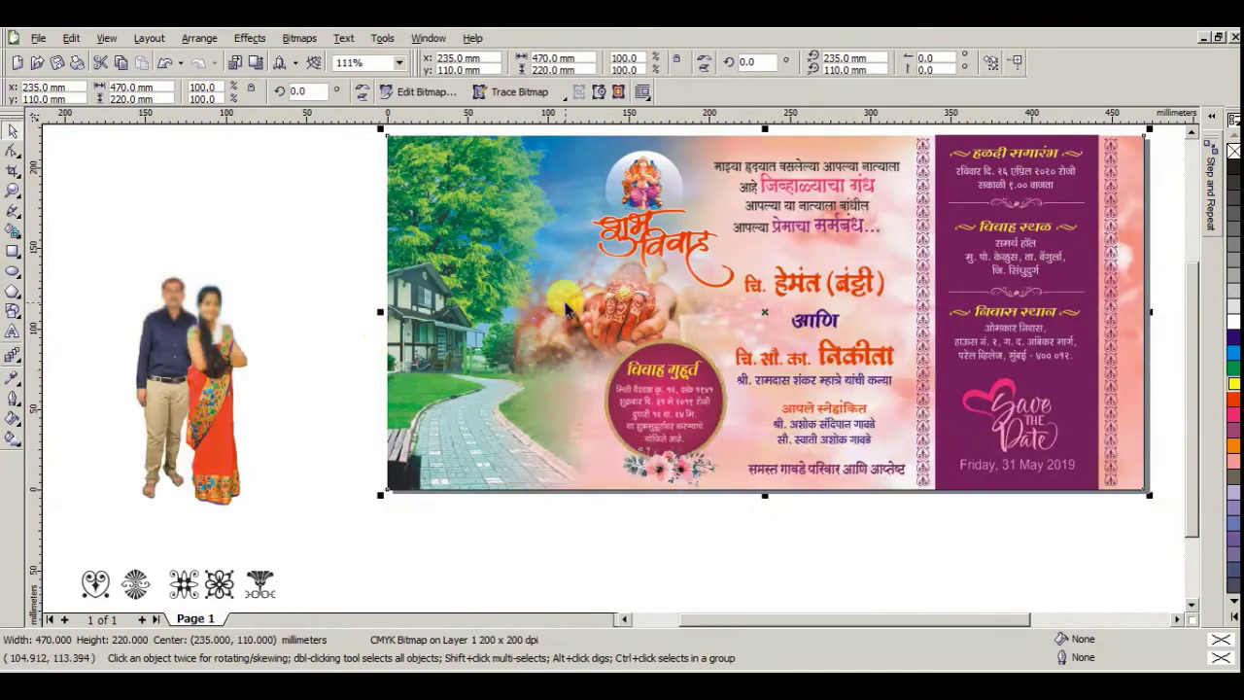
click(357, 523)
click(206, 442)
shift+click(206, 443)
key(ctrl+g)
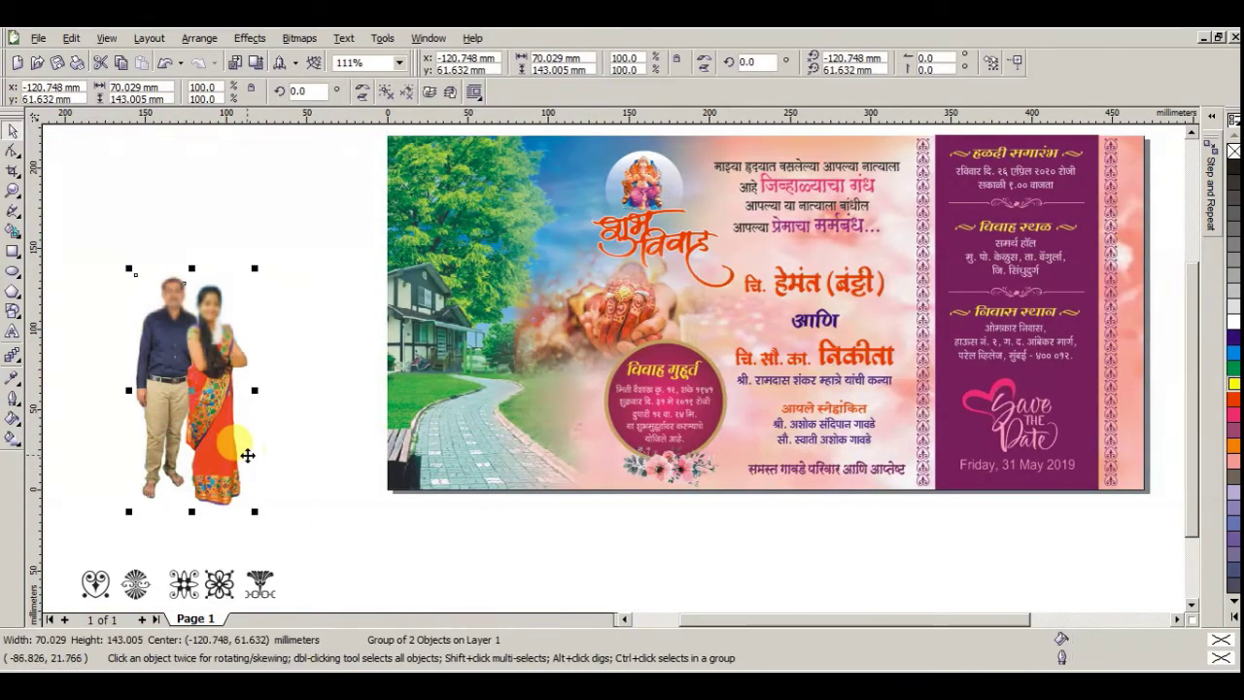
- Move the couple's photo group onto the garden path background and enlarge it to about 103 × 211 mm, centred near x 76, y 106 mm
drag(203, 445, 510, 413)
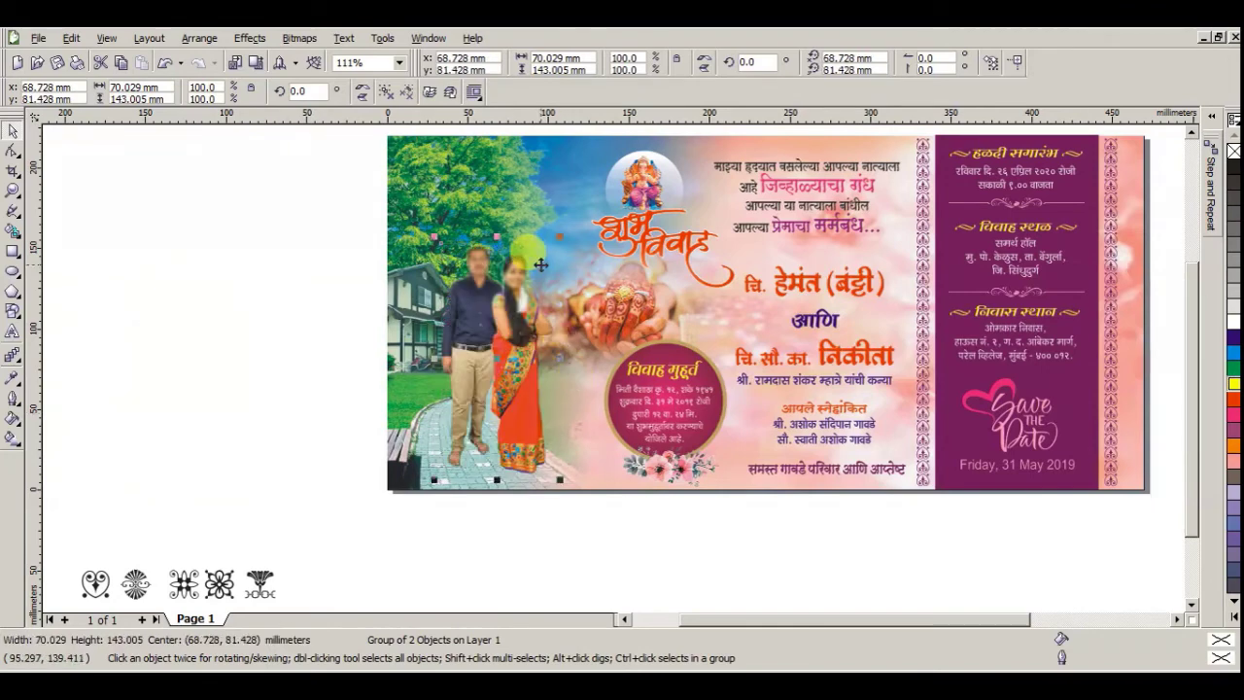
drag(558, 239, 597, 172)
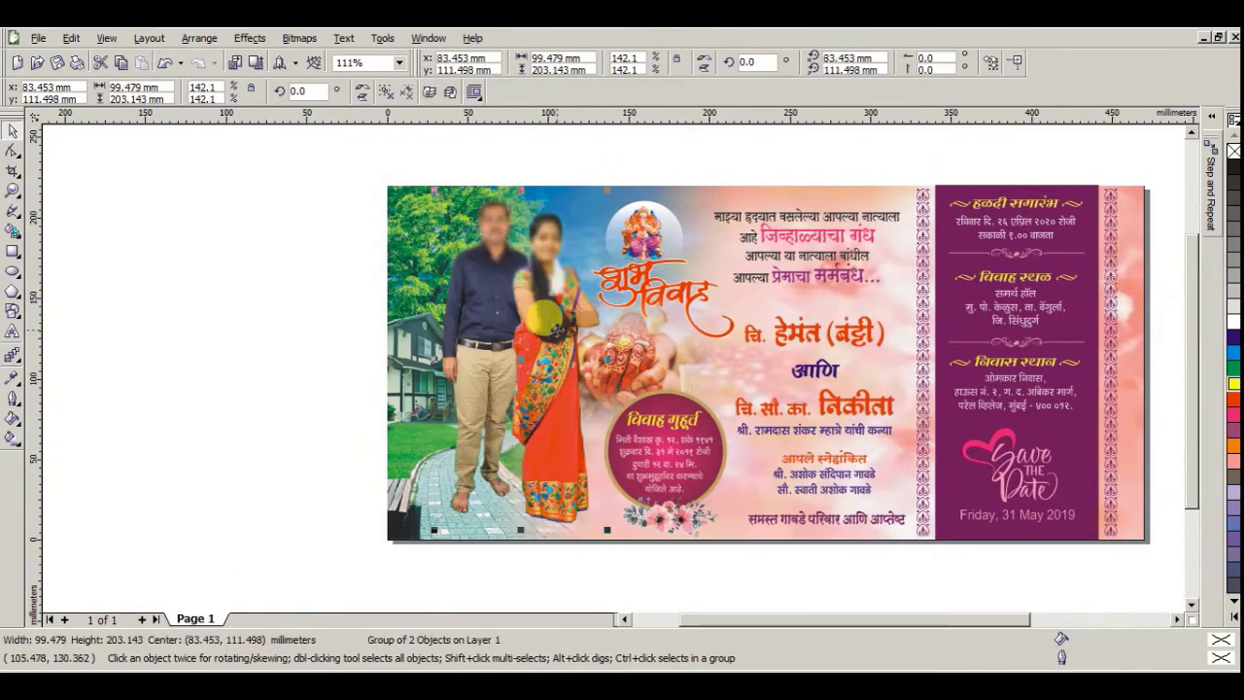
drag(539, 326, 536, 328)
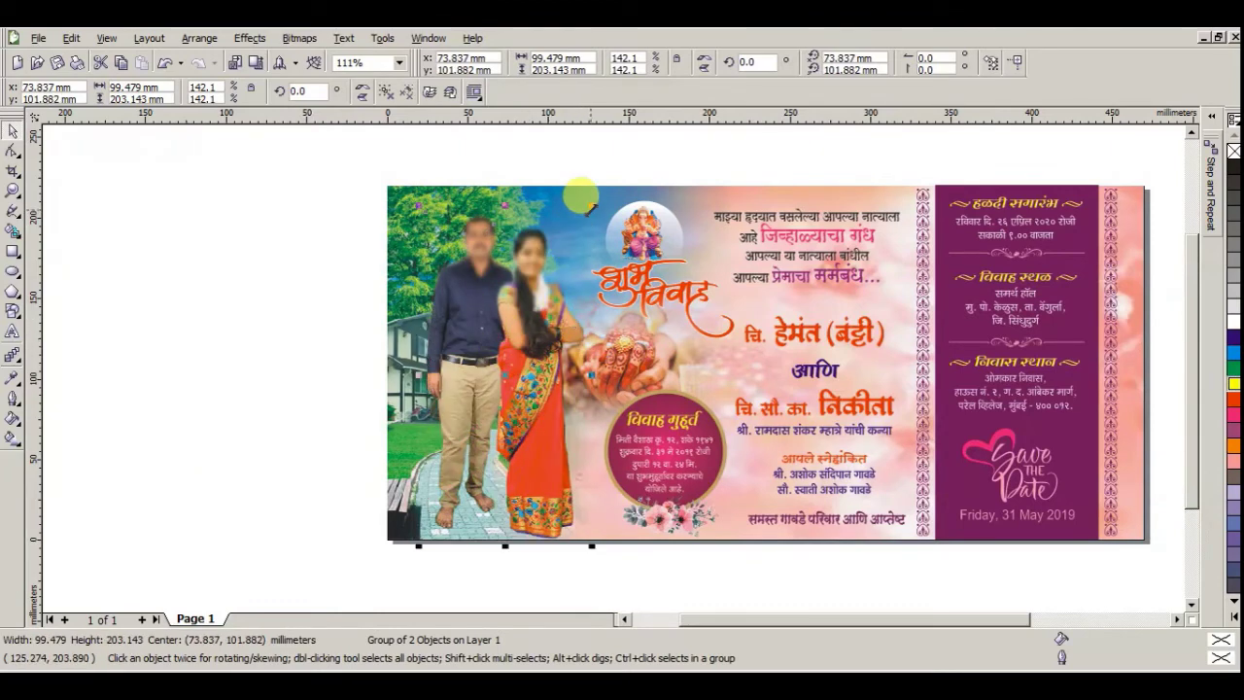
drag(589, 192, 597, 175)
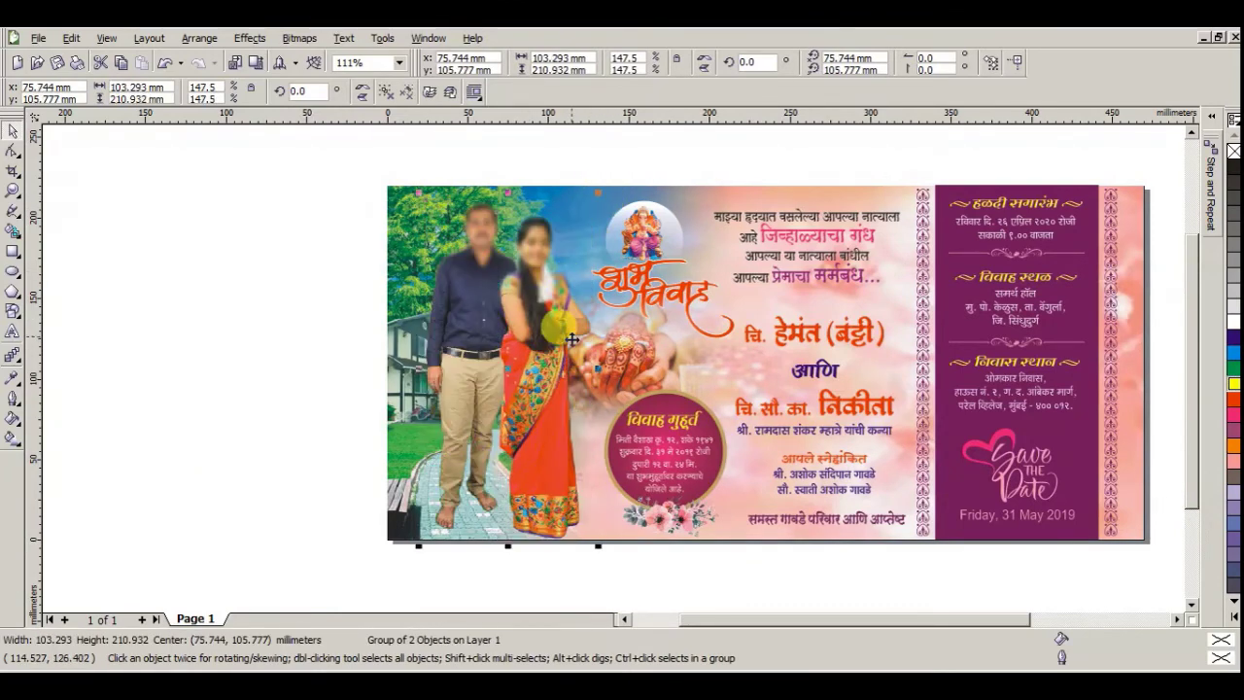
- Shift the couple's photo group sideways towards the outer edge of the garden background, centring it near x 67 mm
click(590, 574)
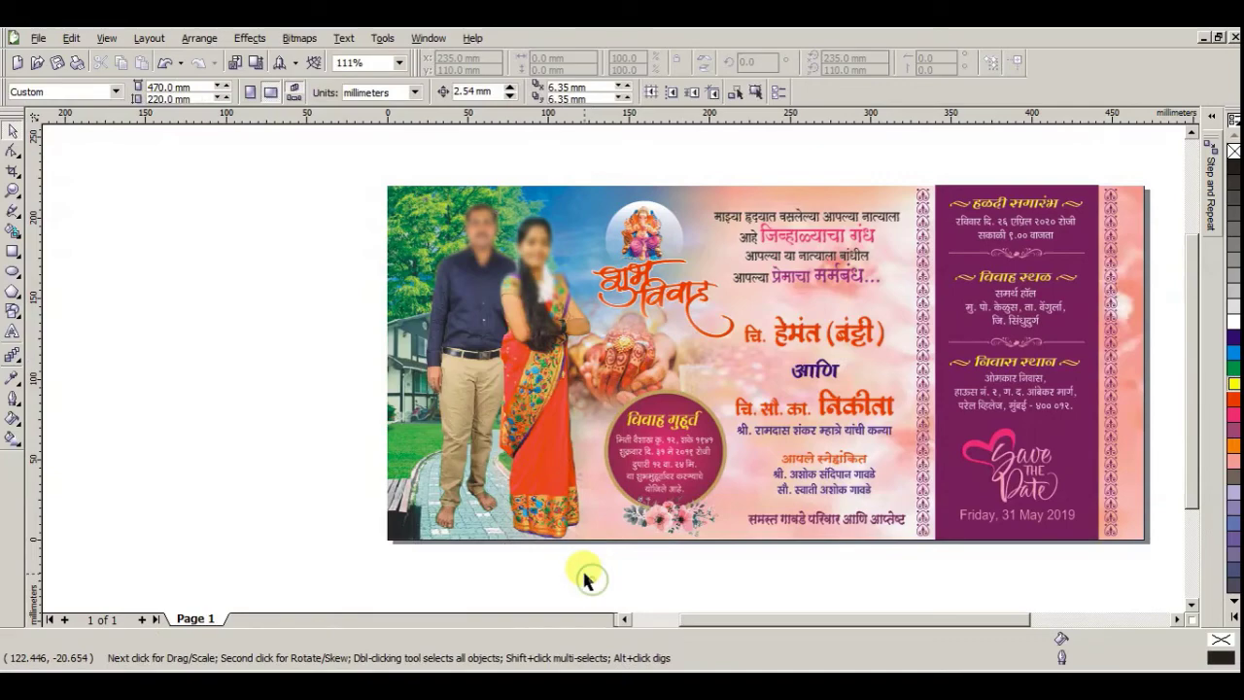
drag(542, 491, 530, 490)
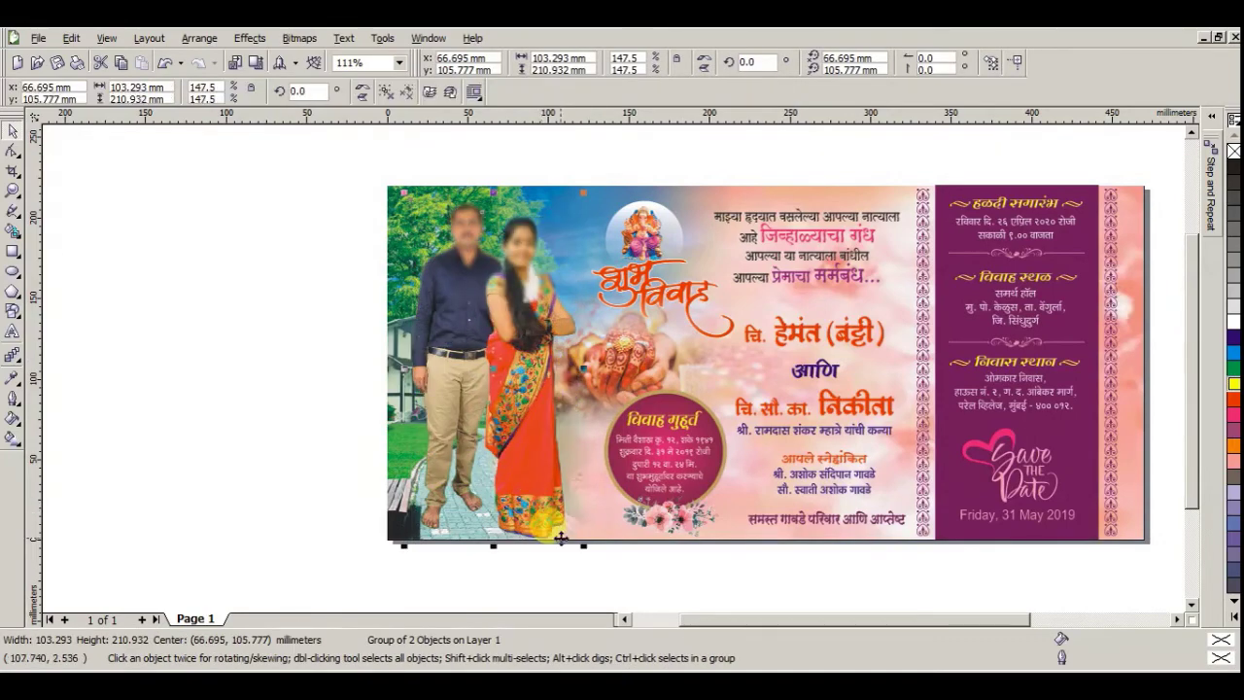
click(559, 548)
- Copy a heading swash from the purple band to the end of the आपले स्नेहांकित heading, colour it red and shrink it to about 12 mm wide
drag(386, 165, 1147, 564)
click(975, 263)
mouse_move(977, 265)
mouse_down()
mouse_move(745, 454)
mouse_move(755, 470)
mouse_up()
drag(563, 408, 683, 464)
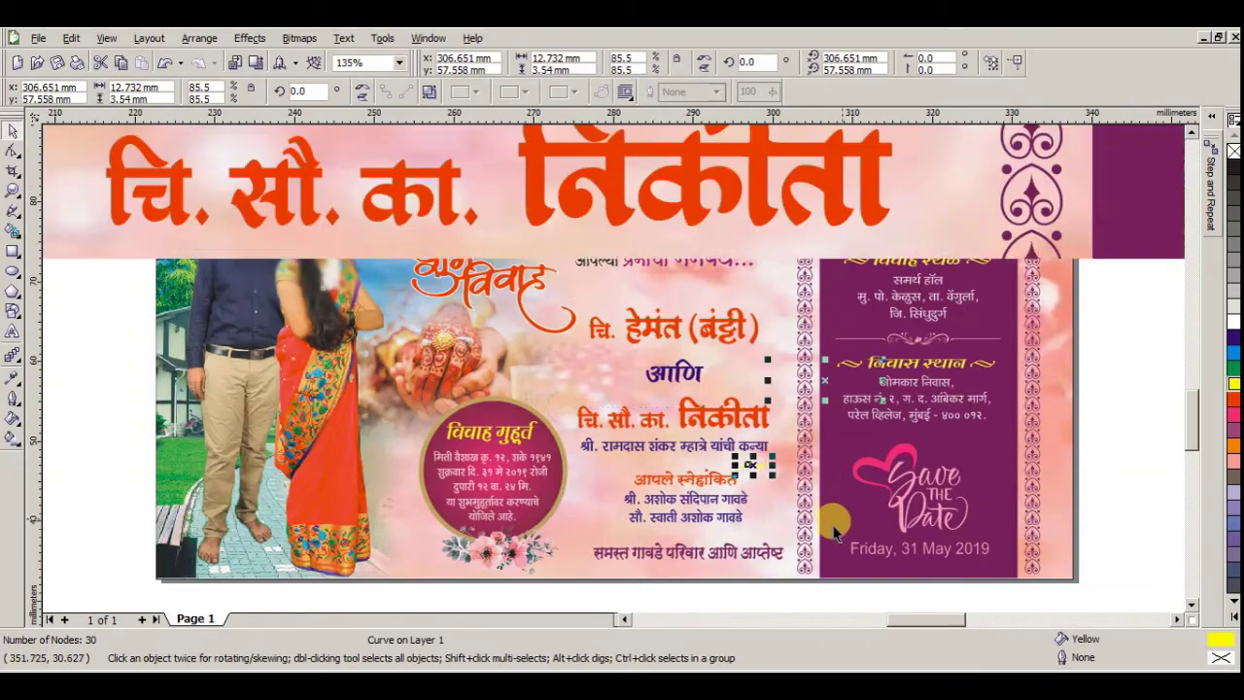
click(1233, 401)
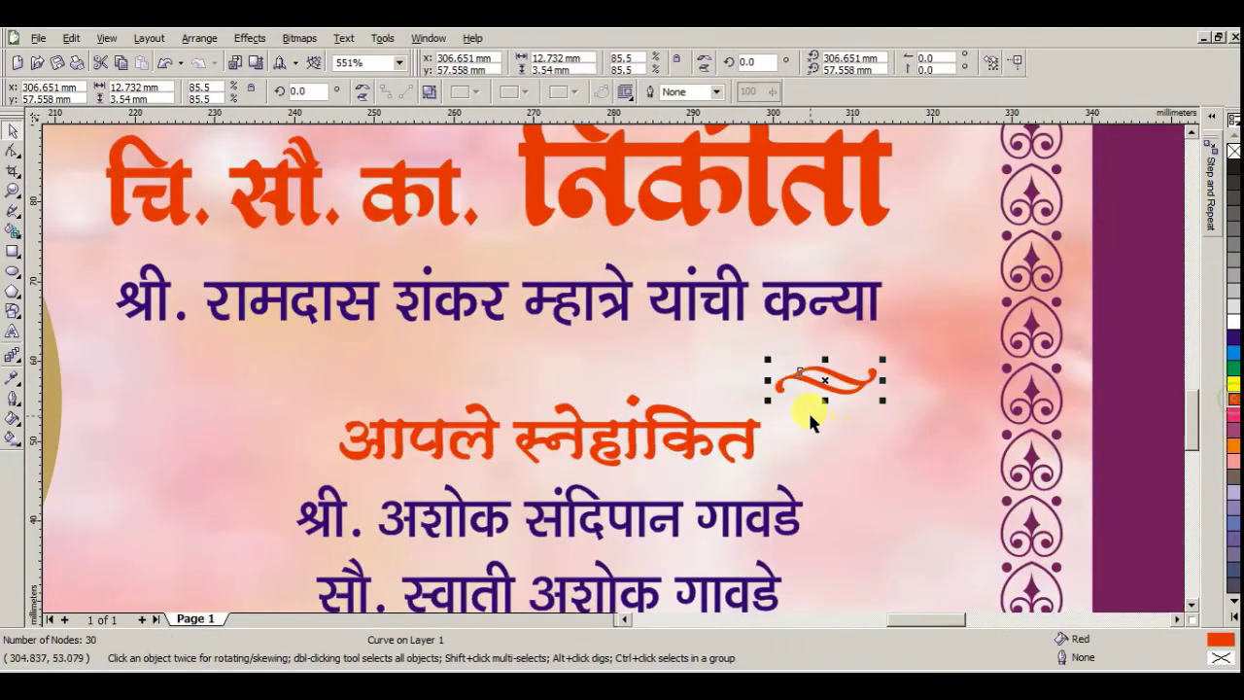
drag(826, 378, 877, 419)
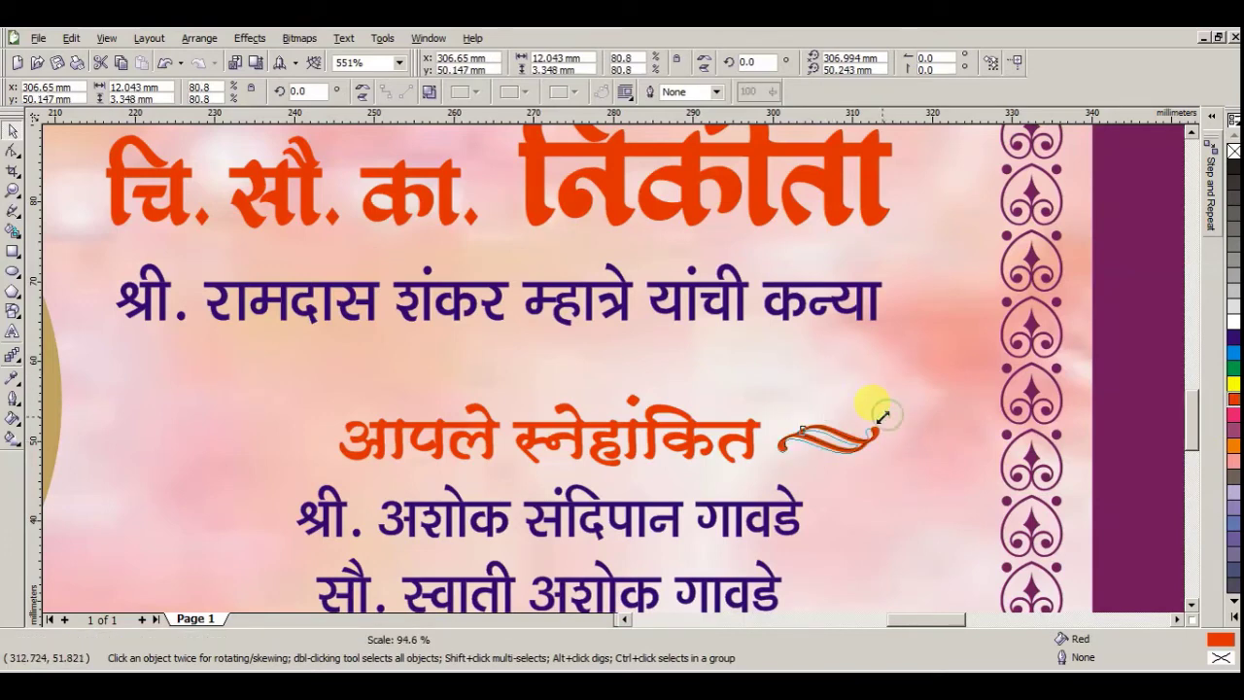
- Enlarge the आपले स्नेहांकित heading text slightly and move the two name lines beneath it about 1 mm down
click(753, 437)
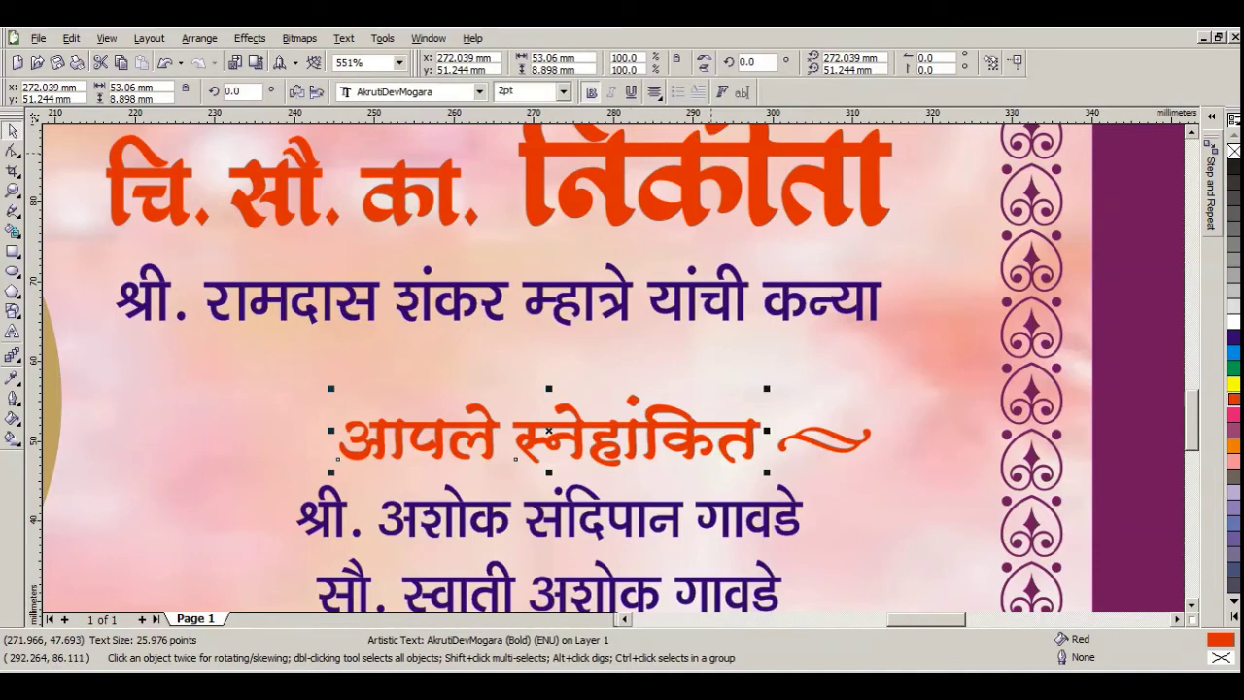
key(Return)
click(577, 520)
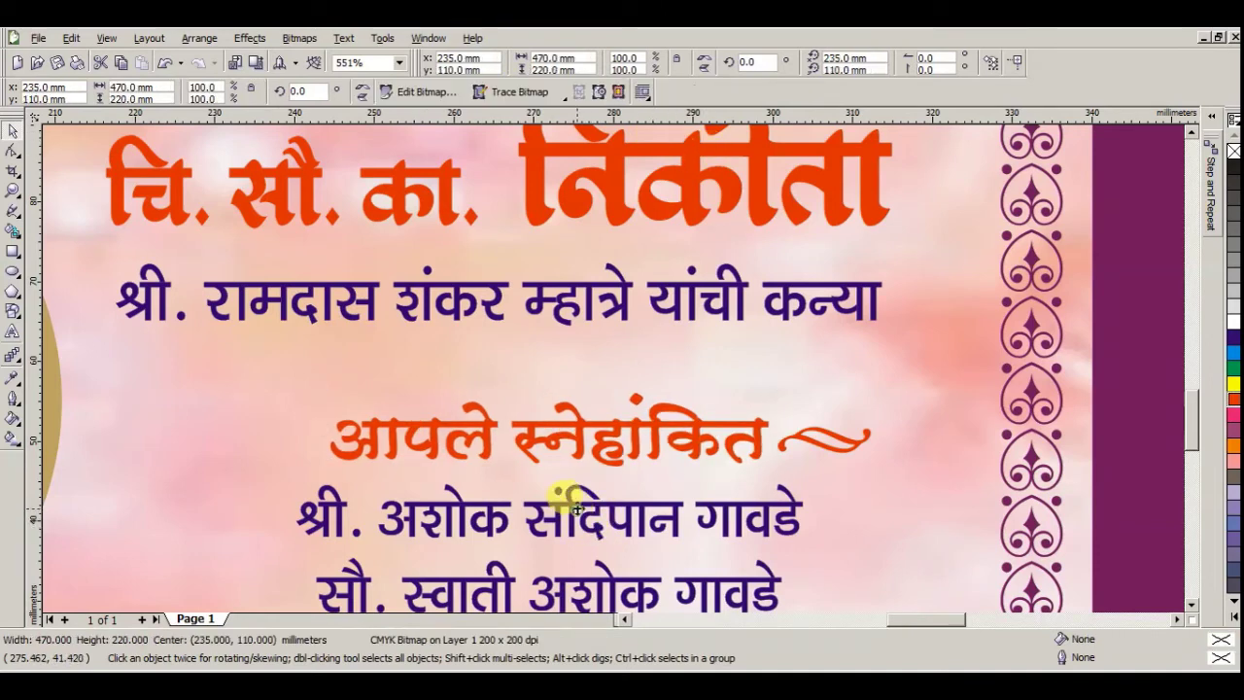
click(1192, 605)
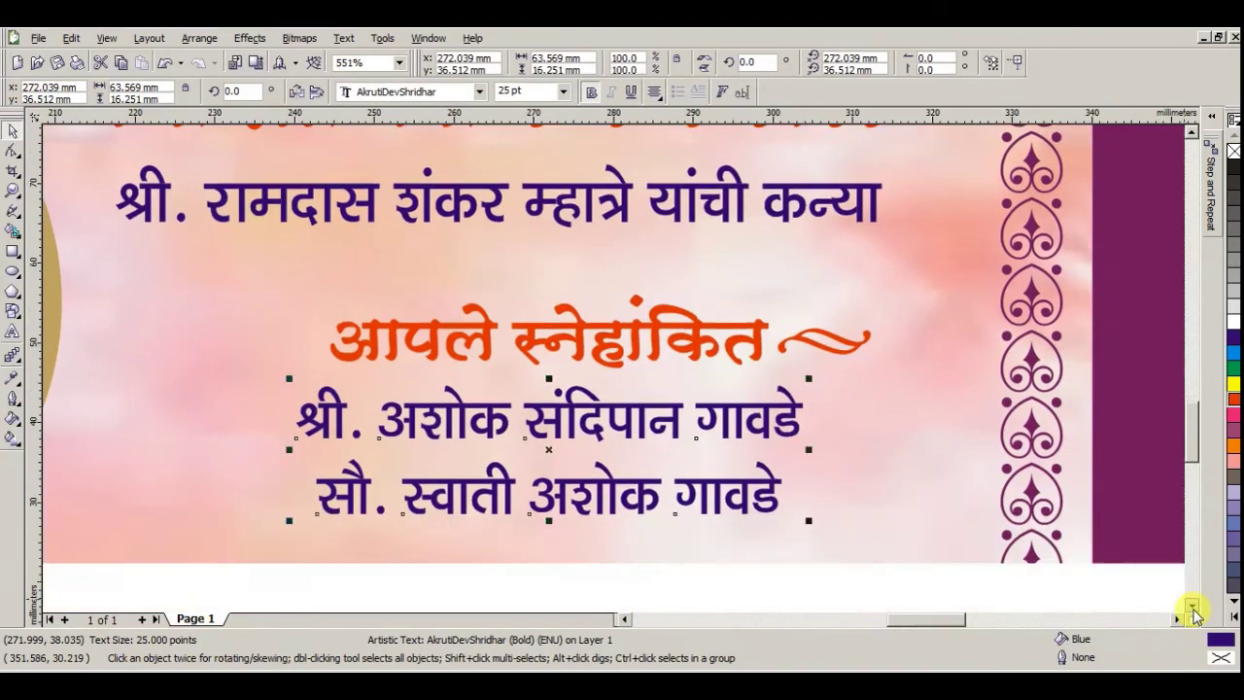
drag(597, 354, 597, 362)
- Duplicate the red swash in front of the आपले स्नेहांकित heading, level with the one at its end
click(815, 294)
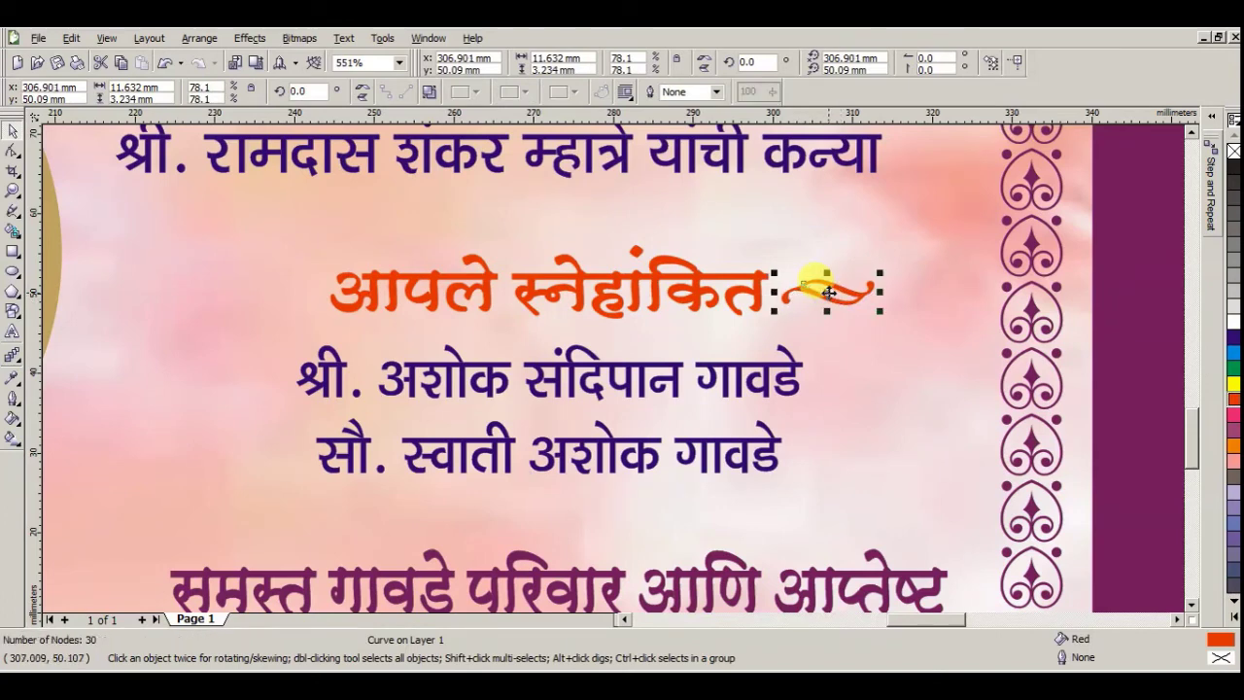
drag(825, 292, 283, 369)
right_click(283, 369)
click(339, 418)
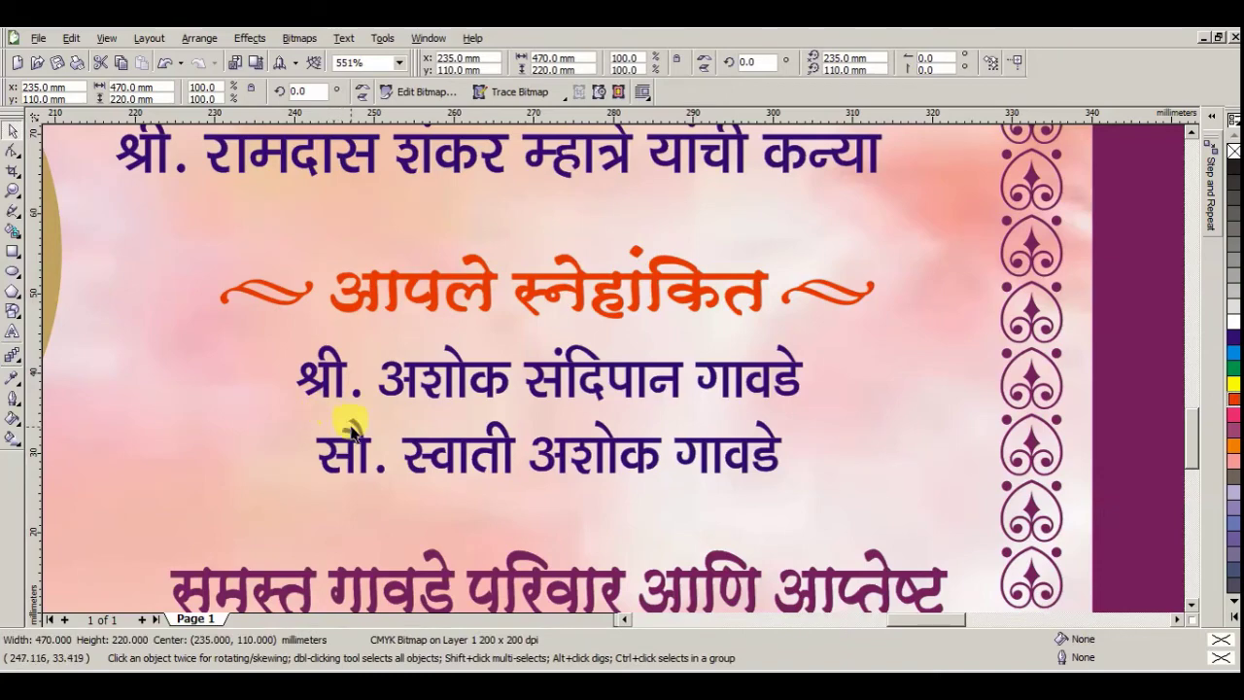
scroll(379, 429, down, 6)
click(765, 531)
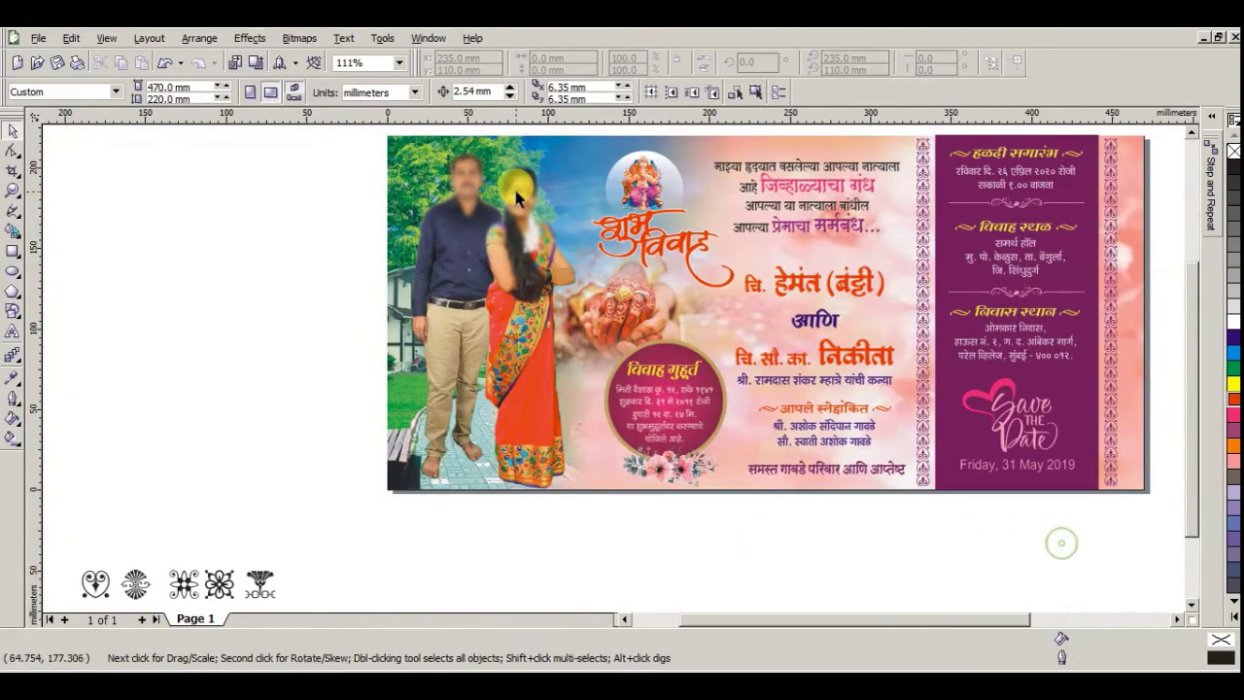
- Select the purple band with its contents and both ornament borders, and nudge them 2.54 mm towards the invitation's outer edge
click(1193, 135)
drag(373, 172, 1162, 551)
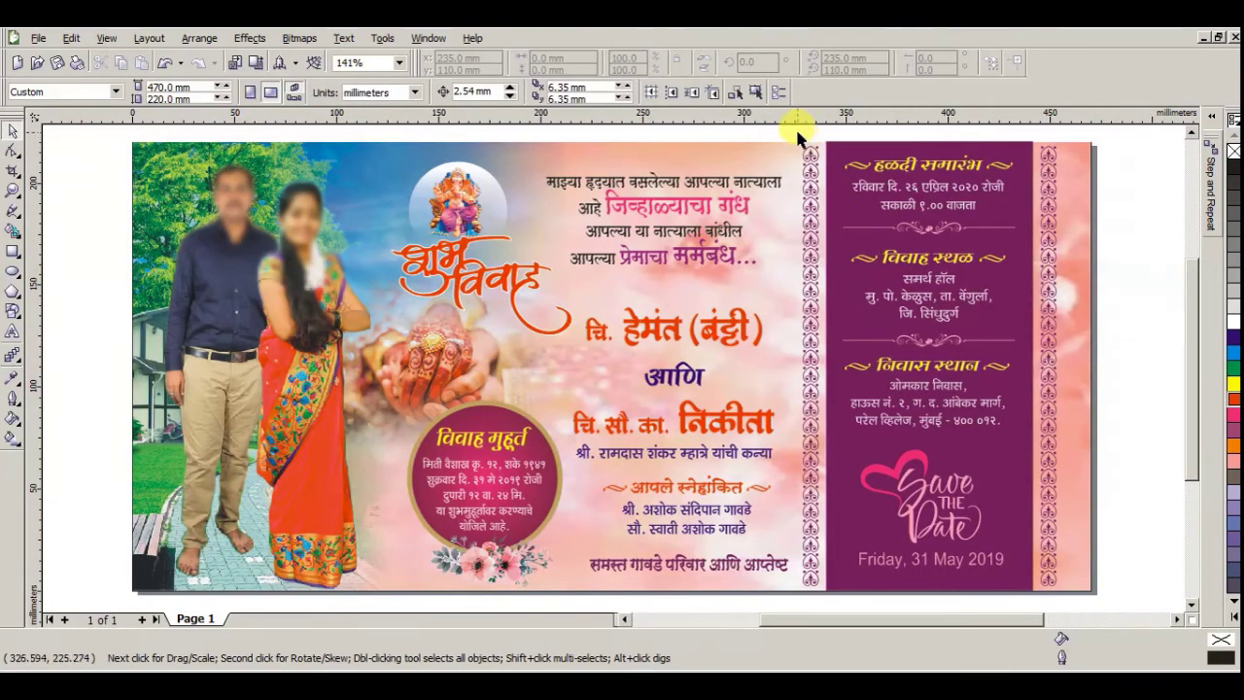
drag(795, 126, 1074, 562)
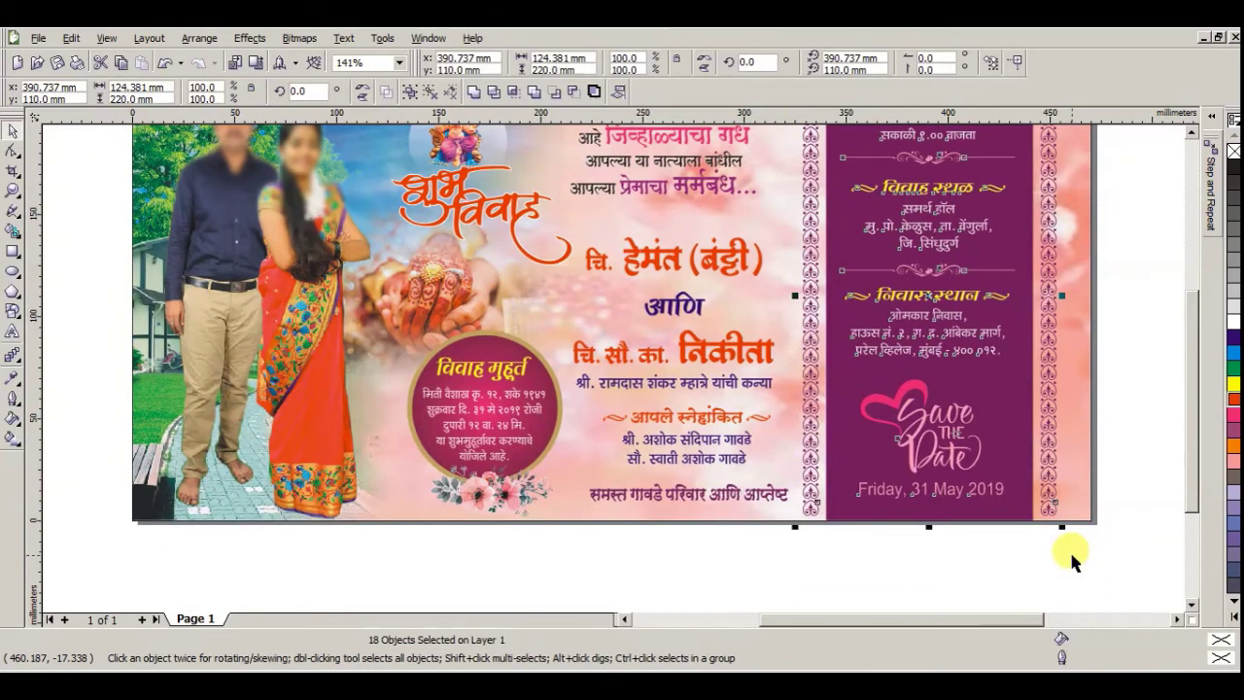
key(Right)
click(1091, 562)
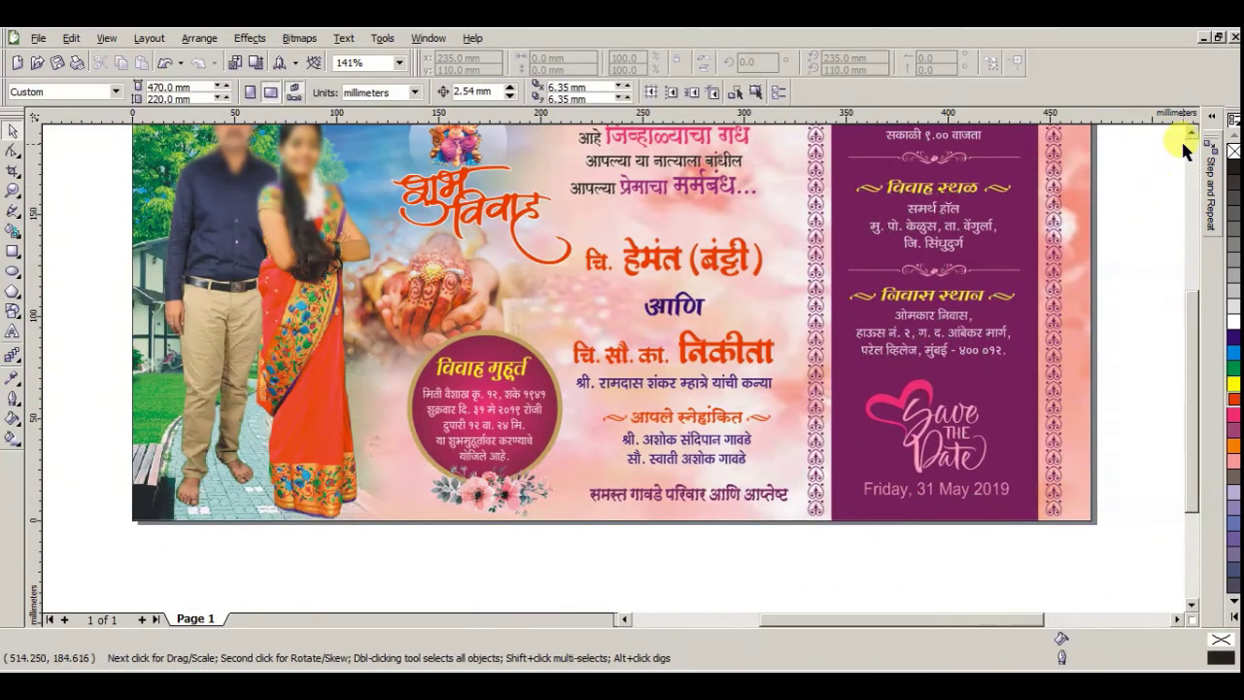
scroll(1184, 147, up, 1)
- Select every object of the invitation and group them all together
key(ctrl+a)
key(shift+F2)
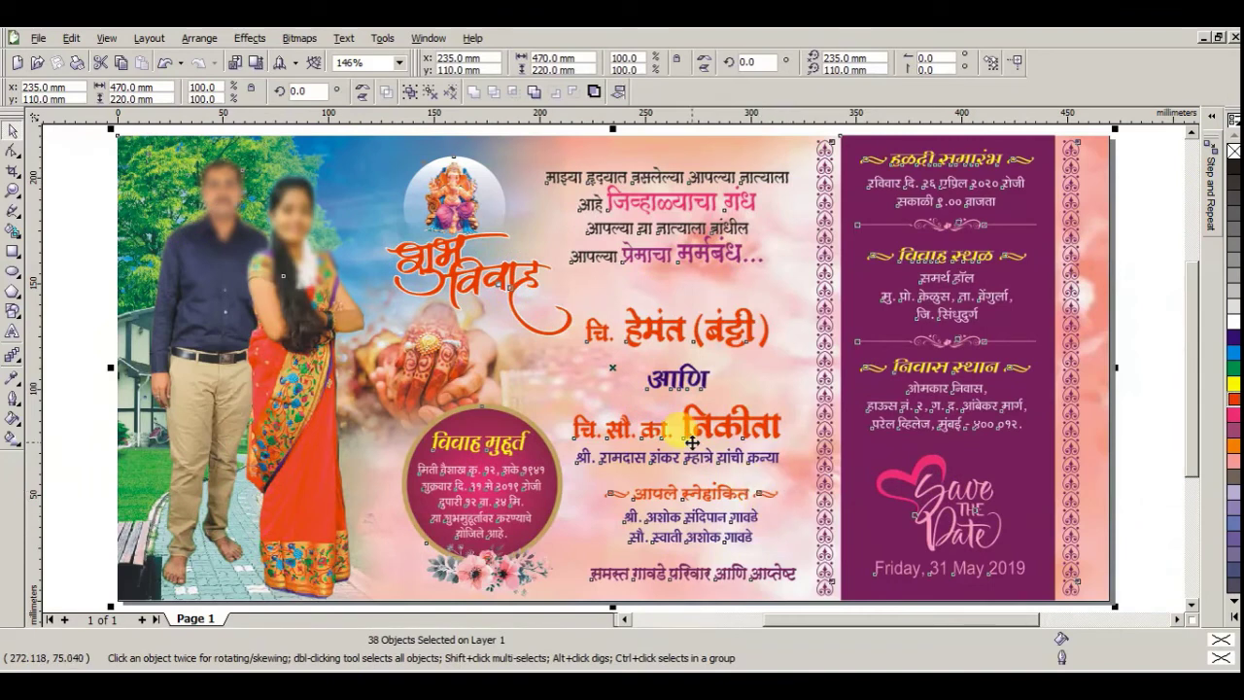
key(ctrl+g)
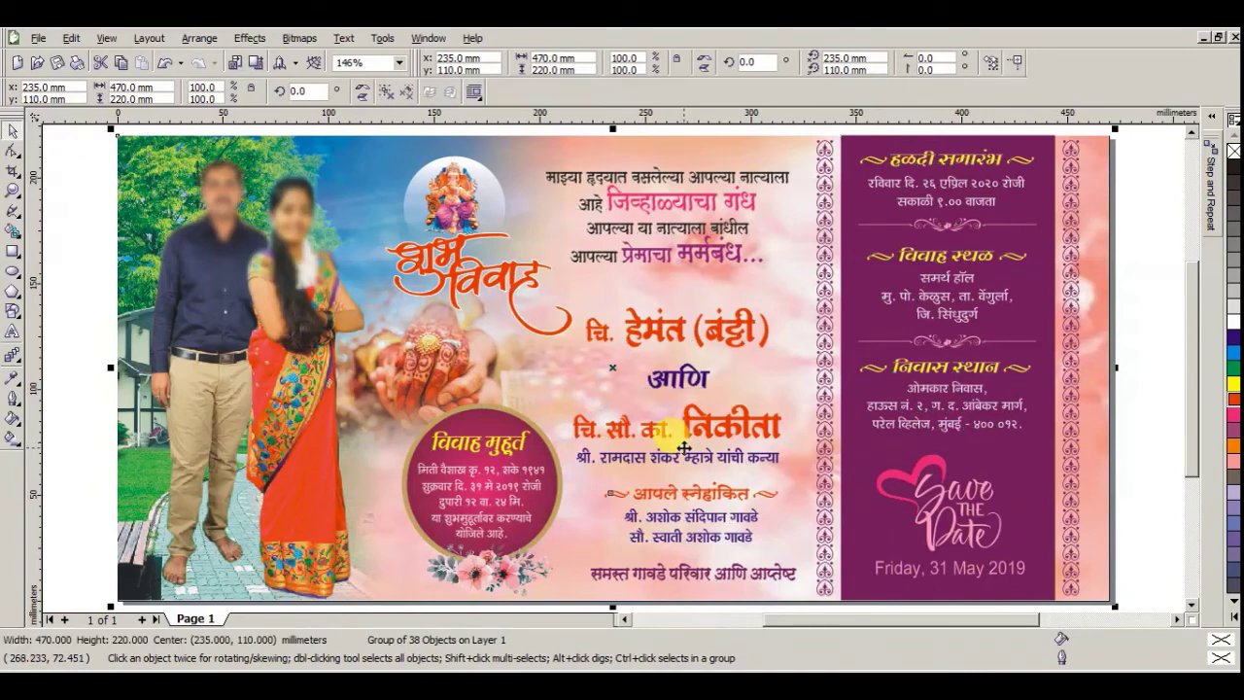
click(1121, 508)
- Delete the five leftover ornament motifs lying outside the page below the invitation and return to the full page view
scroll(1121, 509, down, 3)
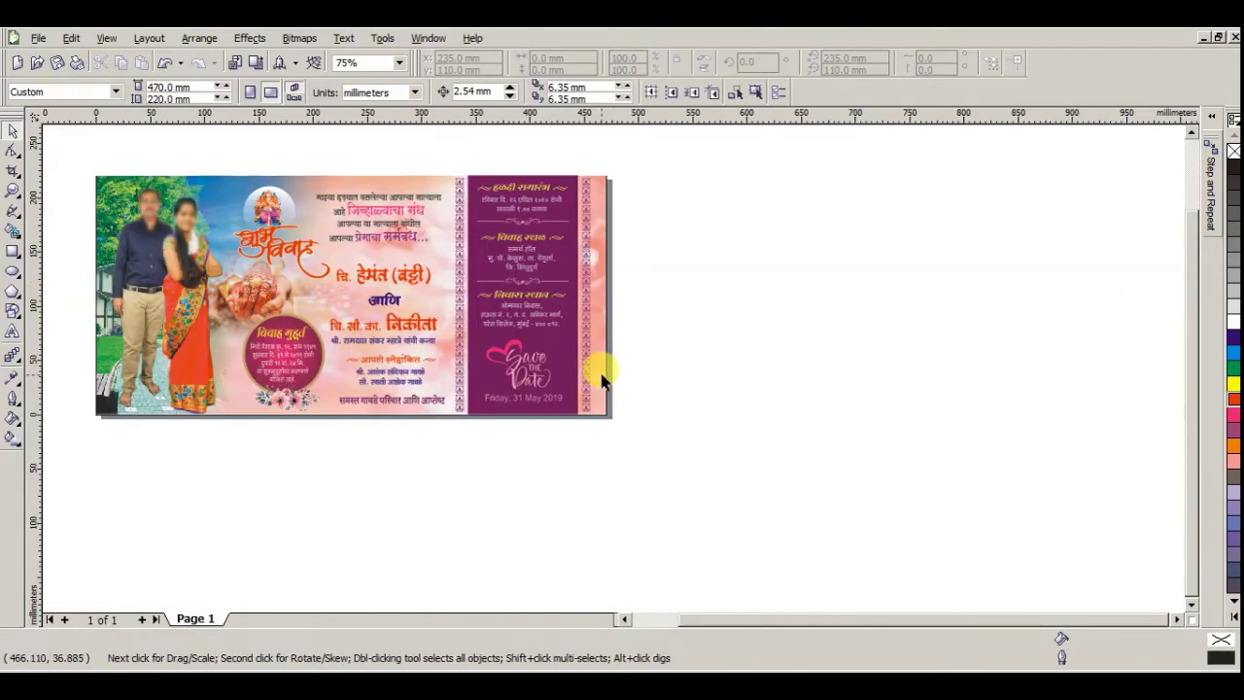
scroll(584, 370, down, 1)
drag(345, 349, 483, 434)
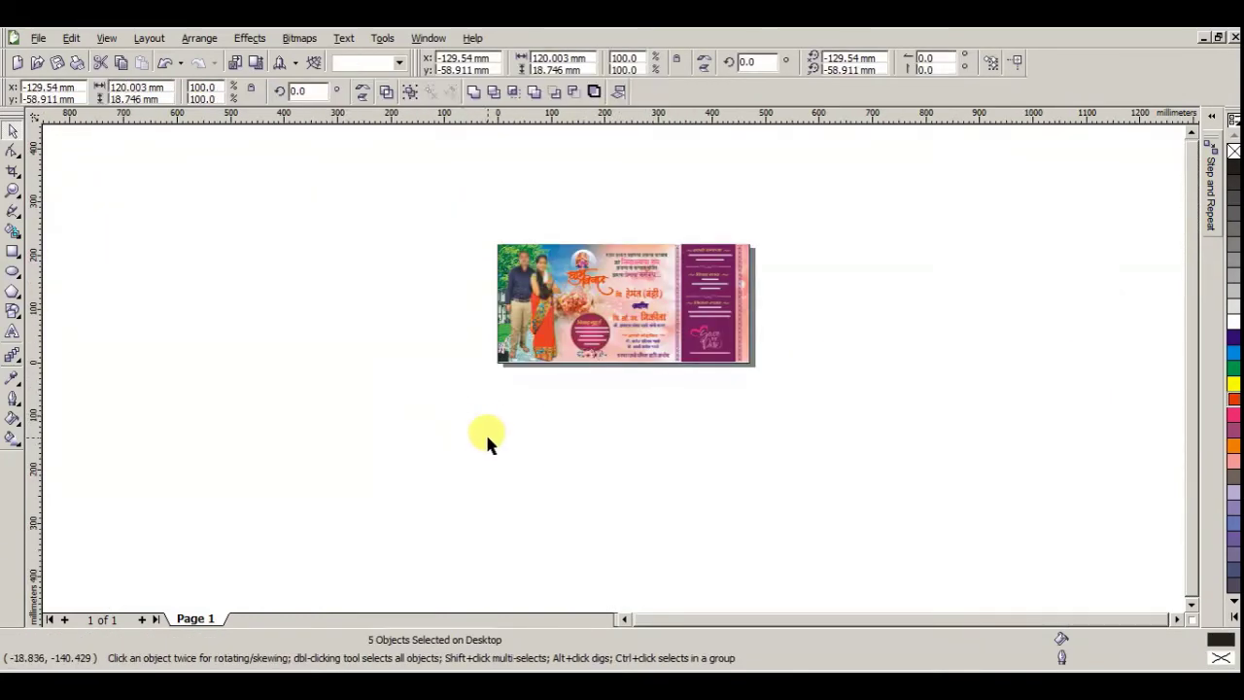
click(486, 420)
key(shift+F4)
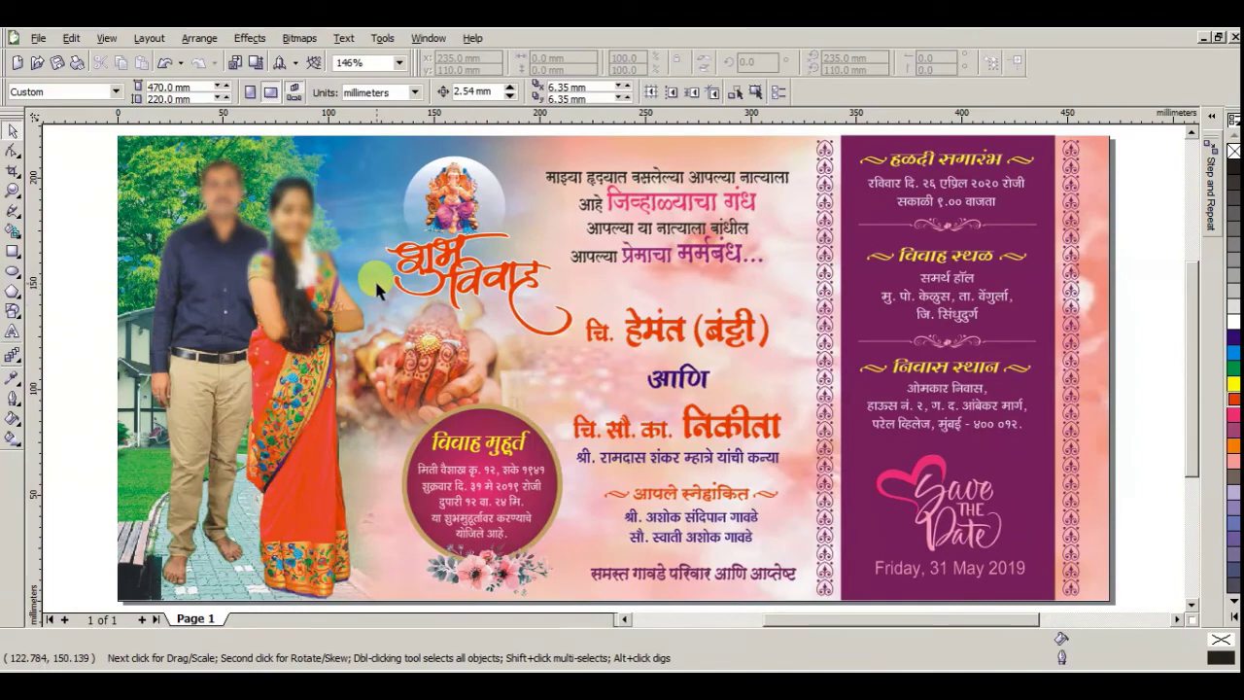
- Fit the grouped invitation to the view and examine the finished design in a full-screen preview
click(236, 253)
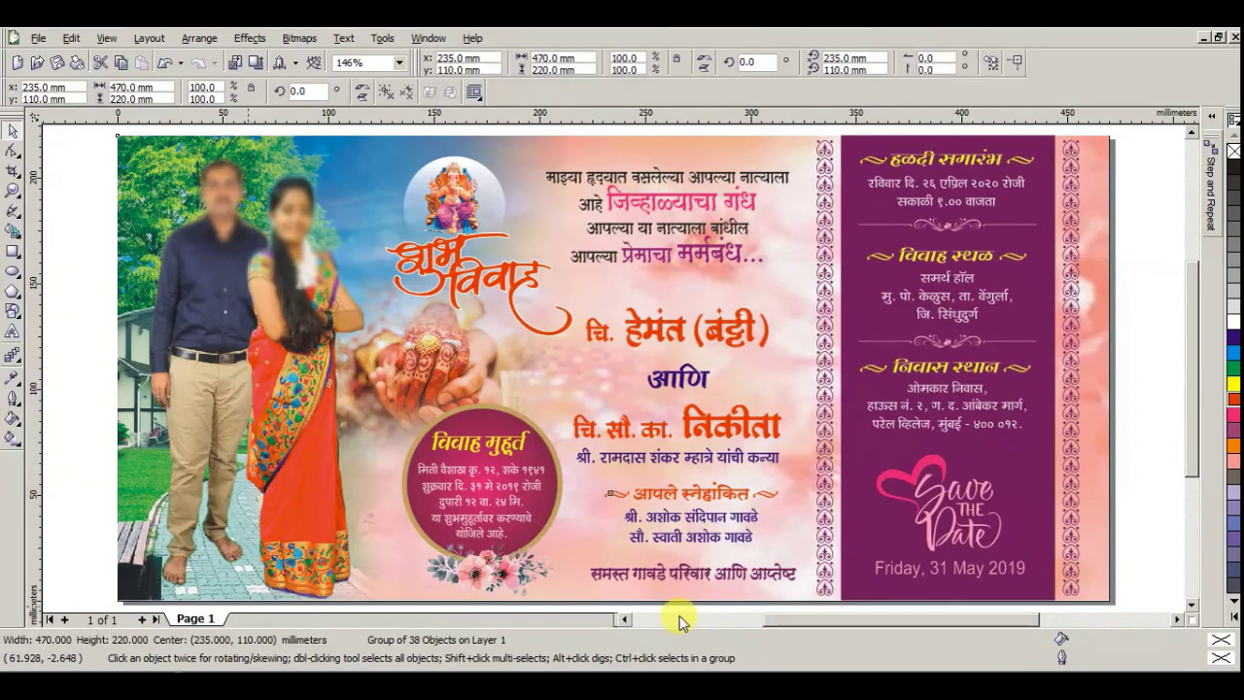
key(shift+F2)
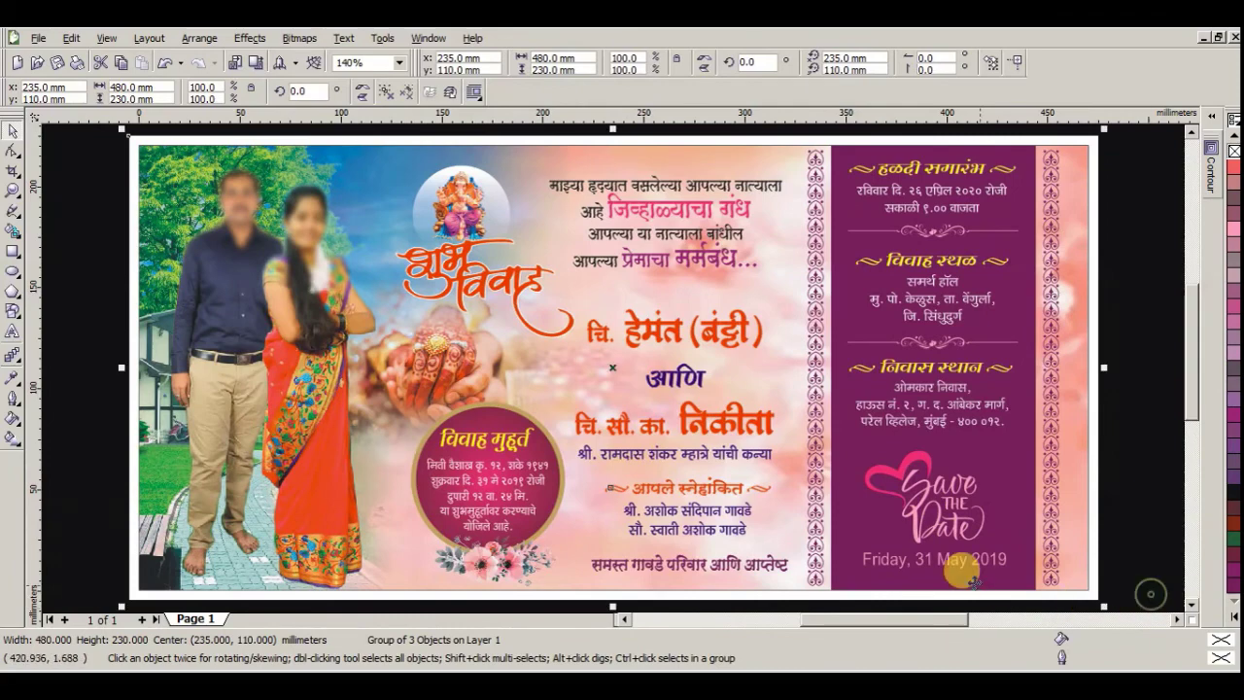
click(105, 39)
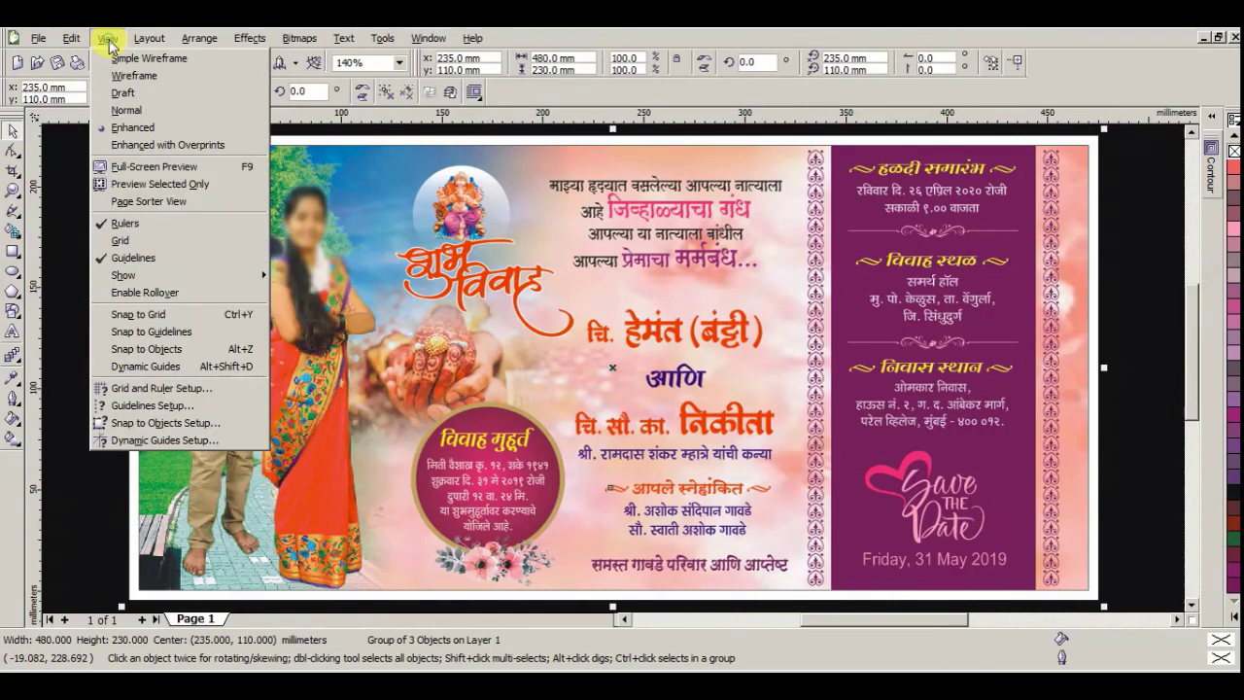
click(154, 168)
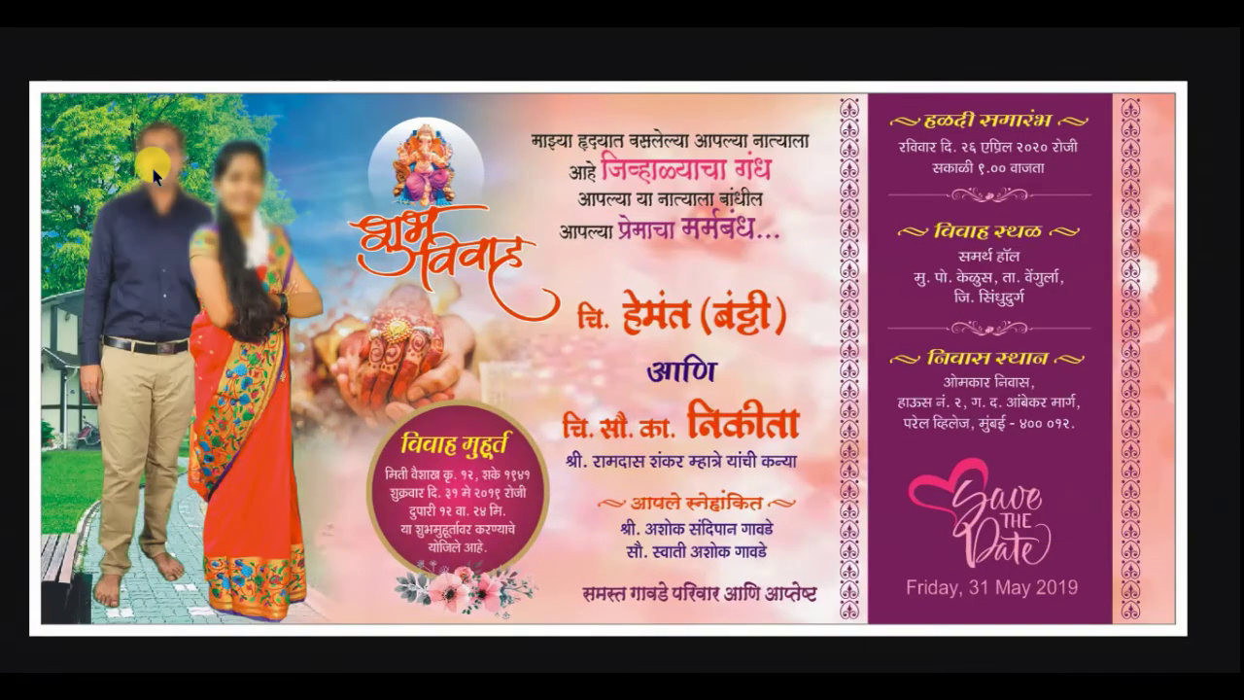